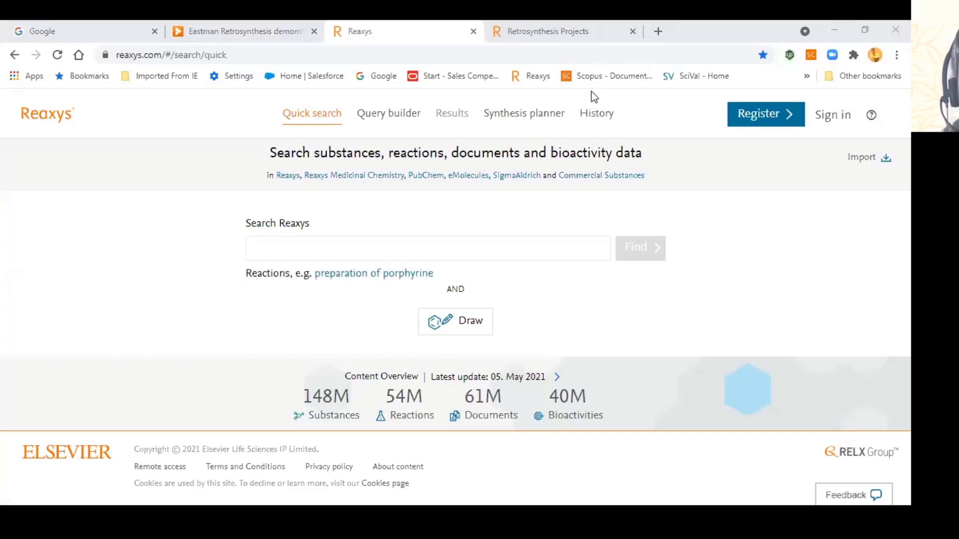
Step: Sign in with saved credentials under 'Reaxys demonstration account, RMC only'
click(837, 117)
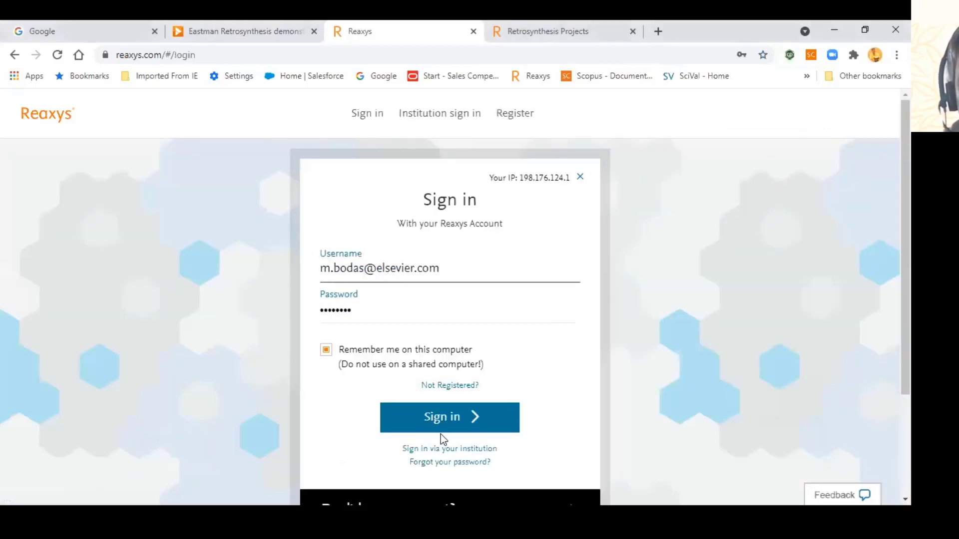
click(495, 415)
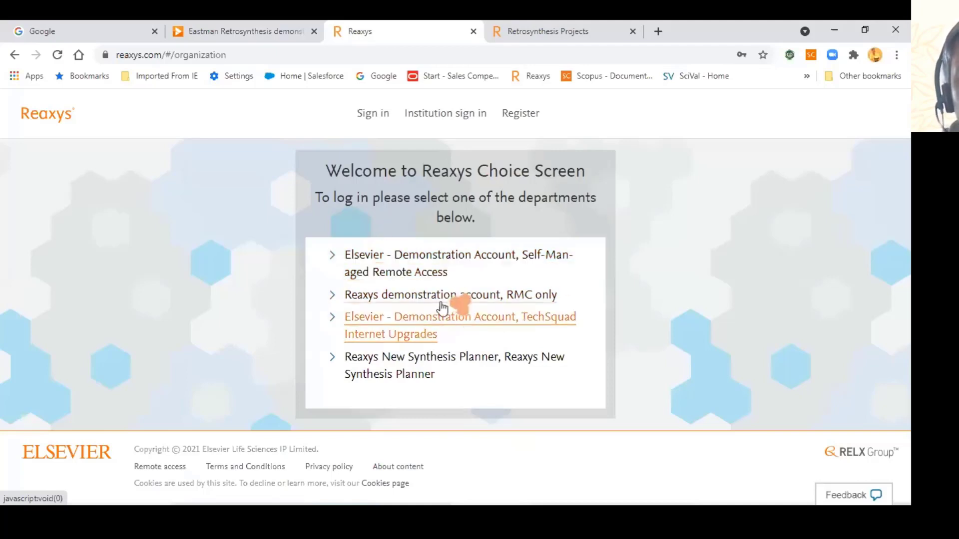
click(484, 295)
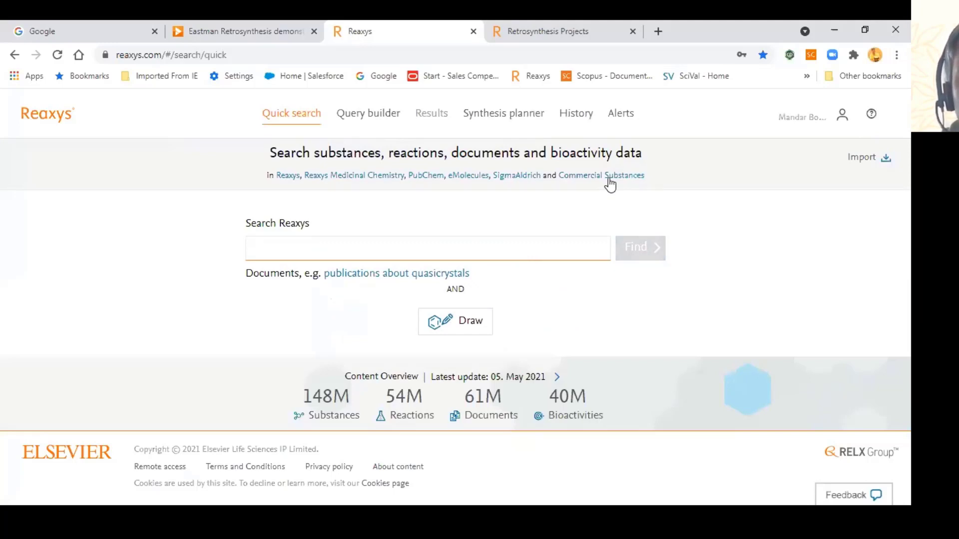
Step: Show the saved searches in the search history
click(576, 114)
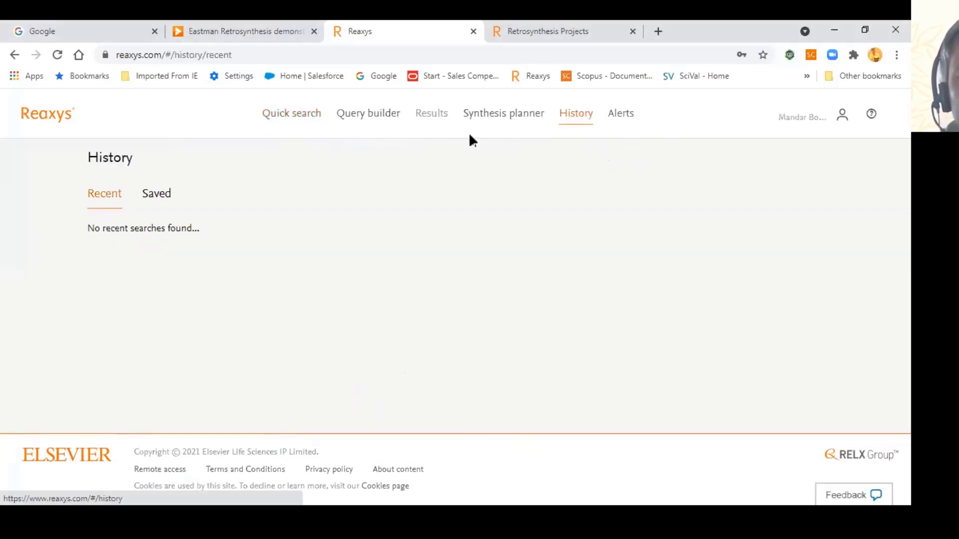
click(162, 199)
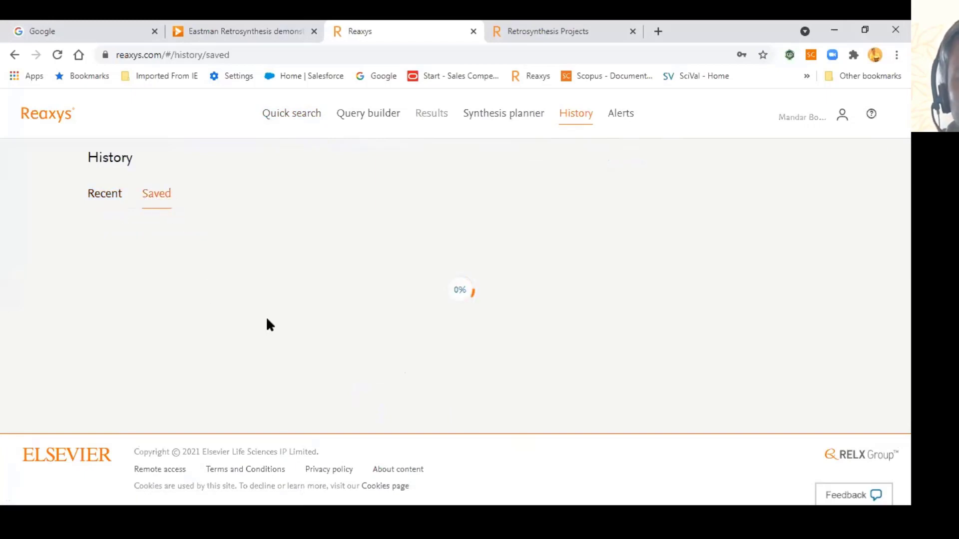
scroll(349, 324, down, 1)
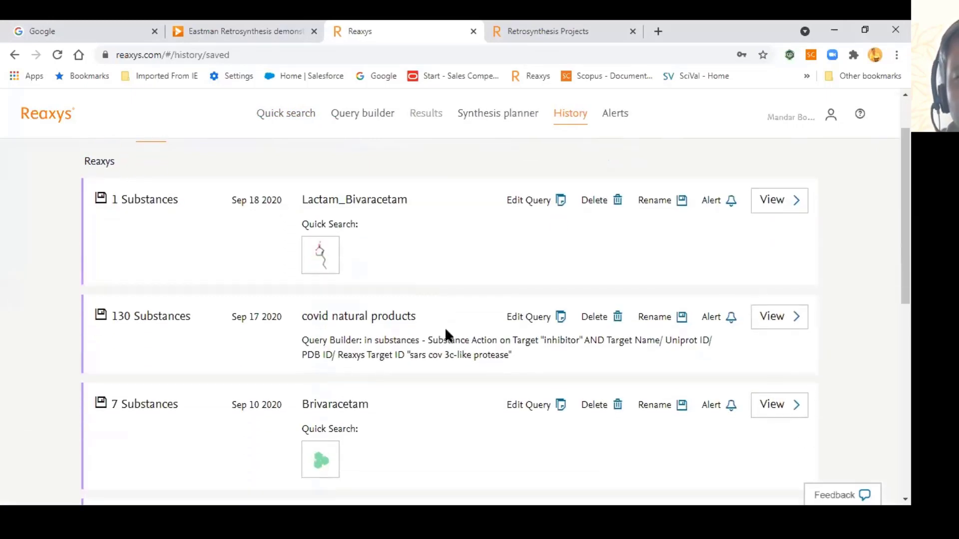
scroll(619, 229, up, 1)
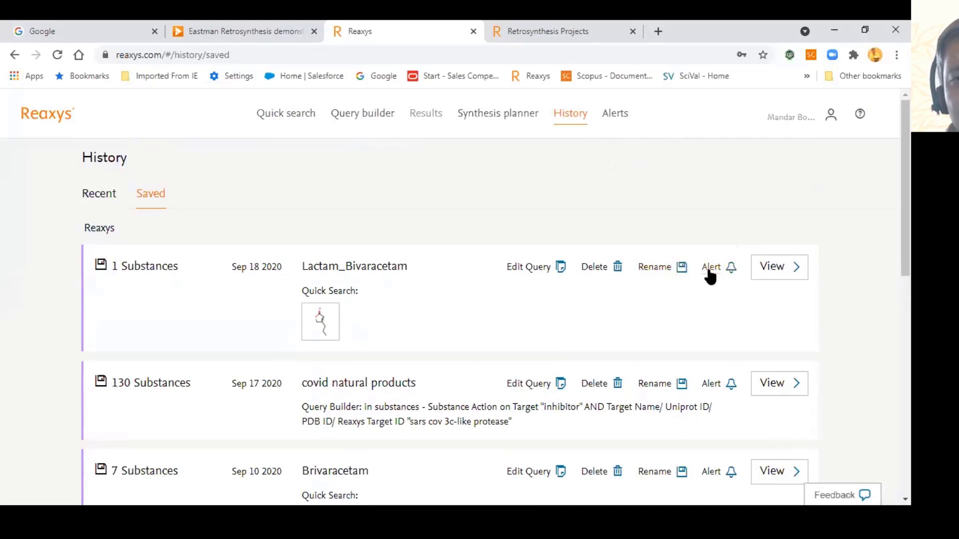
Step: Review the Lactam_Bivaracetam alert's Every week frequency, then cancel creating the alert
click(711, 268)
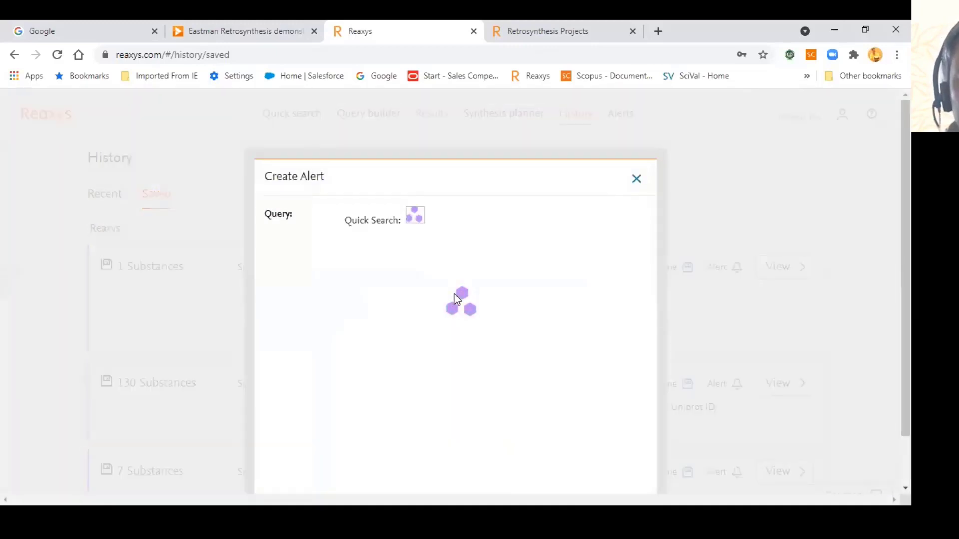
scroll(420, 310, down, 1)
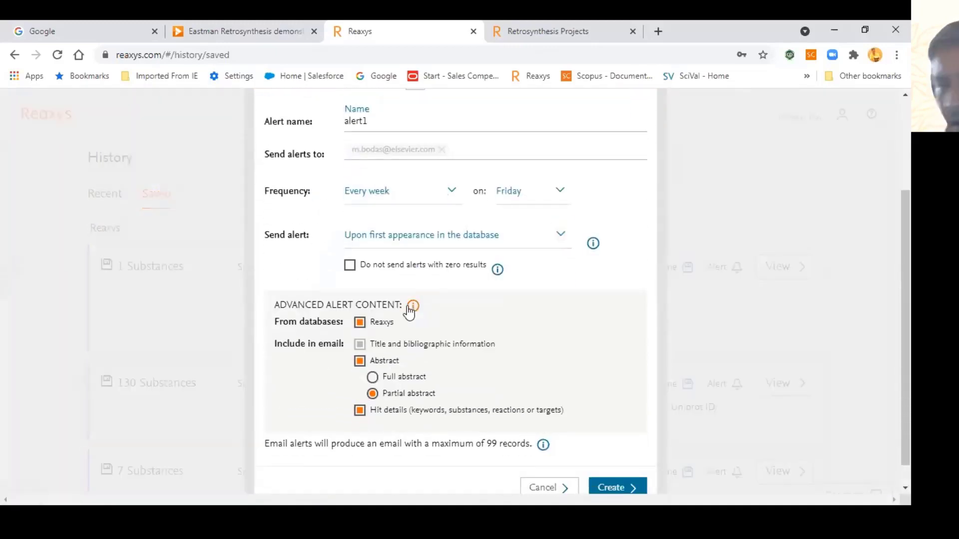
click(446, 196)
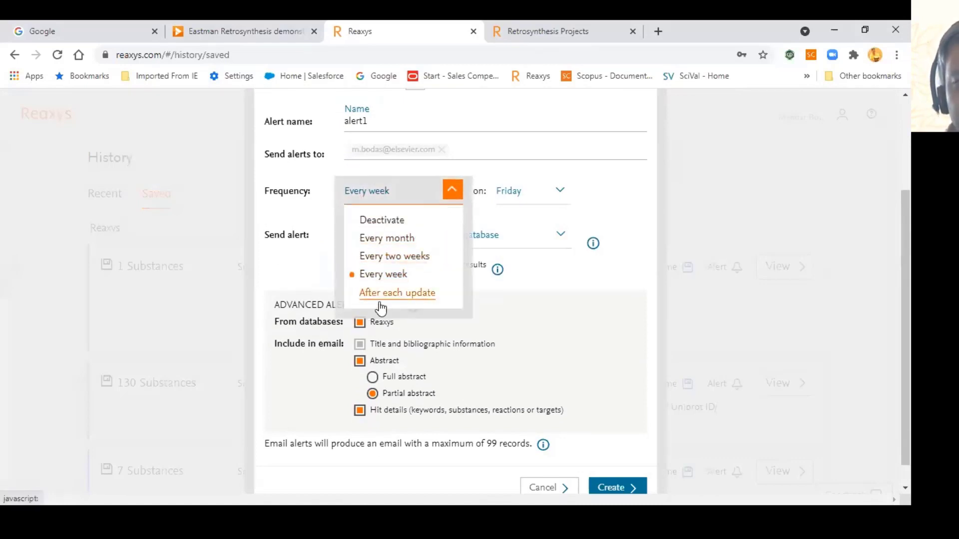
click(538, 283)
scroll(447, 329, down, 1)
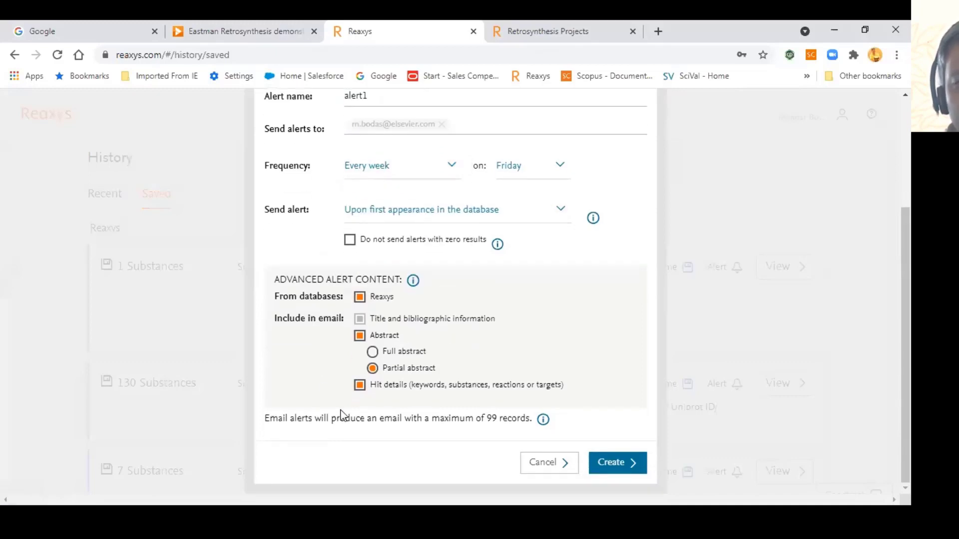
scroll(526, 448, up, 3)
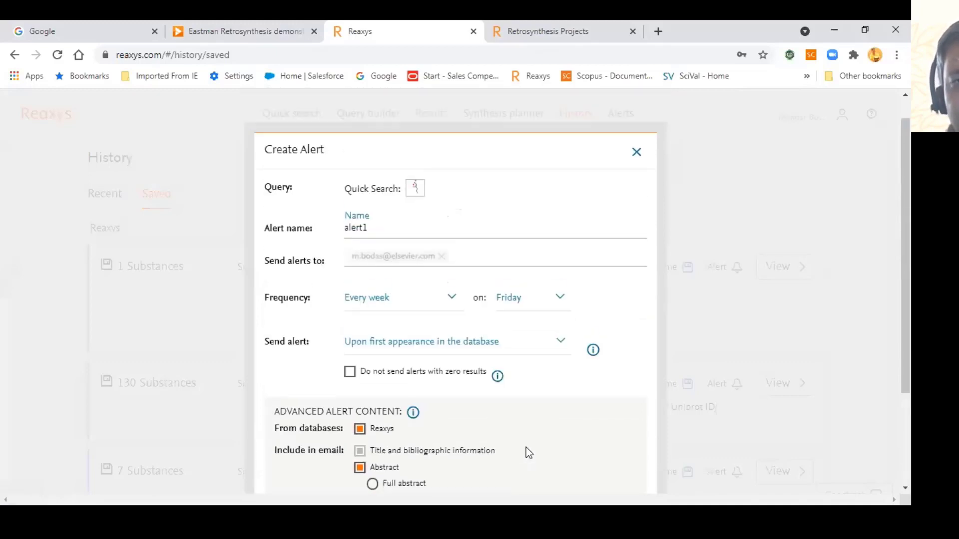
scroll(532, 471, down, 3)
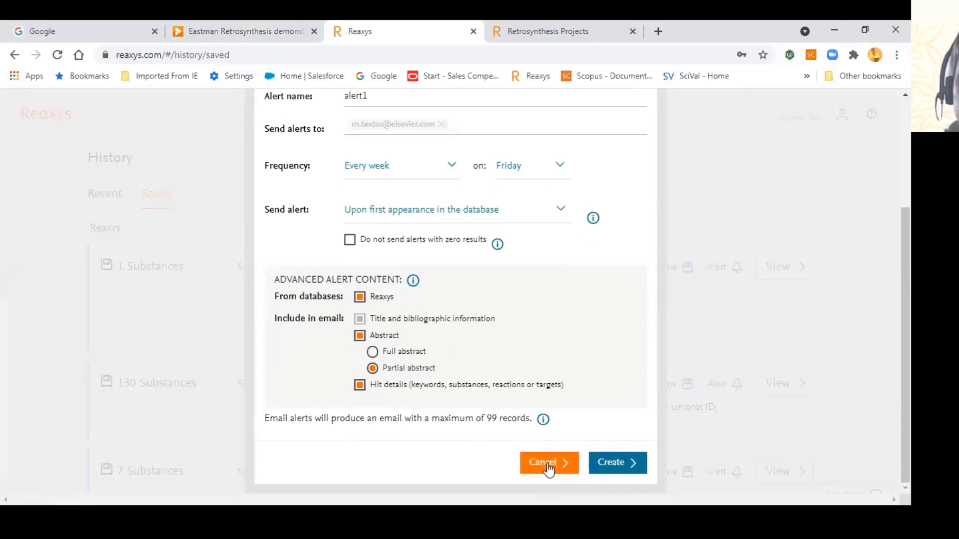
click(547, 464)
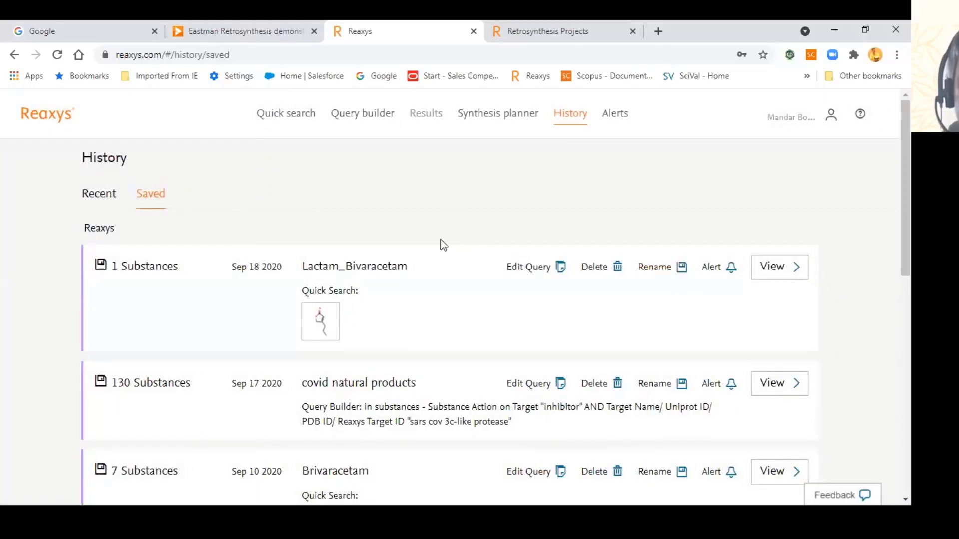
Step: Quick search Reaxys for 'suzuki reaction', chosen from the 'suz' autocomplete suggestions
click(303, 120)
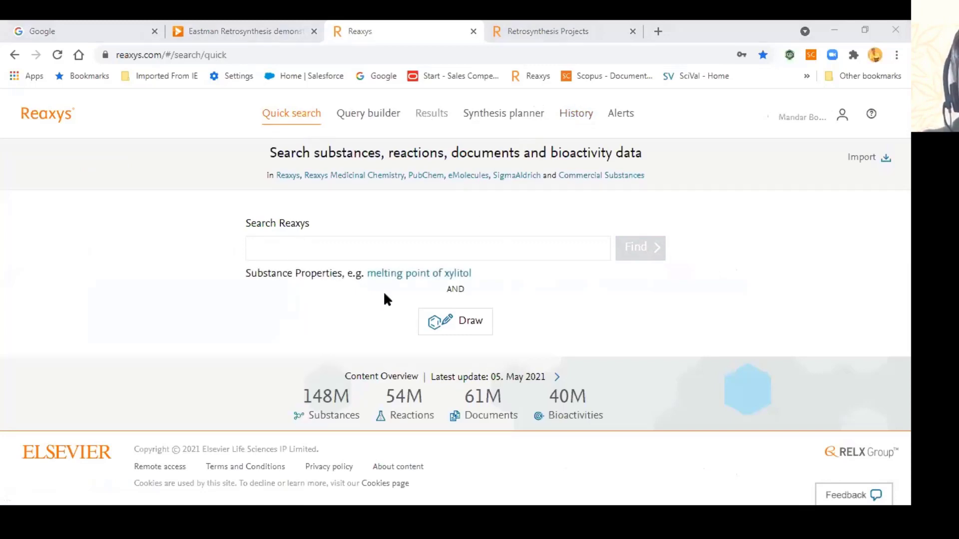
click(321, 251)
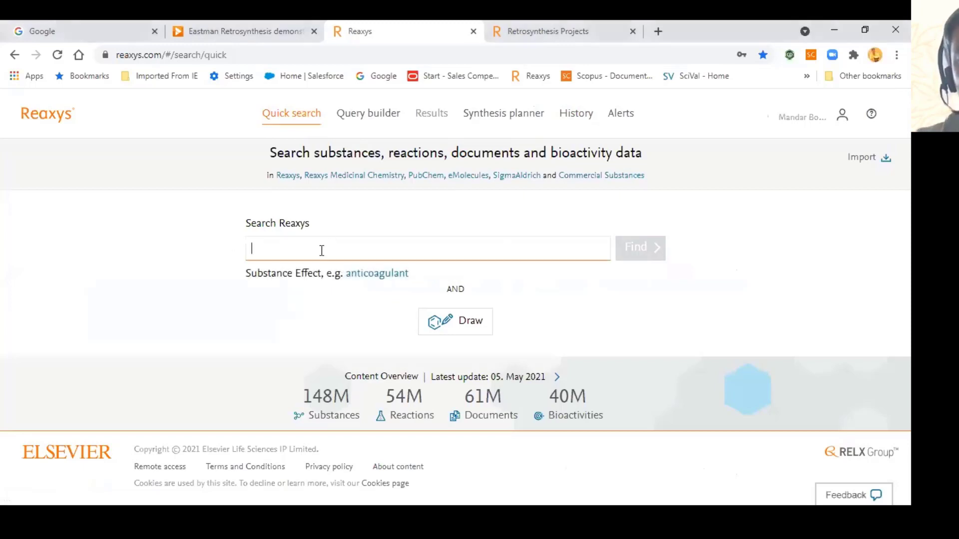
text(suz)
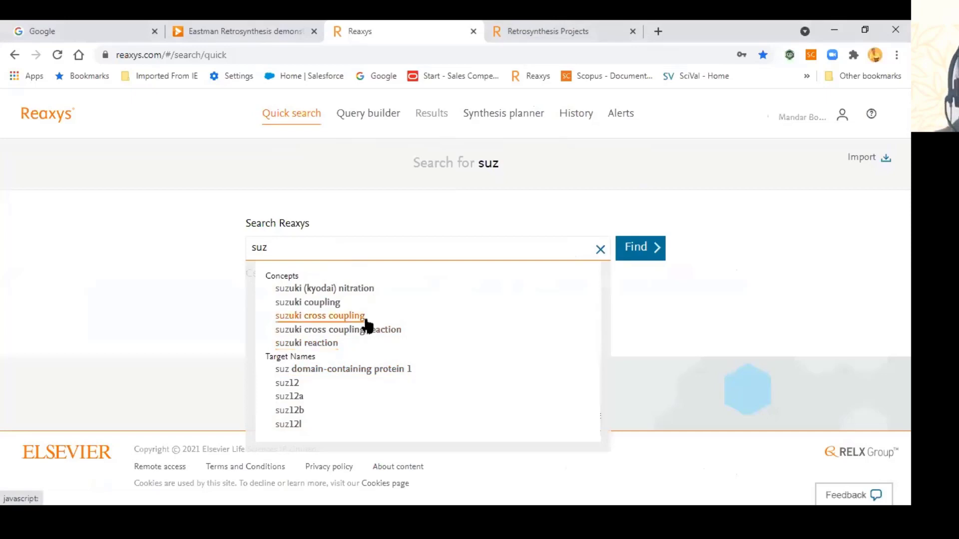
click(329, 344)
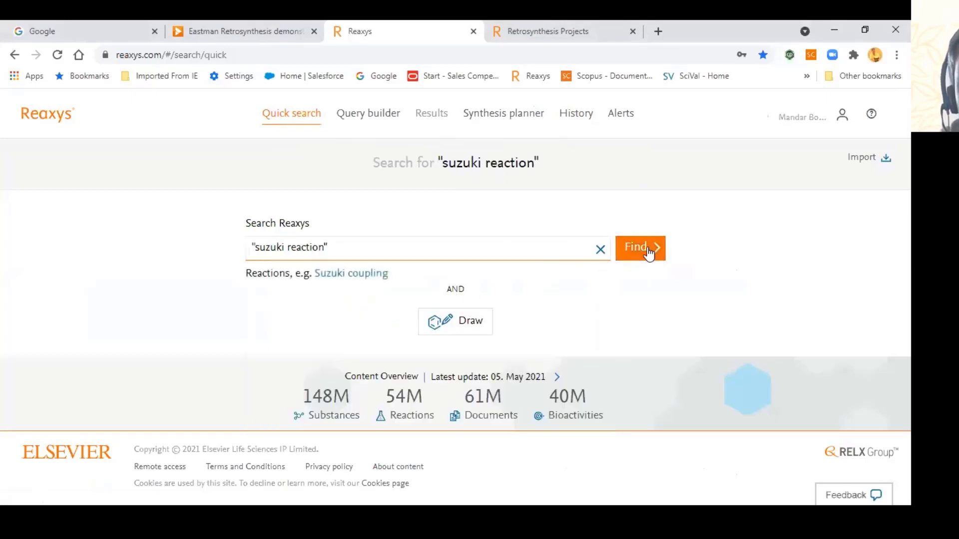
click(648, 253)
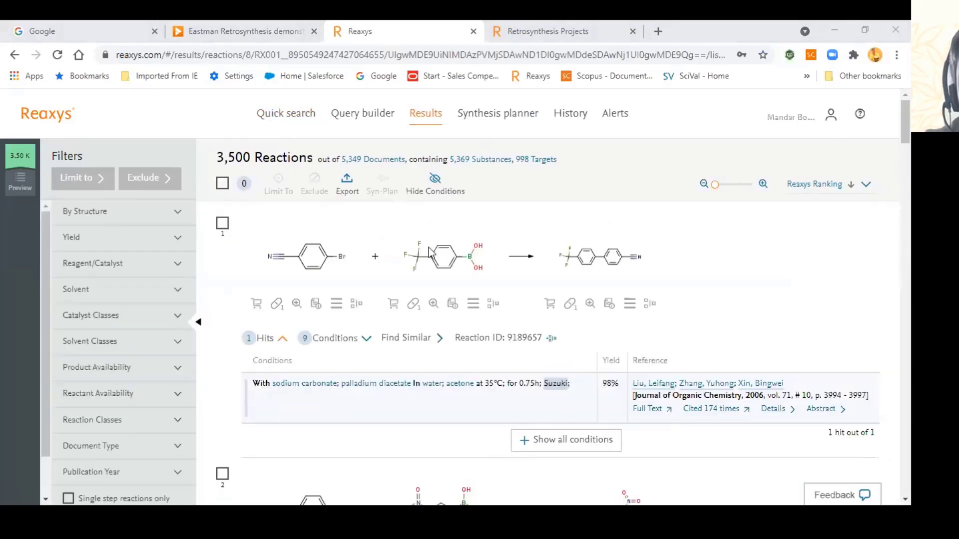
Step: Hide the reaction conditions, then expand the first Suzuki reaction's conditions
click(436, 194)
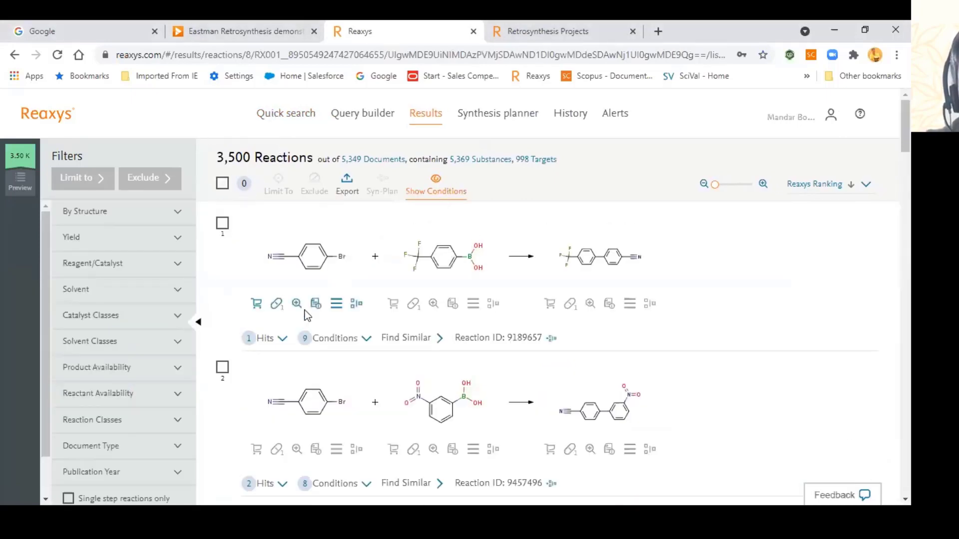
scroll(275, 276, down, 1)
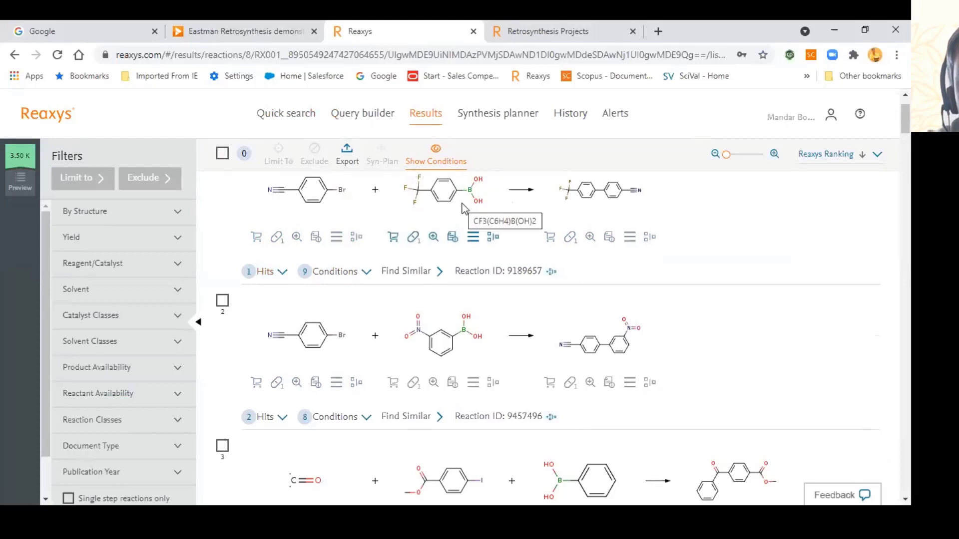
click(334, 271)
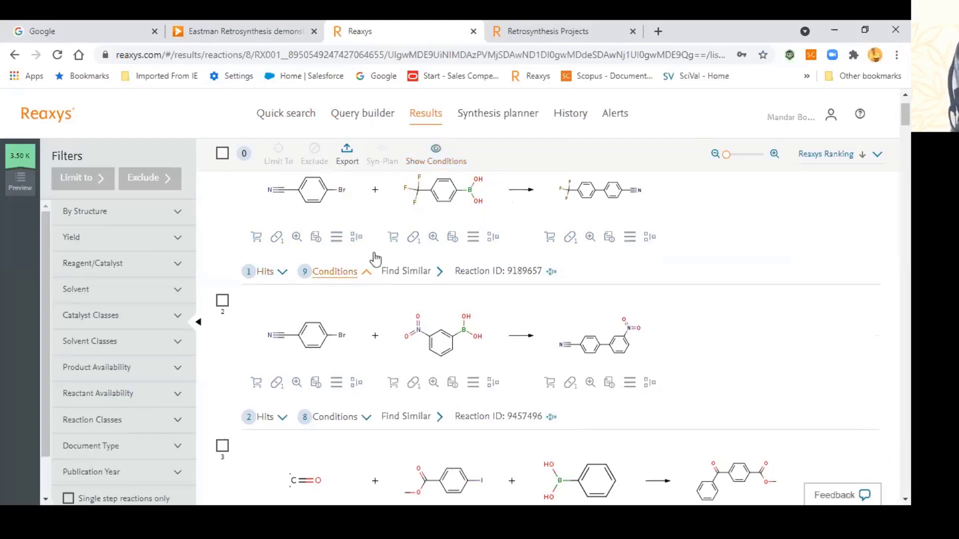
scroll(401, 343, down, 5)
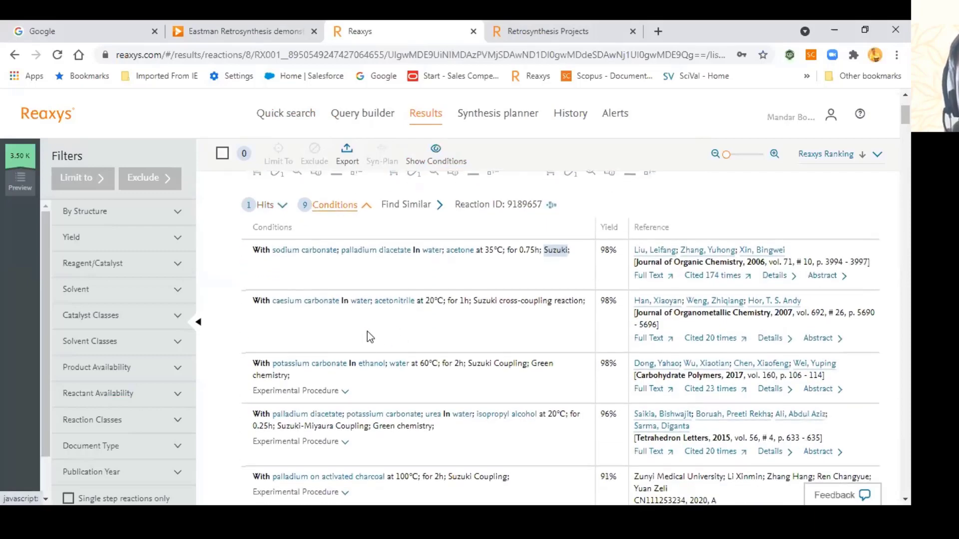
scroll(554, 354, up, 2)
scroll(371, 313, up, 4)
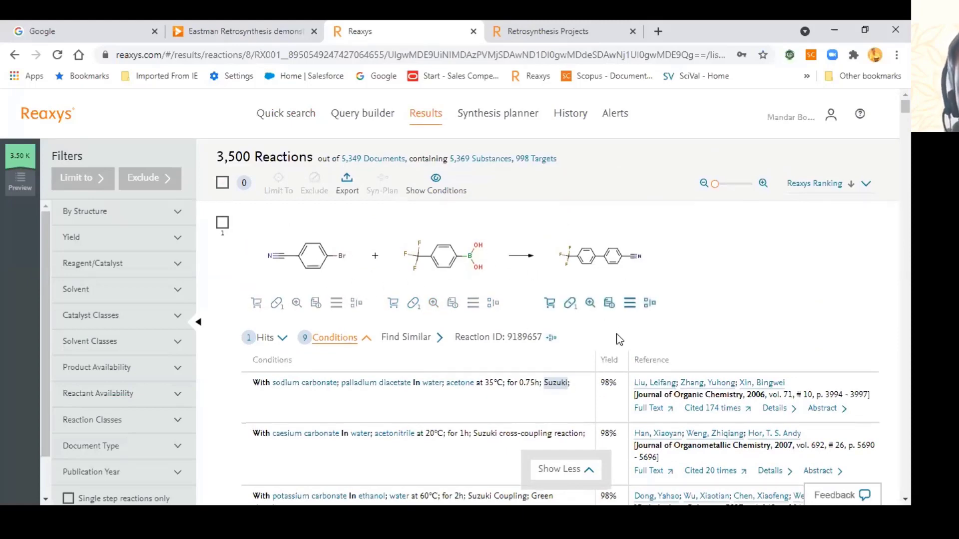
scroll(619, 338, down, 1)
scroll(483, 322, down, 1)
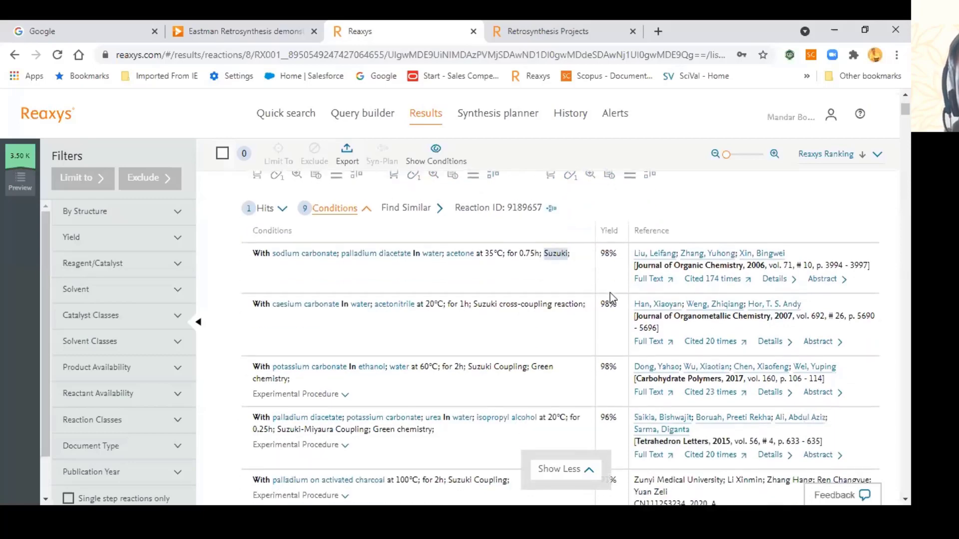
scroll(399, 352, down, 2)
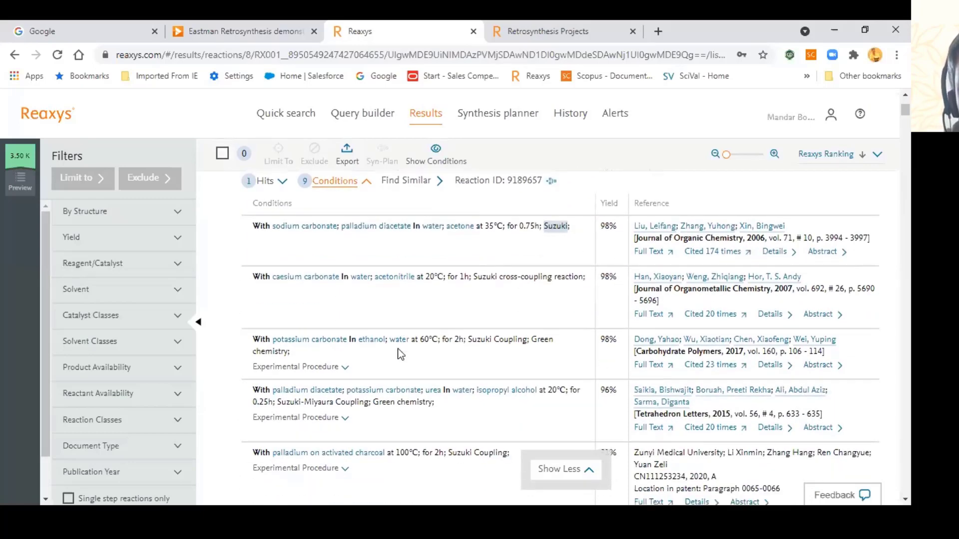
Step: Show the experimental procedure for the 96% yield palladium diacetate–urea condition
click(305, 317)
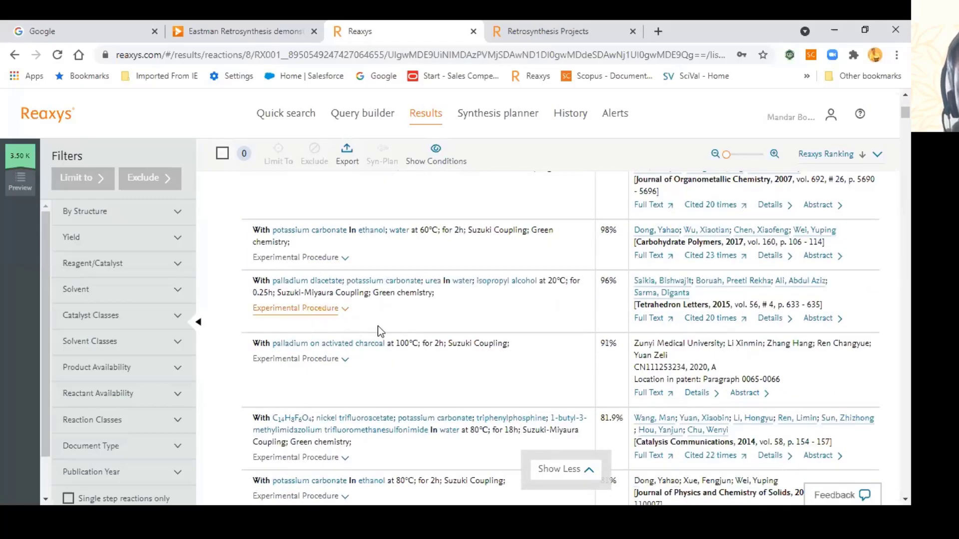
scroll(349, 327, down, 1)
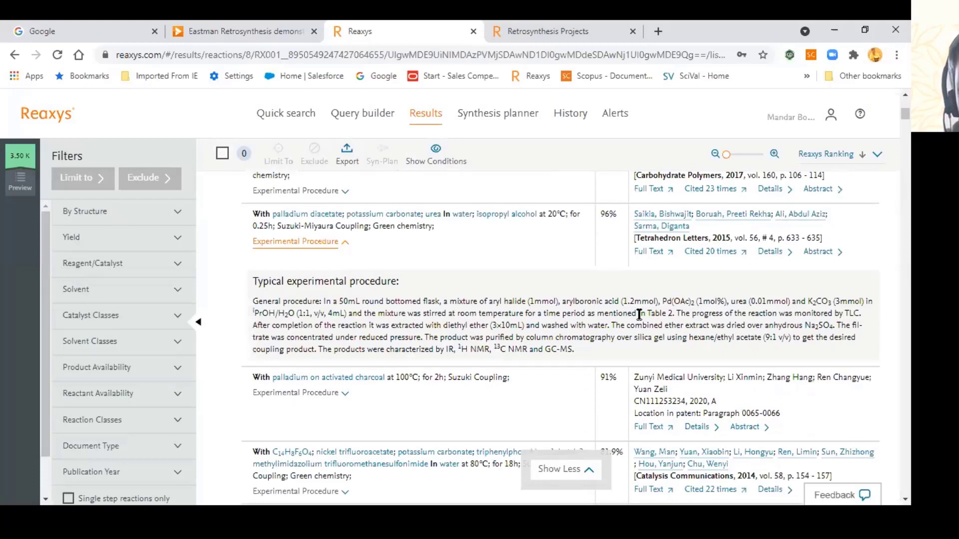
scroll(639, 314, up, 10)
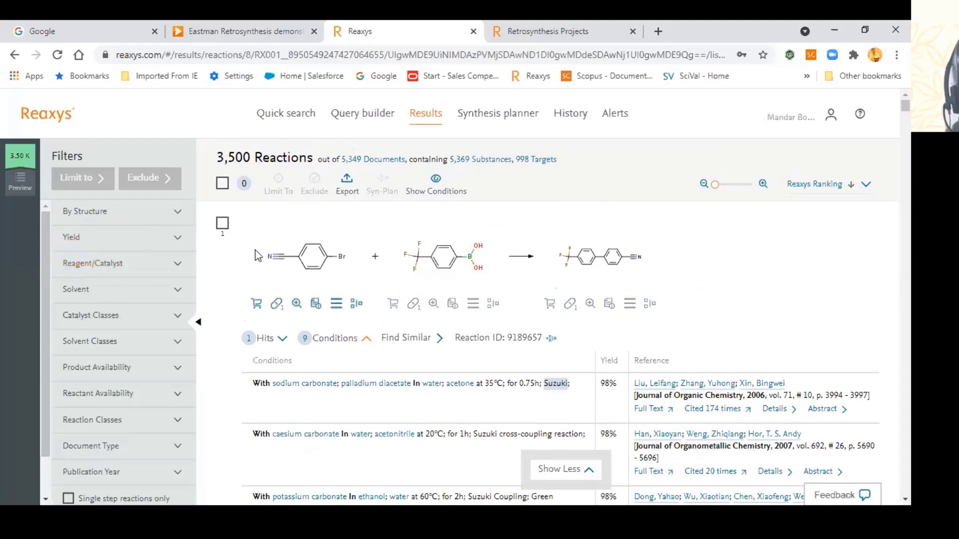
Step: Limit the Suzuki results to >90-95 and >95-100 yields and browse the 691 reactions
click(177, 240)
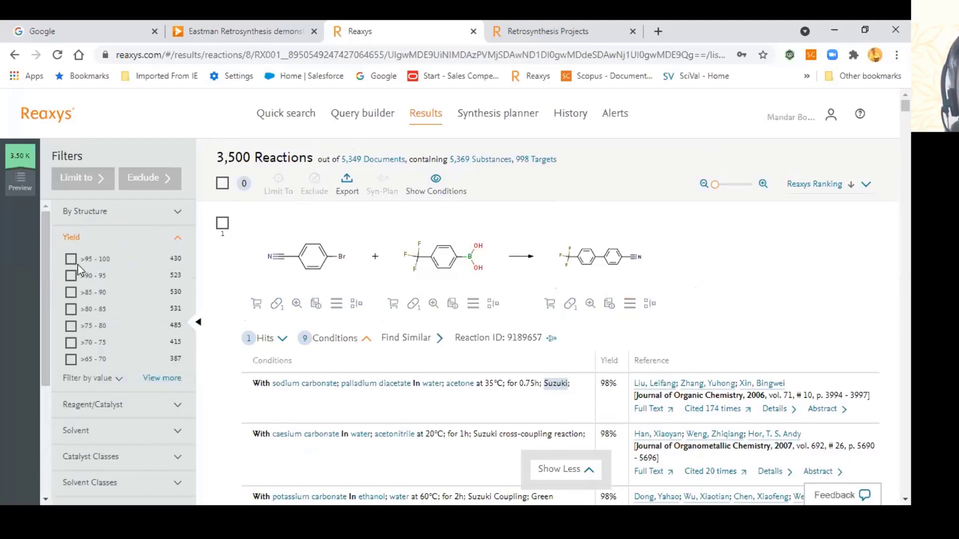
click(71, 275)
click(73, 259)
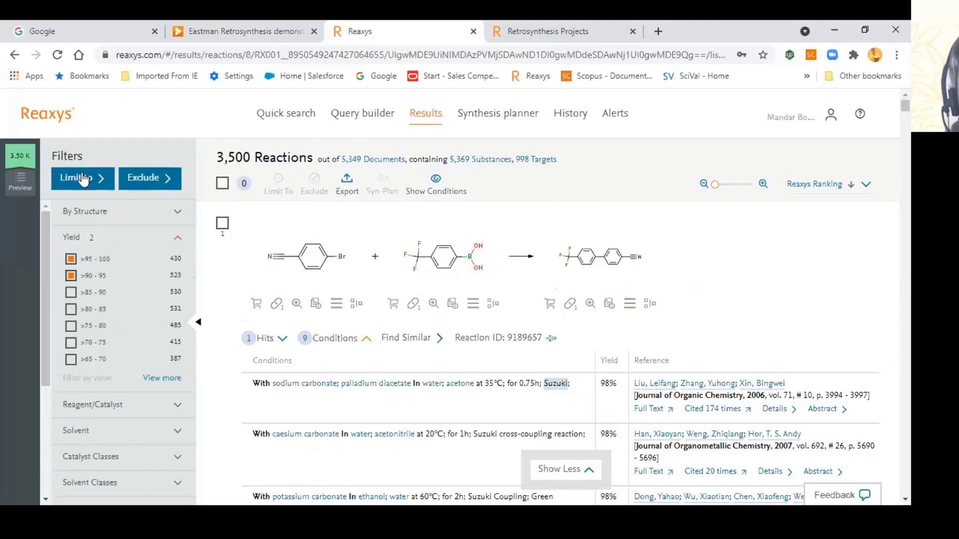
click(82, 178)
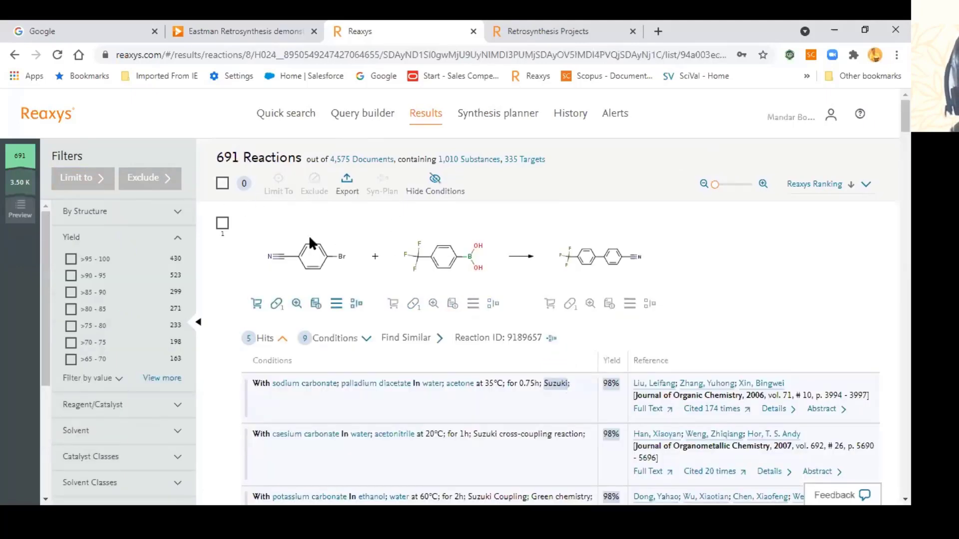
scroll(551, 305, down, 1)
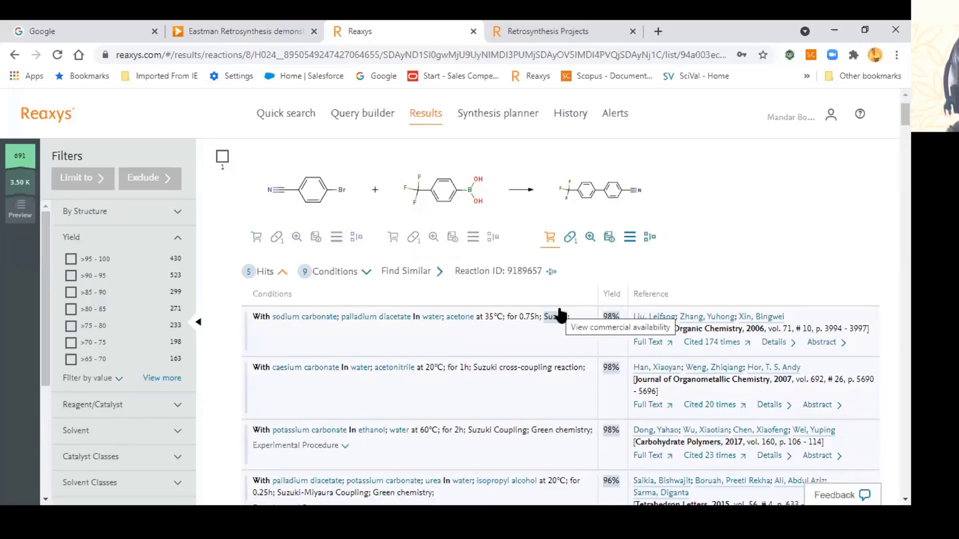
scroll(560, 315, down, 2)
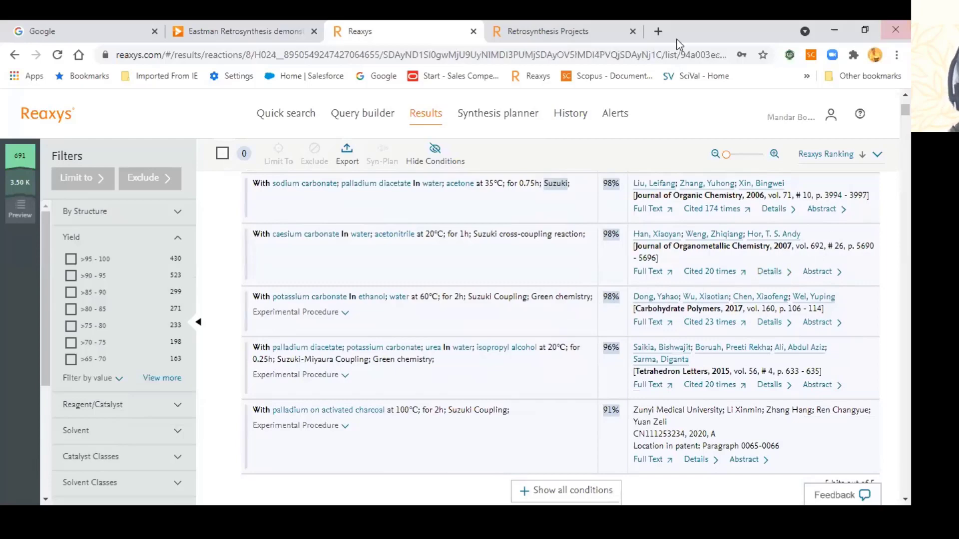
scroll(428, 244, up, 1)
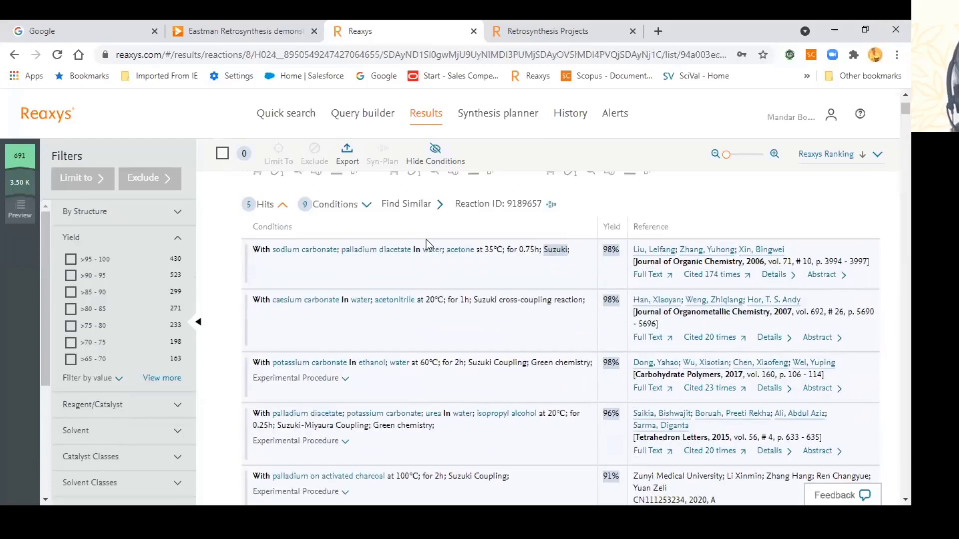
scroll(428, 244, up, 1)
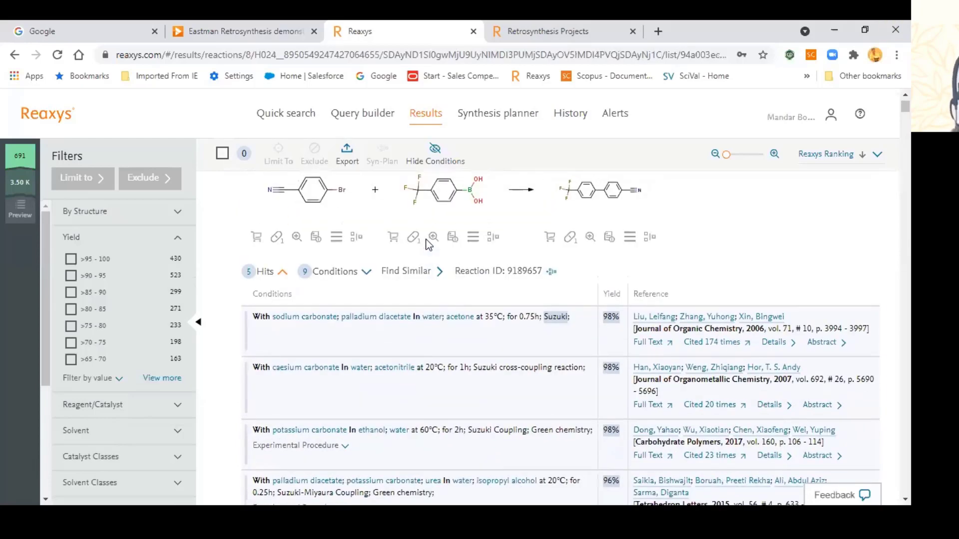
scroll(428, 244, up, 1)
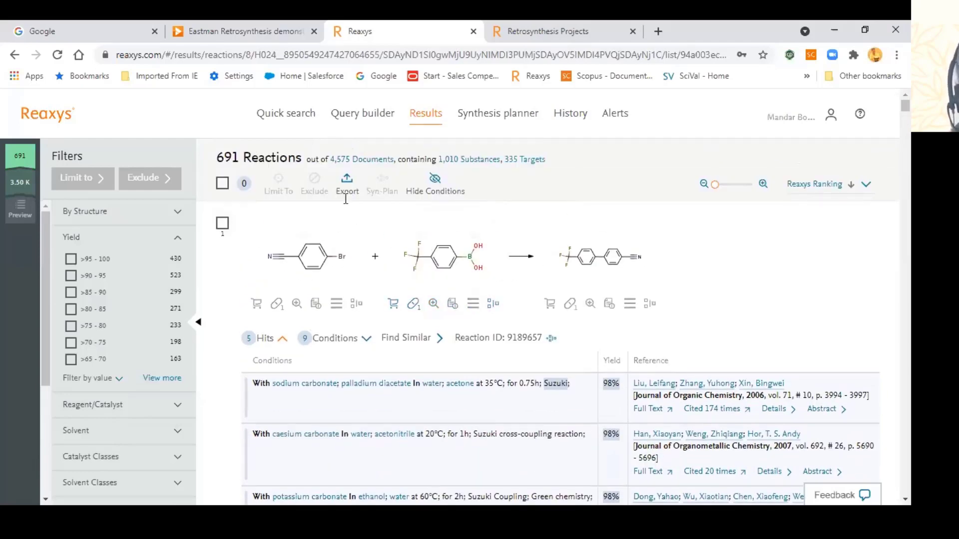
scroll(333, 370, down, 5)
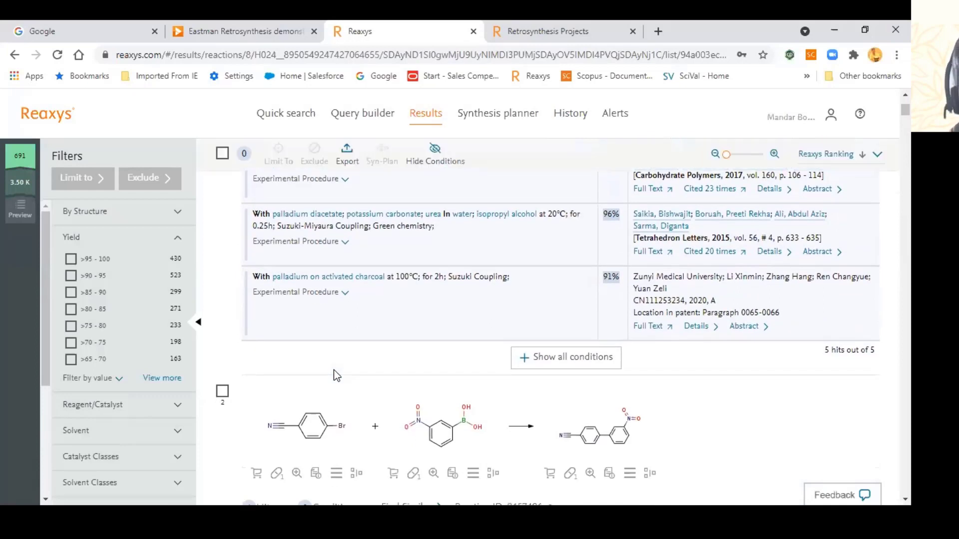
scroll(334, 370, up, 5)
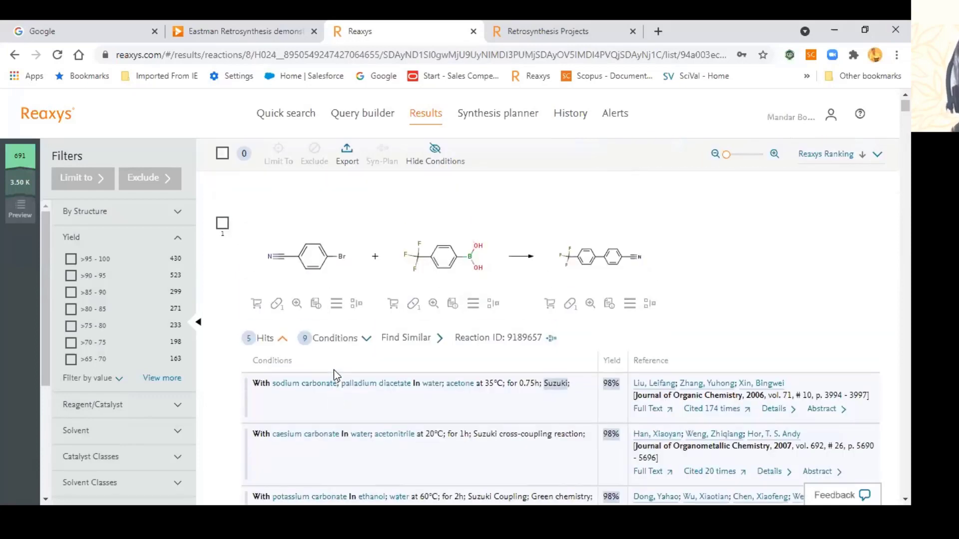
Step: Start a new quick search and open the empty MarvinJS drawing editor
click(294, 124)
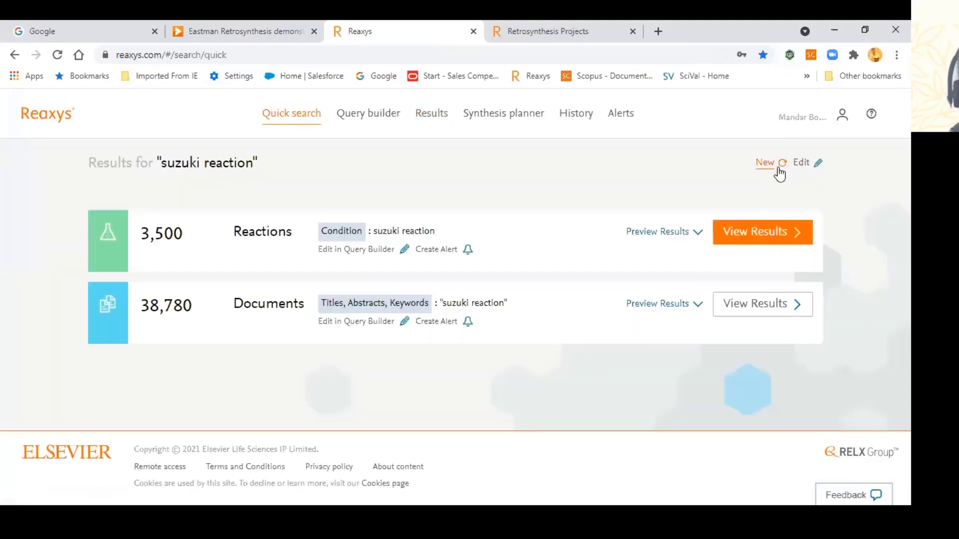
click(761, 166)
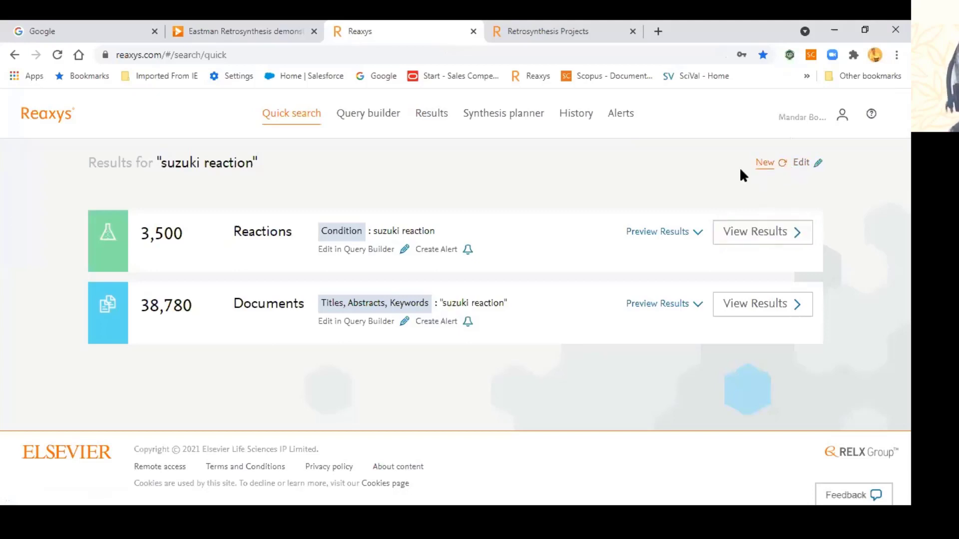
click(477, 328)
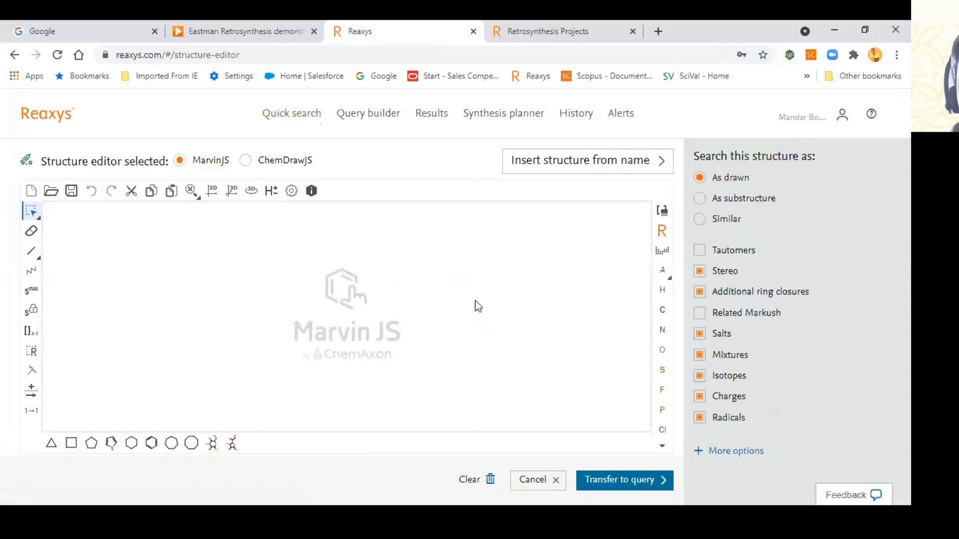
Step: Switch the structure editor to ChemDrawJS and dismiss the clipboard helper notice
click(252, 160)
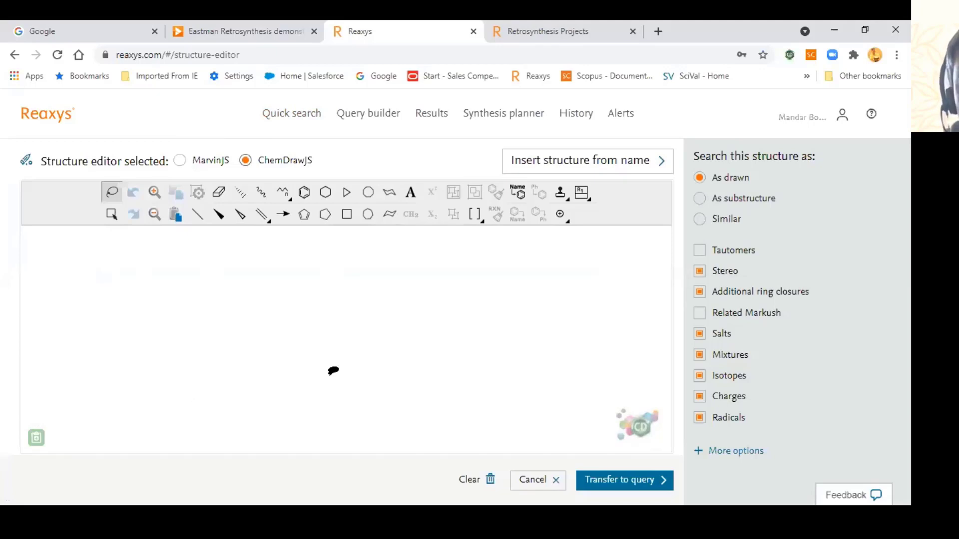
click(35, 439)
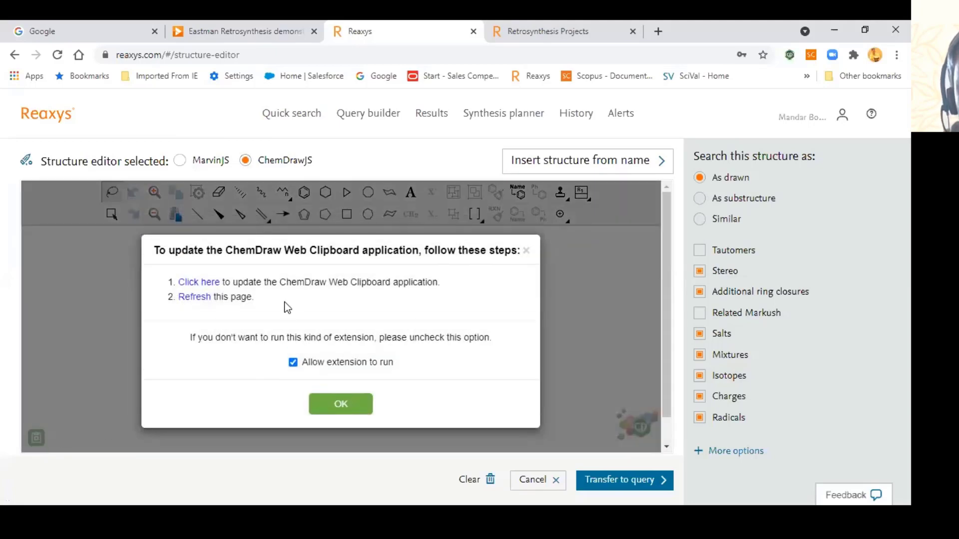
click(526, 251)
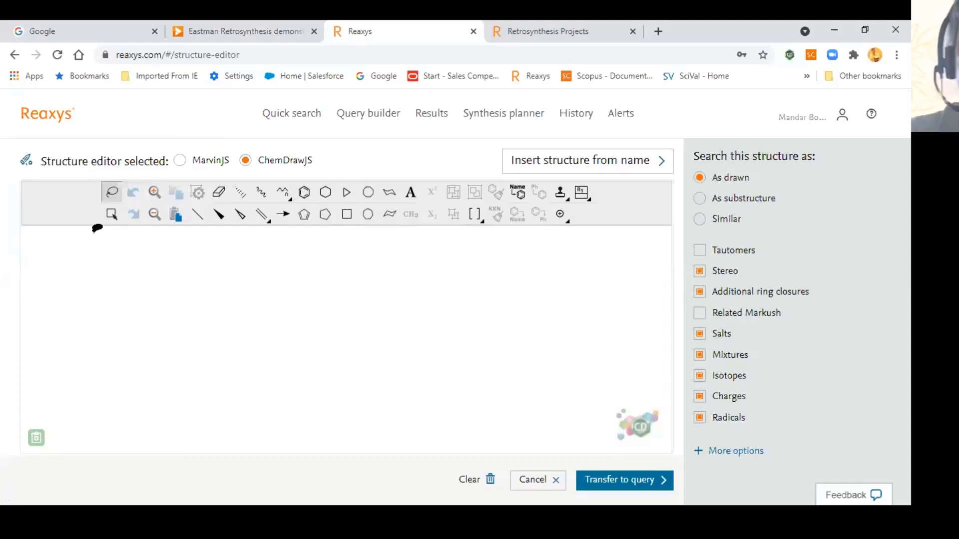
Step: Switch back to MarvinJS, insert calicheamicin from its name, then delete it
click(181, 163)
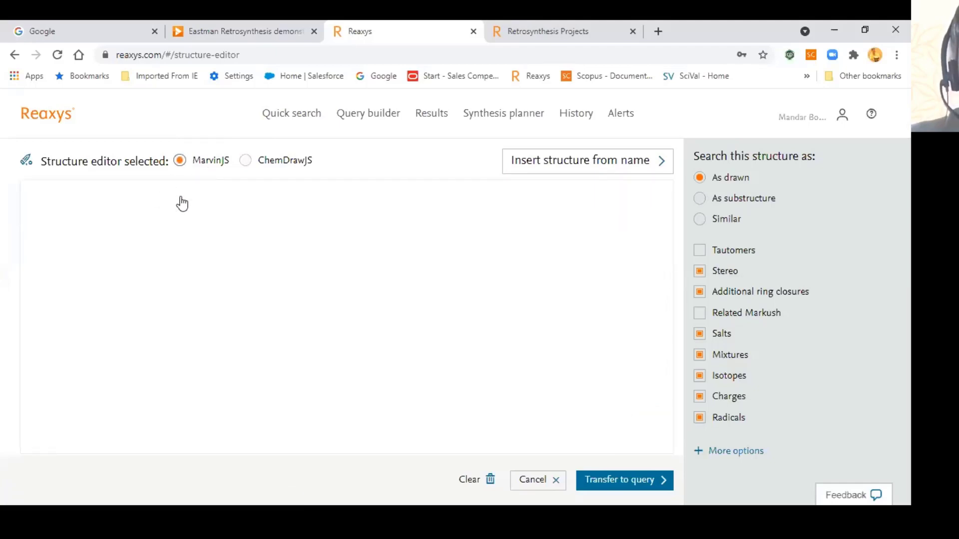
click(566, 163)
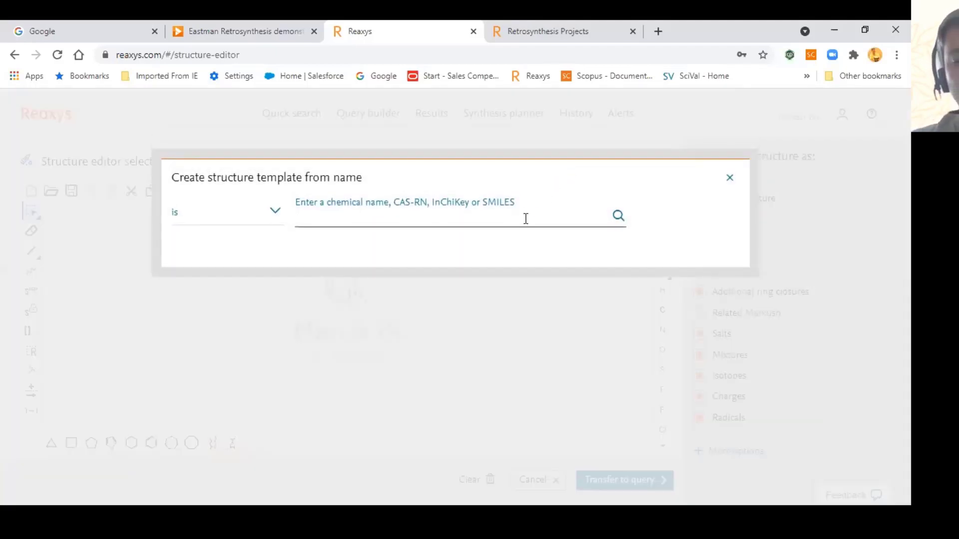
text(calicheamicin)
click(445, 247)
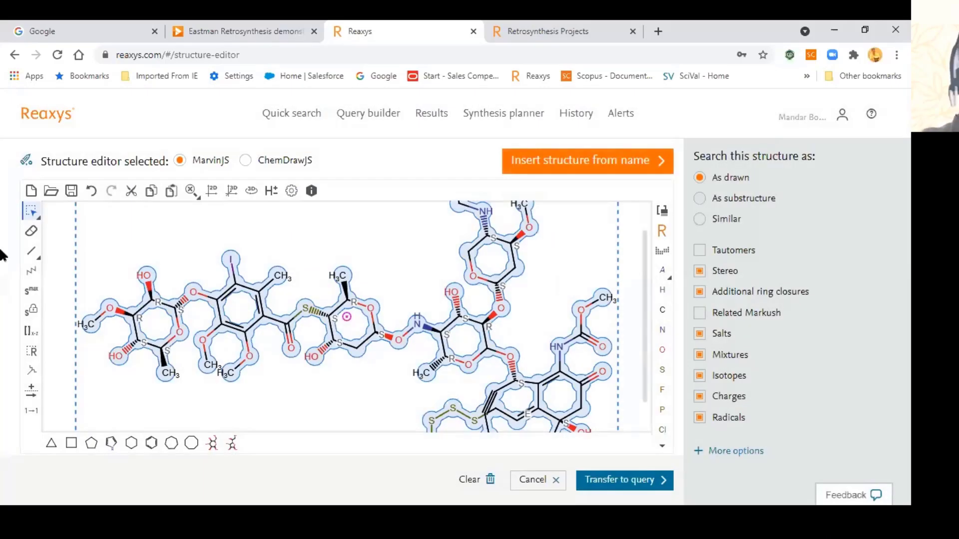
click(59, 303)
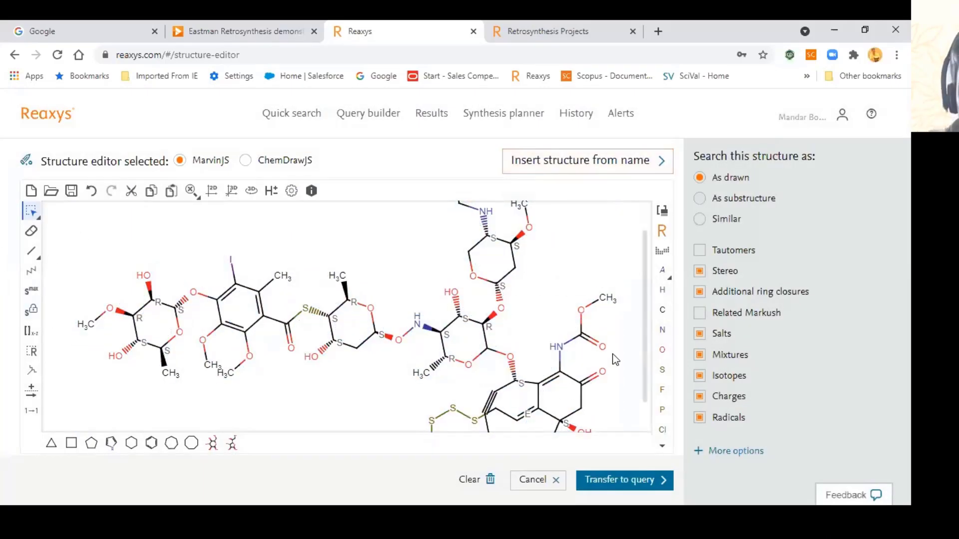
key(ctrl+a)
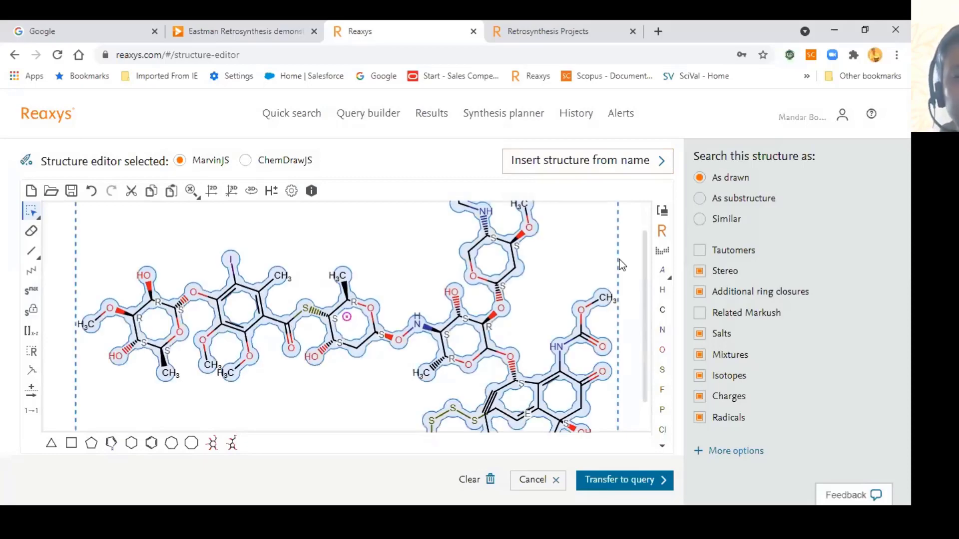
key(Delete)
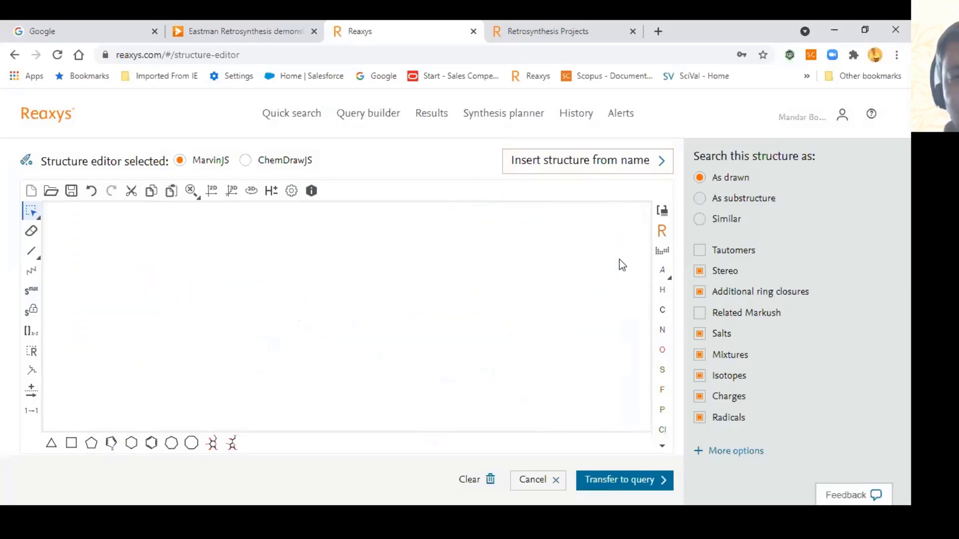
Step: Insert pyrazolo[1,5,a]pyrimidine from its name, then delete it
click(599, 162)
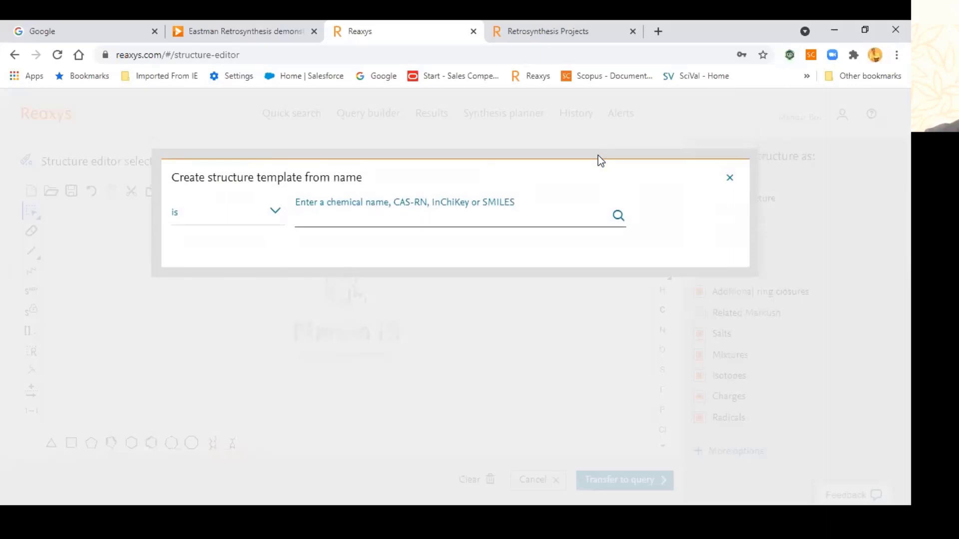
text(p)
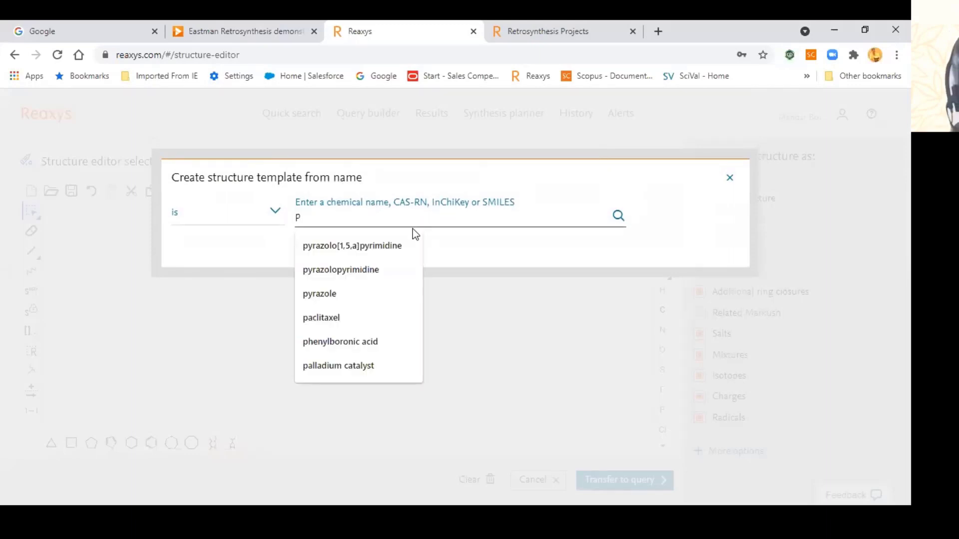
click(404, 248)
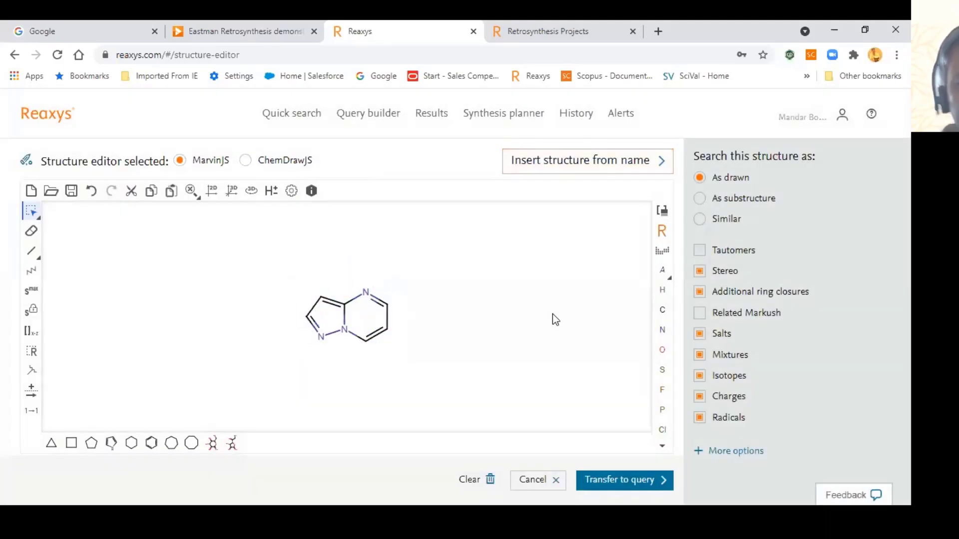
key(ctrl+a)
key(Delete)
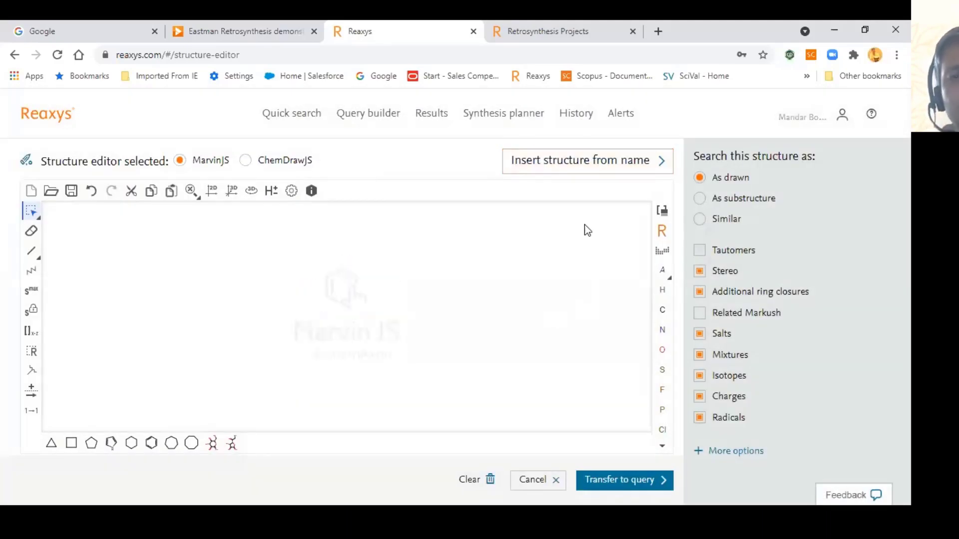
Step: Generate the his-ala-gly-phe-asp peptide from its name, then clear the canvas
click(597, 159)
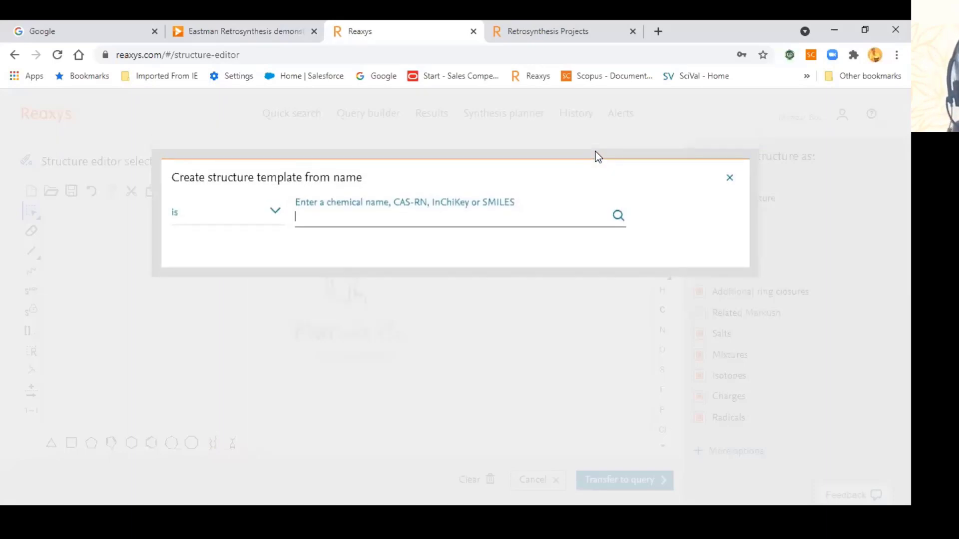
text(his)
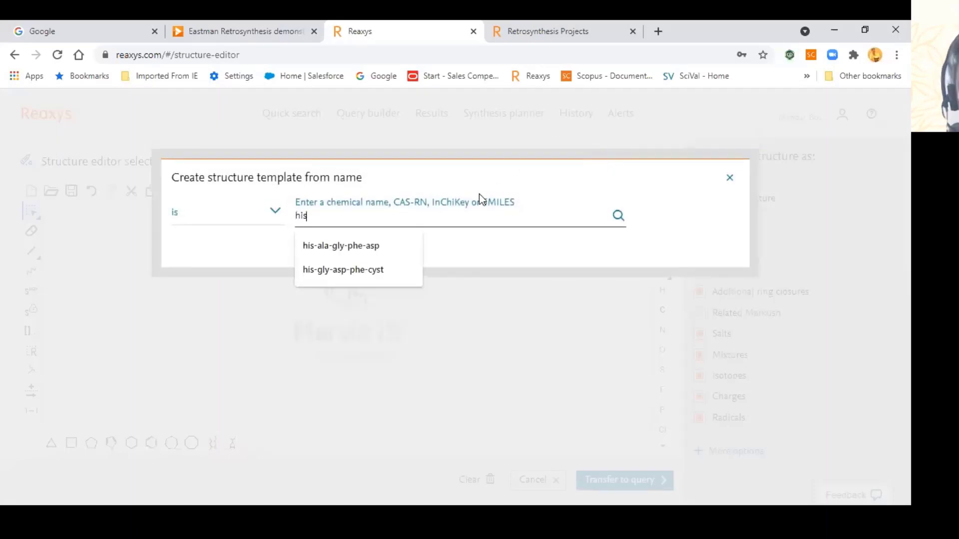
click(407, 245)
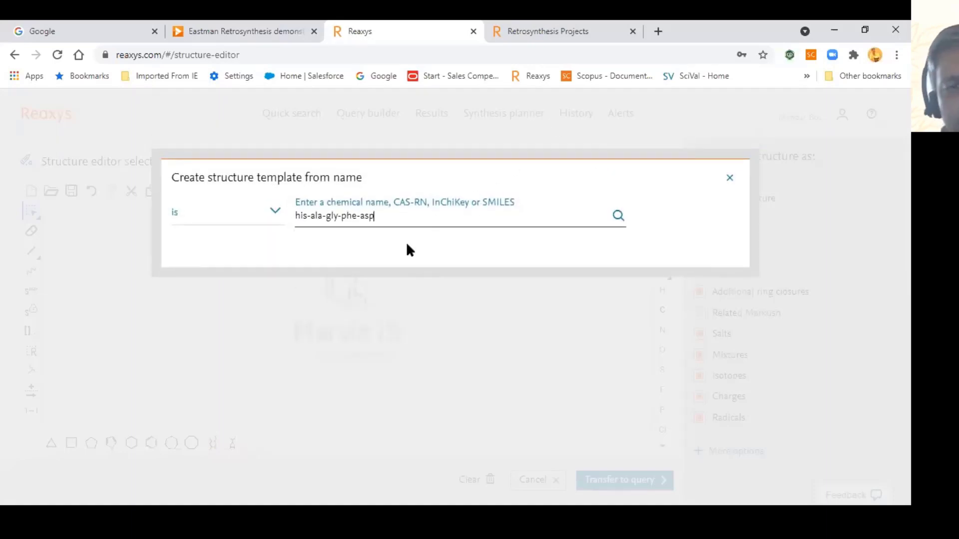
key(Return)
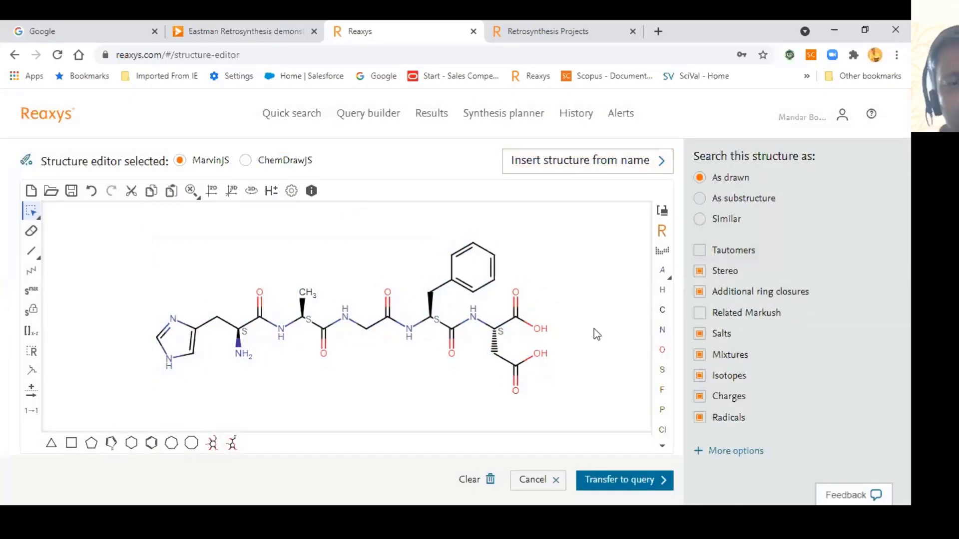
key(ctrl+a)
key(Delete)
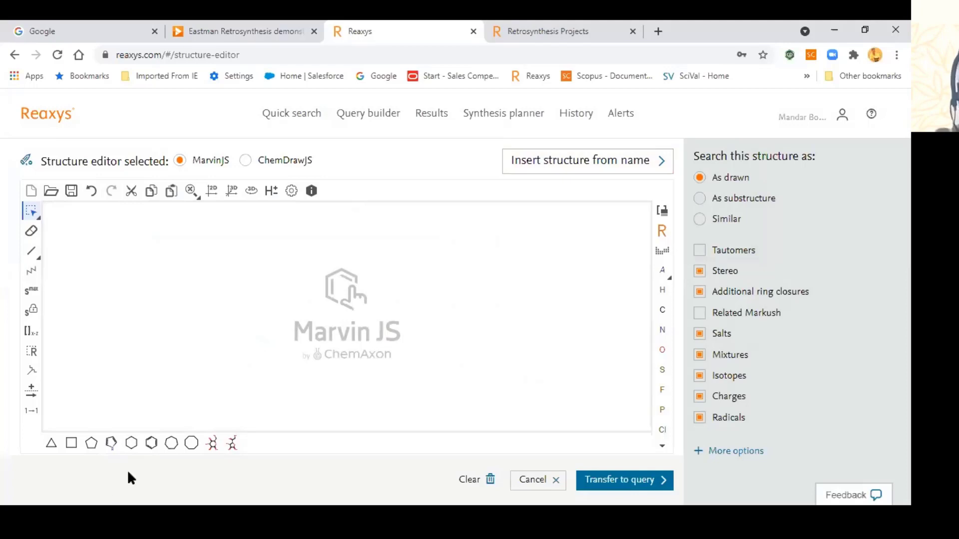
Step: Place a benzene ring, add a single bond, and set an s6 substitution limit
click(151, 443)
click(272, 308)
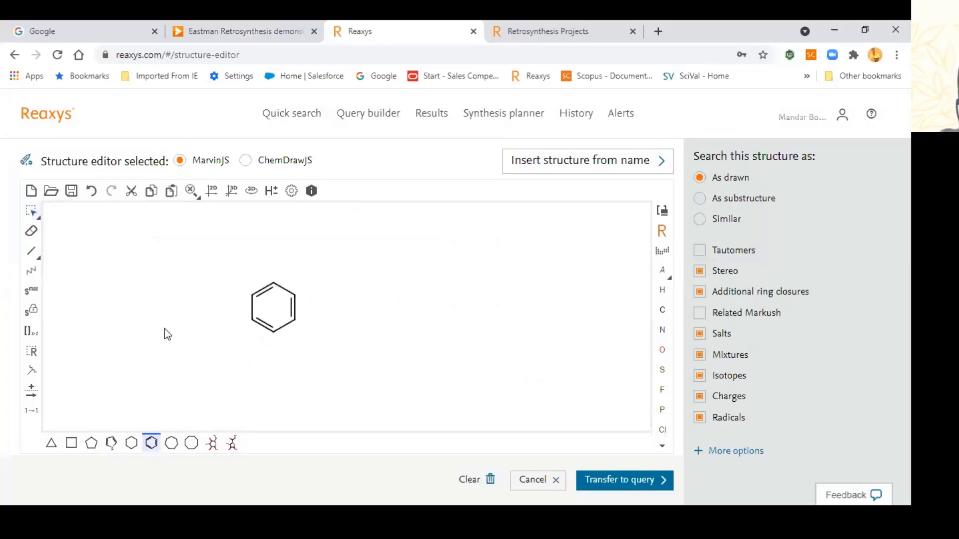
click(31, 251)
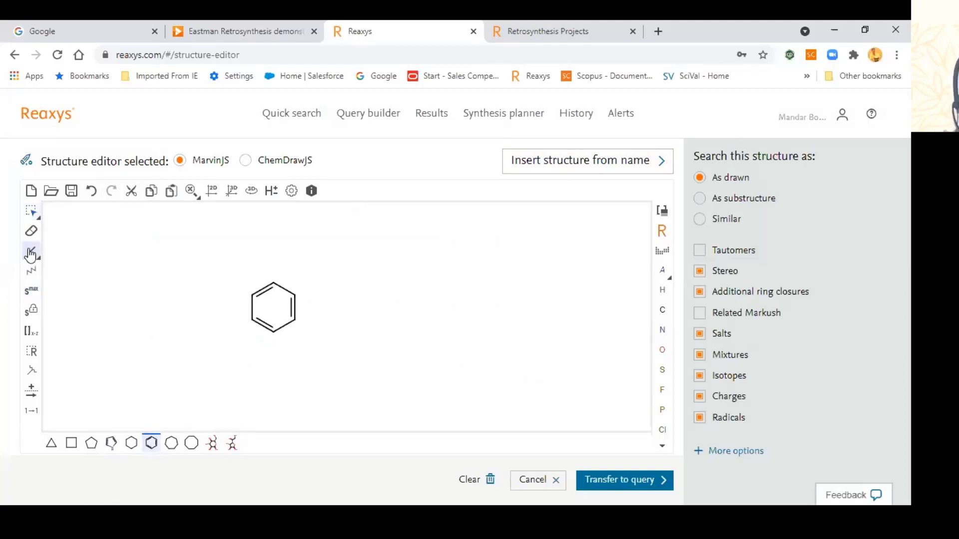
click(250, 296)
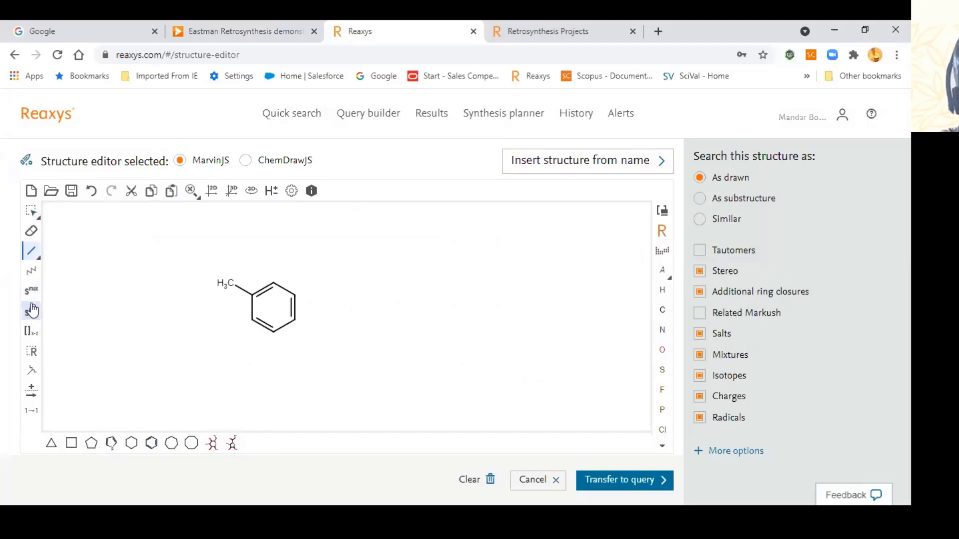
click(31, 290)
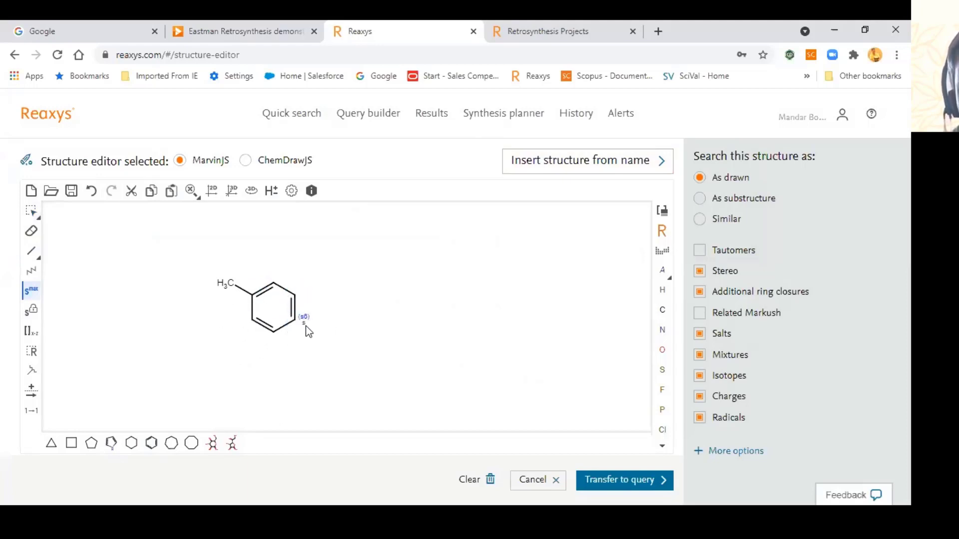
click(662, 250)
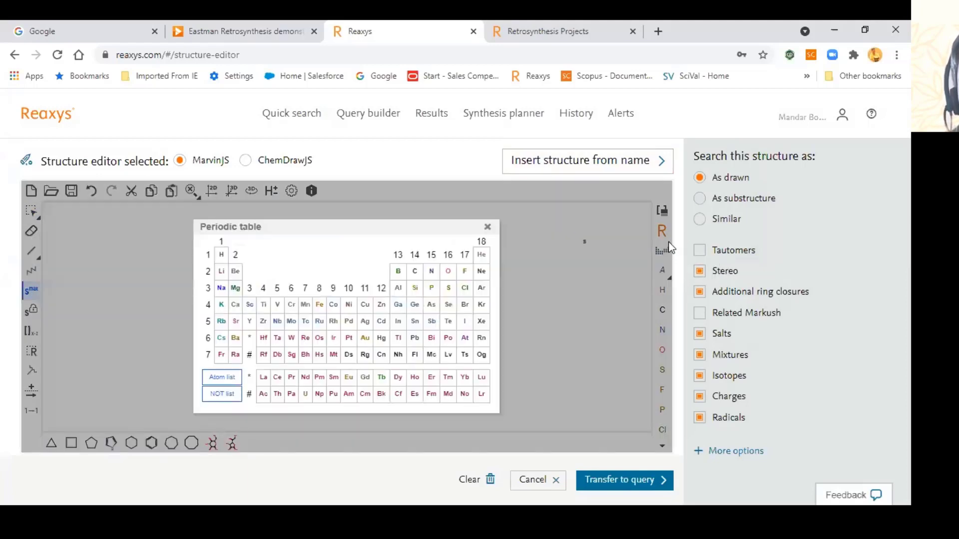
click(668, 247)
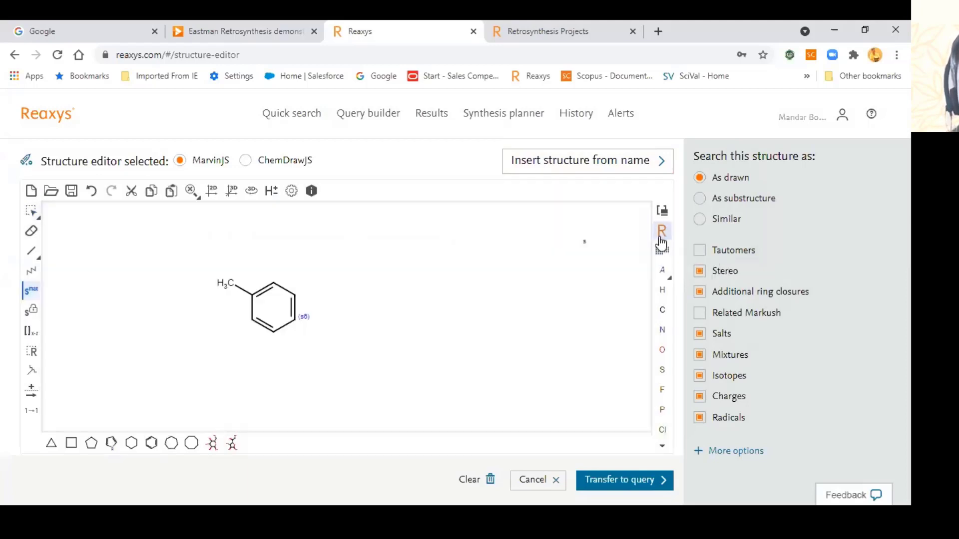
click(225, 285)
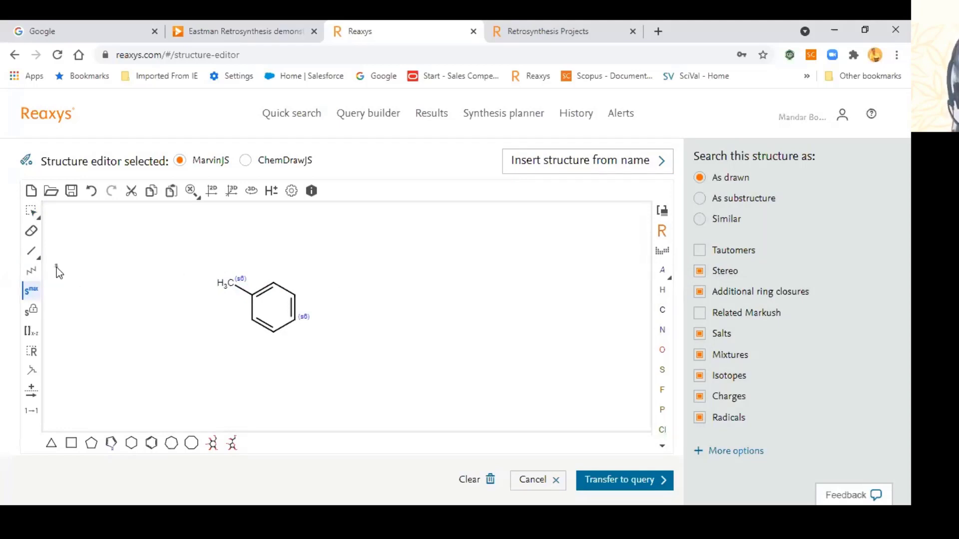
click(31, 210)
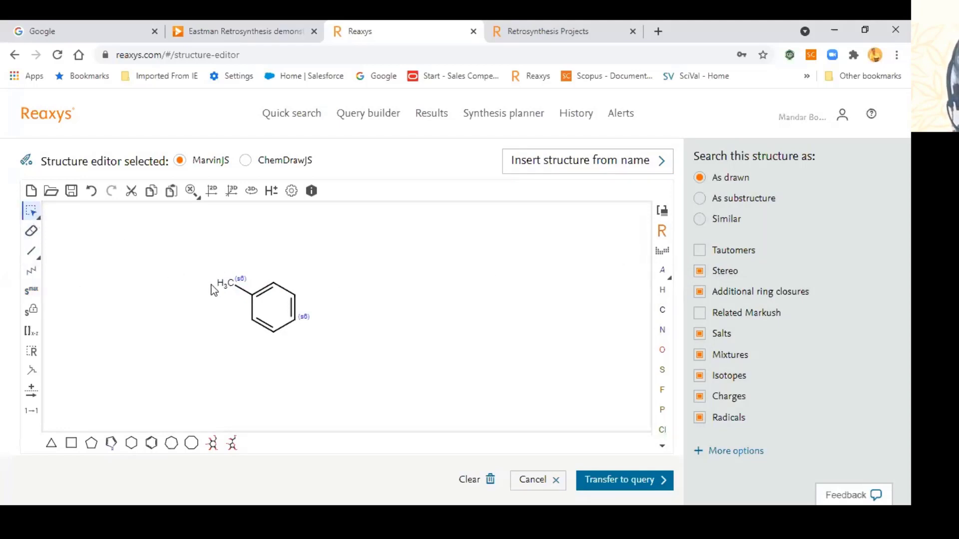
Step: Attach an expanded NO2 group to the ring carbon, undoing a misplaced copy
click(663, 250)
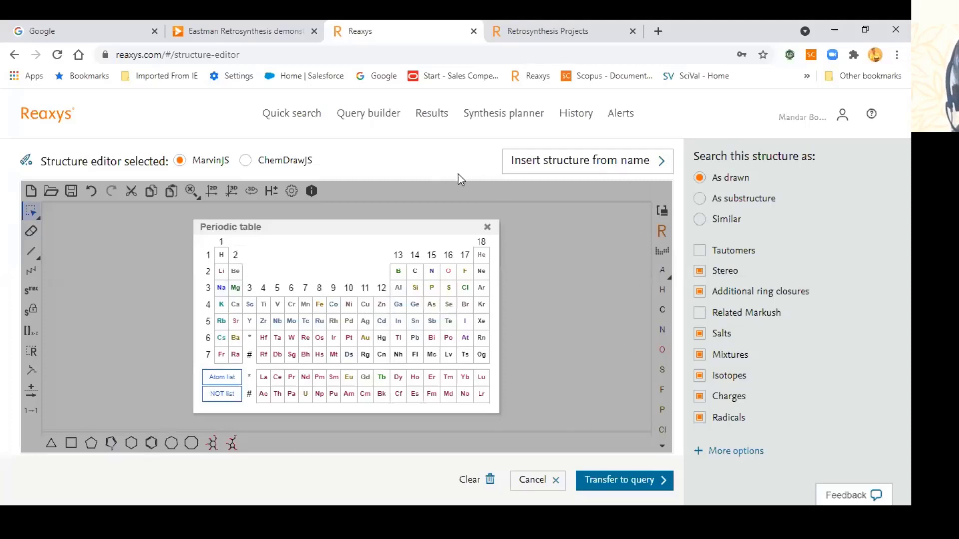
click(488, 227)
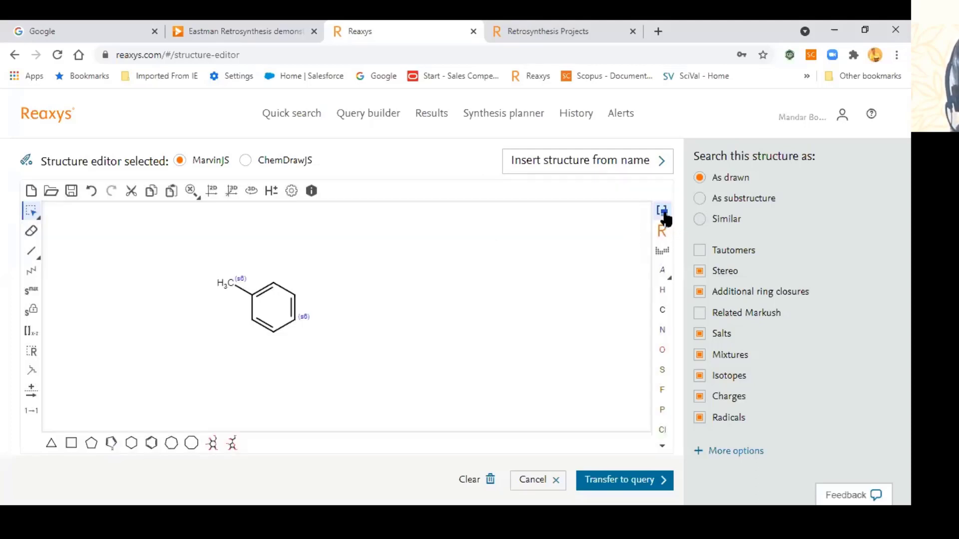
click(663, 211)
text(no)
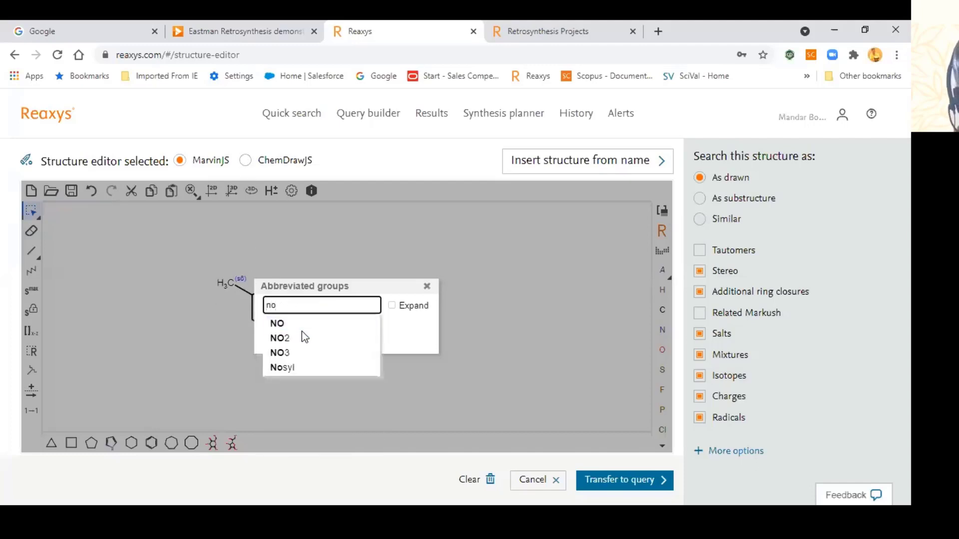
click(302, 334)
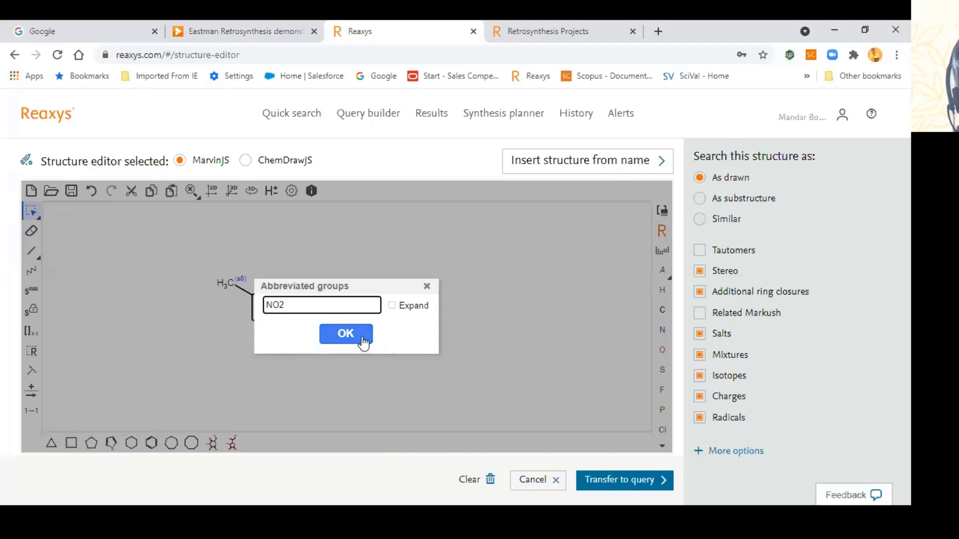
click(392, 305)
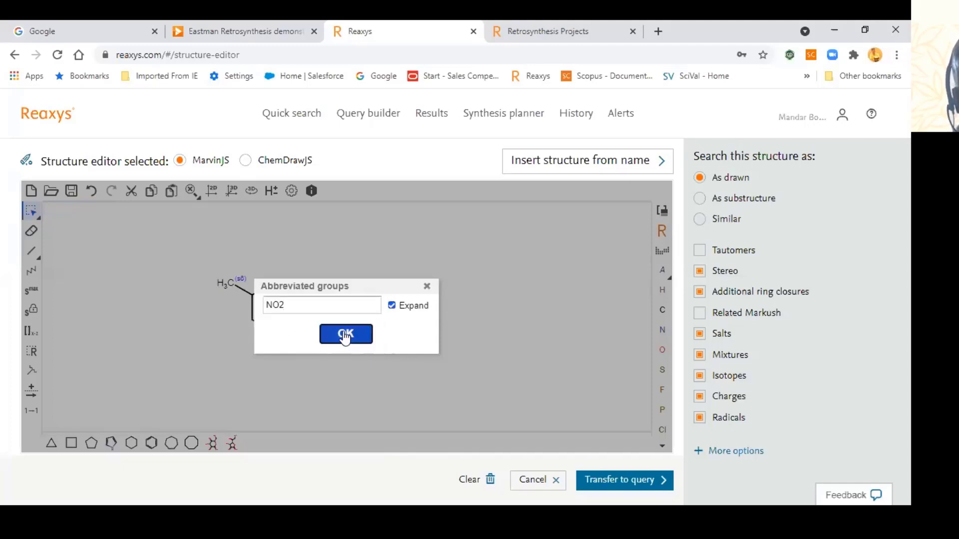
click(345, 334)
click(223, 288)
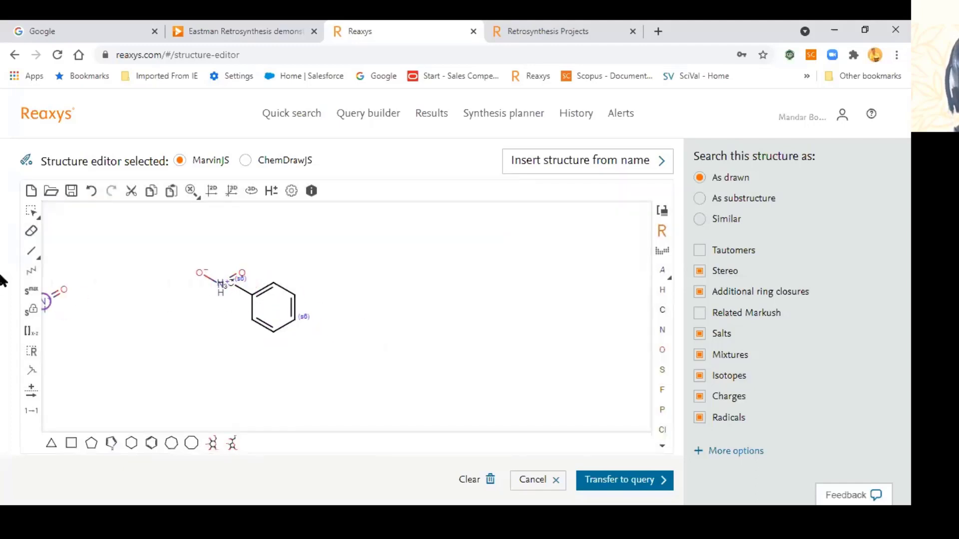
key(ctrl+z)
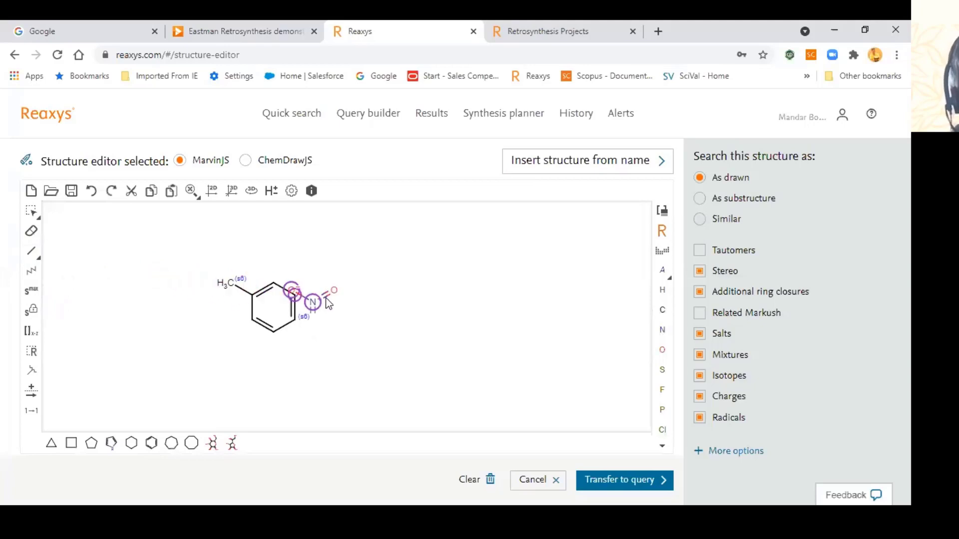
click(230, 287)
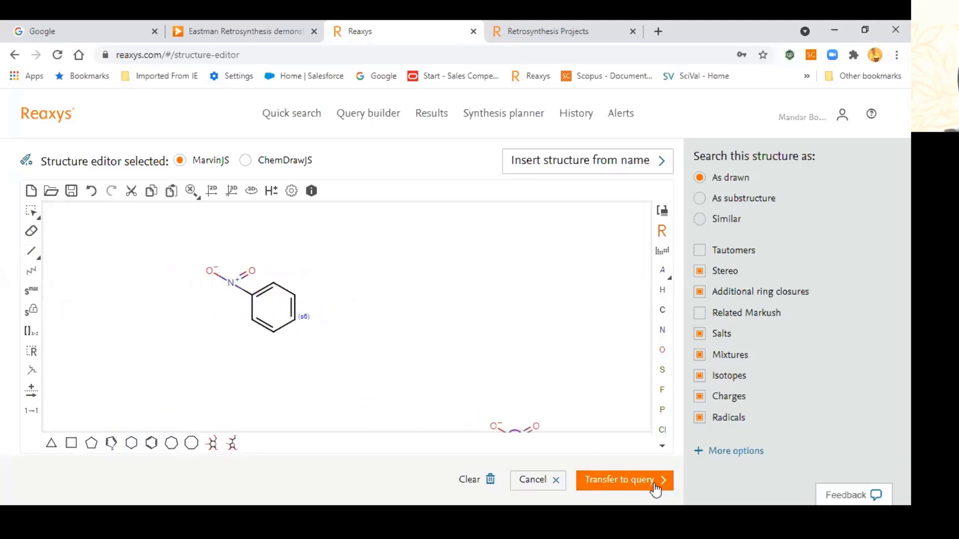
Step: Send the nitrobenzene structure to the query and run the search
click(31, 211)
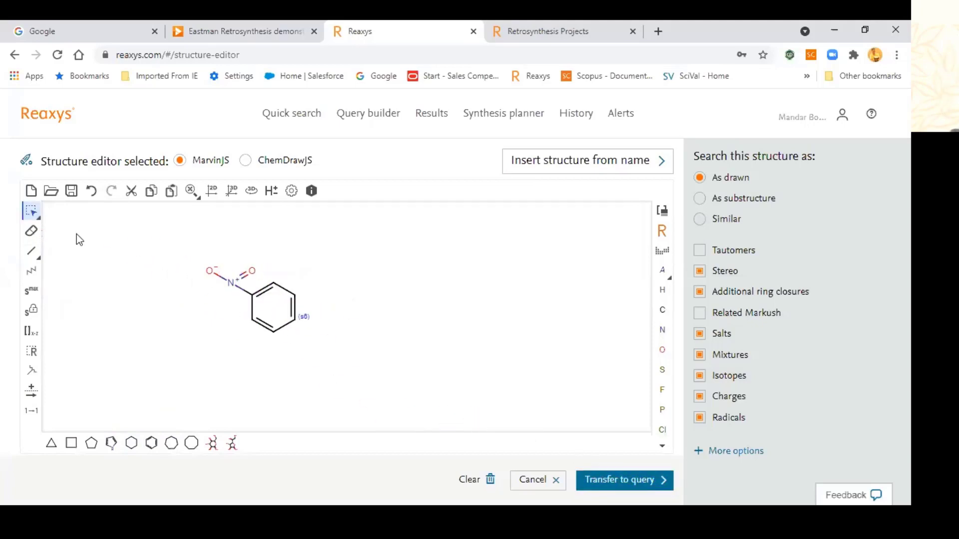
click(662, 482)
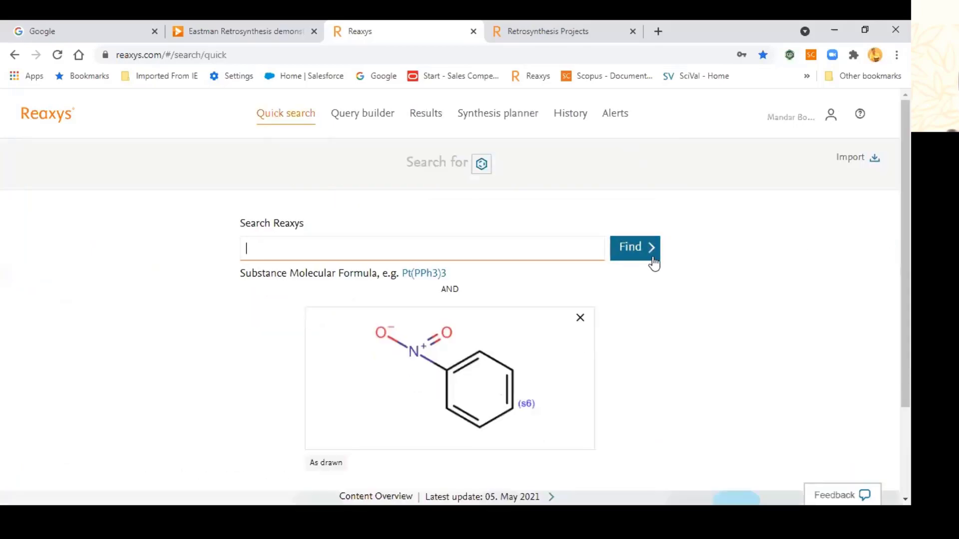
click(648, 254)
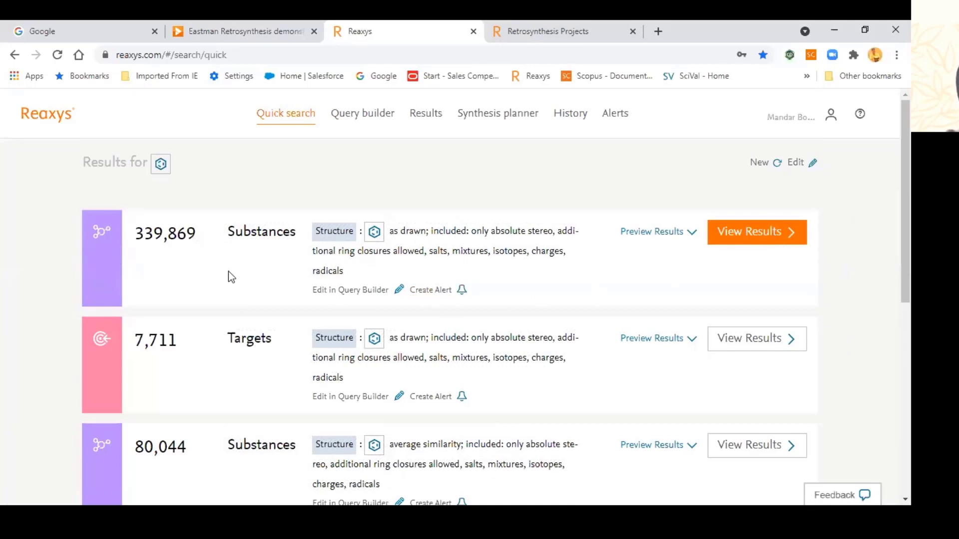
Step: Rerun the structure search excluding salts, mixtures, isotopes and radicals
click(798, 170)
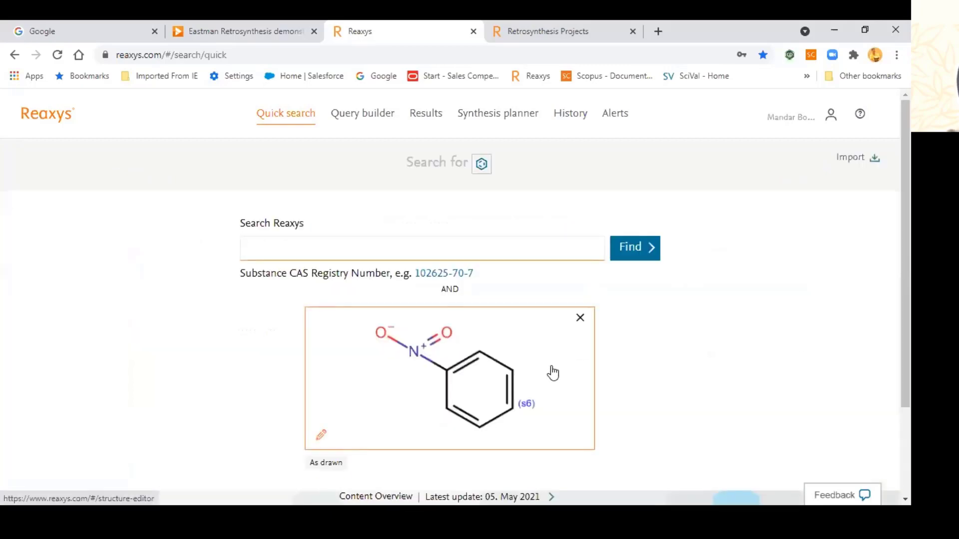
click(550, 372)
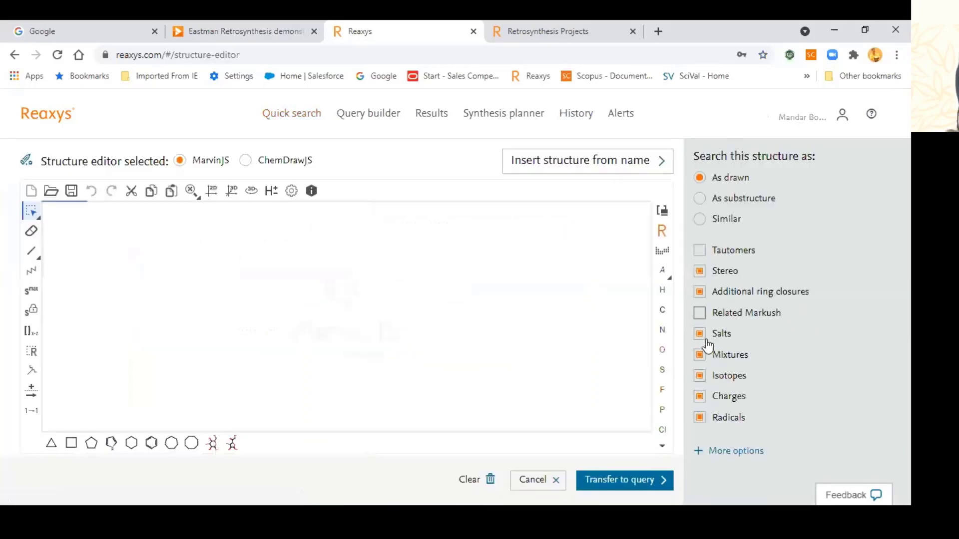
click(699, 334)
click(700, 355)
click(699, 376)
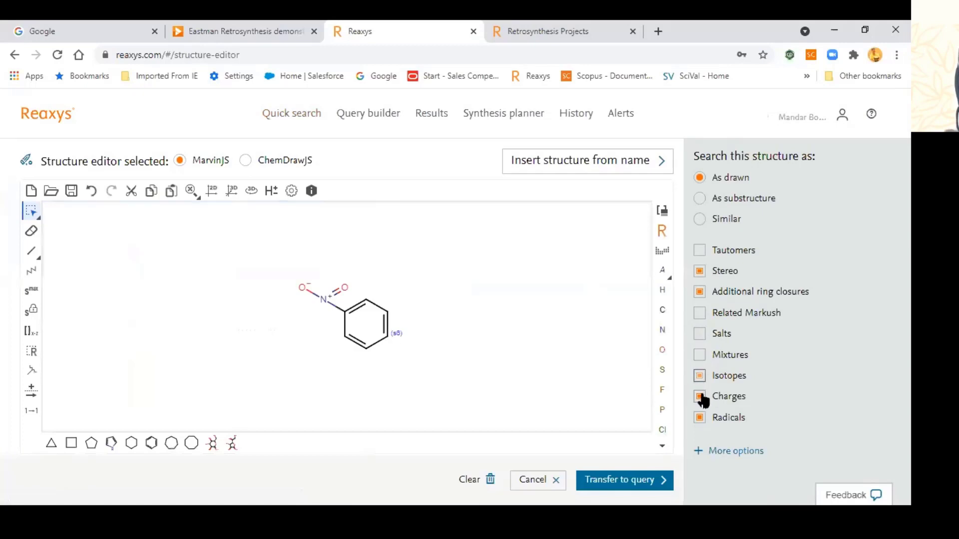
click(700, 417)
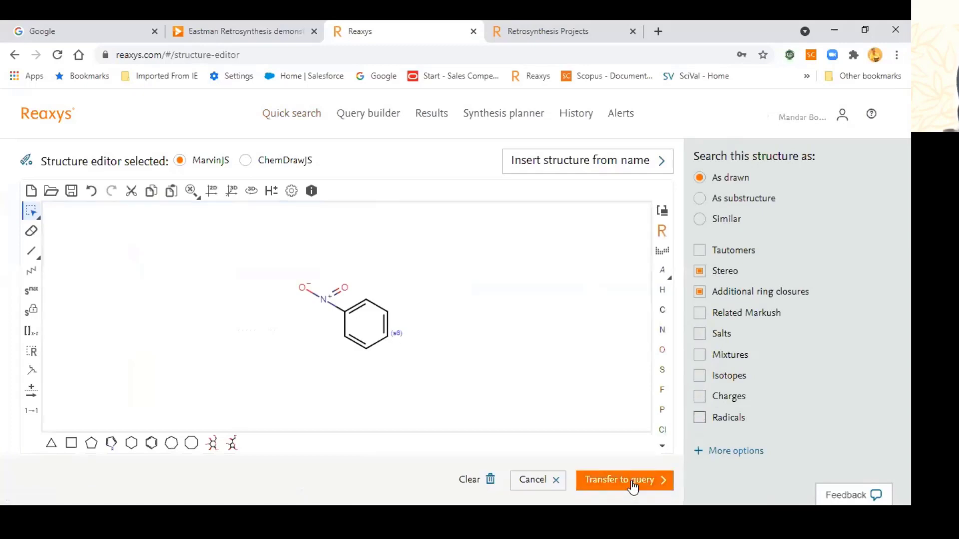
click(632, 481)
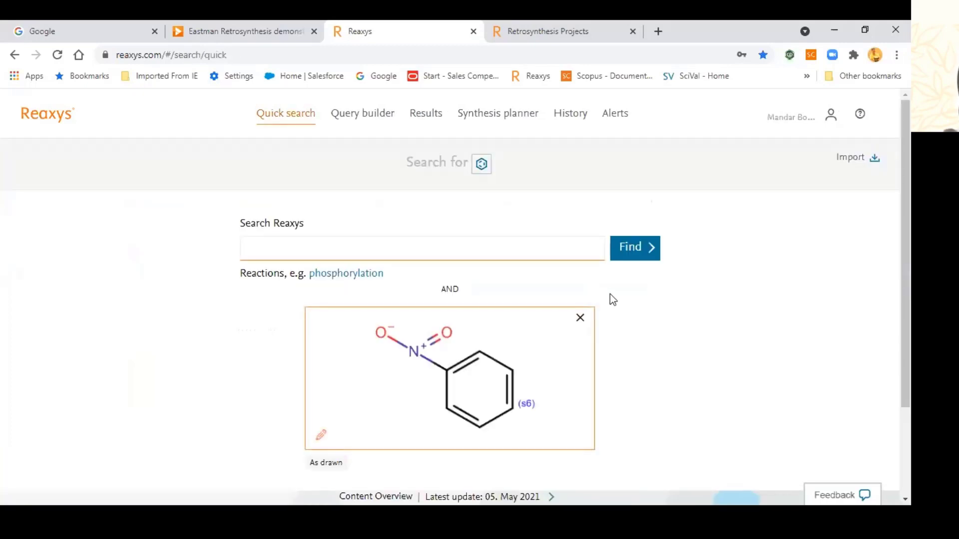
click(623, 257)
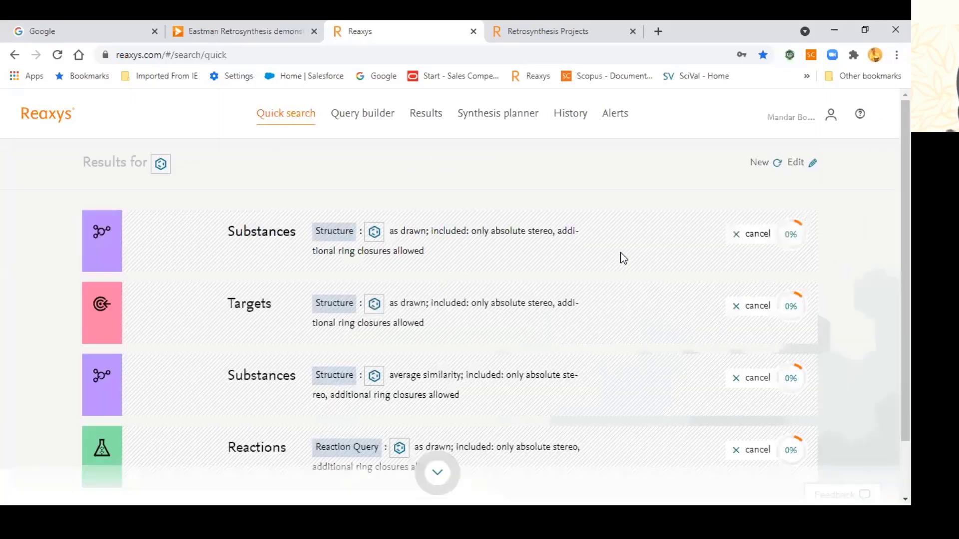
scroll(562, 285, down, 4)
scroll(562, 287, up, 4)
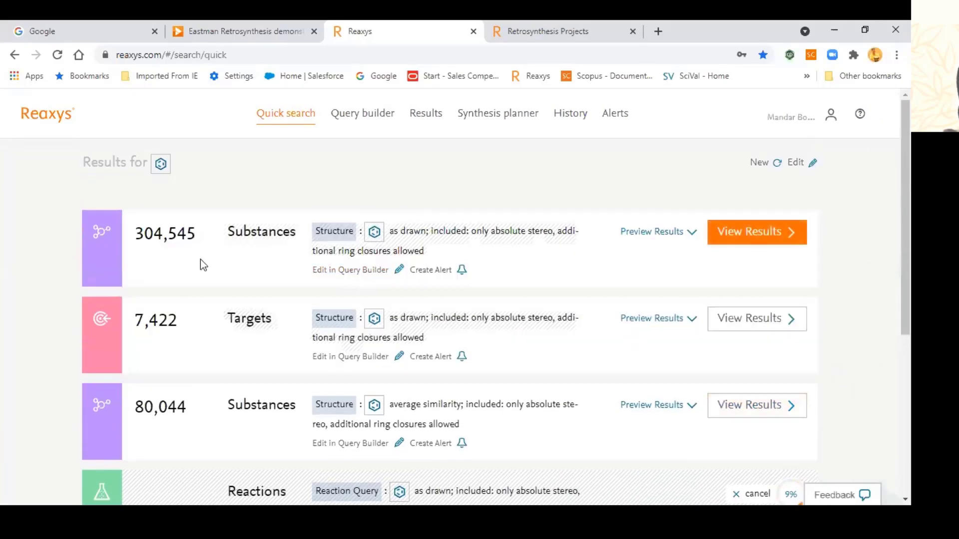
scroll(199, 286, down, 5)
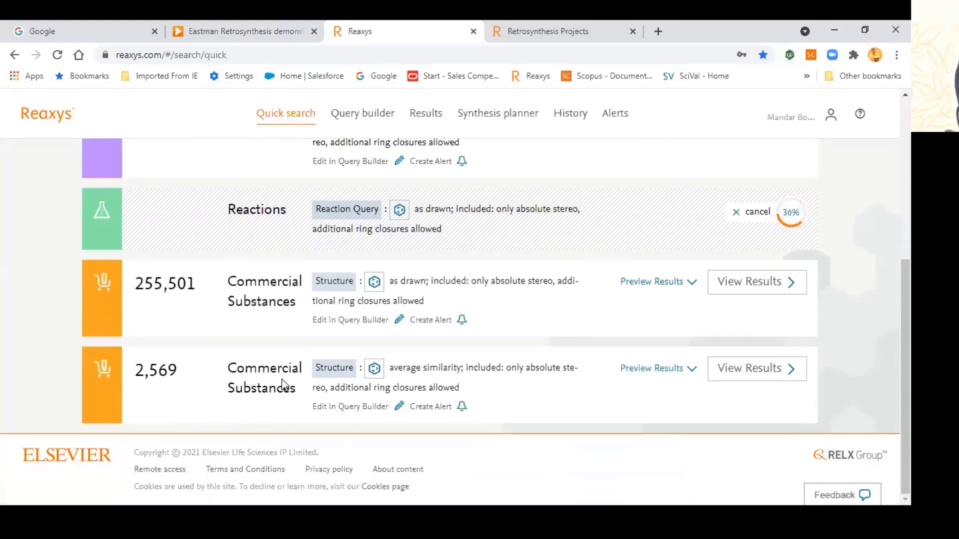
Step: Open the 255,501 commercial substances and show supplier pack sizes and prices for Suc-ala-glu-pro-phe-pna
click(761, 285)
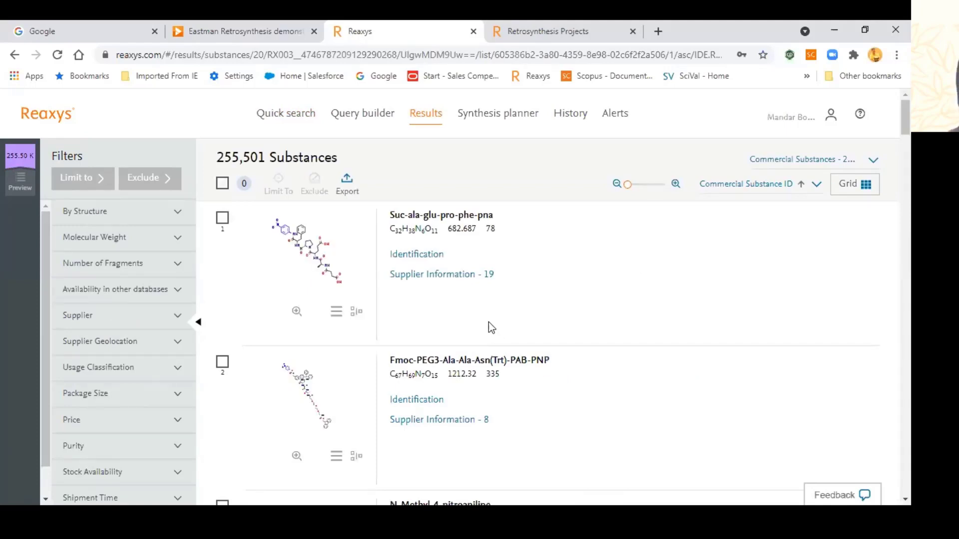
scroll(463, 327, down, 1)
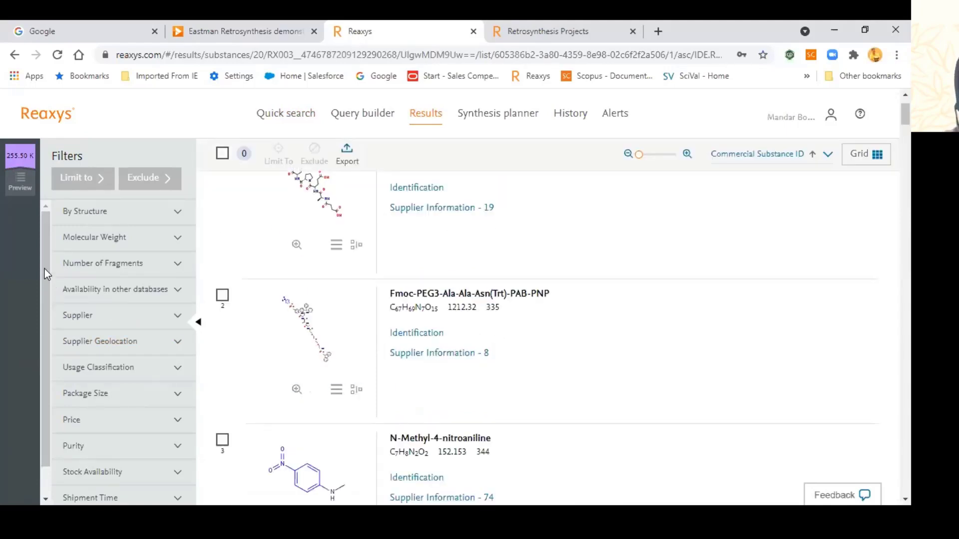
scroll(101, 315, down, 1)
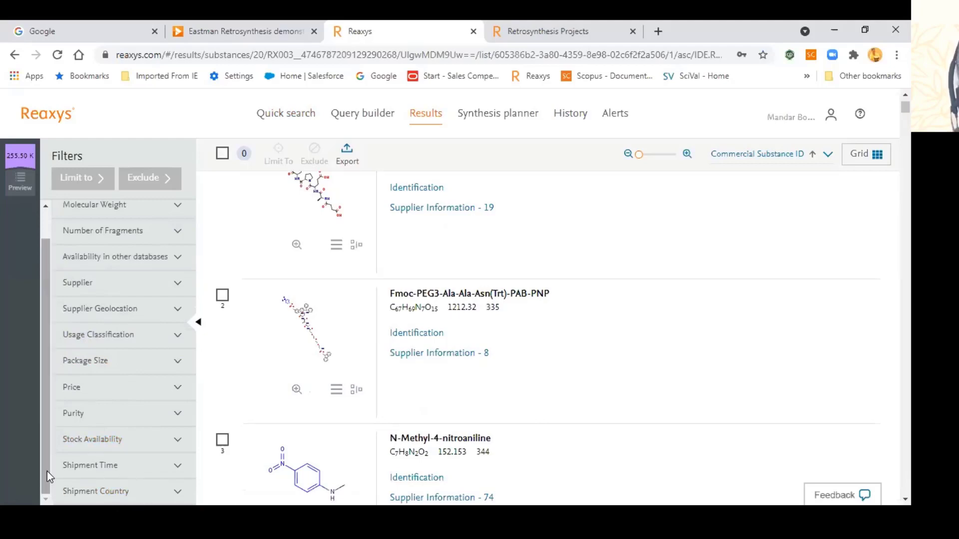
click(452, 209)
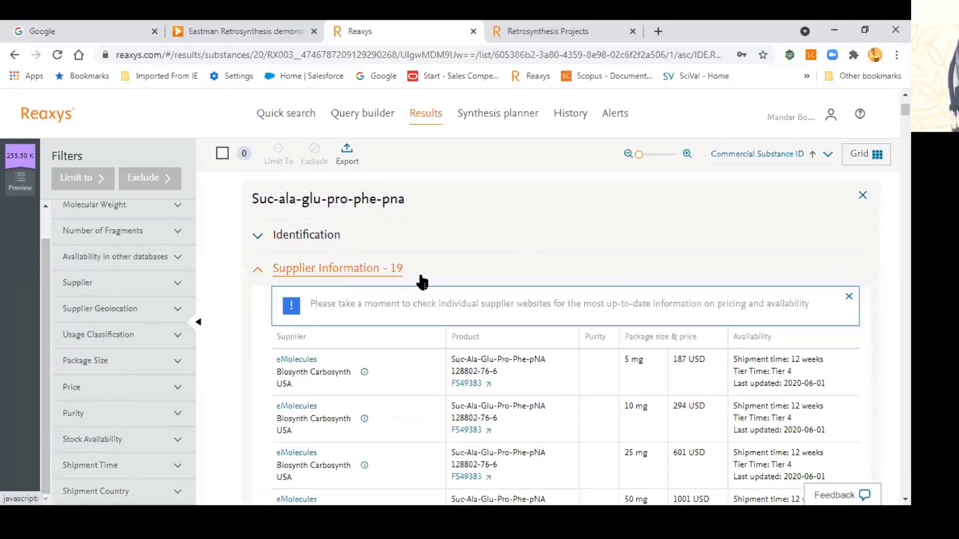
scroll(744, 369, down, 3)
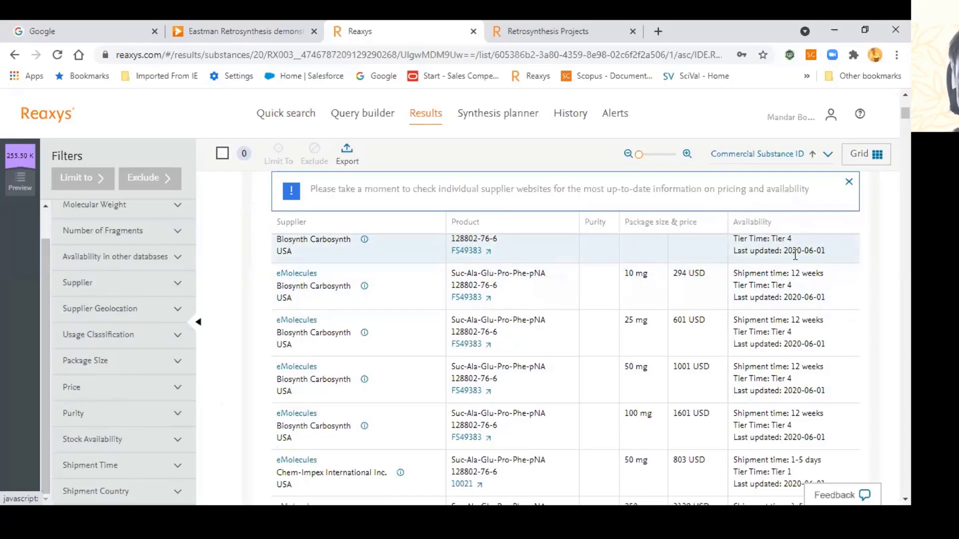
scroll(795, 255, up, 1)
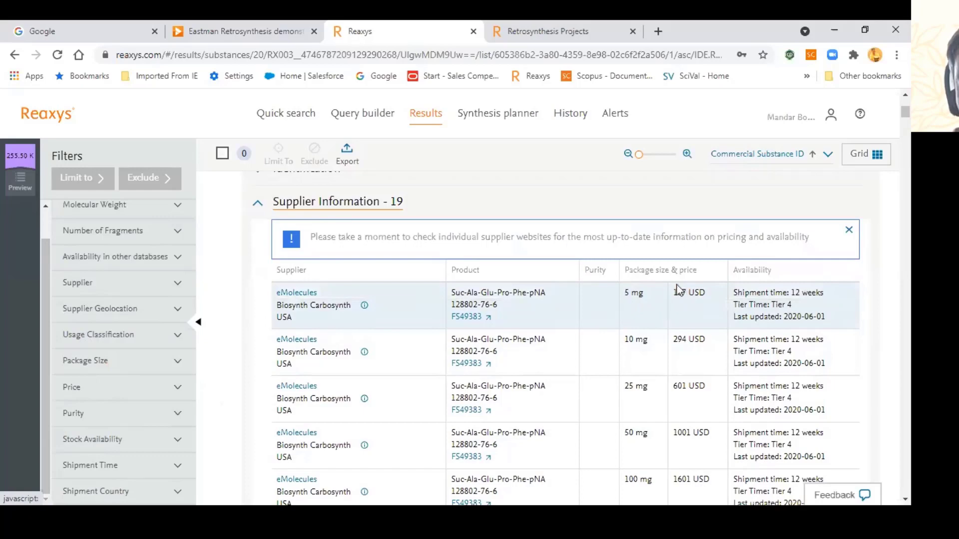
scroll(609, 319, up, 2)
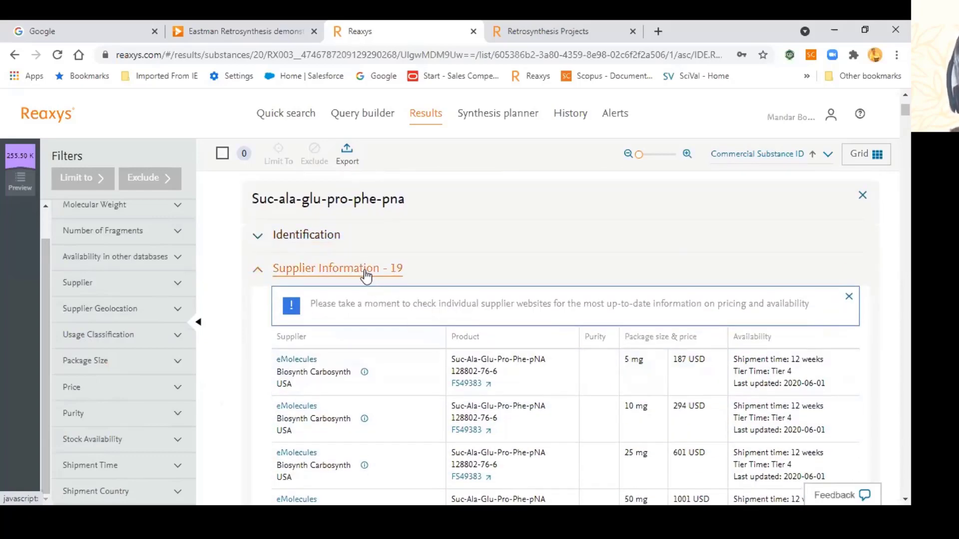
Step: Collapse the first compound's suppliers and review N-Methyl-4-nitroaniline's 74 supplier listings
click(366, 270)
scroll(451, 367, down, 3)
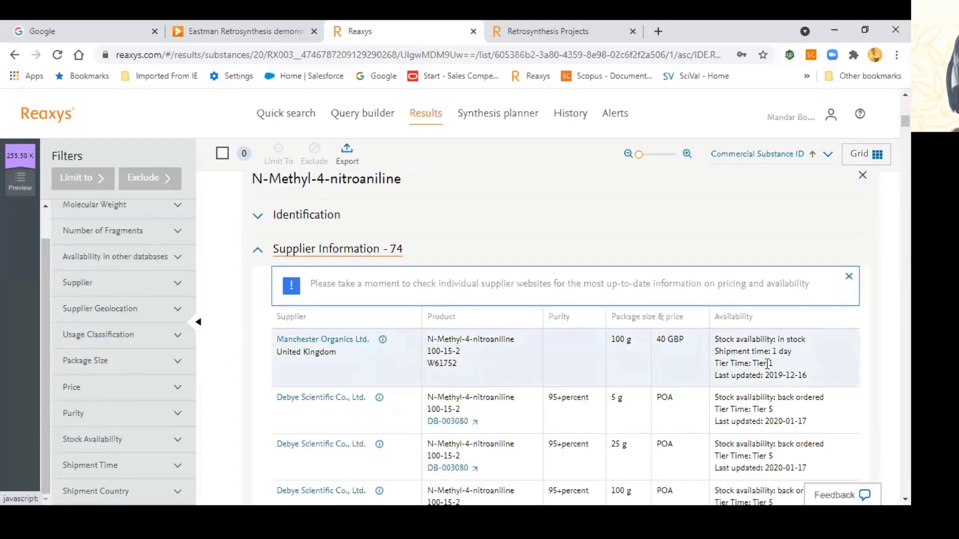
scroll(614, 323, down, 1)
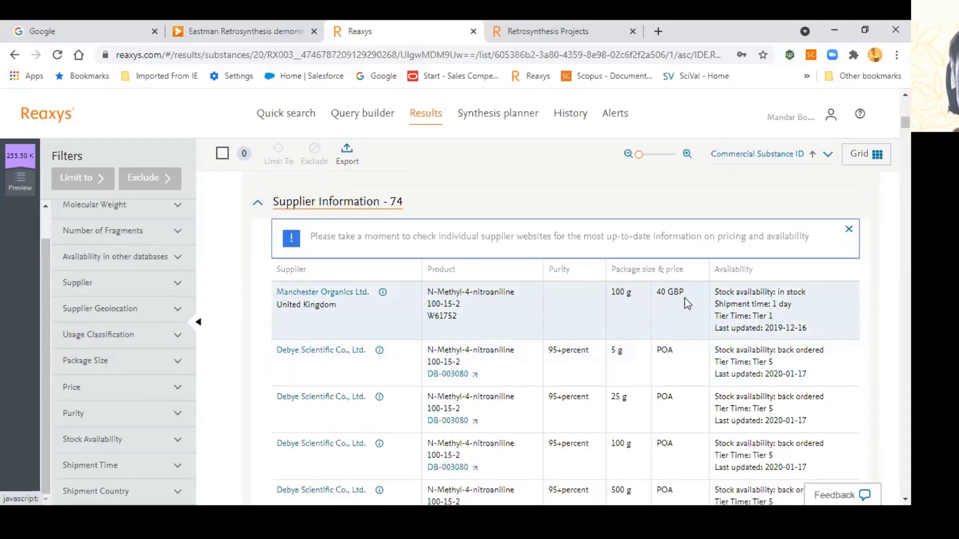
scroll(666, 349, down, 1)
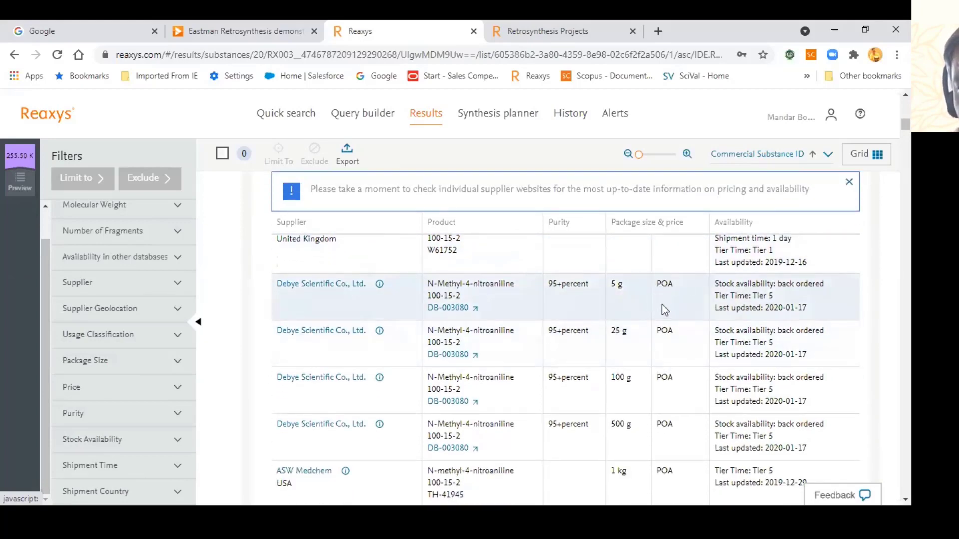
scroll(663, 308, down, 1)
scroll(599, 313, up, 1)
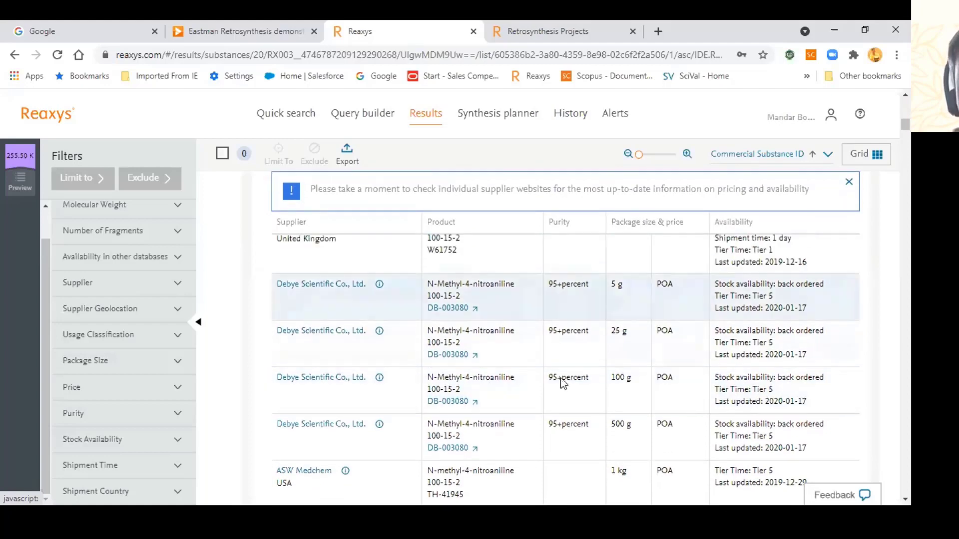
scroll(94, 414, down, 5)
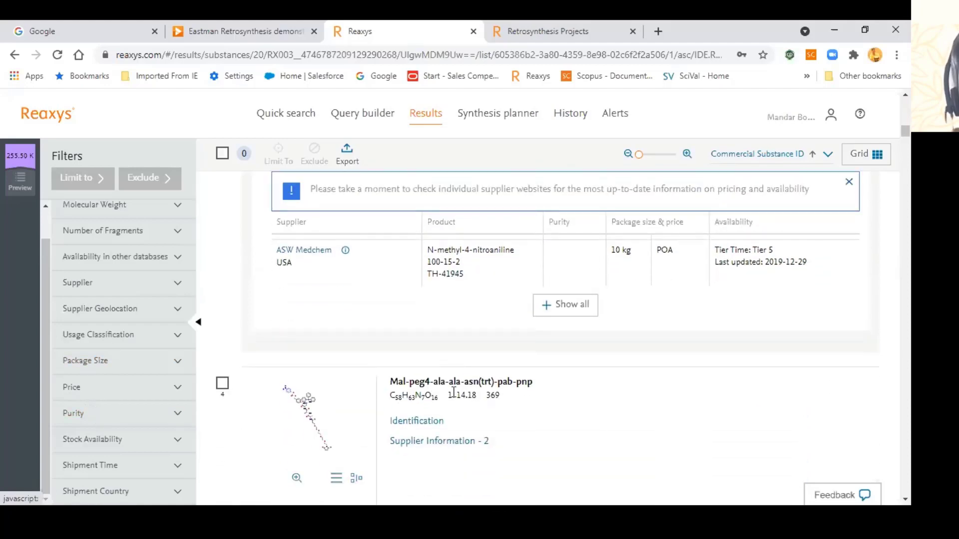
scroll(438, 396, up, 15)
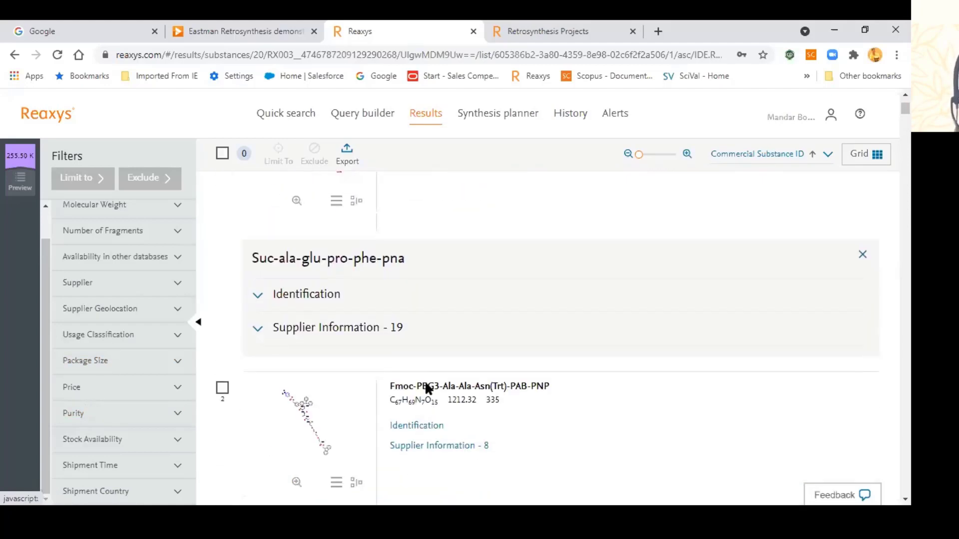
Step: Return to the Quick search summary and browse the 304,545 Substances, led by 4-nitrobenzaldehyde and 4-nitrophenol
click(292, 121)
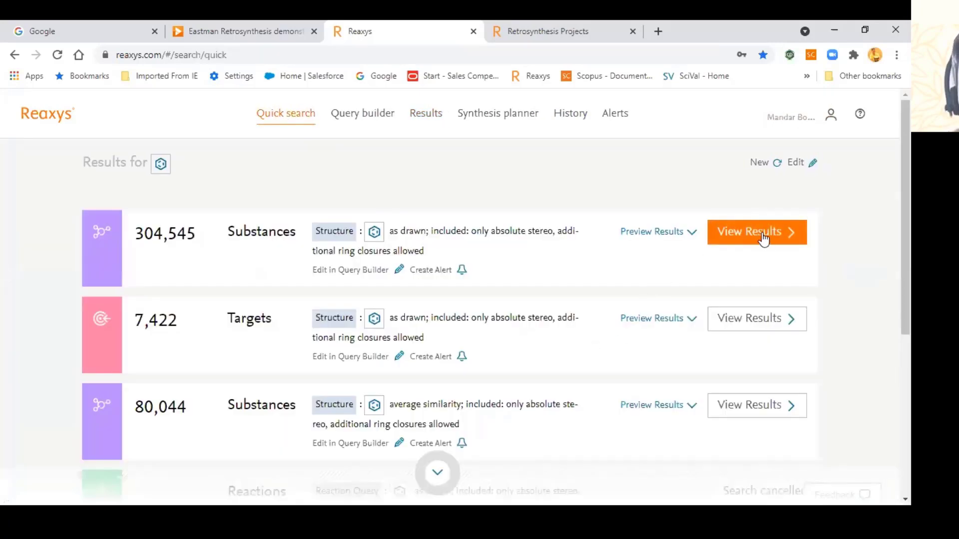
click(763, 238)
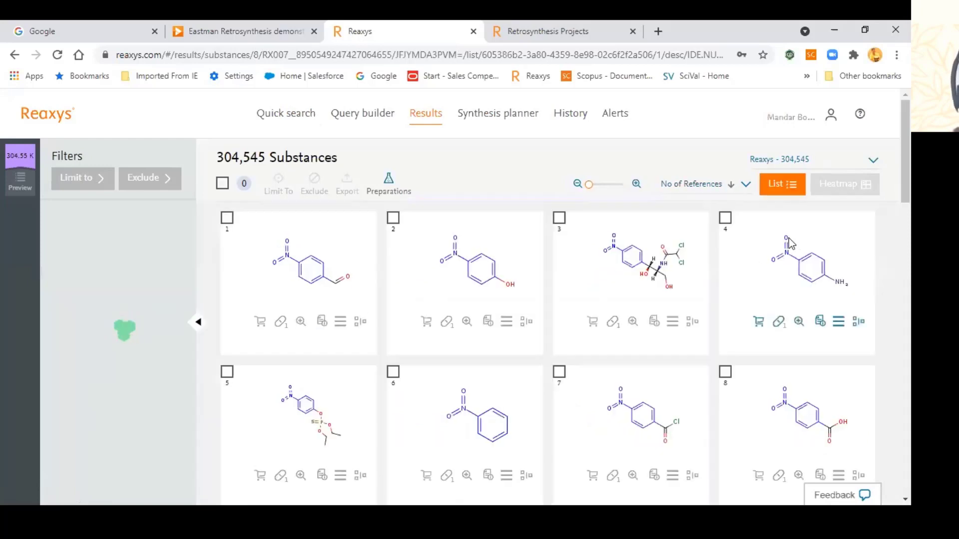
scroll(593, 322, down, 3)
scroll(589, 325, down, 1)
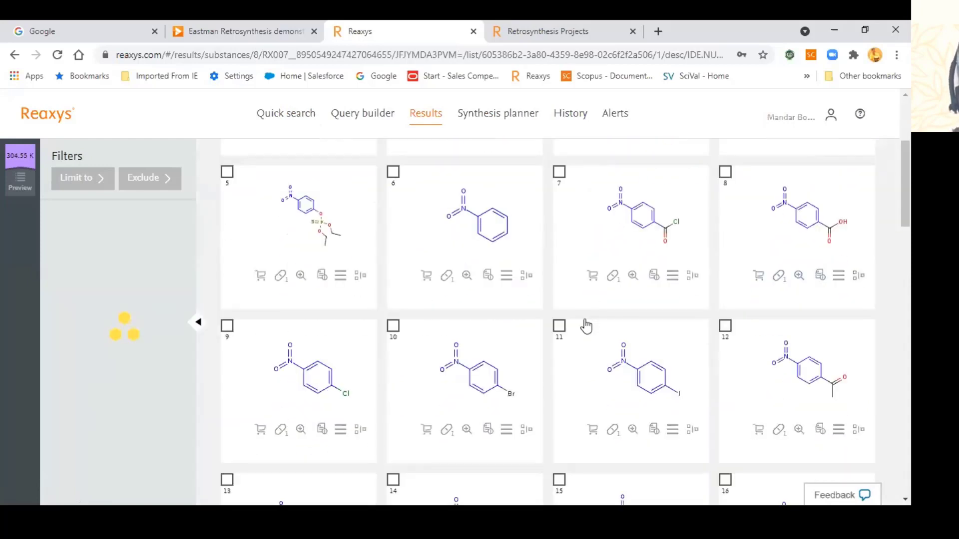
scroll(583, 321, down, 3)
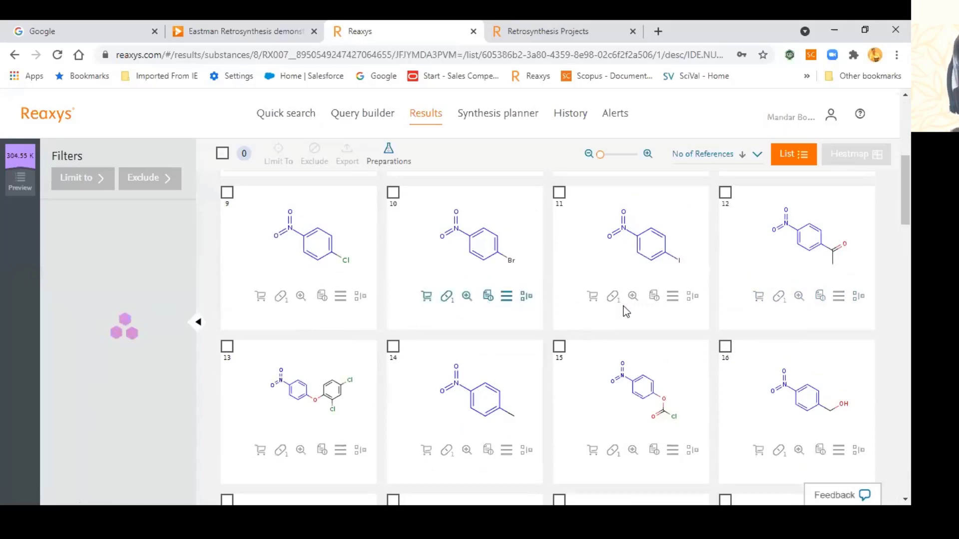
scroll(644, 305, up, 4)
scroll(535, 308, up, 2)
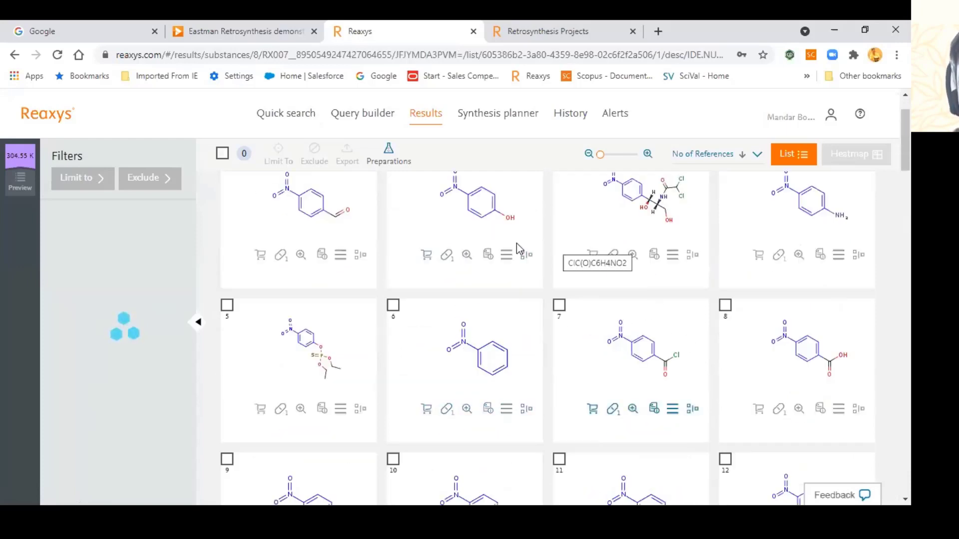
scroll(529, 349, down, 2)
scroll(524, 359, down, 10)
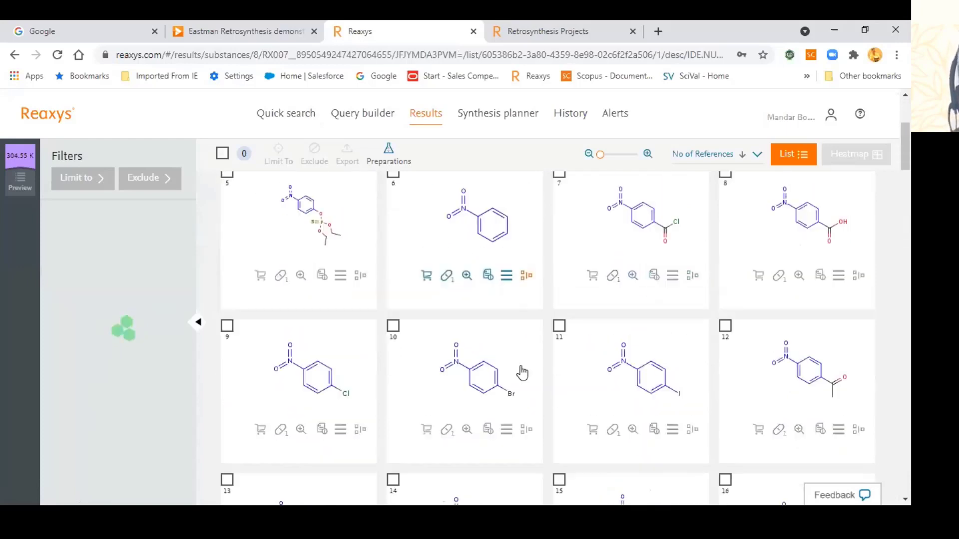
scroll(524, 377, down, 12)
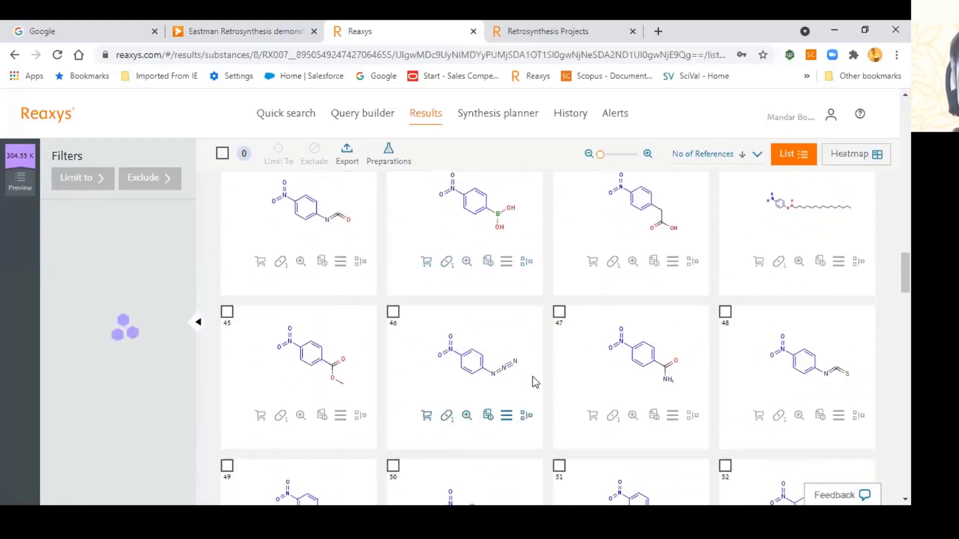
scroll(533, 376, up, 10)
scroll(534, 376, up, 6)
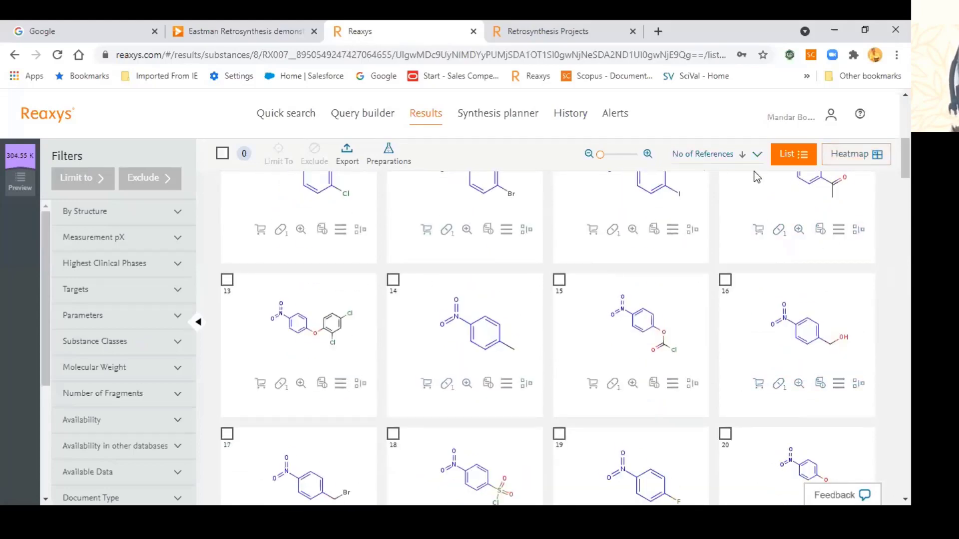
scroll(774, 168, up, 4)
scroll(791, 160, up, 3)
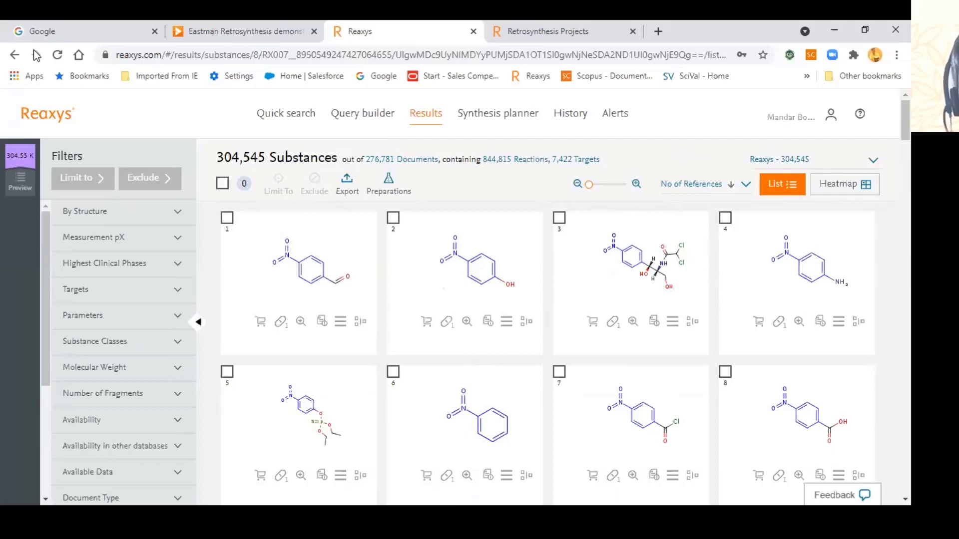
Step: Go back past the unresponsive-page warning and reopen the 304,545 Substances results list
click(15, 56)
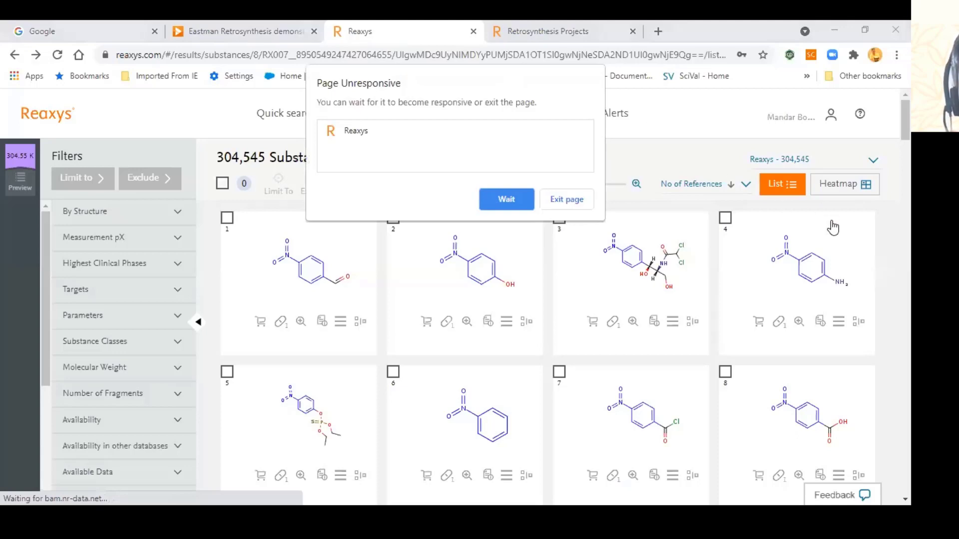
click(506, 199)
scroll(620, 202, down, 4)
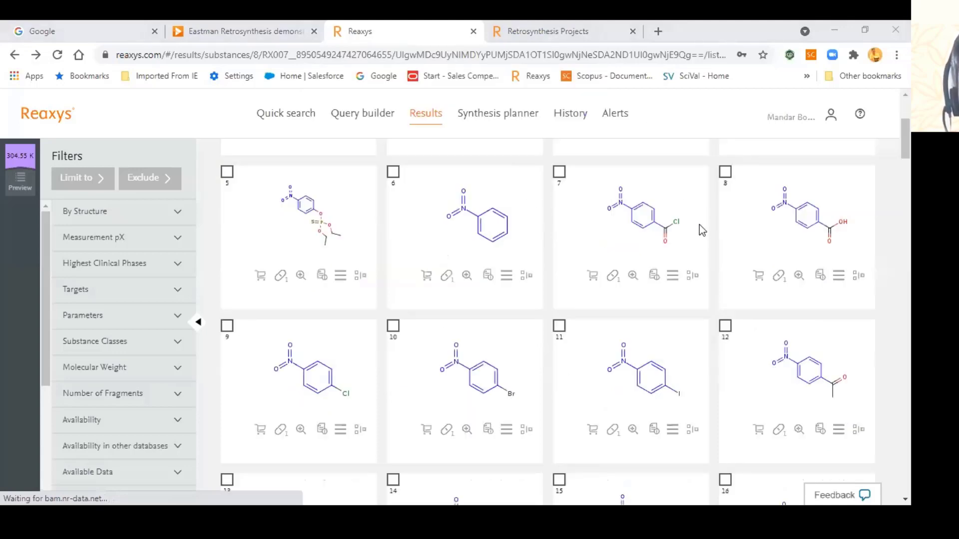
key(alt+Left)
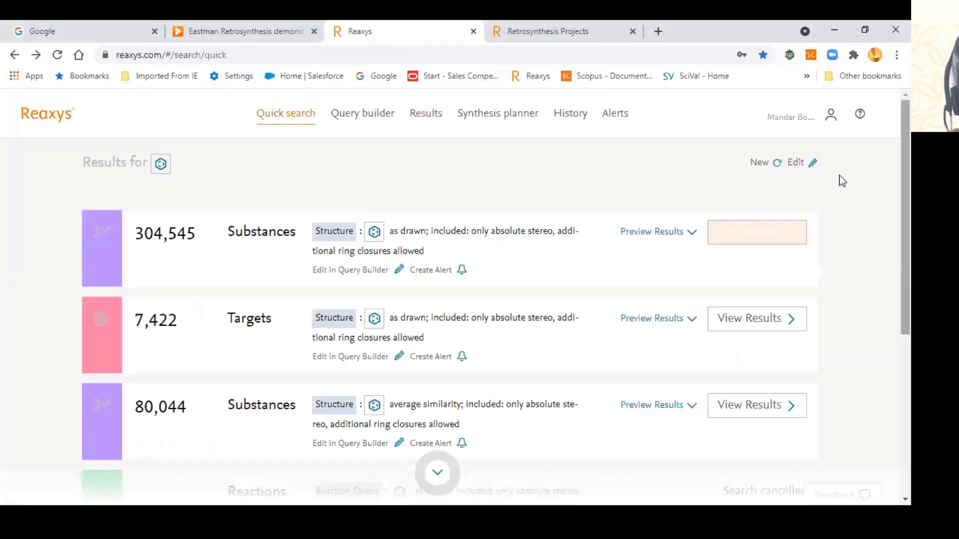
click(771, 230)
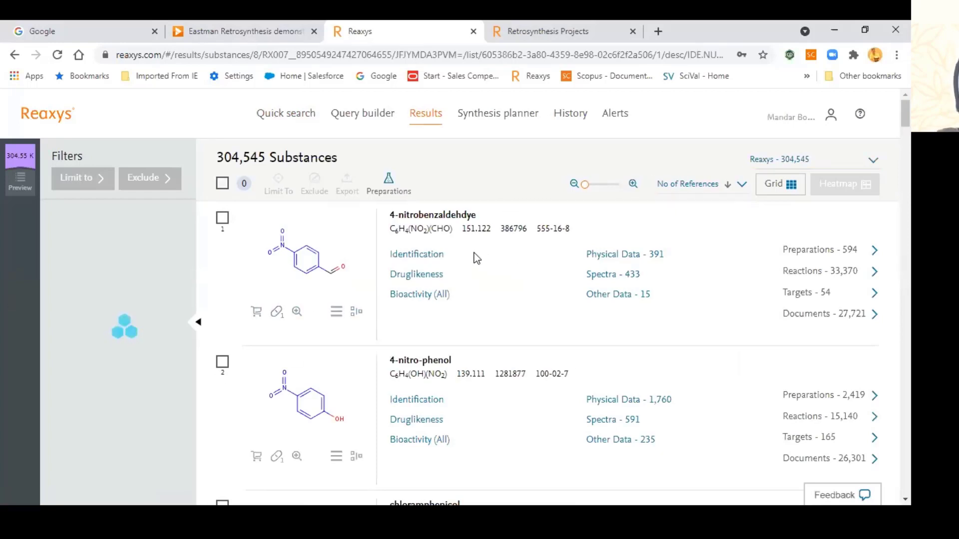
scroll(469, 247, down, 1)
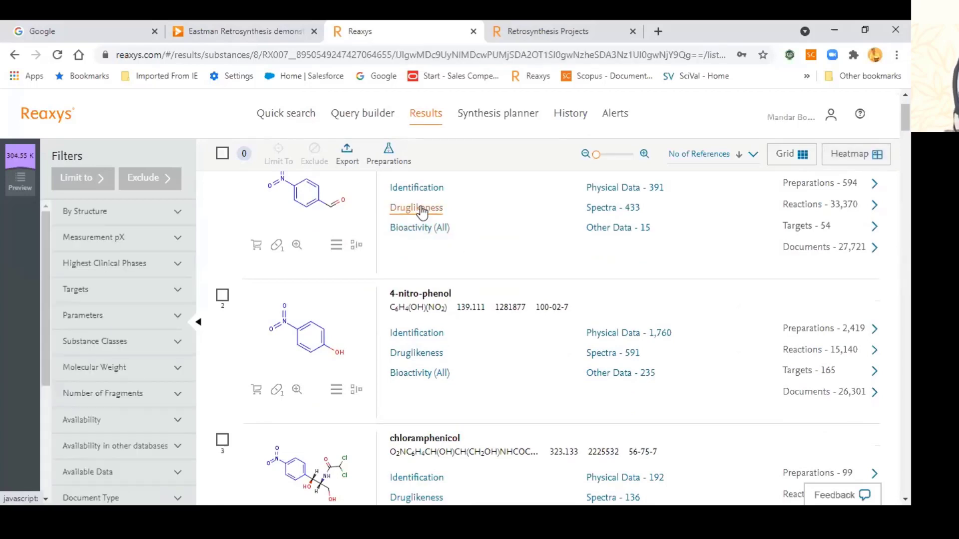
Step: View 4-nitrobenzaldehyde's Druglikeness data, then collapse it back to its section headings
click(421, 212)
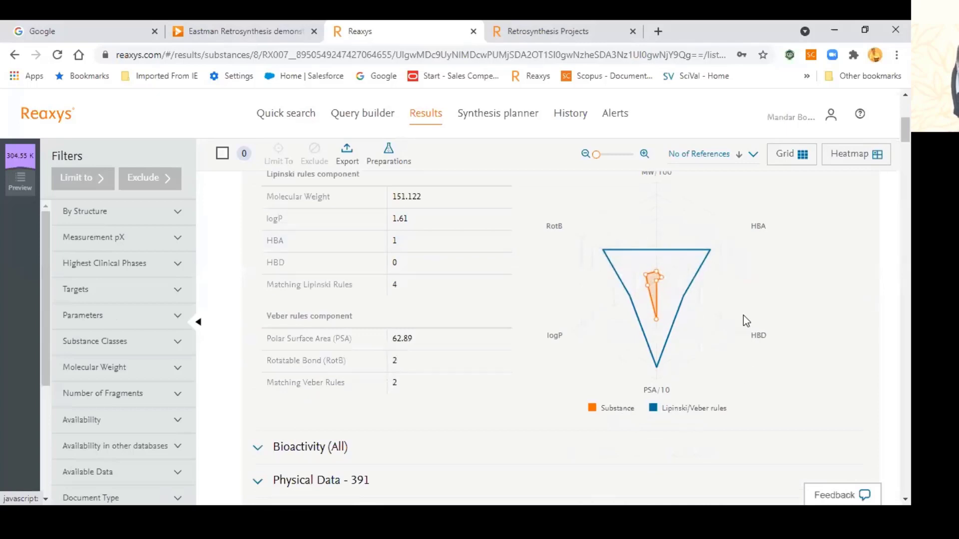
scroll(743, 316, up, 1)
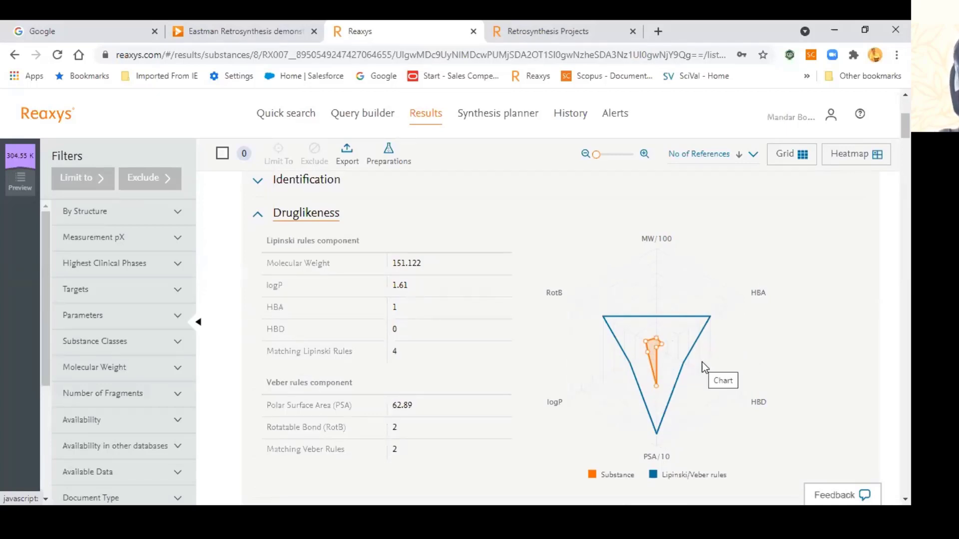
scroll(702, 361, up, 2)
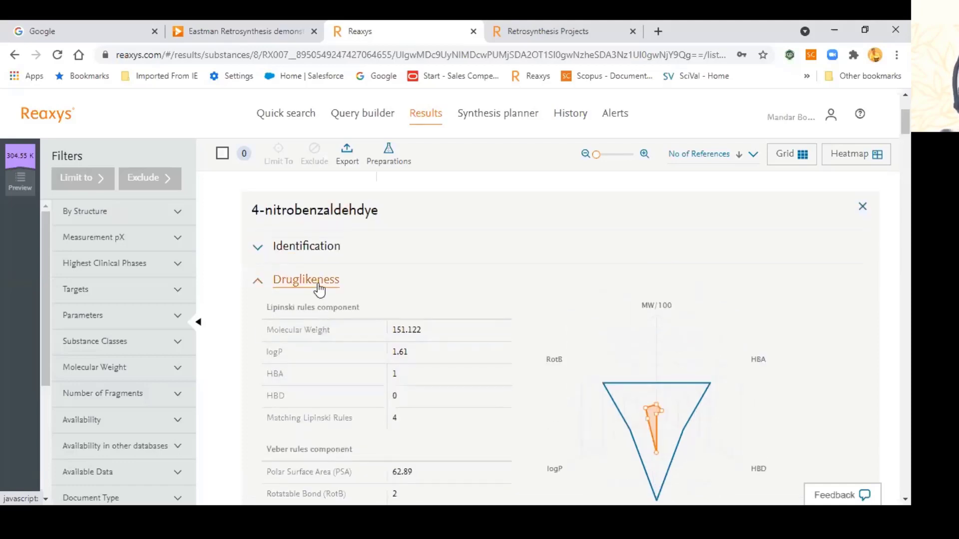
click(406, 290)
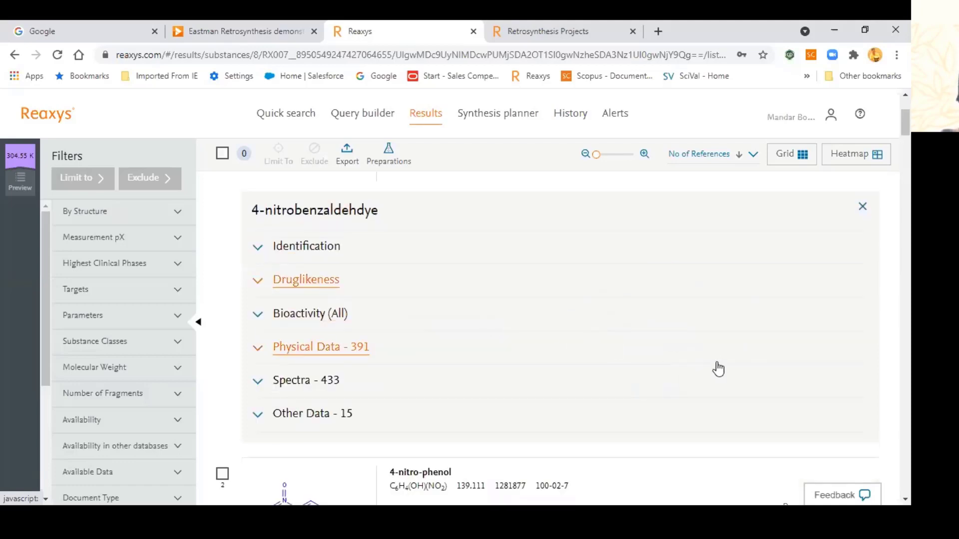
scroll(718, 369, down, 2)
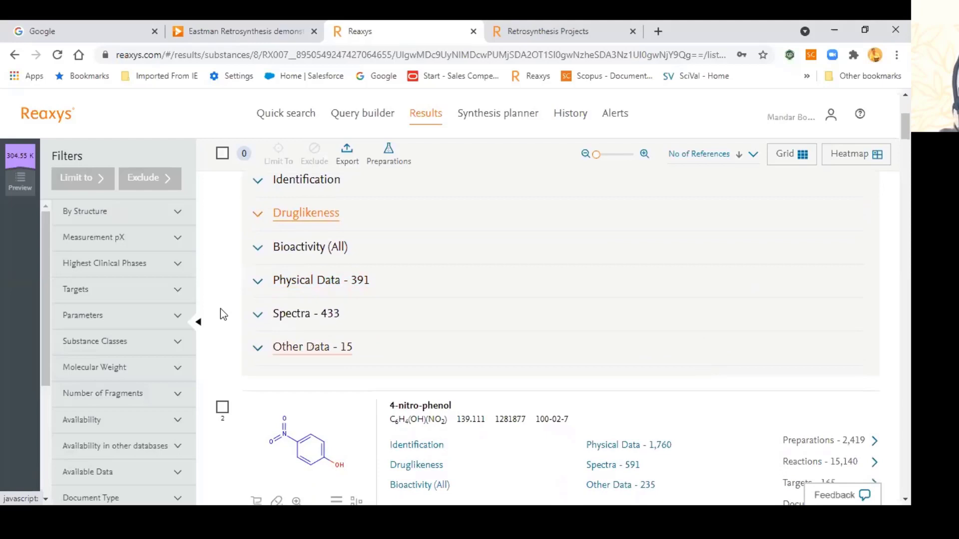
Step: Expand 4-nitrobenzaldehyde's Bioactivity and review the 158 in vitro efficacy Km records, then collapse them
click(332, 259)
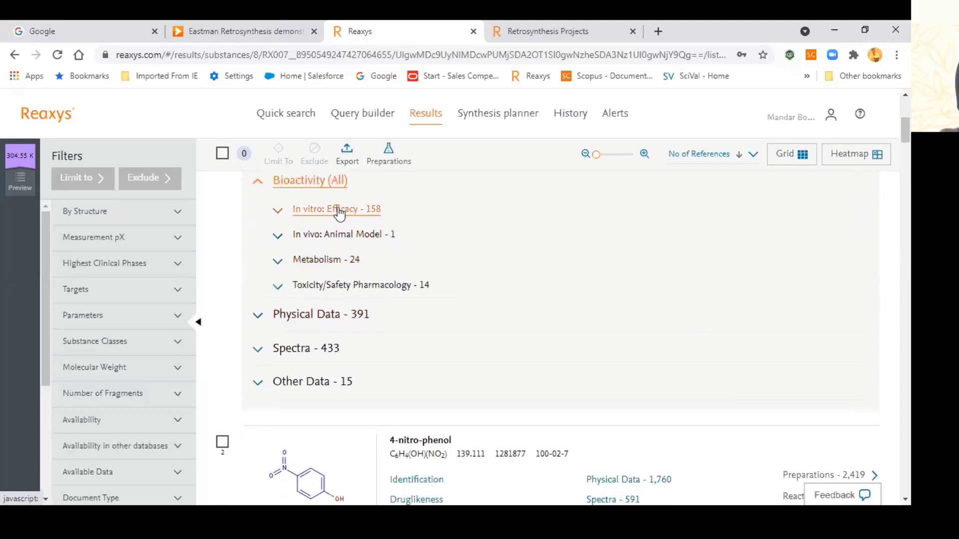
click(338, 210)
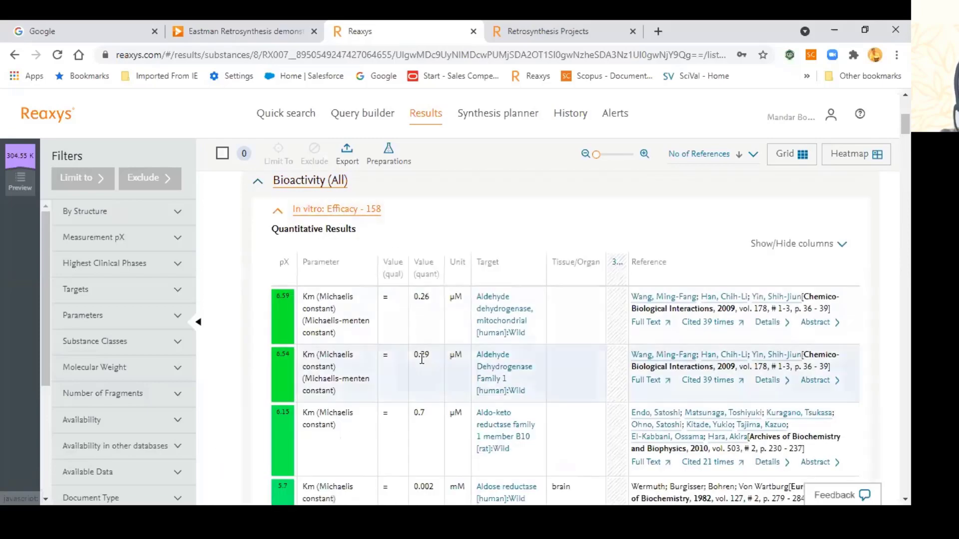
scroll(420, 359, down, 1)
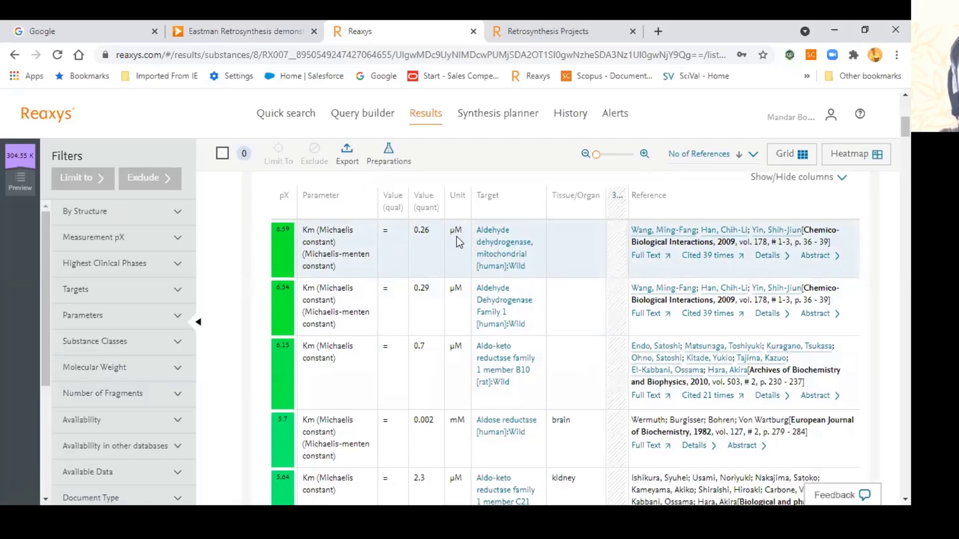
scroll(460, 273, down, 5)
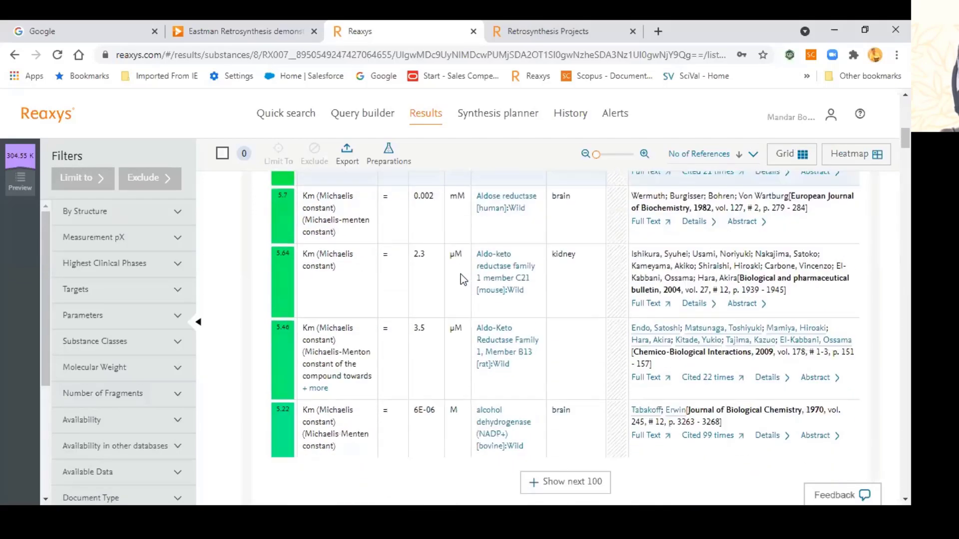
scroll(459, 439, up, 1)
scroll(454, 395, down, 2)
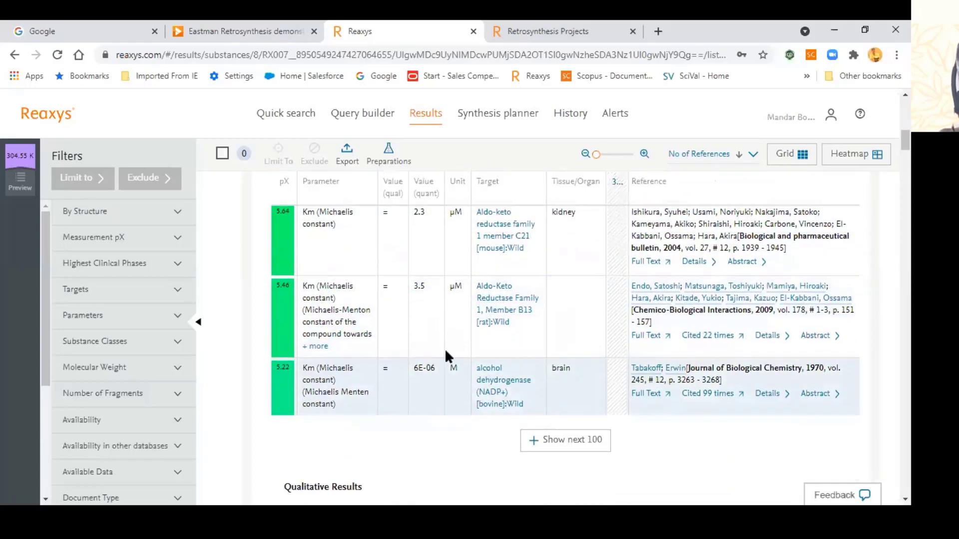
scroll(452, 378, up, 1)
scroll(452, 378, down, 1)
scroll(452, 378, up, 12)
scroll(372, 367, down, 3)
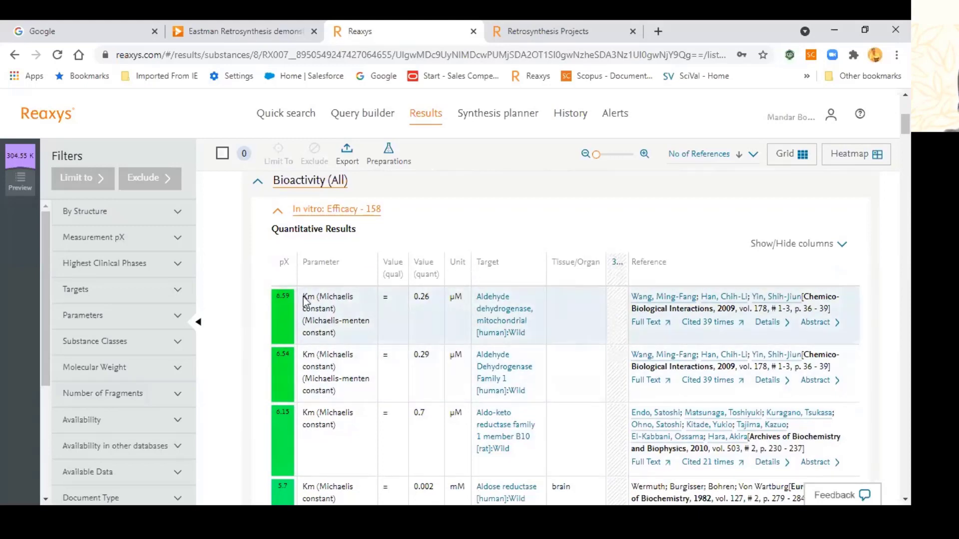
click(333, 210)
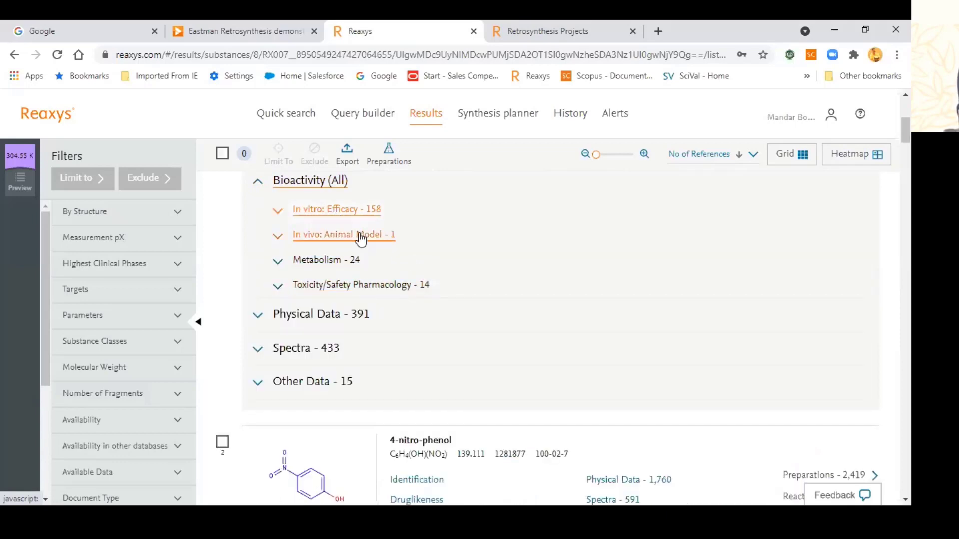
Step: Show the In vivo: Animal Model results table for 4-nitrobenzaldehyde
click(360, 235)
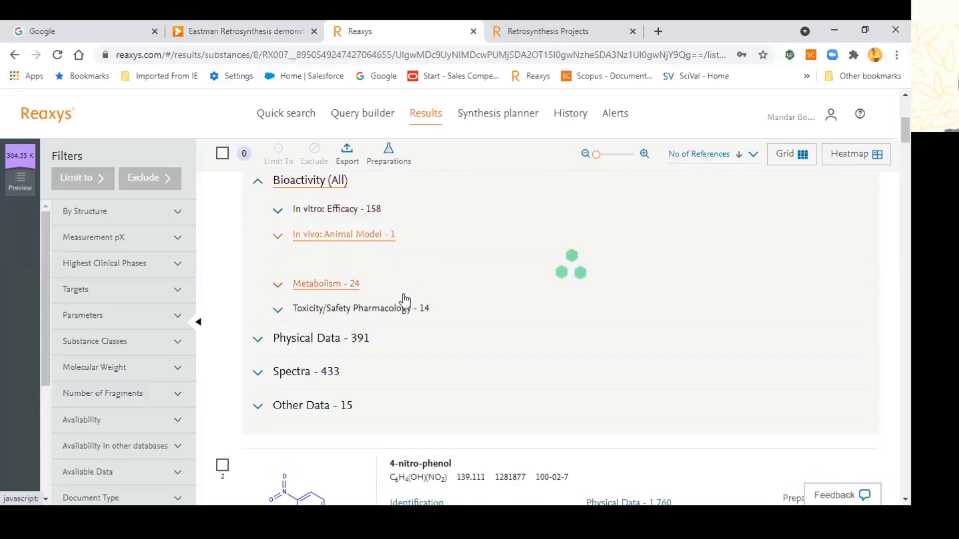
scroll(404, 299, up, 5)
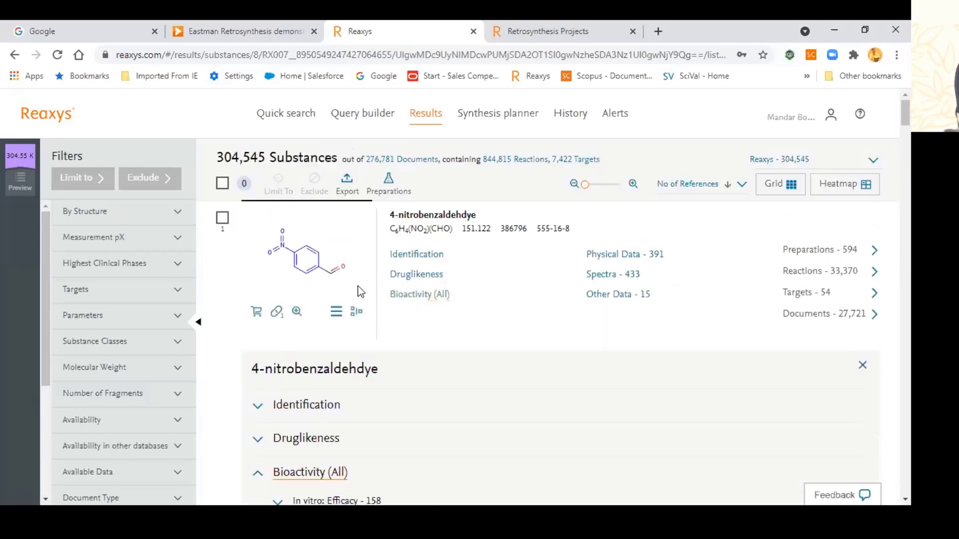
scroll(366, 303, down, 5)
scroll(365, 305, down, 3)
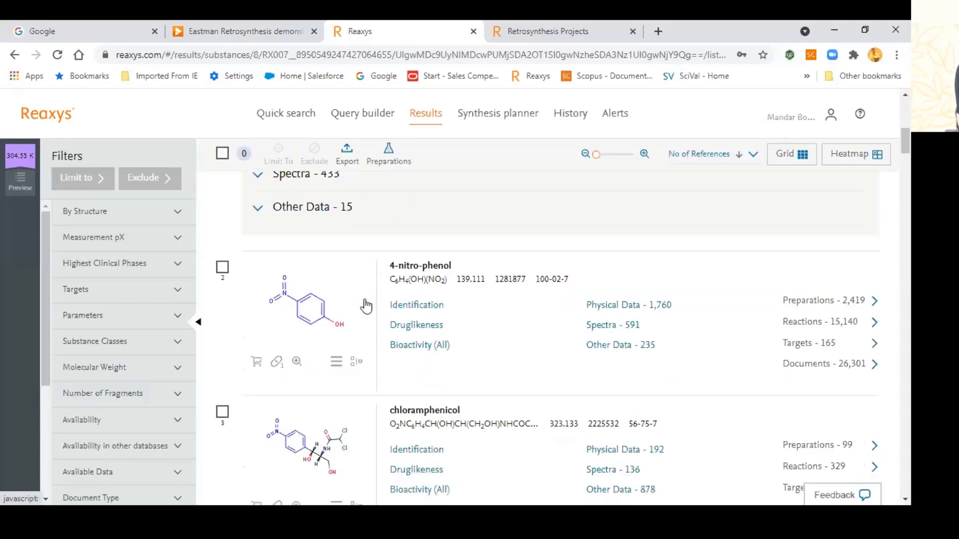
scroll(365, 305, up, 3)
click(345, 197)
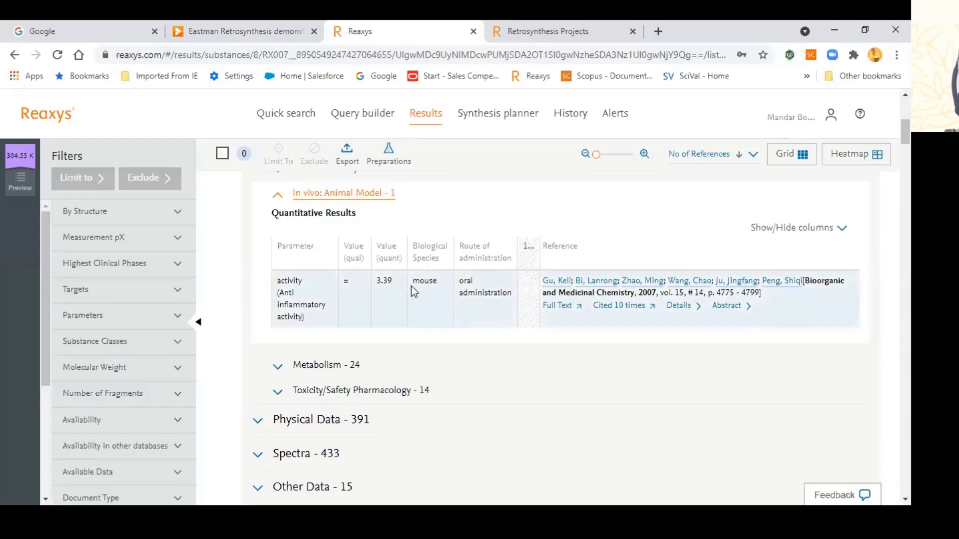
scroll(397, 286, down, 3)
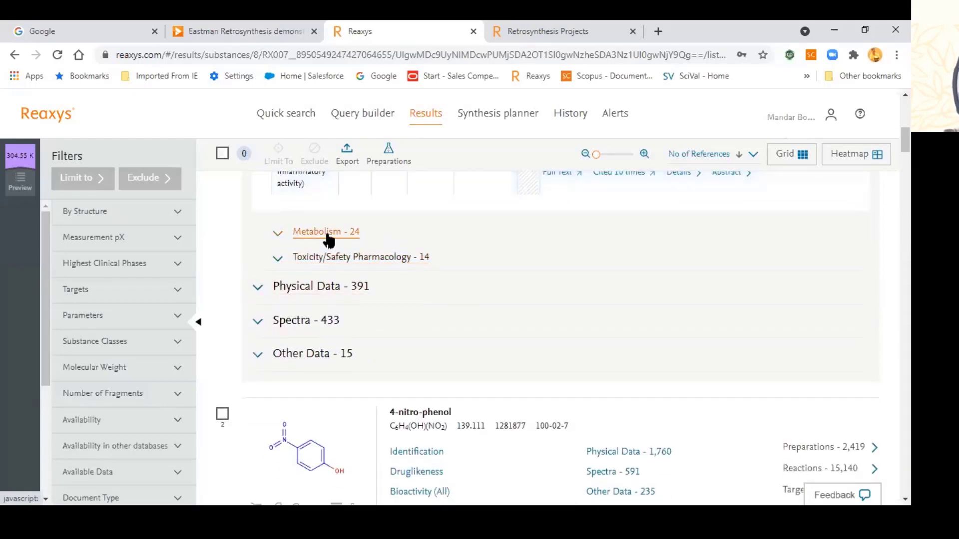
Step: Expand and review the 24 Metabolism records
click(345, 234)
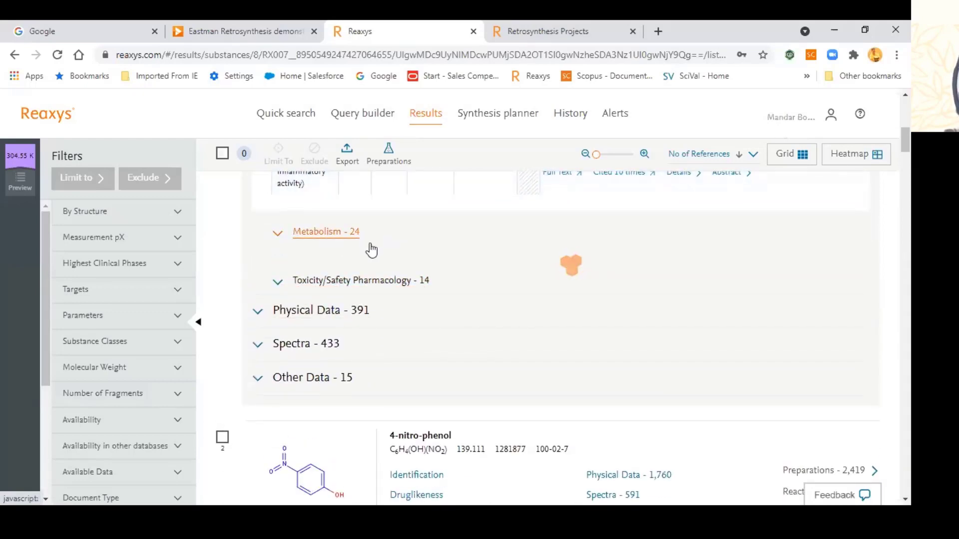
click(327, 237)
click(327, 233)
scroll(377, 322, down, 1)
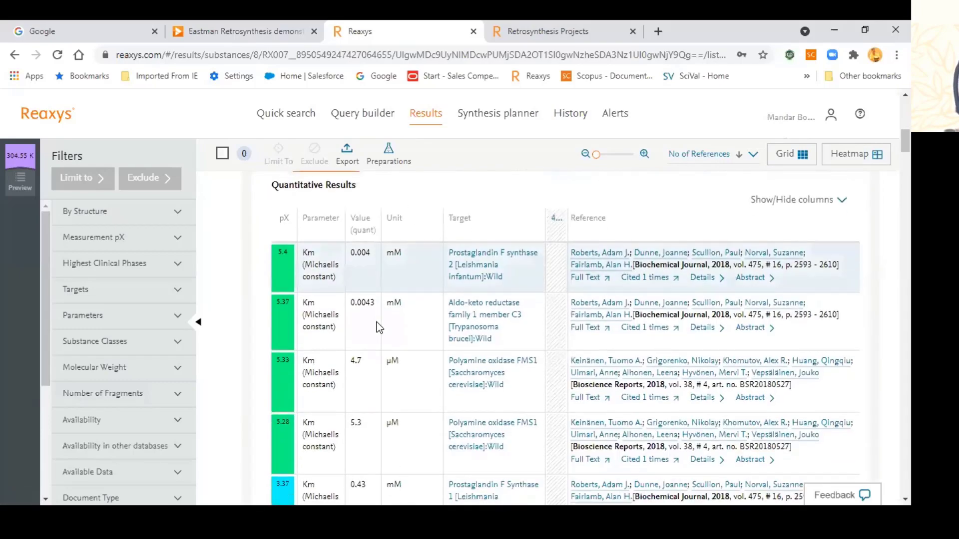
scroll(391, 310, down, 1)
scroll(426, 305, up, 1)
scroll(429, 319, down, 2)
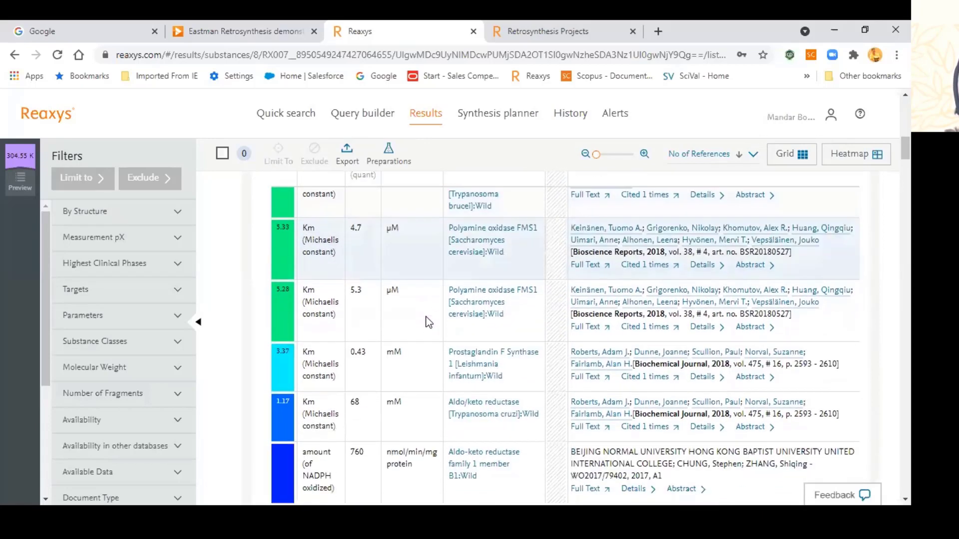
scroll(477, 383, down, 4)
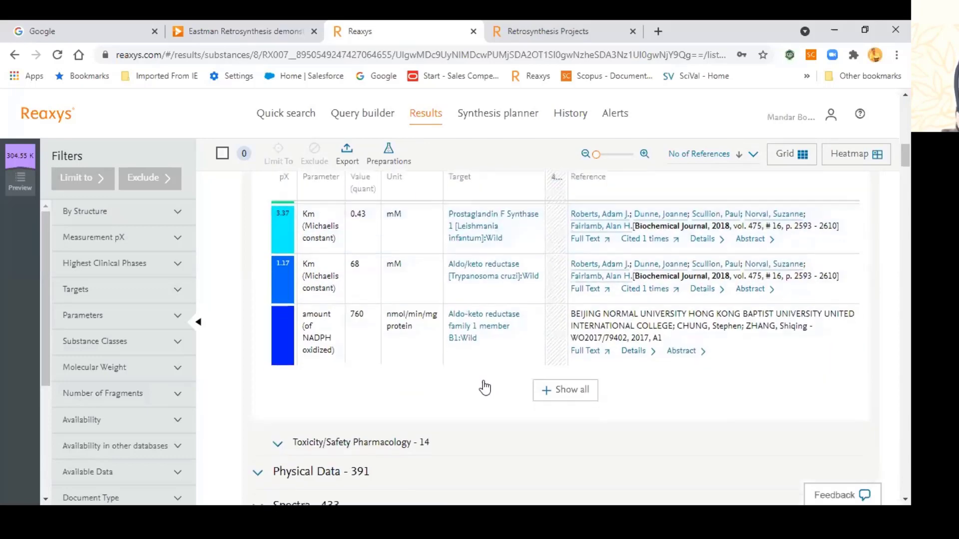
Step: Expand and review the Toxicity/Safety Pharmacology records
click(369, 315)
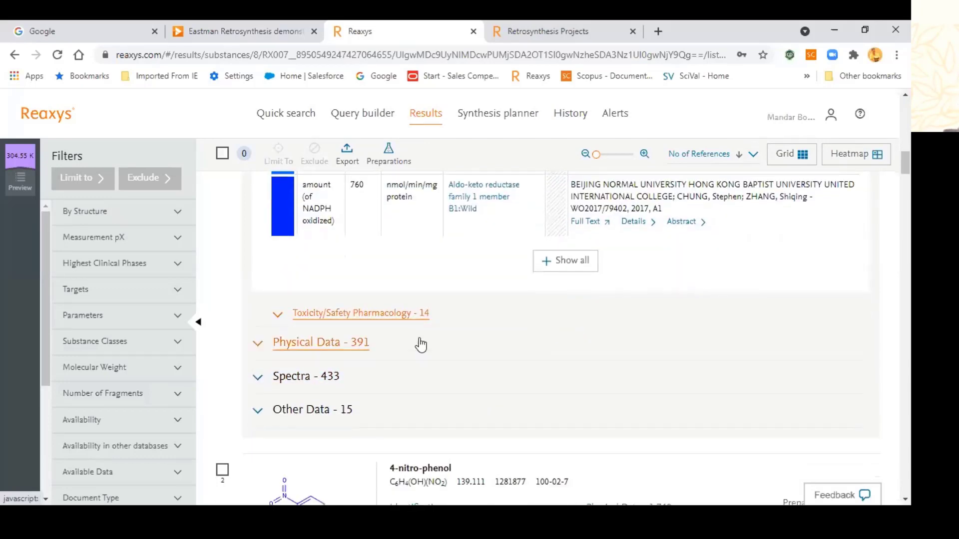
scroll(429, 353, down, 3)
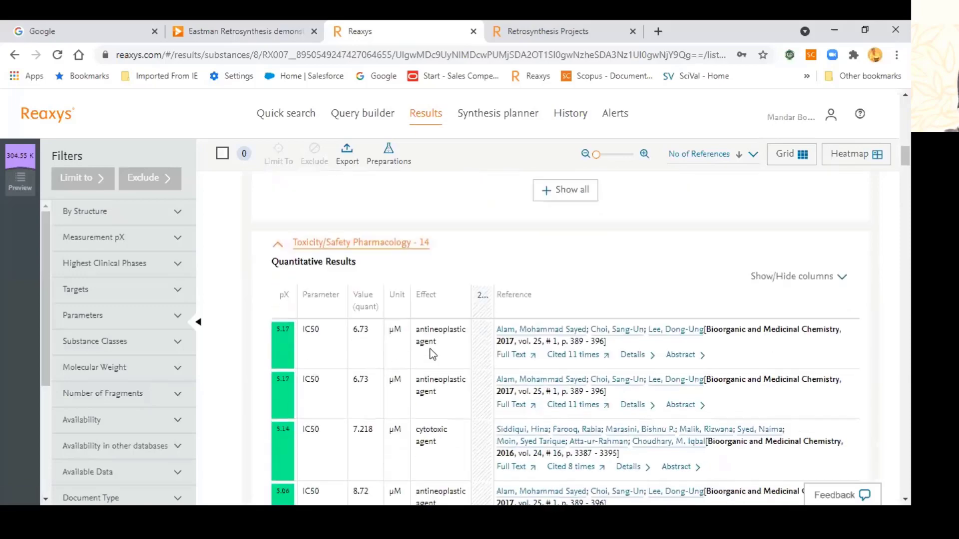
scroll(432, 353, up, 1)
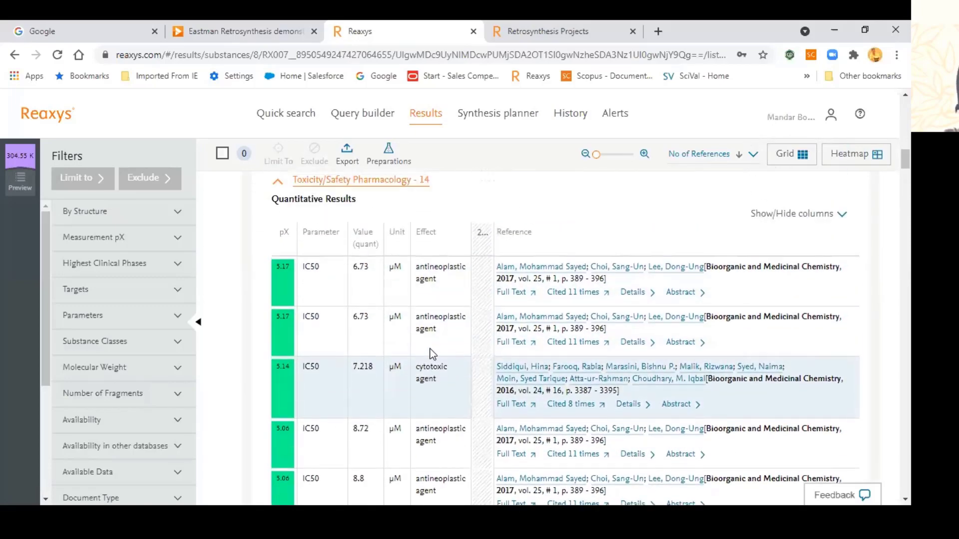
scroll(432, 353, down, 2)
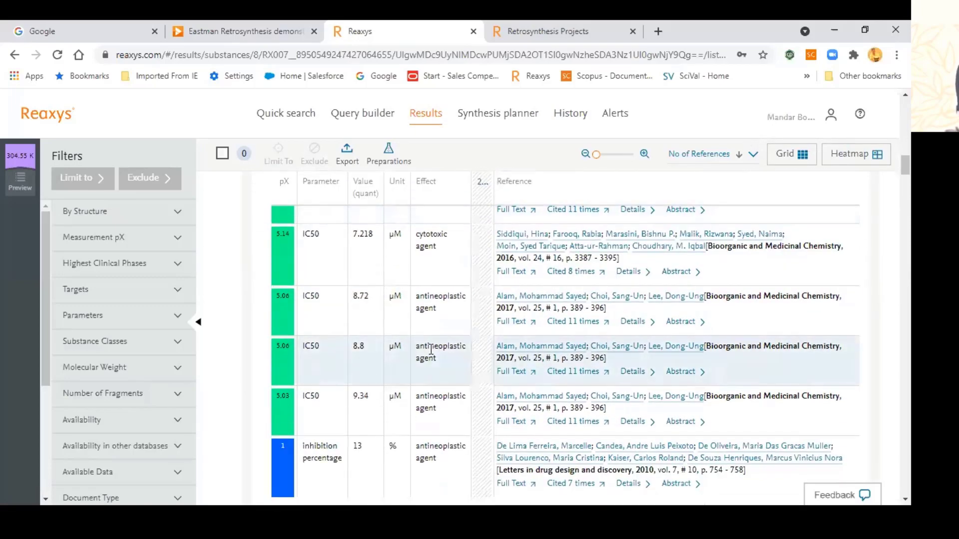
scroll(430, 345, up, 1)
scroll(437, 347, down, 1)
scroll(434, 347, down, 4)
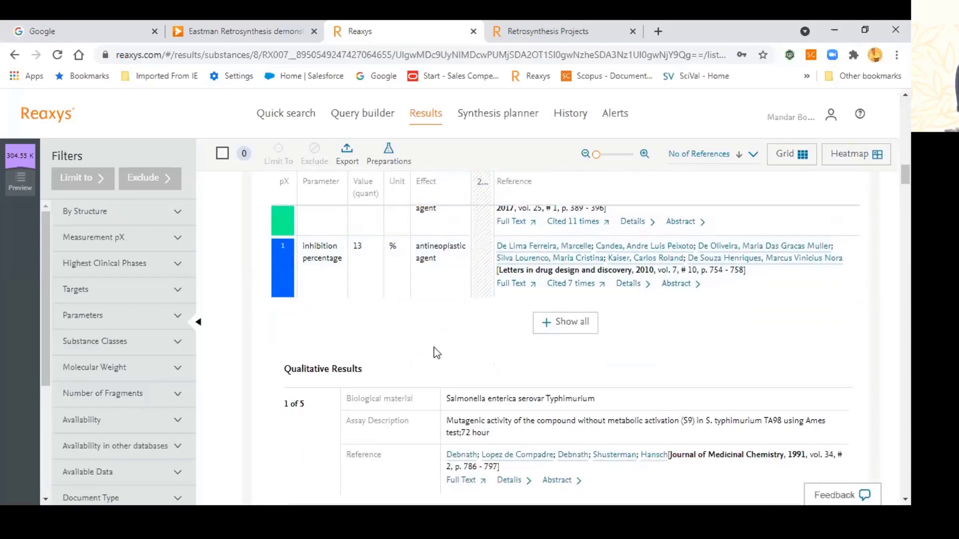
scroll(433, 347, up, 10)
scroll(429, 344, up, 12)
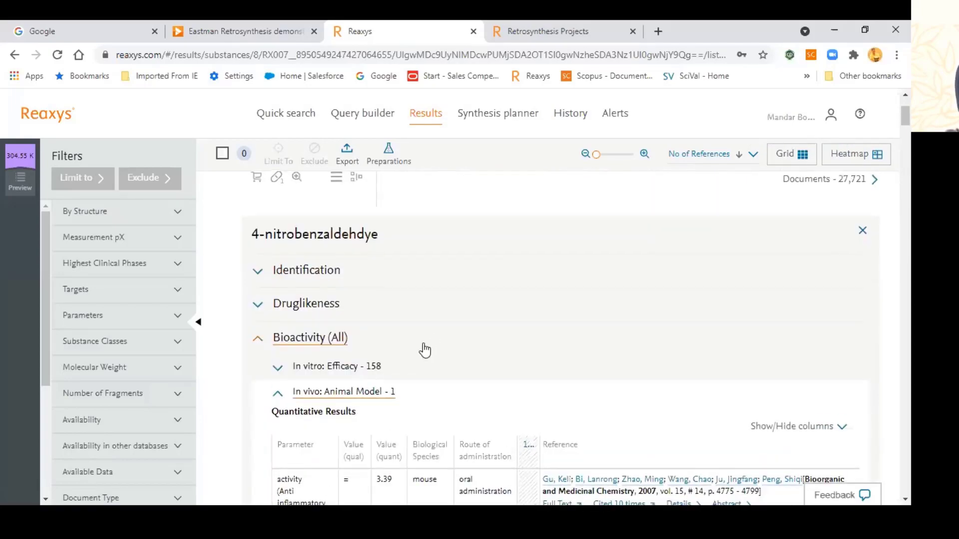
scroll(423, 349, down, 1)
scroll(365, 332, up, 1)
Step: Collapse the In vivo, Metabolism and Toxicity sections, leaving only section headings
click(361, 327)
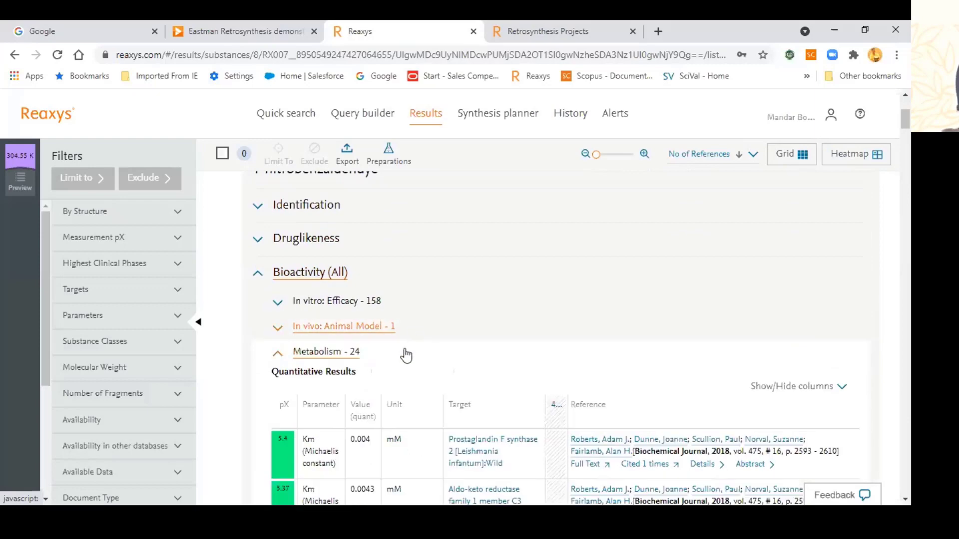
scroll(364, 315, down, 2)
scroll(340, 289, up, 1)
click(358, 298)
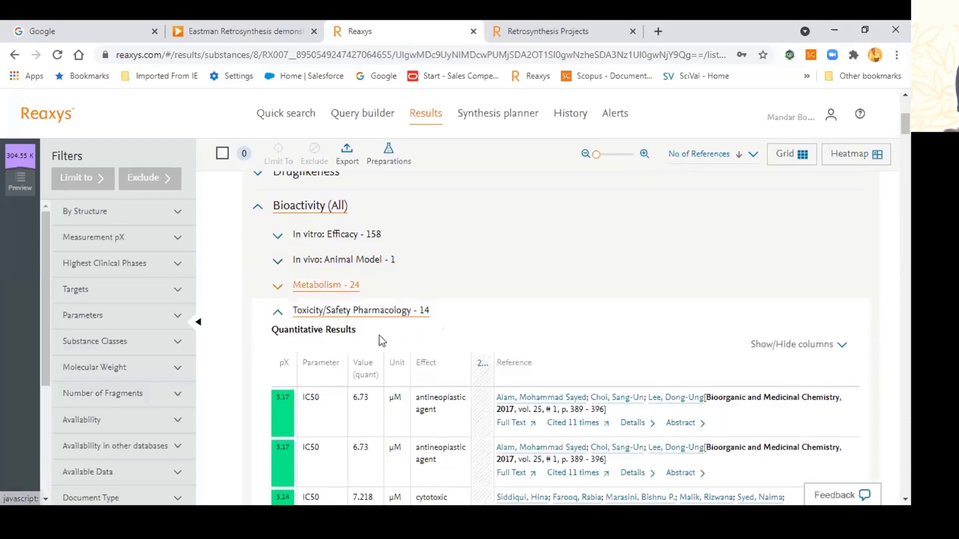
scroll(379, 320, down, 3)
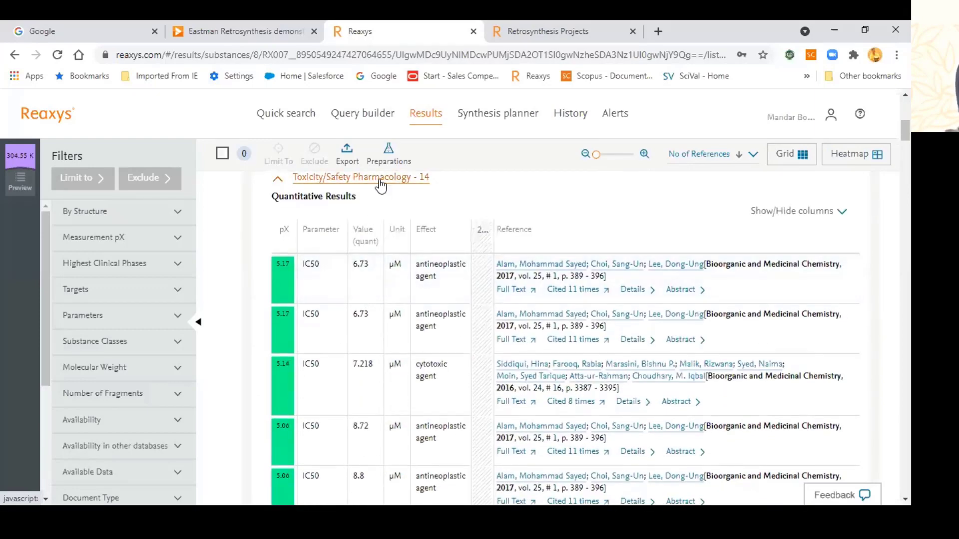
click(382, 181)
scroll(354, 272, up, 1)
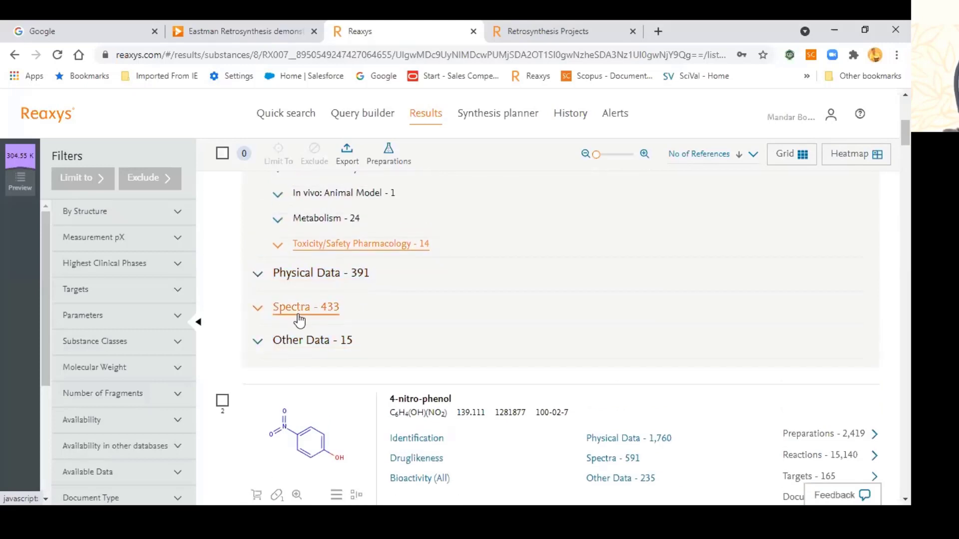
Step: List all Physical Data - 391 categories and expand Spectra into NMR 232, IR 71, Mass 48, UV/VIS 67, ESR 2
click(310, 275)
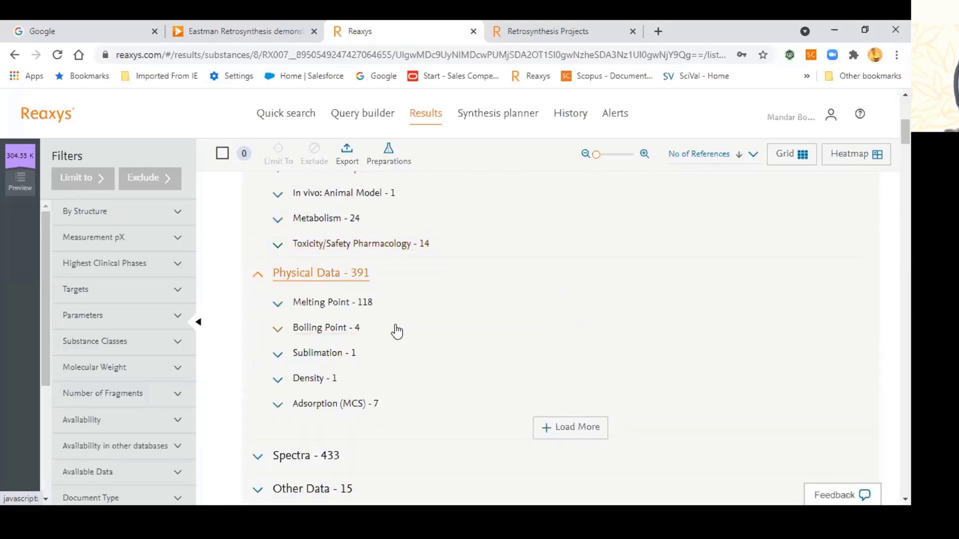
scroll(336, 359, down, 2)
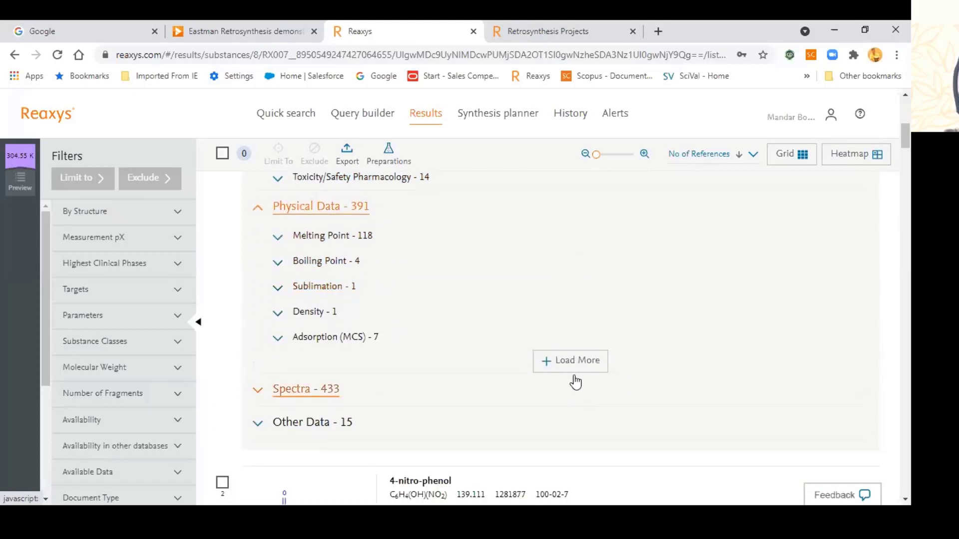
click(568, 369)
scroll(454, 388, down, 4)
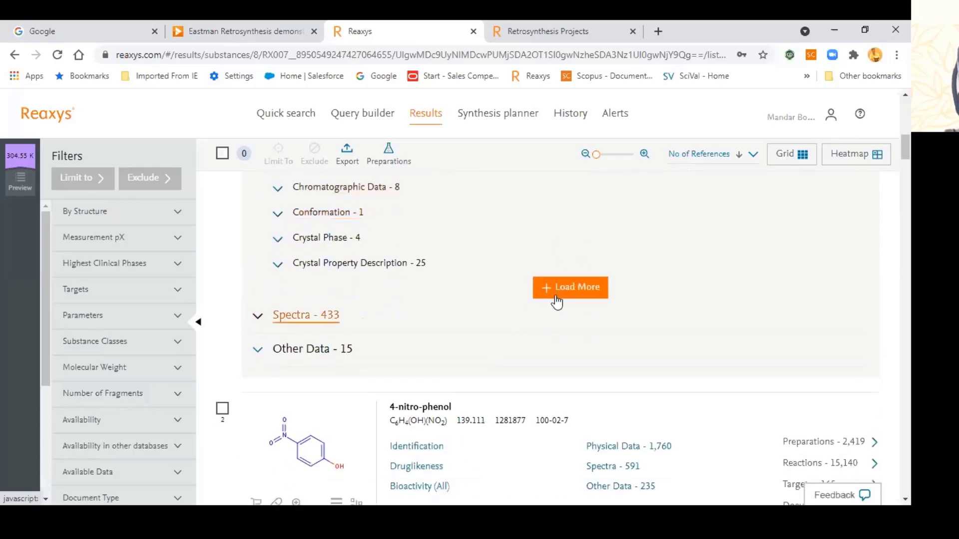
click(555, 294)
scroll(450, 343, down, 4)
scroll(451, 343, up, 4)
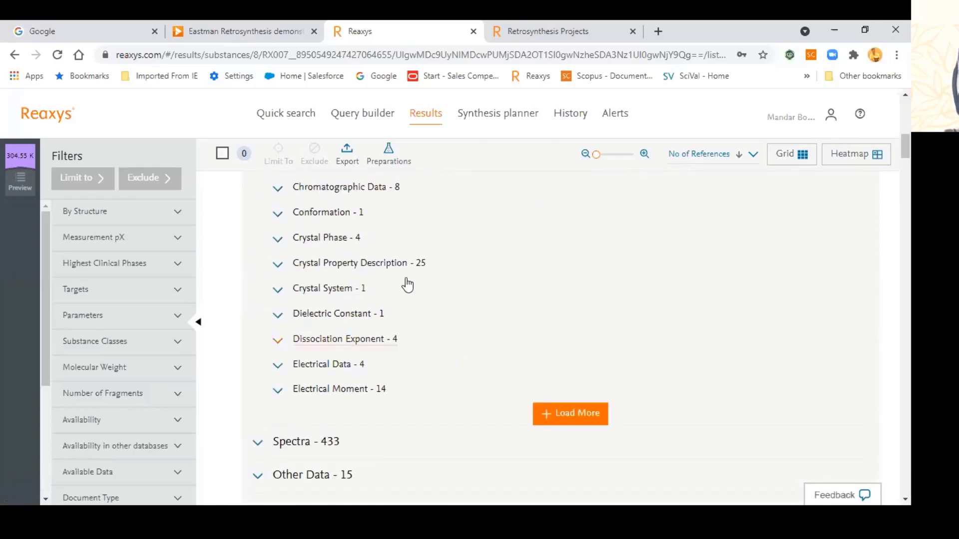
scroll(370, 319, down, 3)
scroll(392, 329, up, 3)
scroll(389, 337, down, 3)
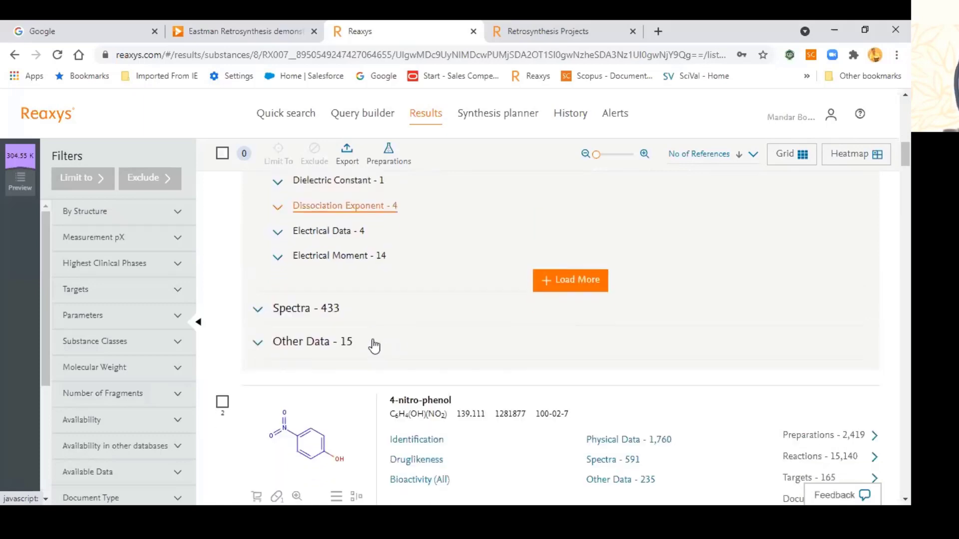
click(332, 320)
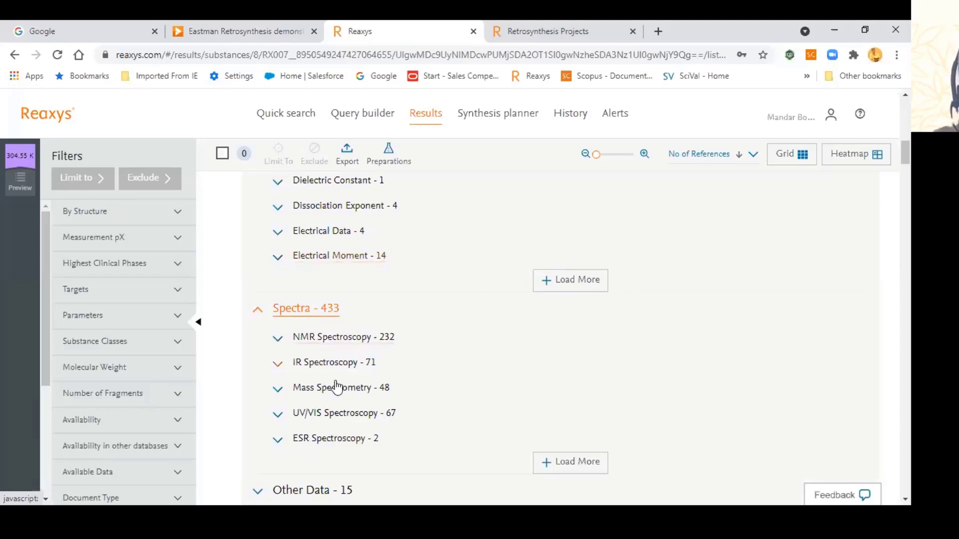
scroll(424, 355, down, 1)
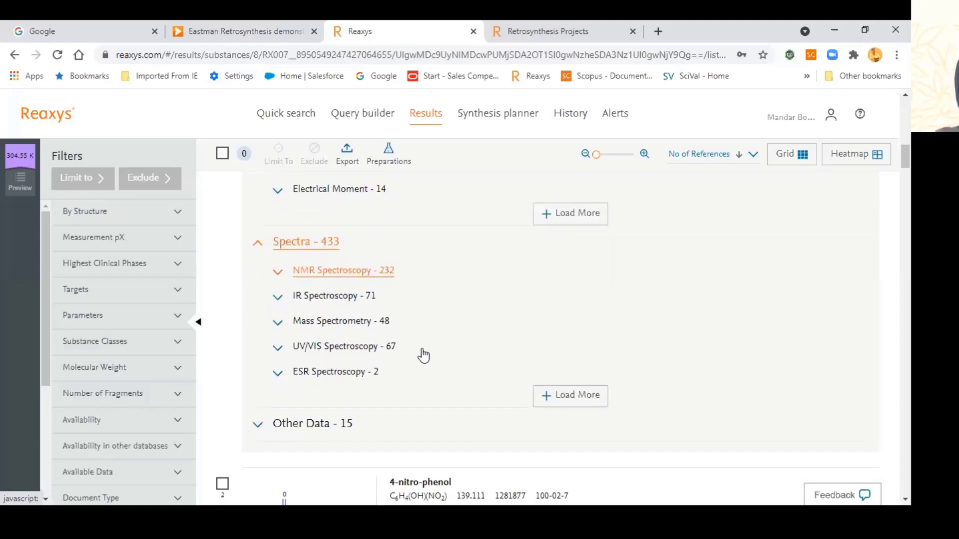
click(349, 274)
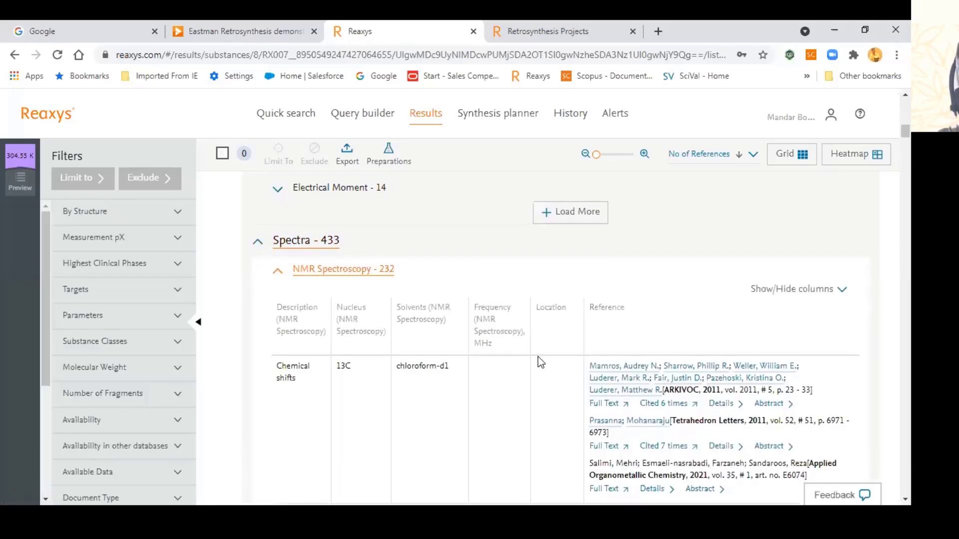
scroll(539, 359, down, 5)
scroll(540, 363, down, 4)
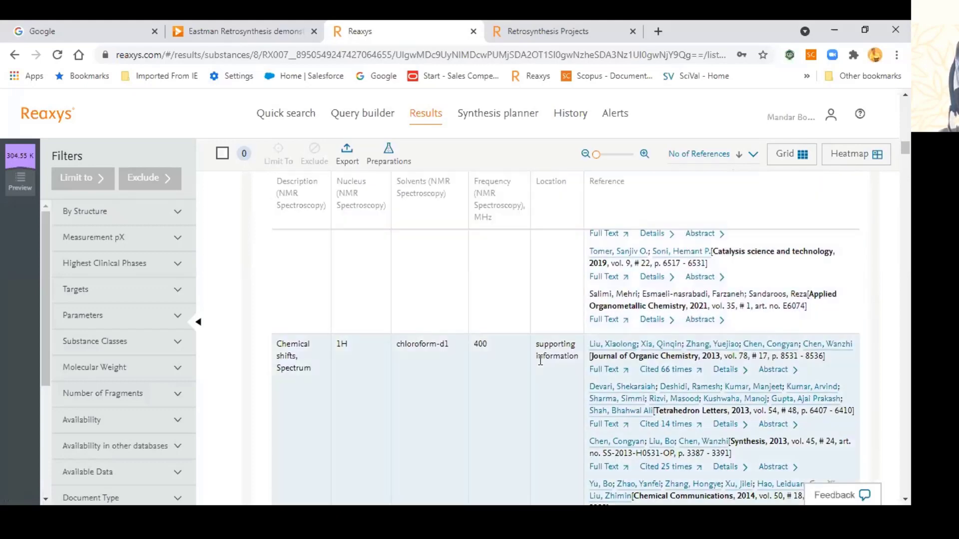
scroll(538, 358, up, 3)
scroll(530, 358, up, 5)
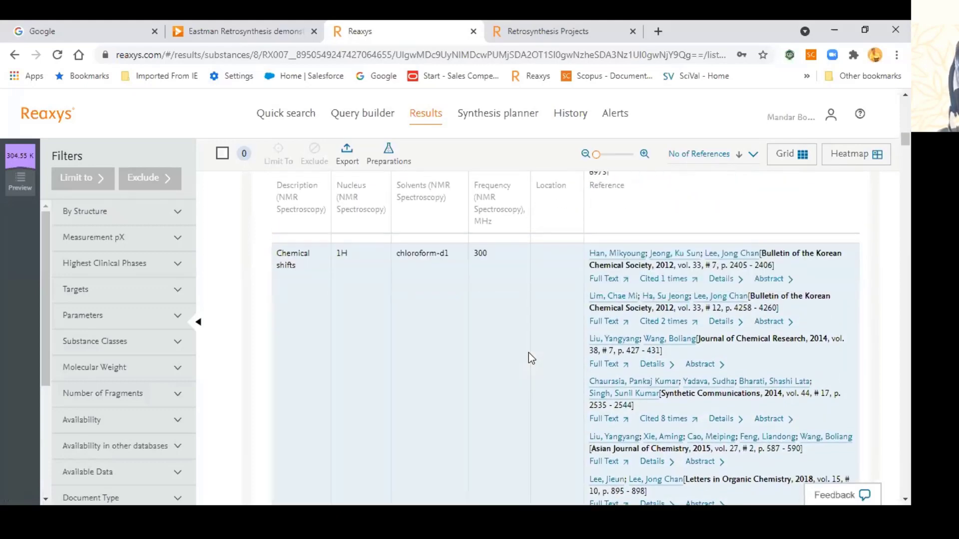
scroll(539, 357, down, 1)
scroll(546, 360, down, 3)
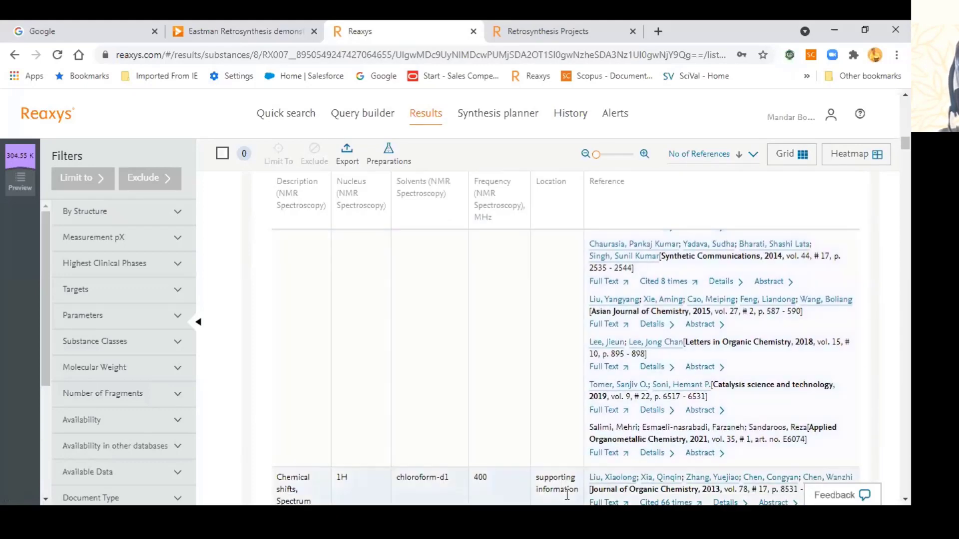
scroll(555, 429, down, 2)
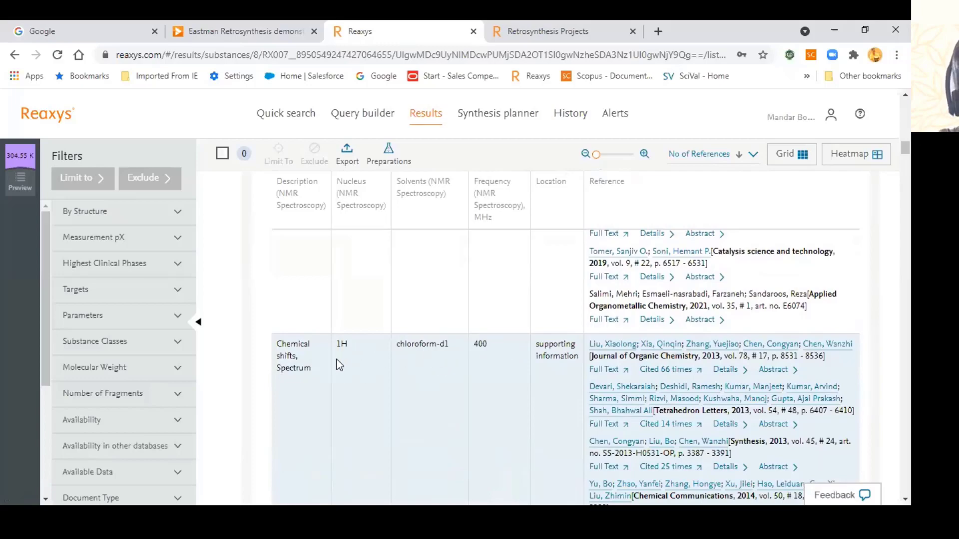
scroll(353, 385, down, 8)
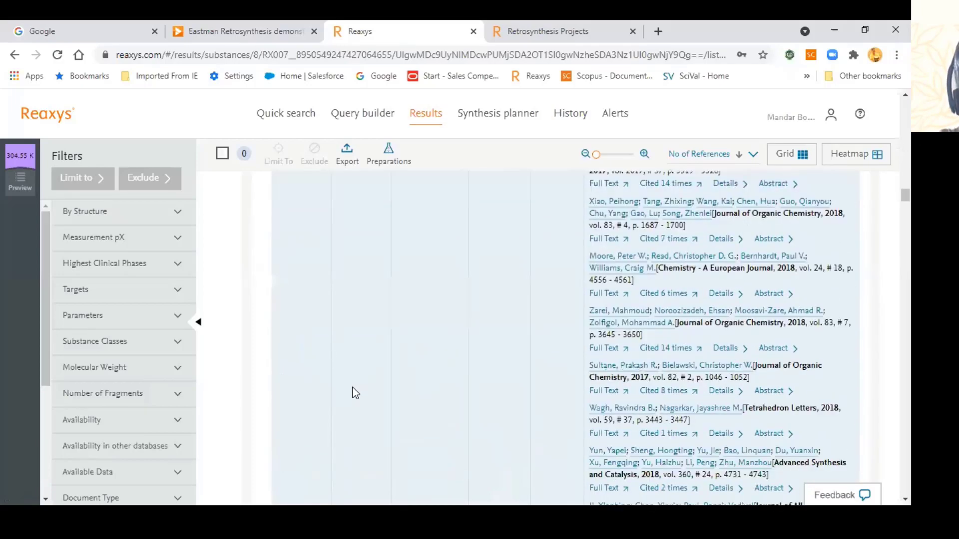
scroll(353, 388, down, 5)
scroll(877, 263, up, 5)
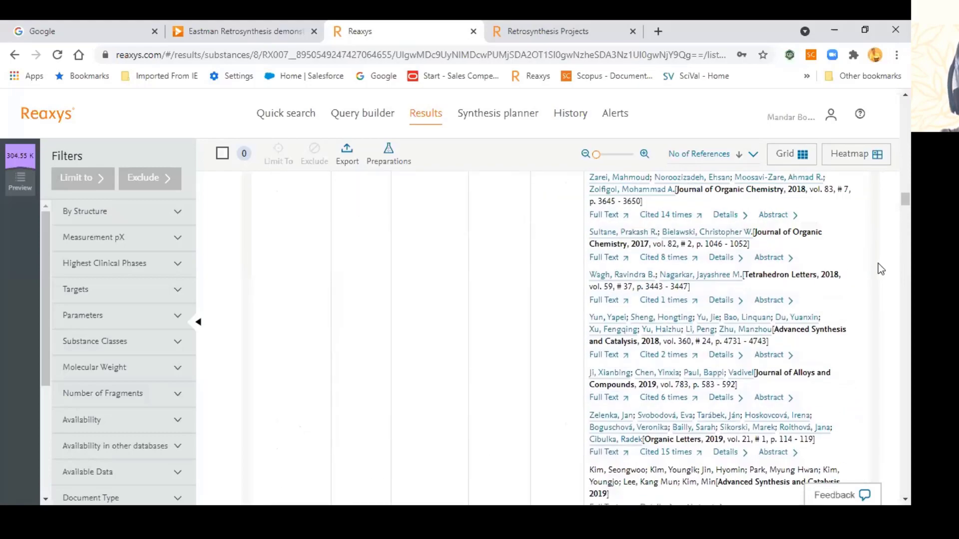
scroll(877, 264, up, 10)
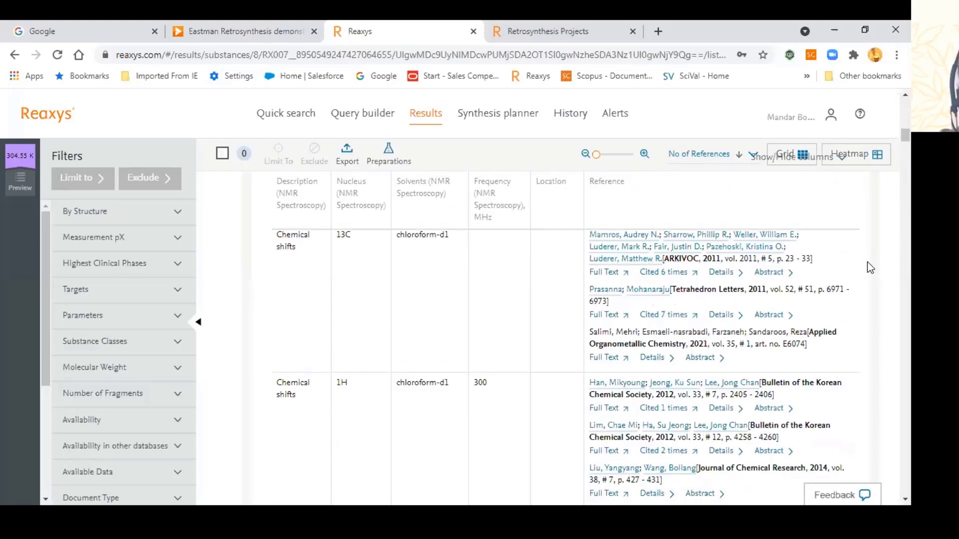
scroll(869, 267, up, 5)
scroll(869, 267, down, 5)
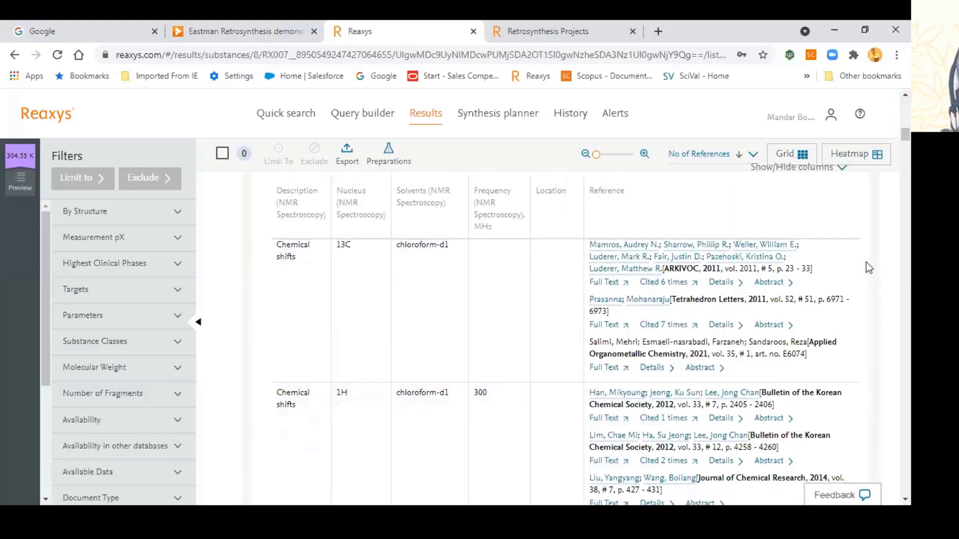
scroll(389, 336, up, 5)
scroll(349, 413, down, 2)
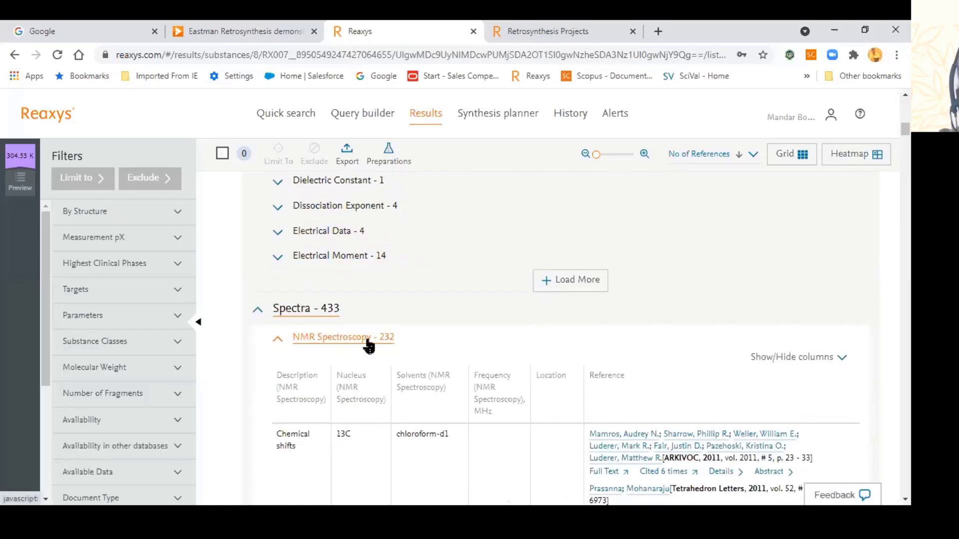
click(368, 344)
scroll(468, 379, down, 3)
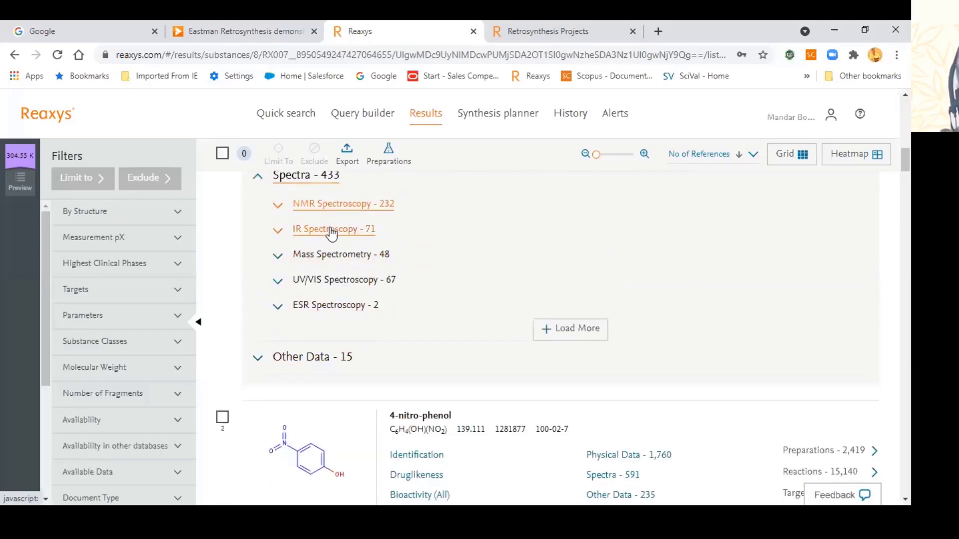
click(331, 233)
click(494, 308)
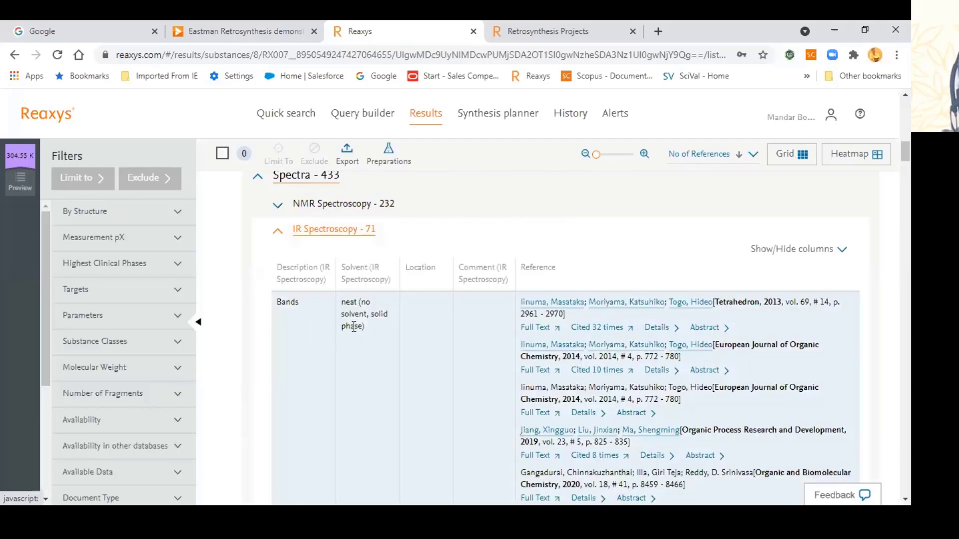
scroll(355, 332, down, 4)
scroll(355, 333, up, 2)
scroll(355, 331, up, 5)
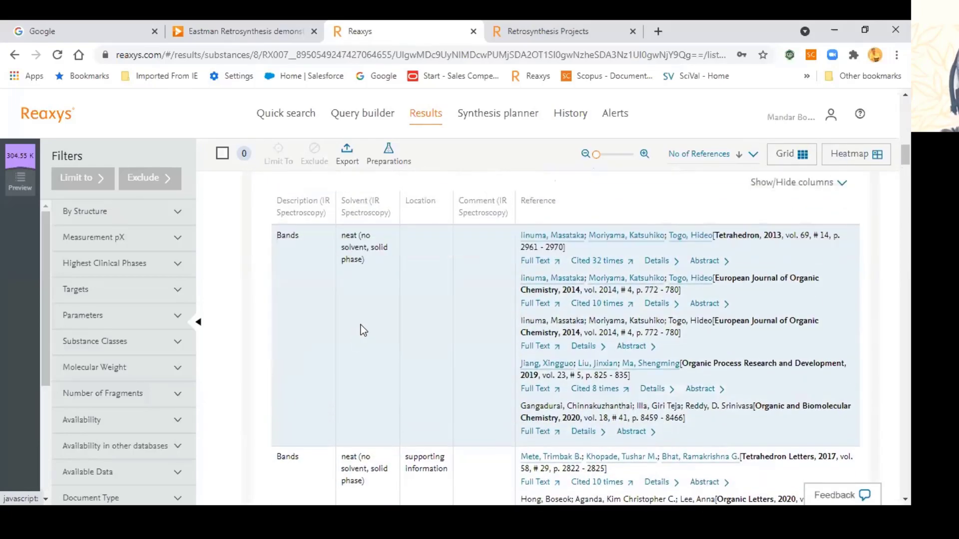
click(359, 370)
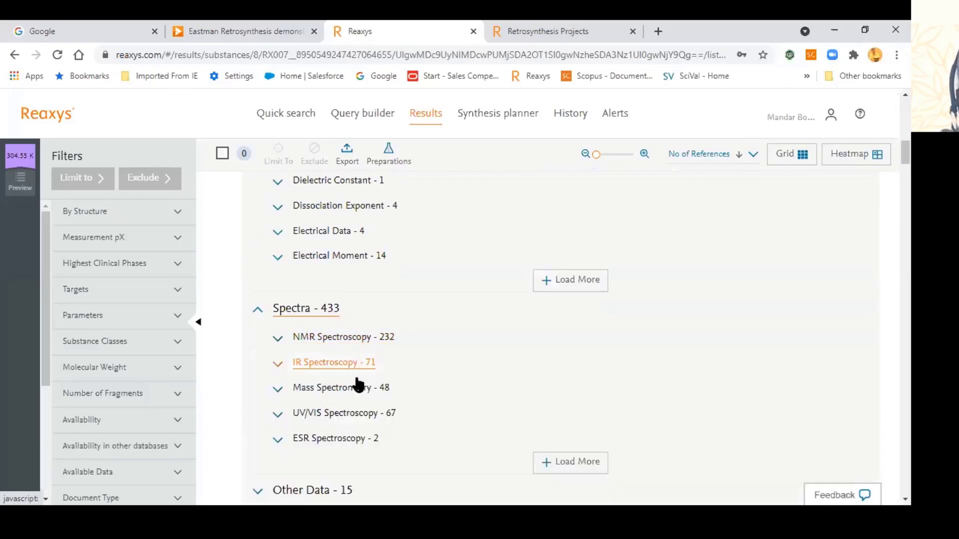
scroll(353, 397, down, 4)
Step: Expand Other Data - 15 to show the natural-source isolation record and 8 quantum chemical calculations
click(317, 299)
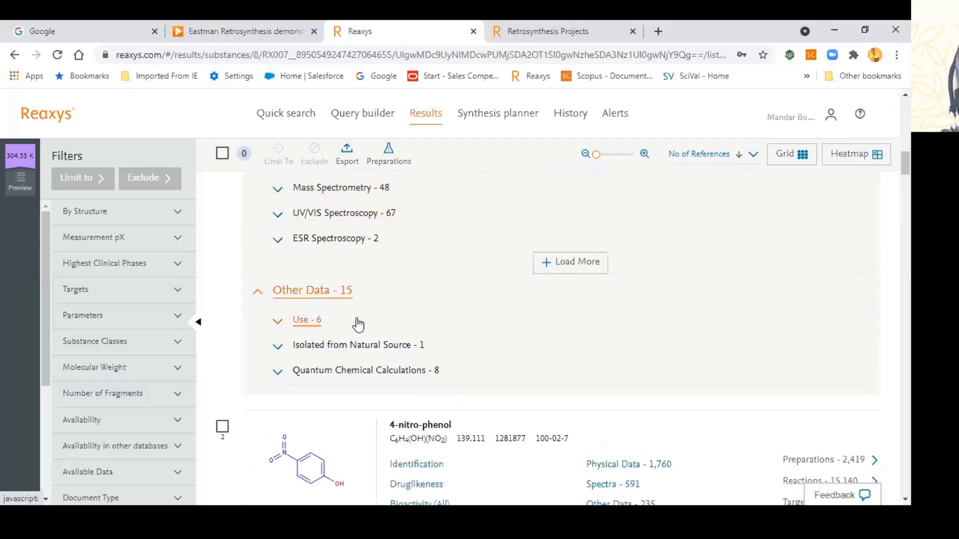
click(402, 349)
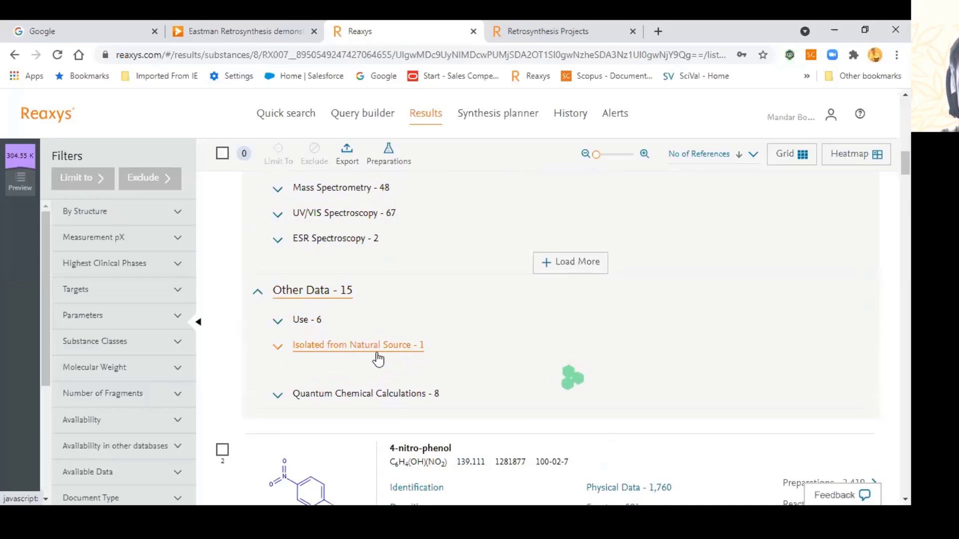
scroll(406, 360, down, 1)
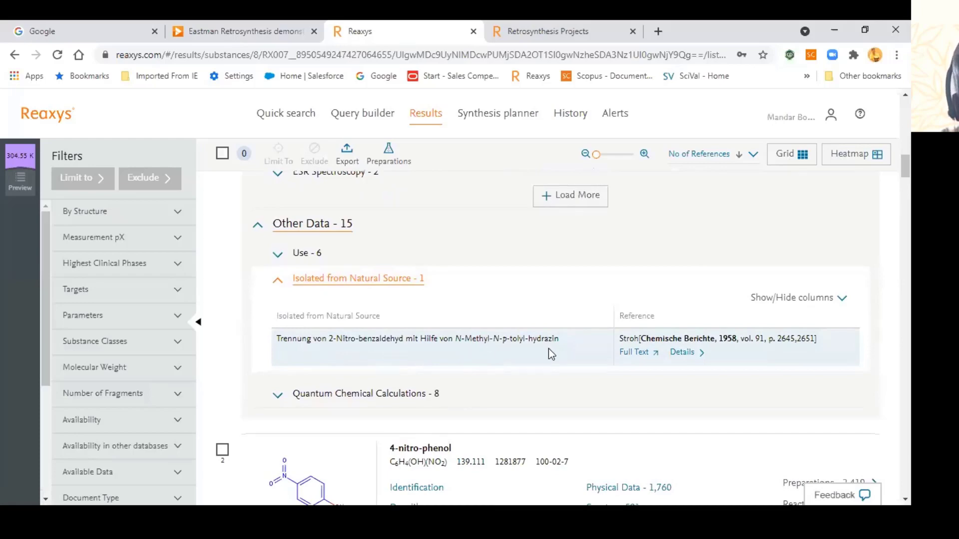
click(372, 398)
scroll(448, 392, down, 4)
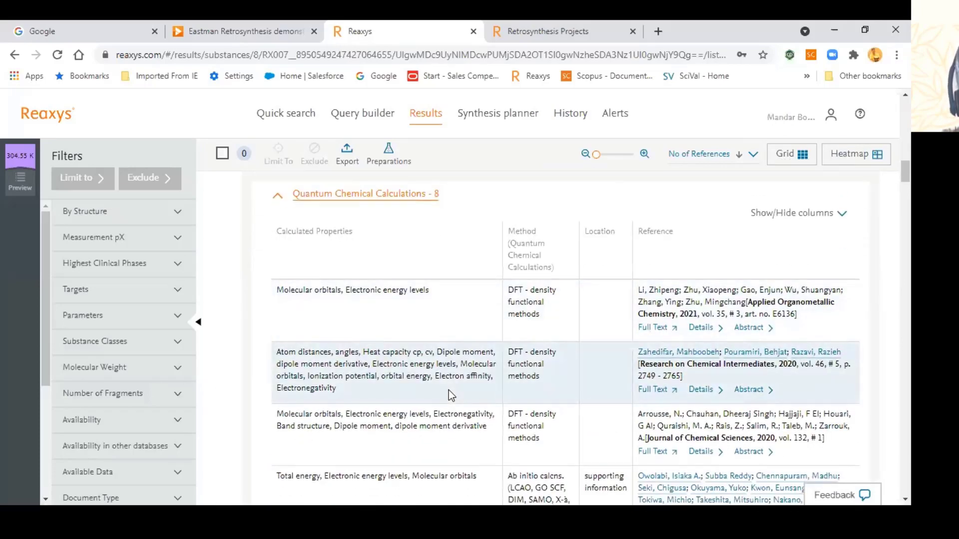
scroll(450, 397, up, 10)
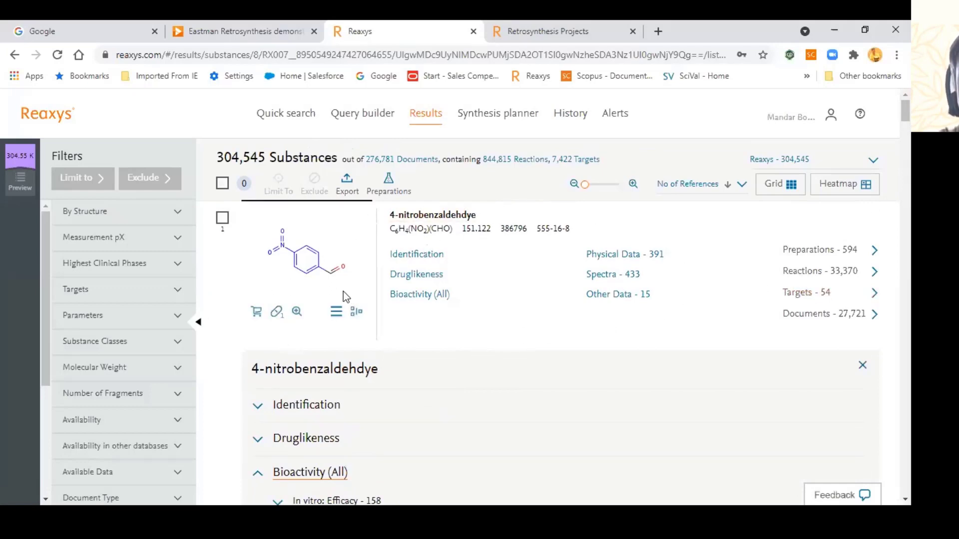
Step: Open the 54 biological targets, inspect the first target's details, then list the 594 linked reactions
click(795, 296)
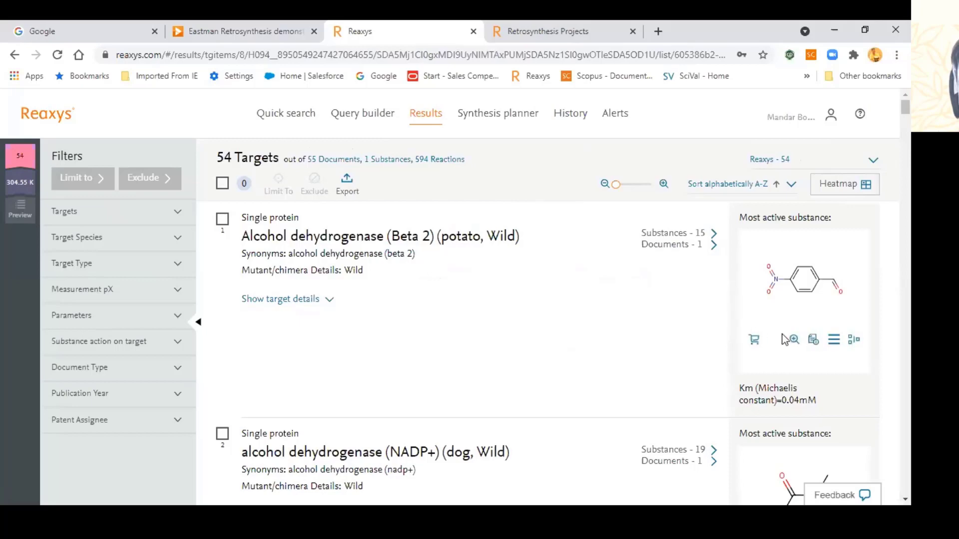
scroll(819, 333, down, 1)
scroll(820, 328, up, 1)
click(288, 300)
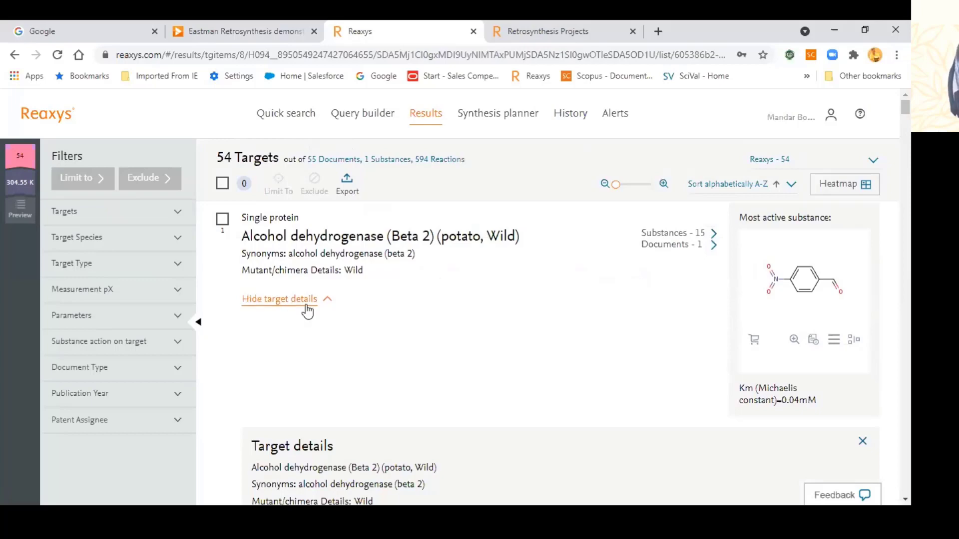
scroll(309, 315, down, 7)
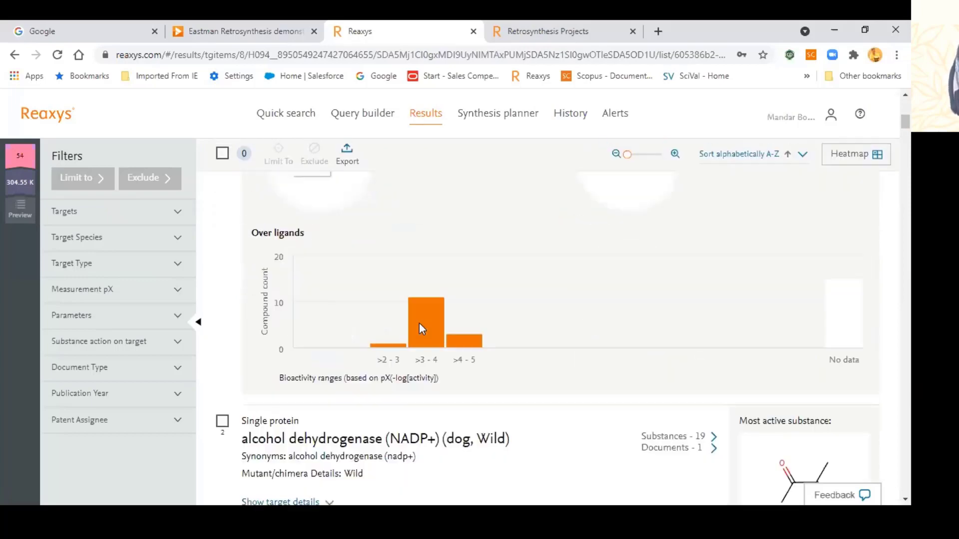
scroll(490, 400, up, 1)
scroll(492, 400, down, 2)
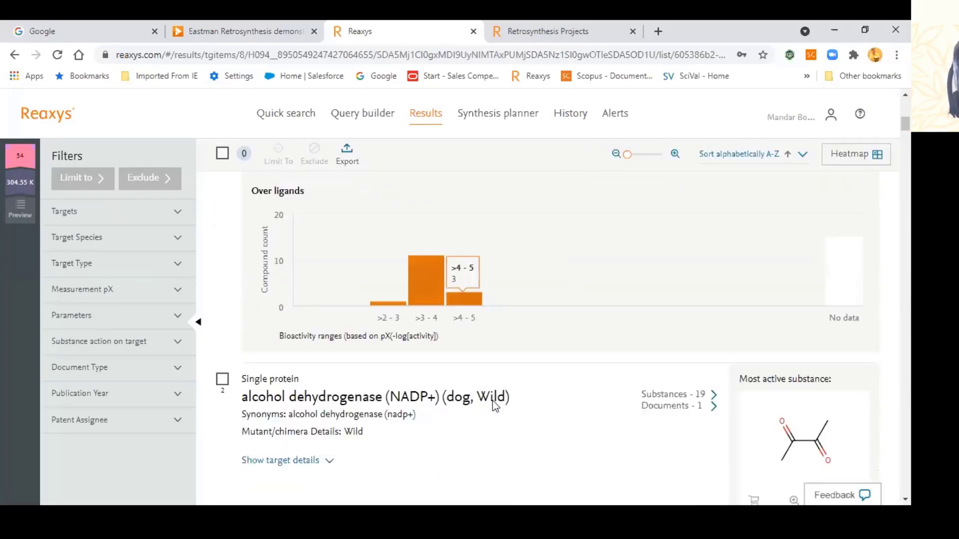
scroll(511, 382, down, 2)
scroll(512, 382, up, 5)
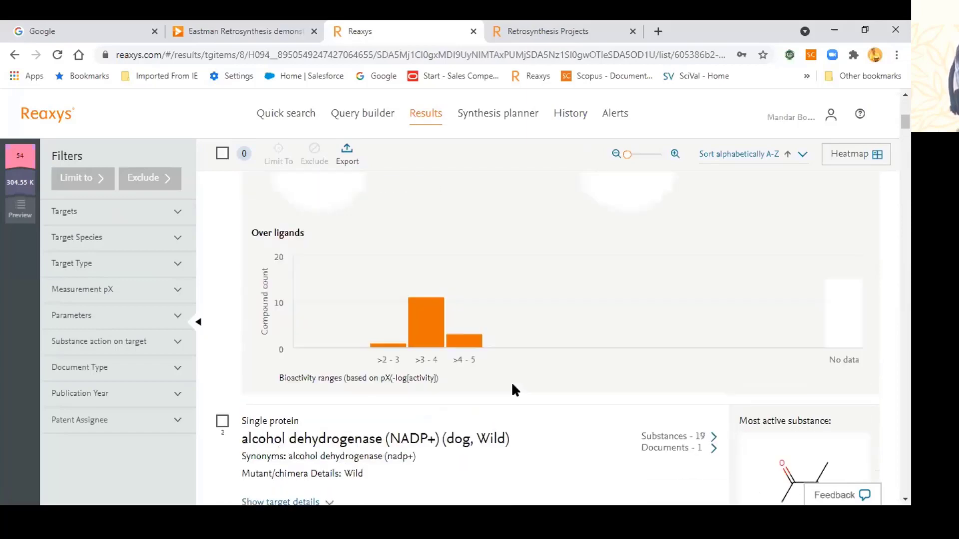
scroll(516, 390, up, 5)
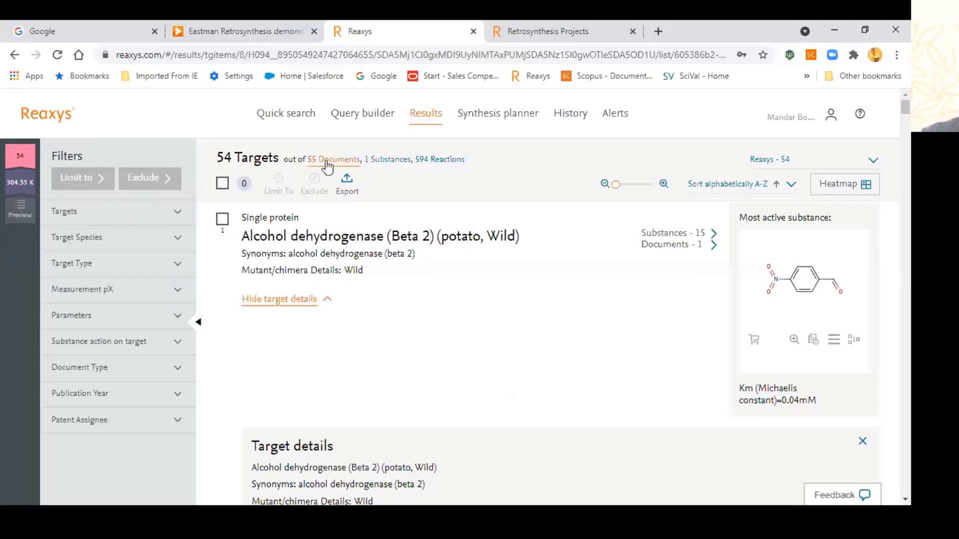
click(459, 161)
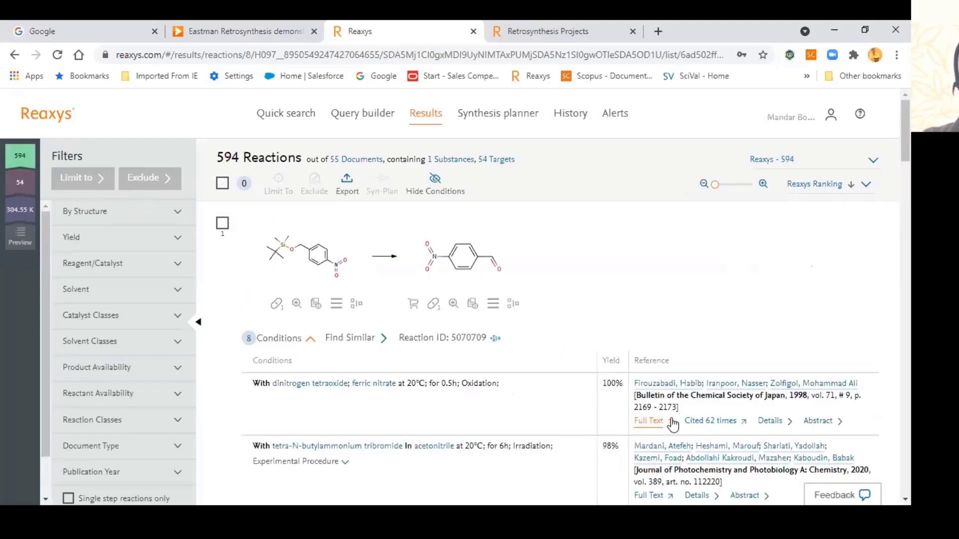
Step: Start a new empty query in the Query builder
click(383, 115)
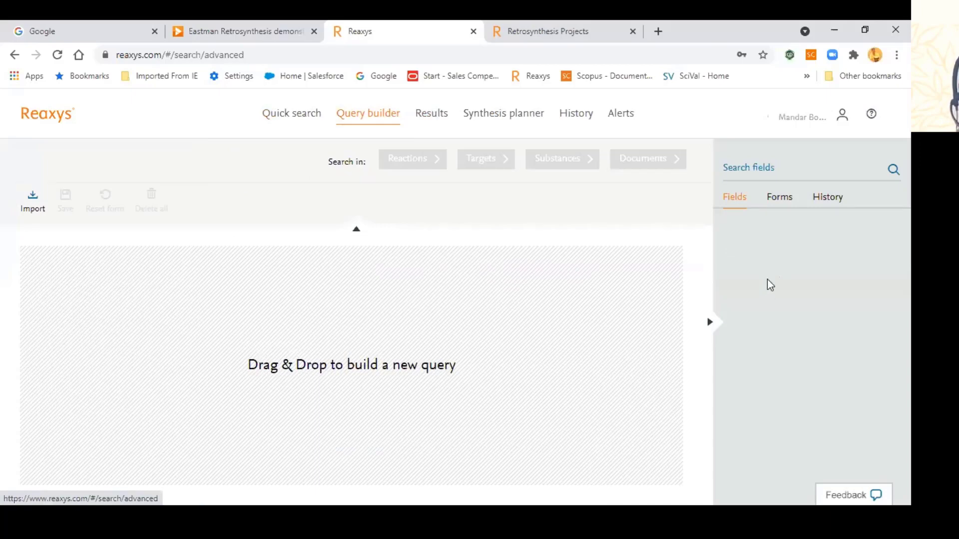
Step: Glance at the predefined forms, then go back and scroll through the search fields list
click(775, 201)
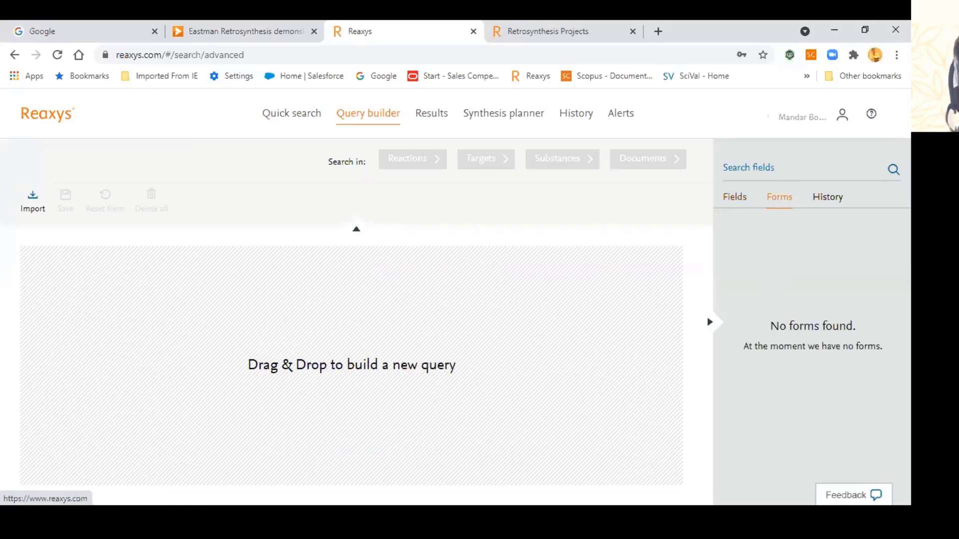
click(734, 200)
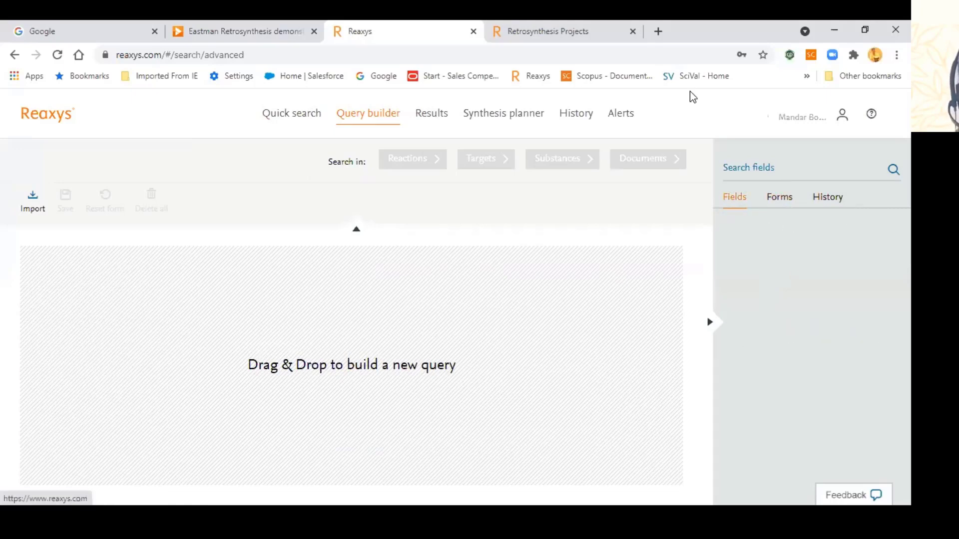
click(704, 58)
scroll(799, 309, down, 1)
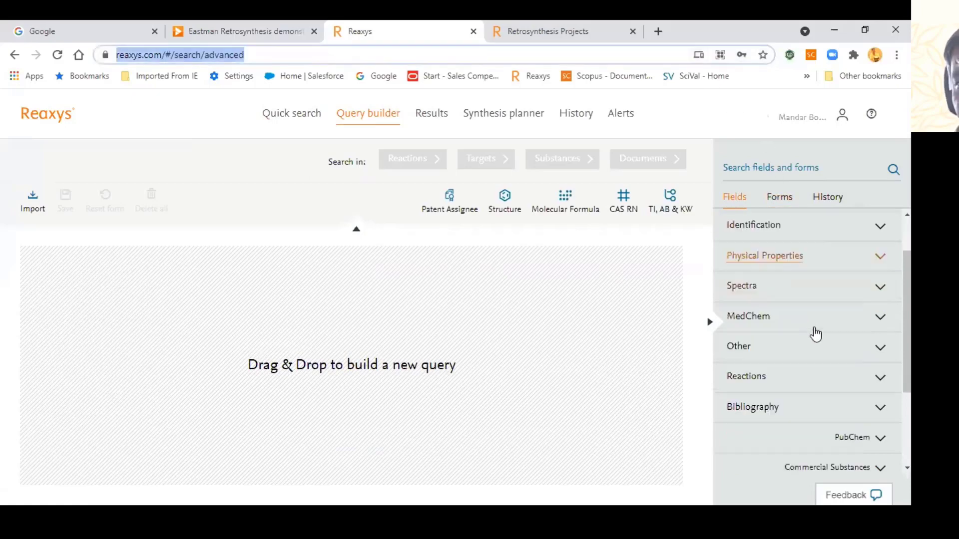
scroll(814, 334, down, 1)
scroll(813, 334, up, 3)
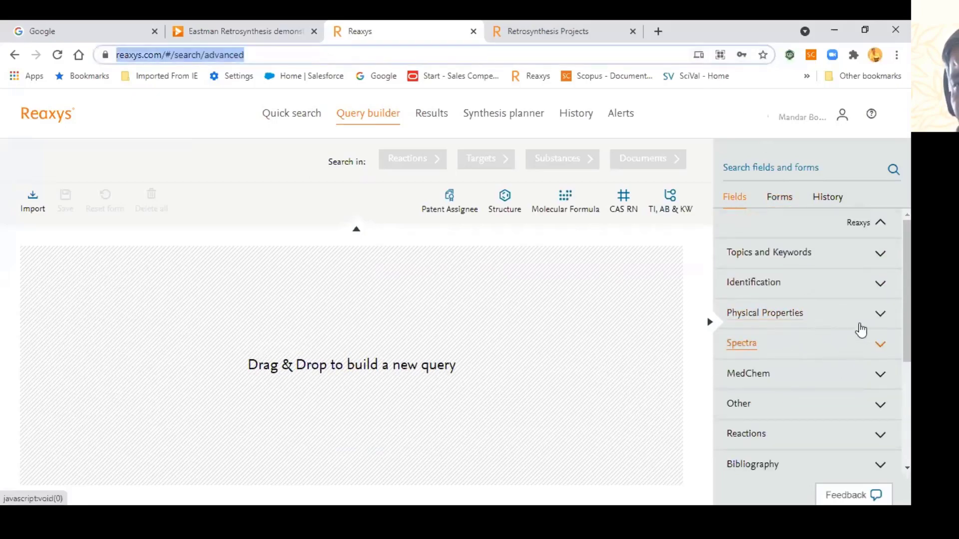
scroll(791, 321, down, 2)
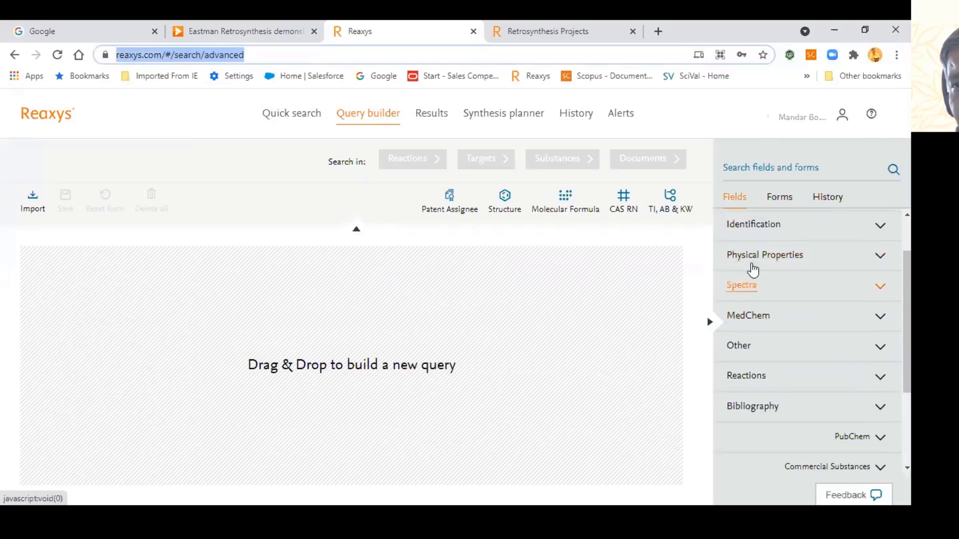
scroll(753, 270, up, 2)
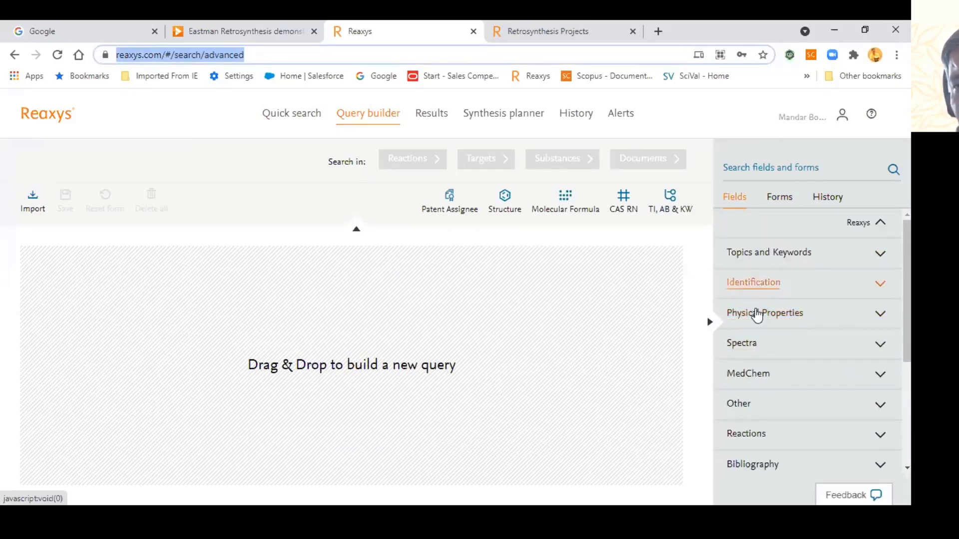
scroll(749, 309, down, 2)
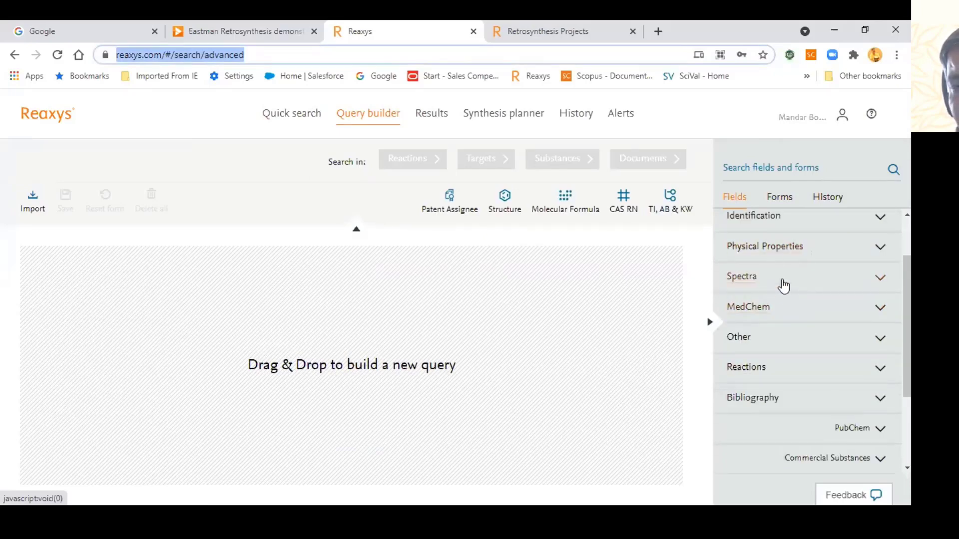
Step: Expand and browse the MedChem search fields, then bring up the Reaxys and MedChem forms
click(828, 317)
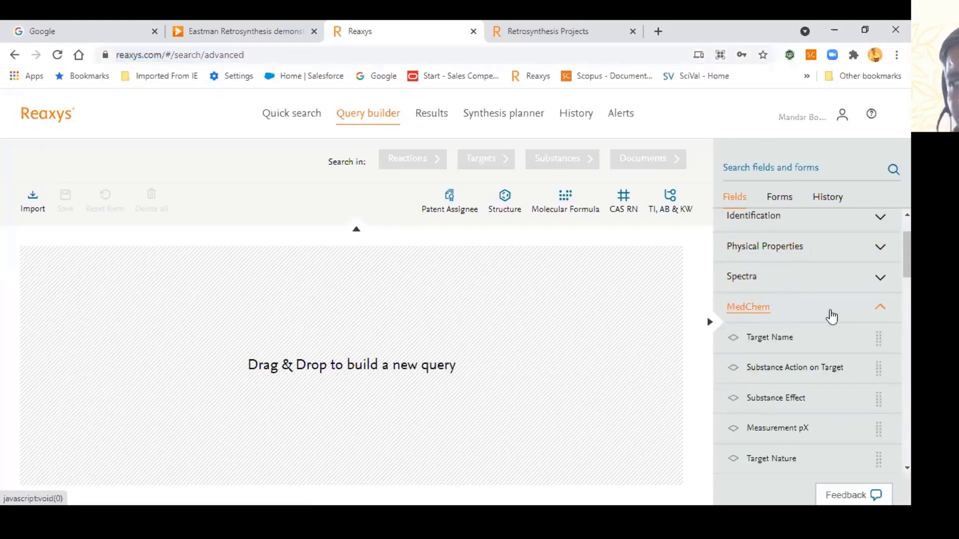
scroll(832, 317, down, 1)
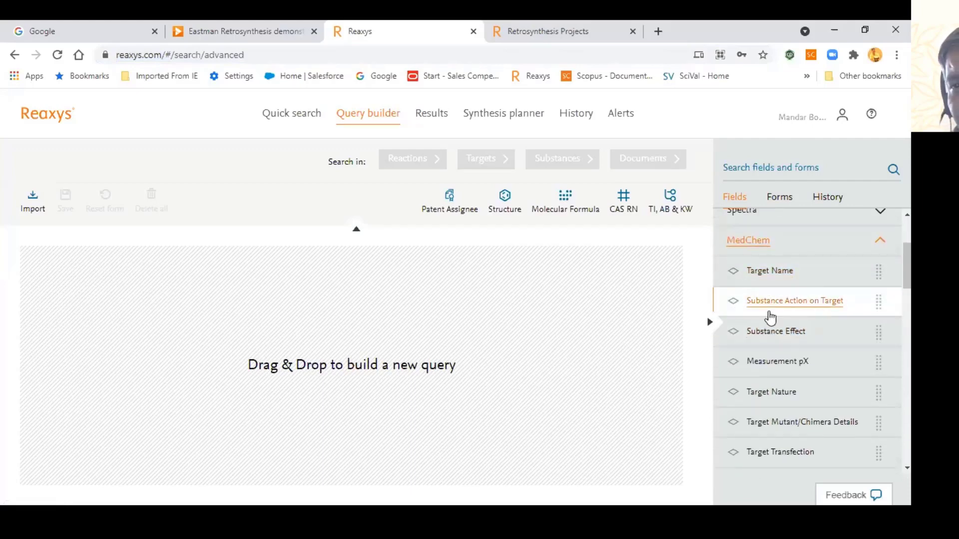
scroll(823, 315, down, 1)
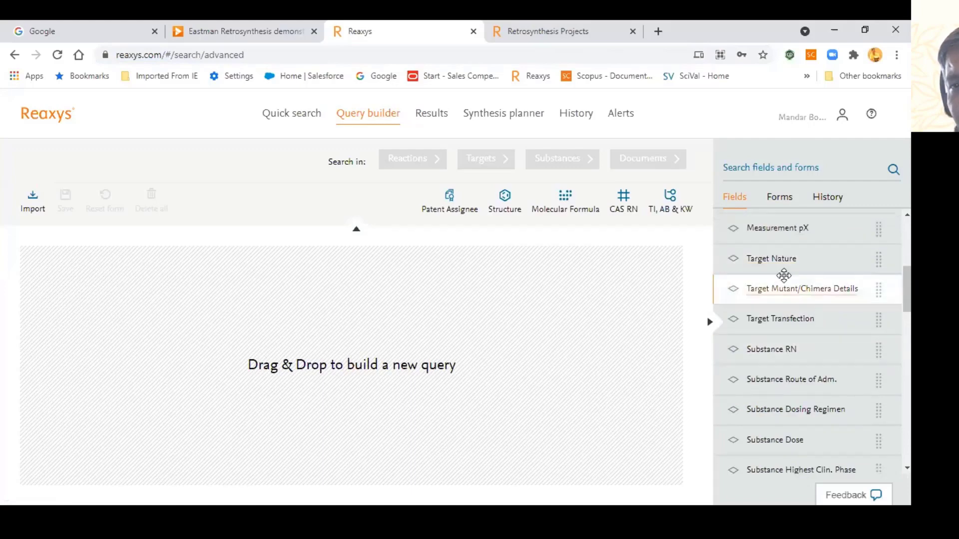
scroll(759, 309, down, 1)
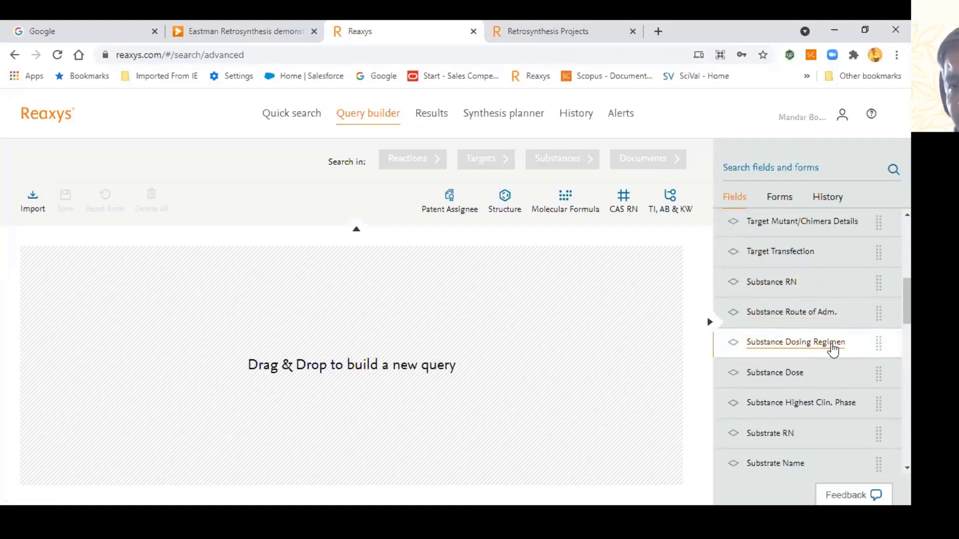
scroll(769, 351, down, 1)
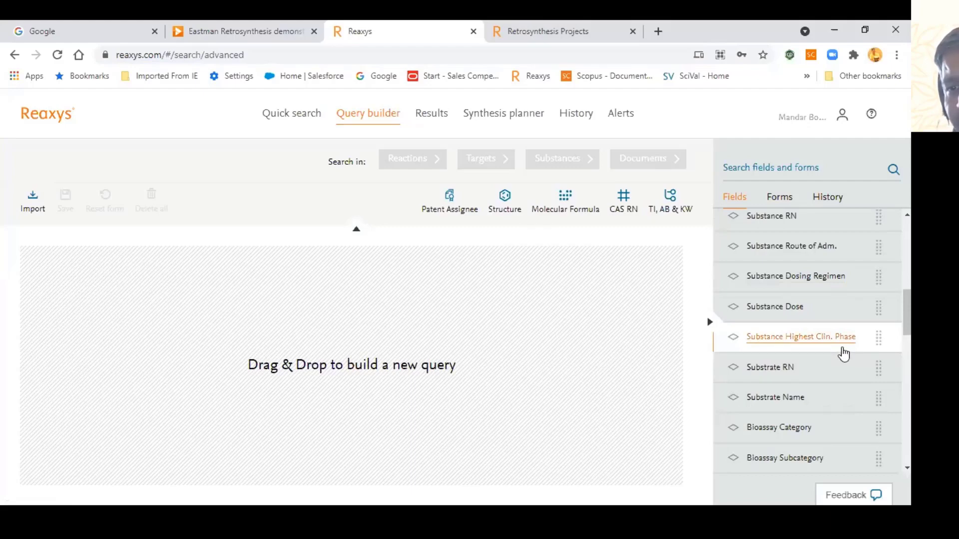
scroll(829, 350, down, 1)
scroll(829, 357, down, 1)
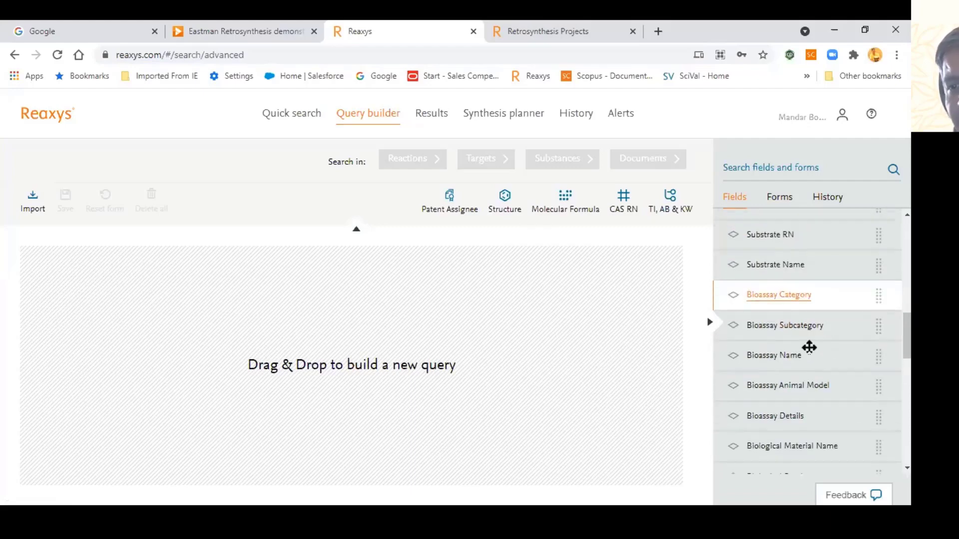
scroll(787, 368, down, 2)
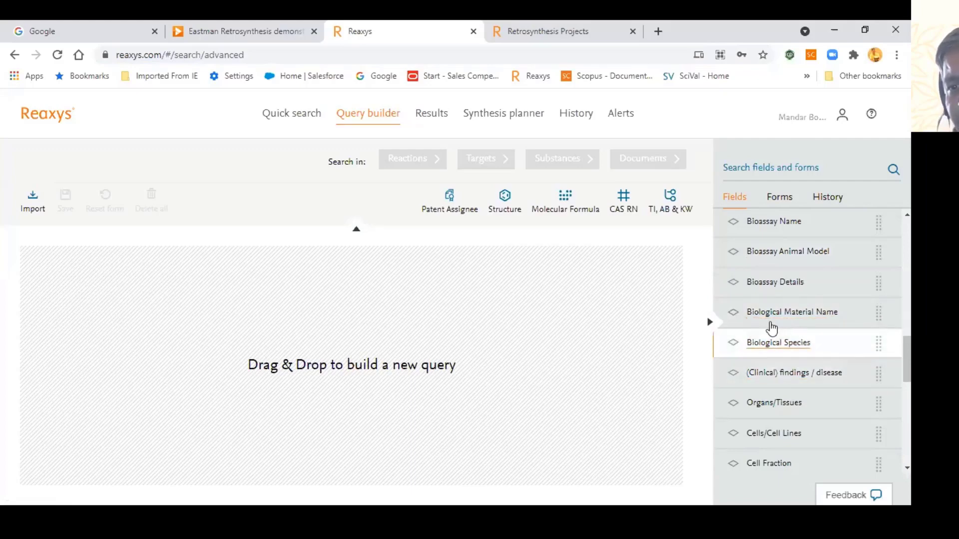
scroll(829, 319, down, 1)
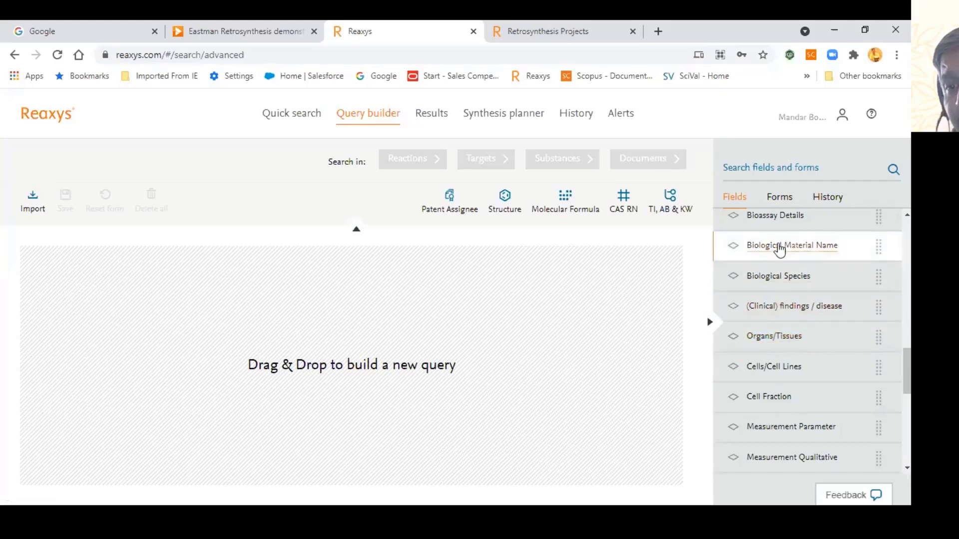
scroll(773, 347, down, 1)
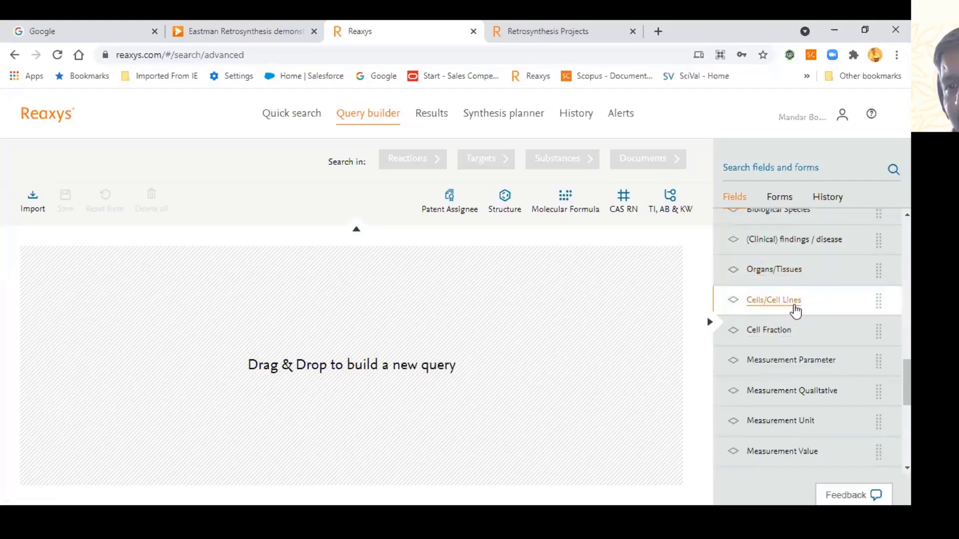
scroll(819, 349, down, 3)
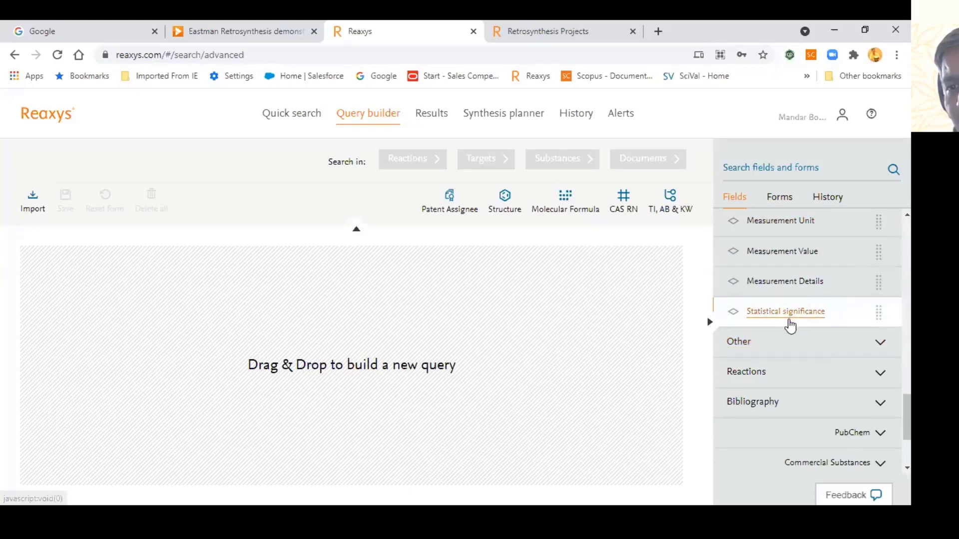
scroll(787, 290, up, 4)
click(782, 200)
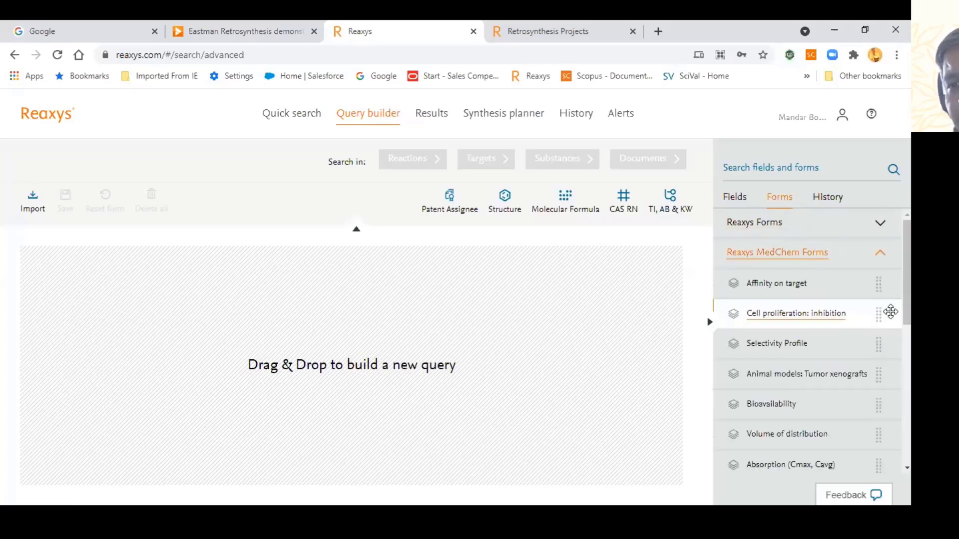
Step: Add the Bioavailability form, prefilled with Human species and F(%) parameters, to the query
scroll(879, 320, down, 3)
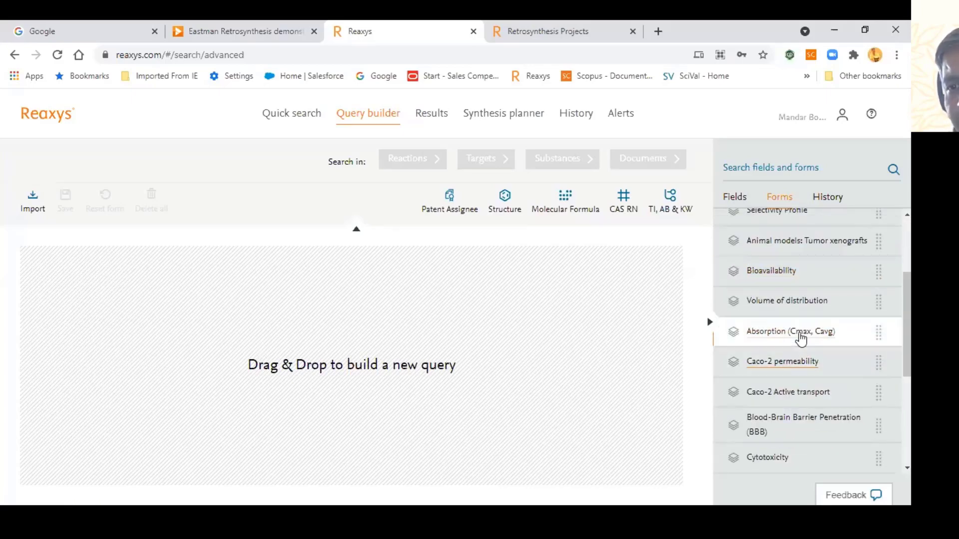
drag(761, 279, 384, 390)
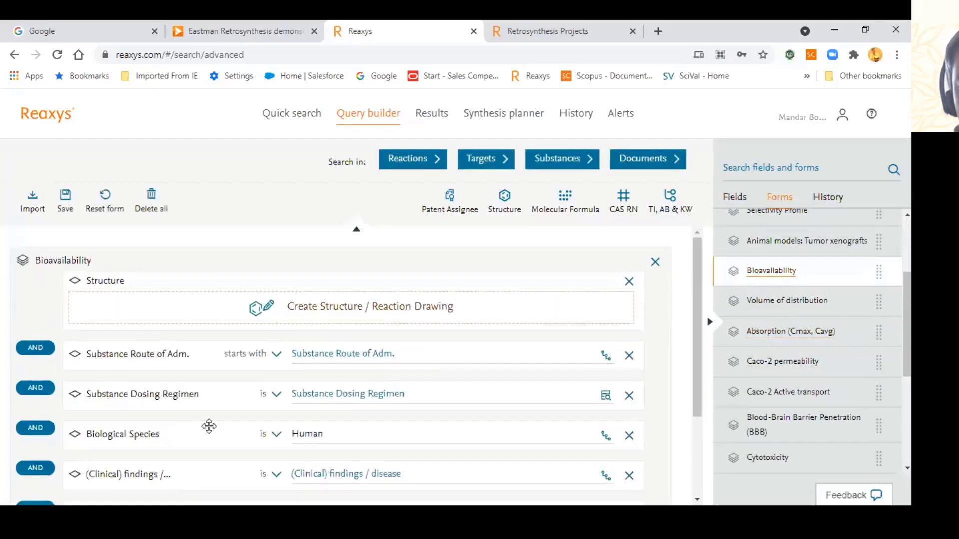
drag(699, 317, 698, 365)
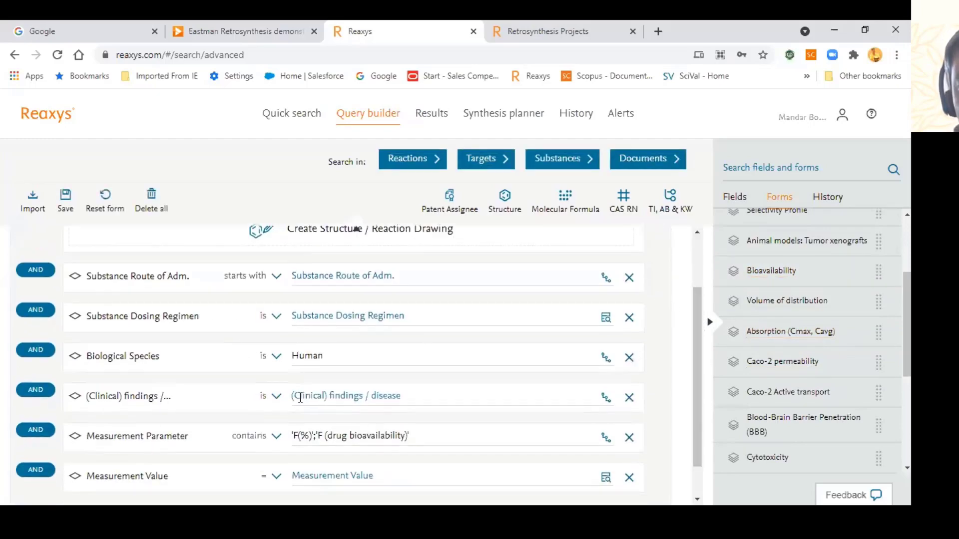
Step: Delete the Bioavailability form so the query is empty again
scroll(395, 367, up, 3)
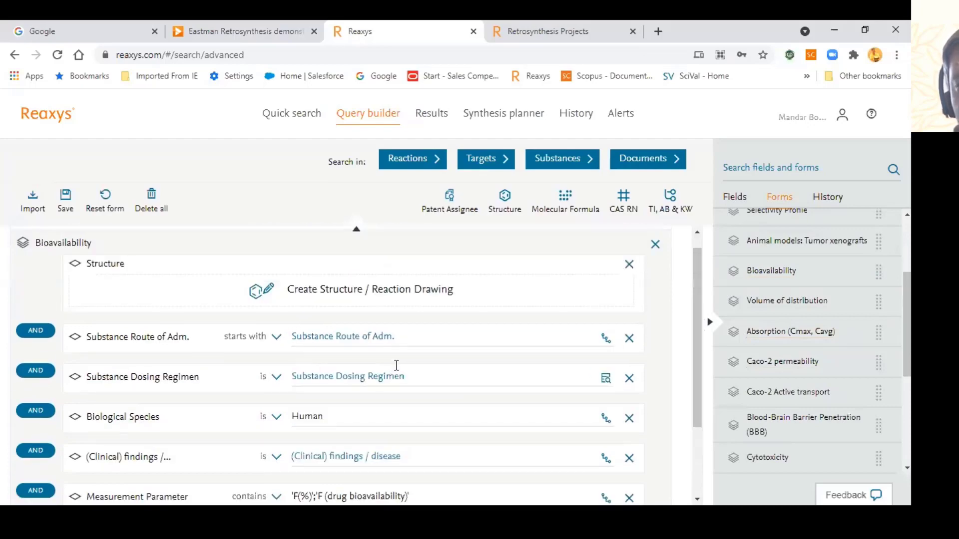
scroll(345, 388, down, 3)
scroll(389, 335, up, 3)
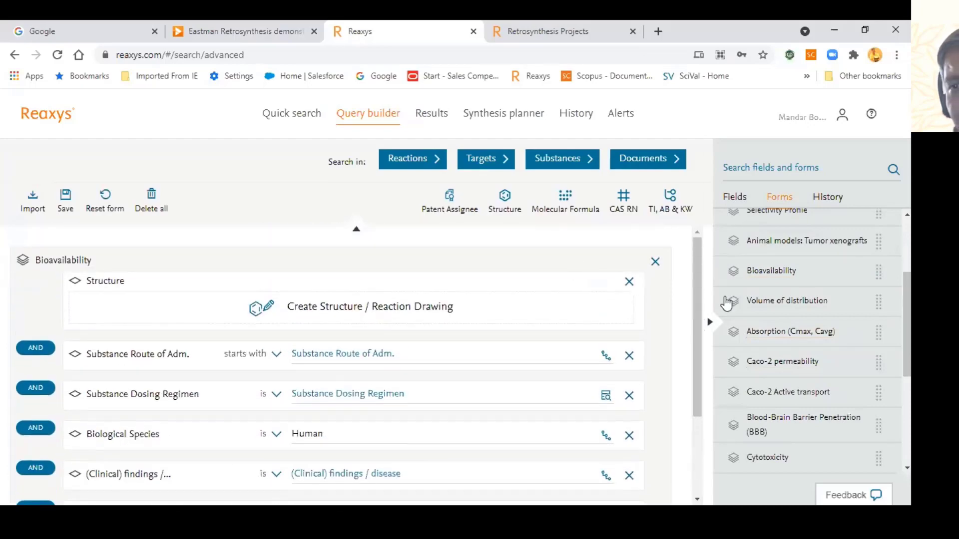
scroll(728, 300, up, 3)
click(654, 264)
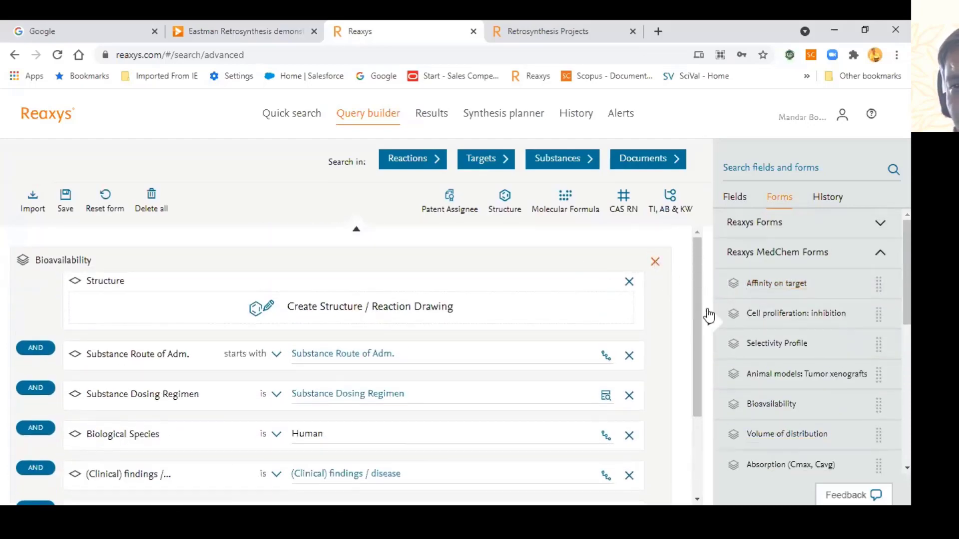
scroll(794, 345, down, 1)
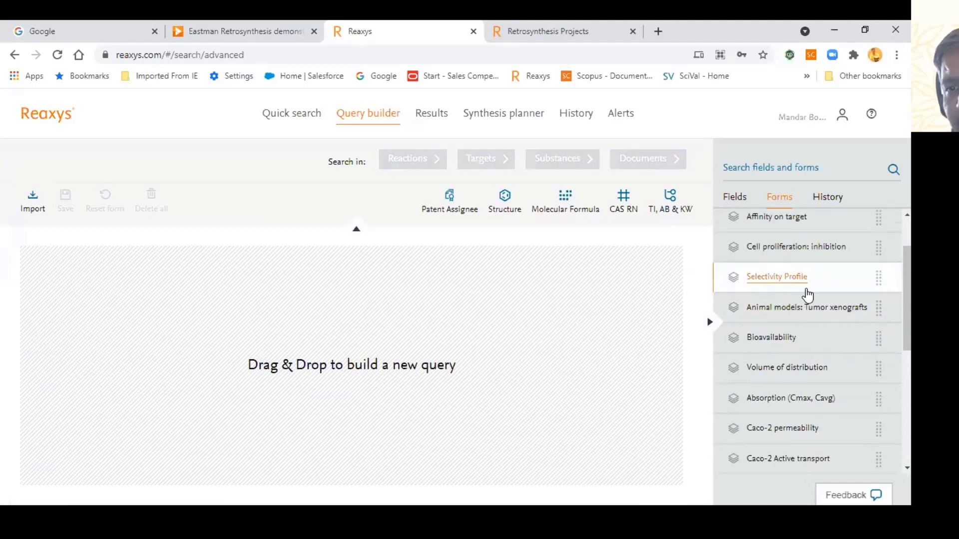
drag(804, 293, 302, 348)
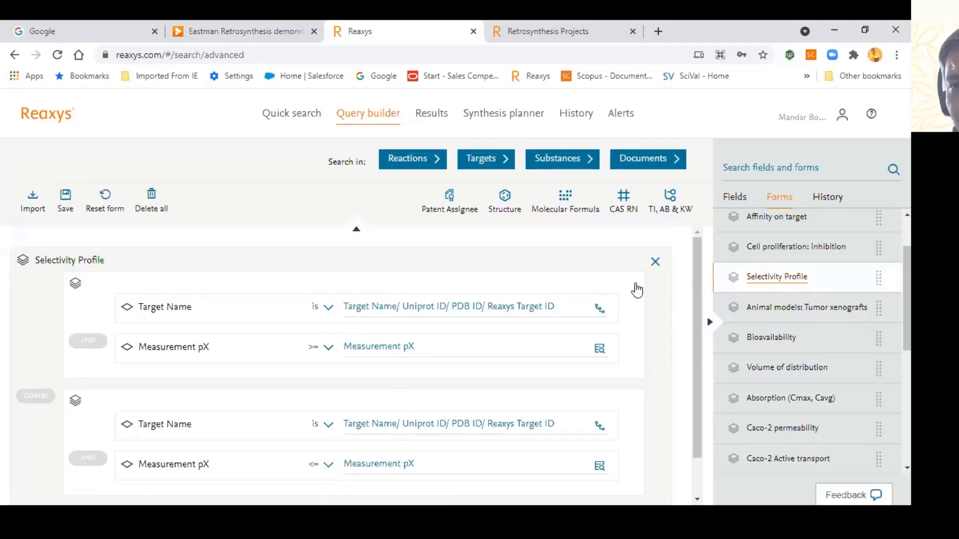
click(654, 262)
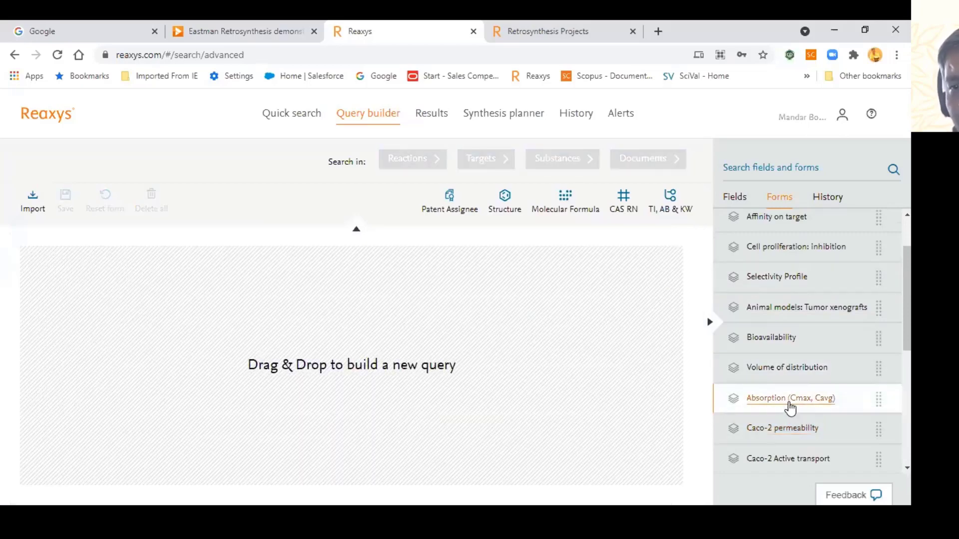
scroll(799, 395, down, 3)
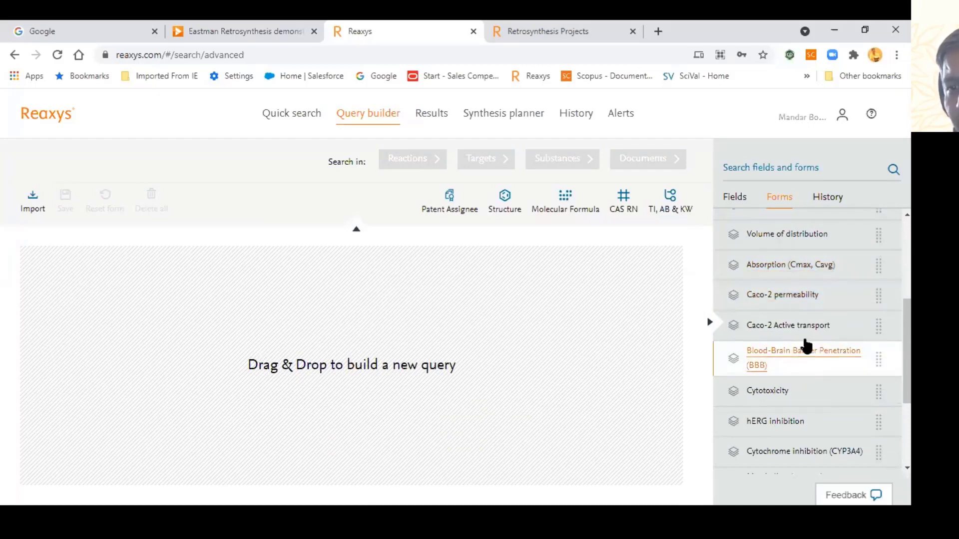
scroll(809, 367, down, 2)
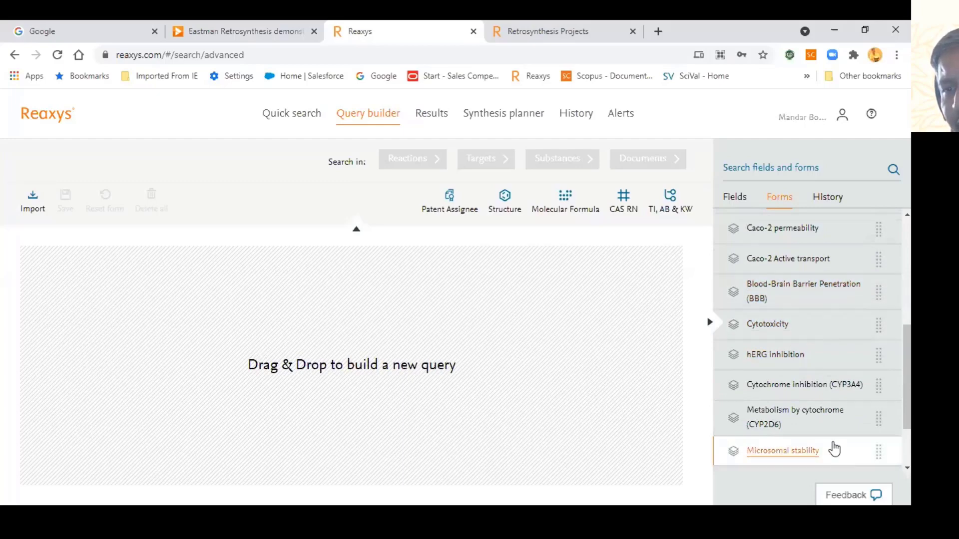
scroll(833, 439, down, 2)
scroll(826, 387, down, 1)
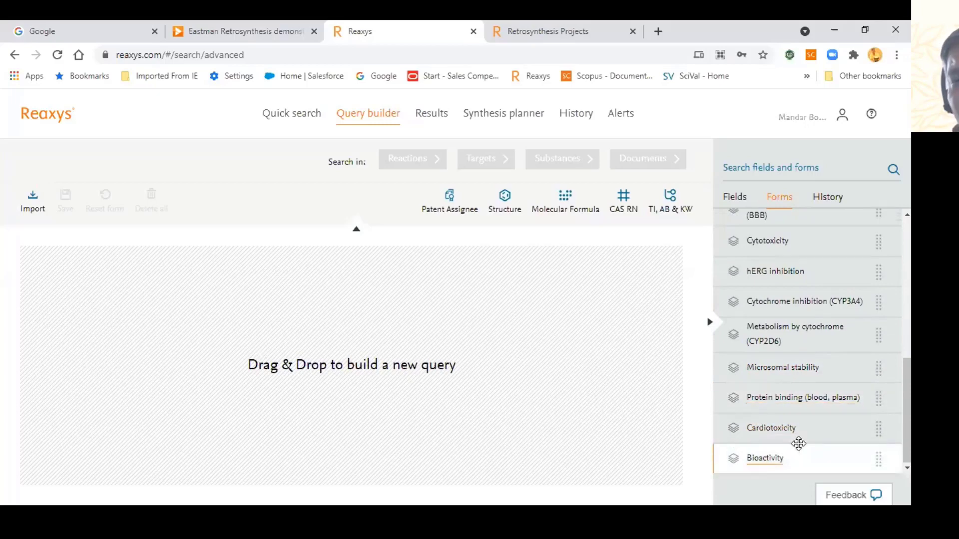
scroll(799, 443, up, 5)
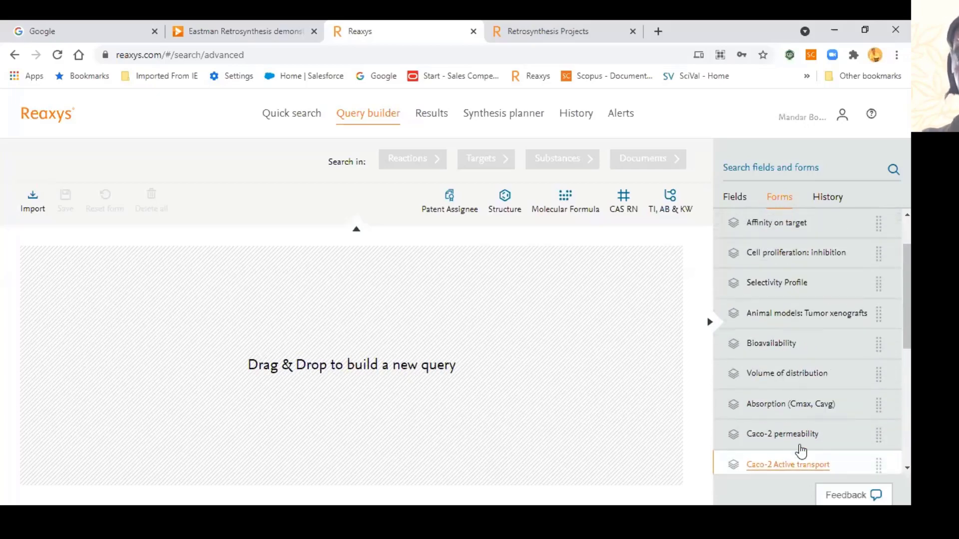
scroll(801, 450, up, 2)
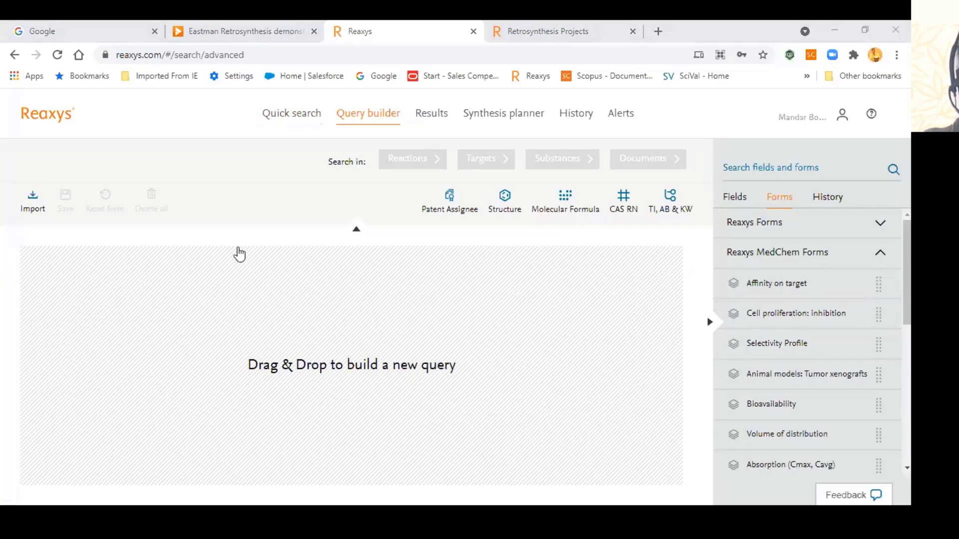
click(289, 239)
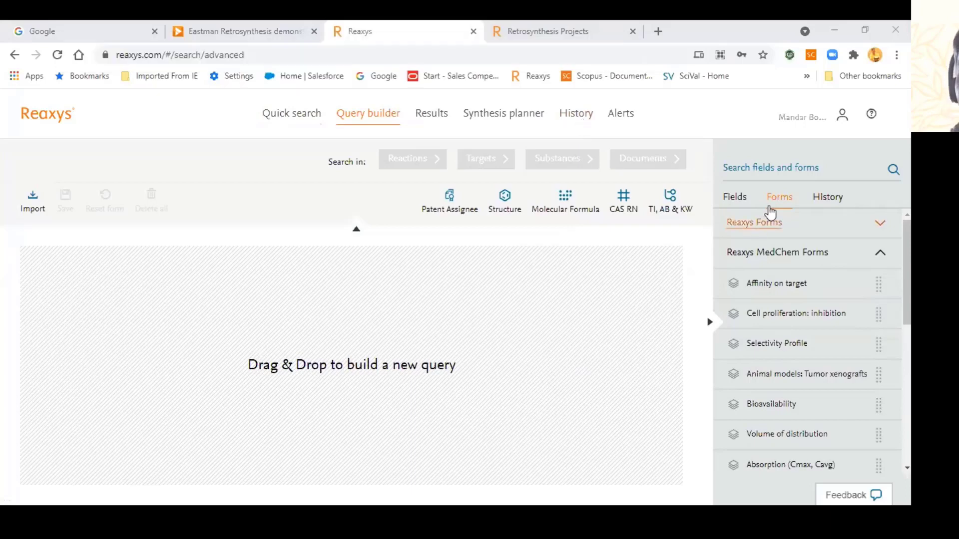
Step: Reuse the 'isola' field search to add Isolated from Natural Source to the query
click(758, 171)
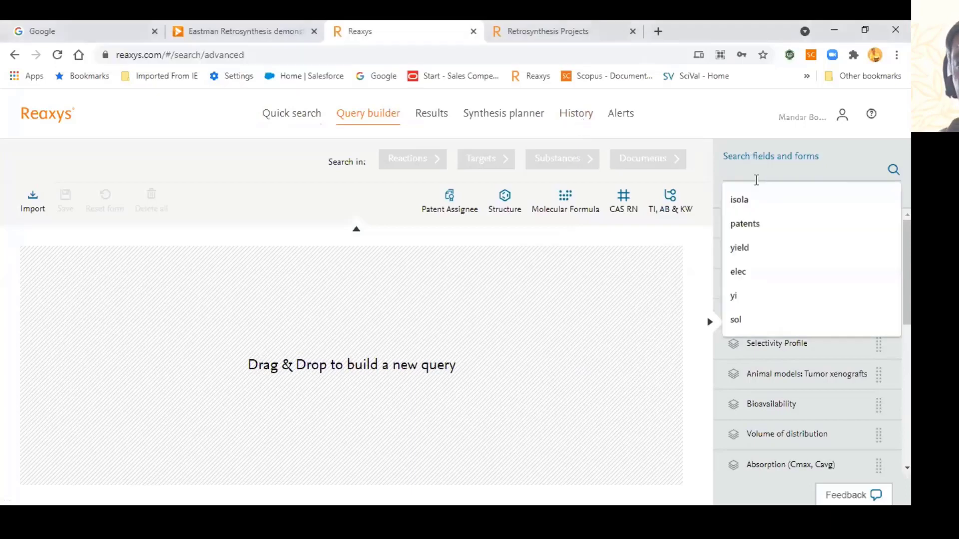
click(753, 199)
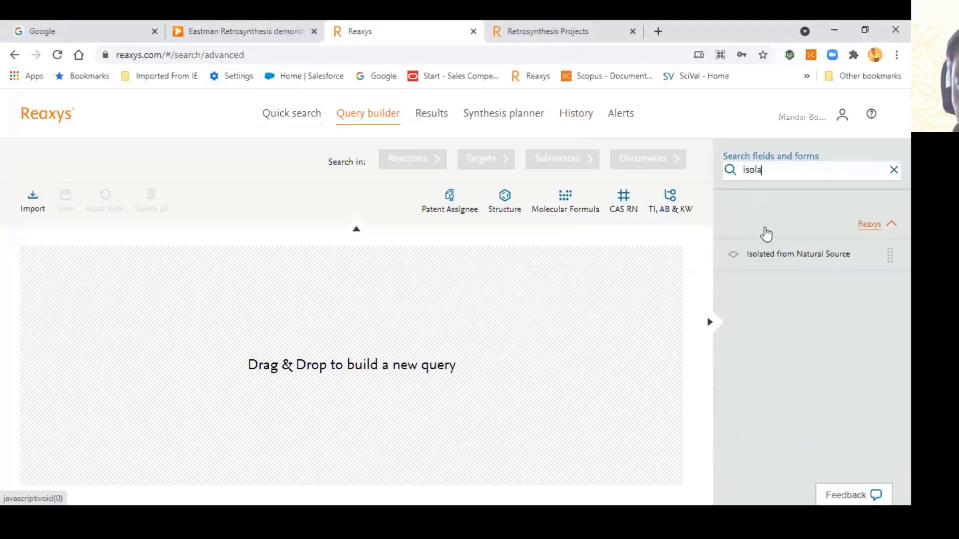
click(773, 255)
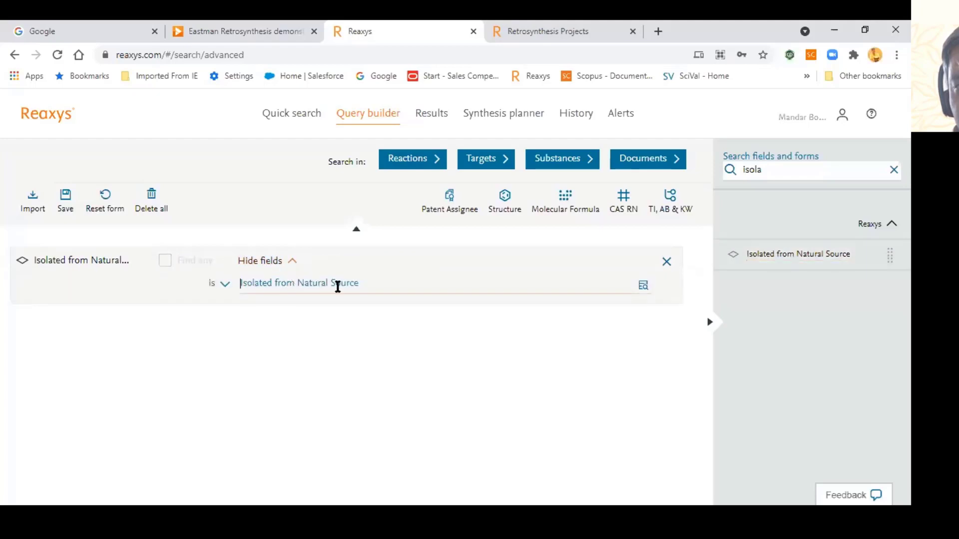
click(288, 271)
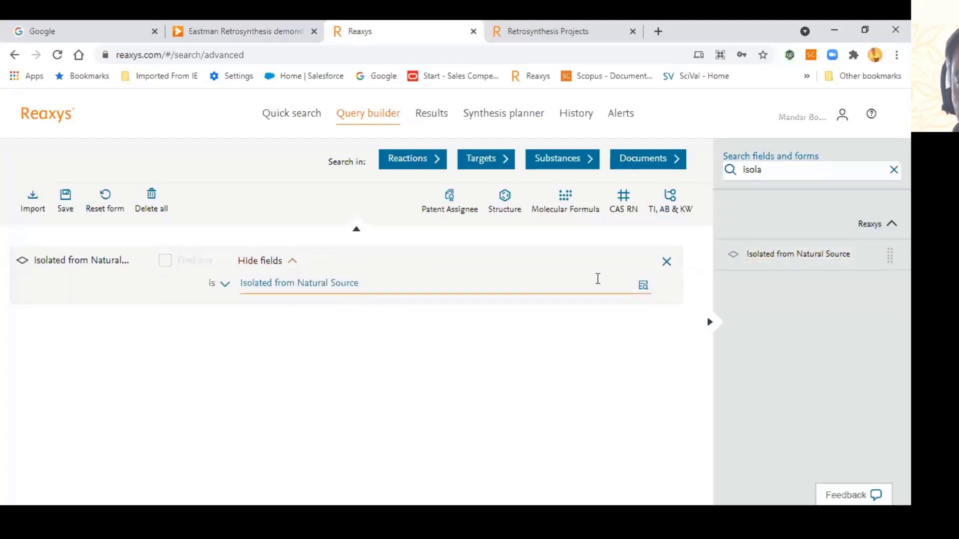
Step: Add a Titles, Abstracts & Keywords row set to anticancer*
click(669, 201)
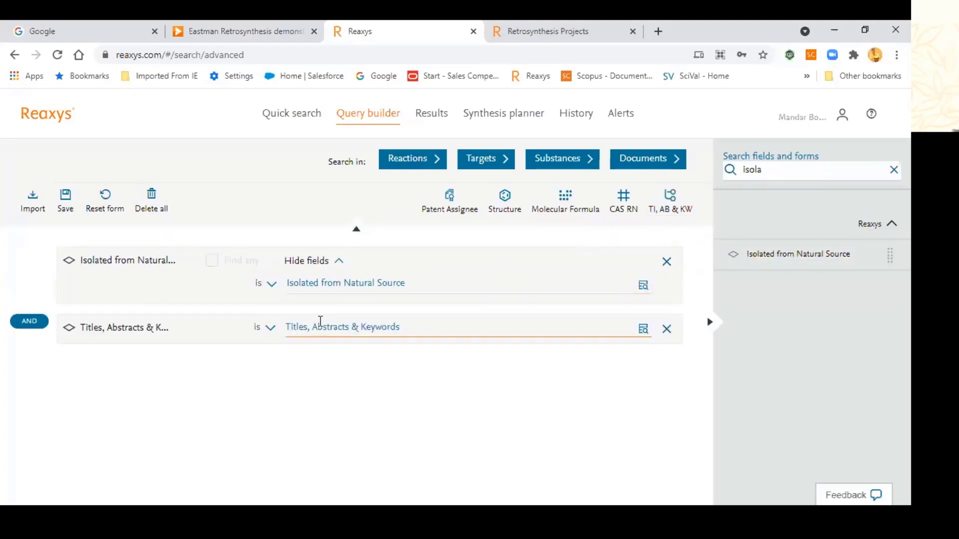
text(anticance)
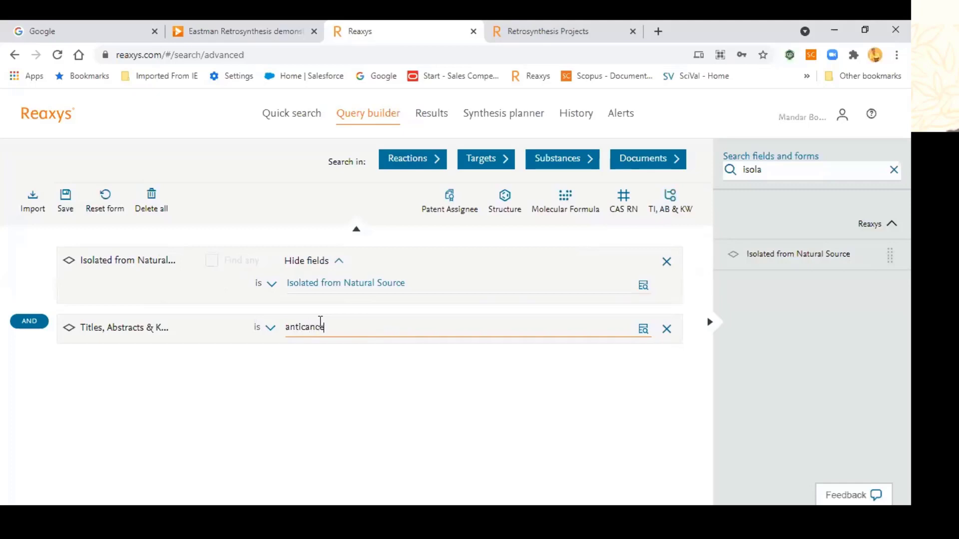
text(r*)
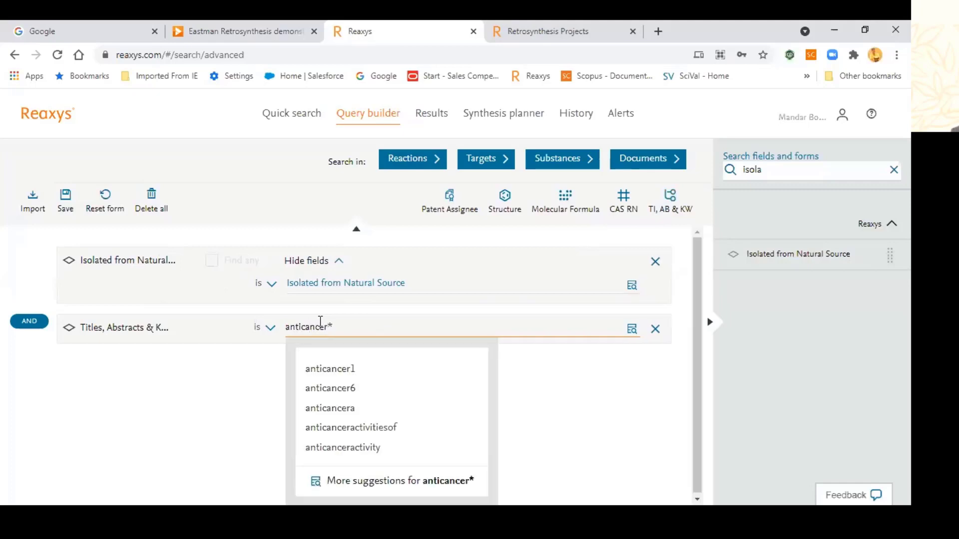
click(878, 171)
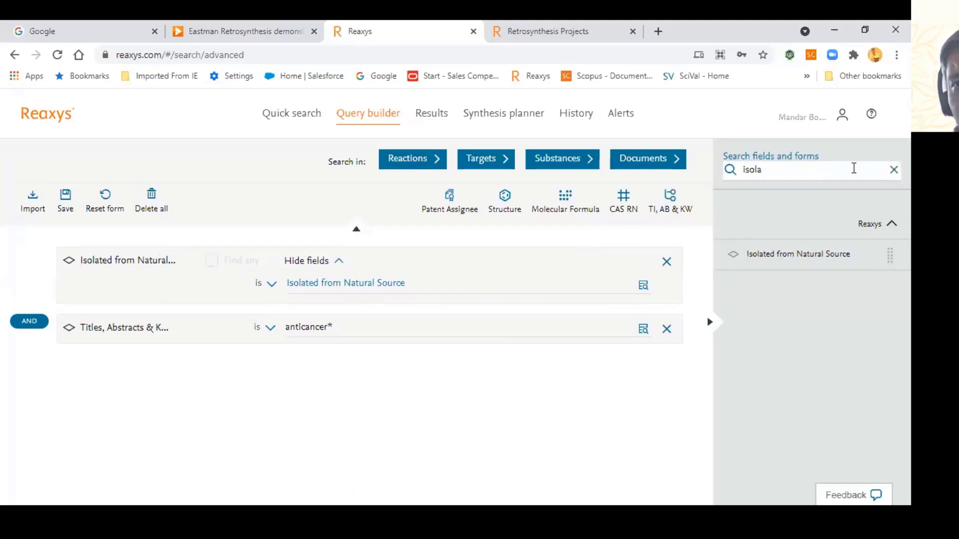
Step: Find fields with 'mol', add a Molecular Formula row set to C30*, and search Substances
click(835, 174)
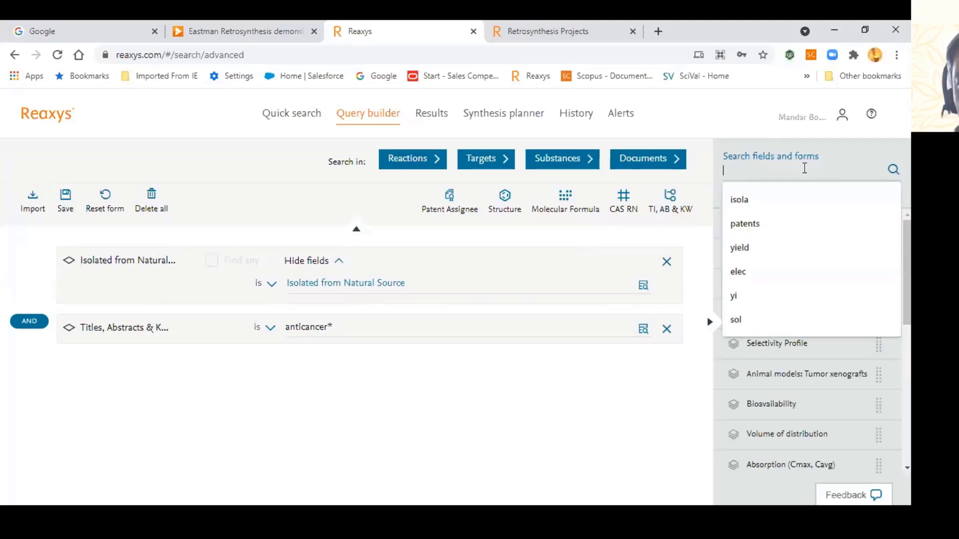
text(mol)
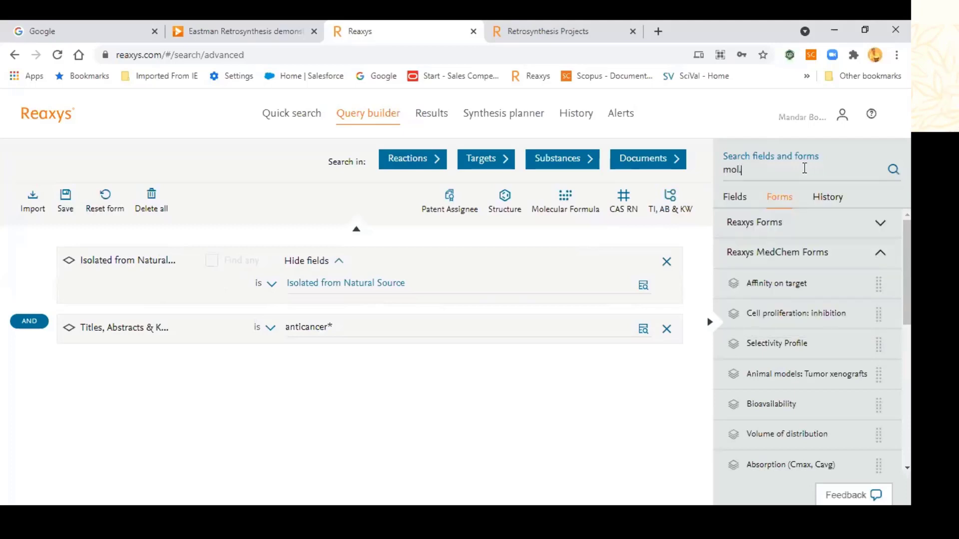
text(.)
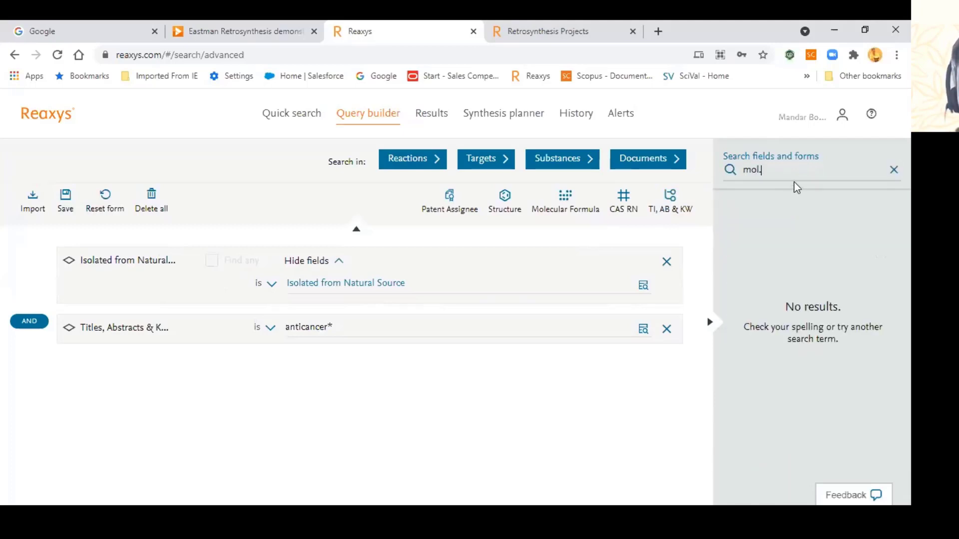
key(BackSpace)
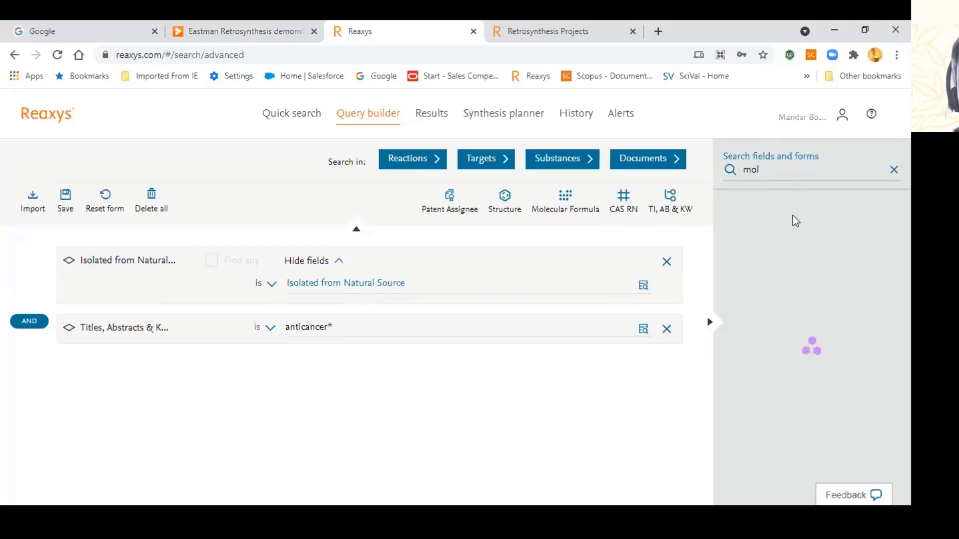
drag(803, 257, 366, 370)
text(C30*)
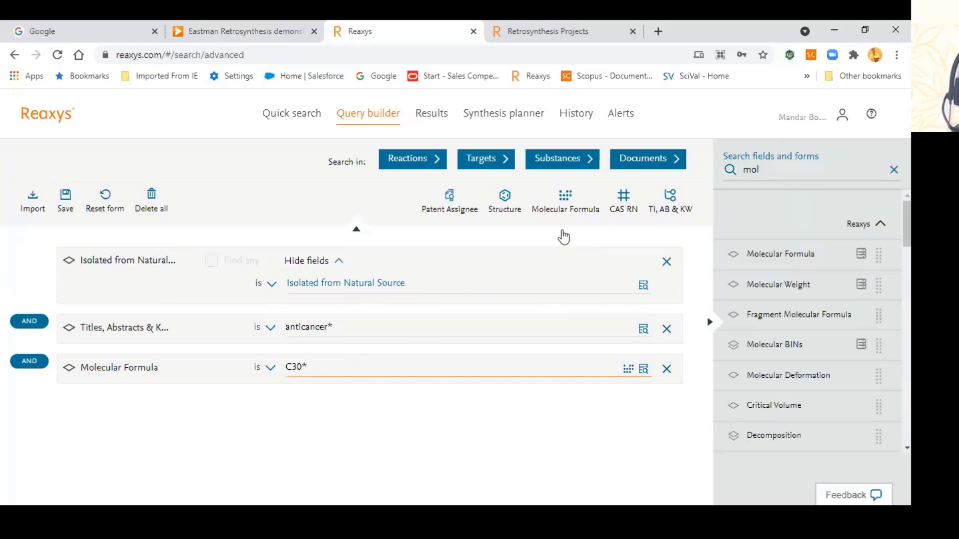
click(571, 165)
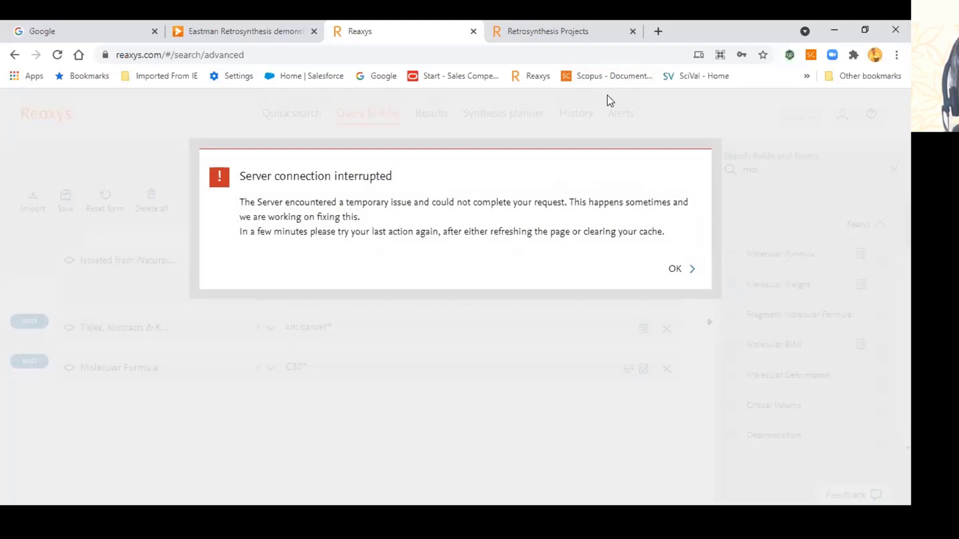
Step: Dismiss the Server connection interrupted error and rerun the Substances search
click(669, 274)
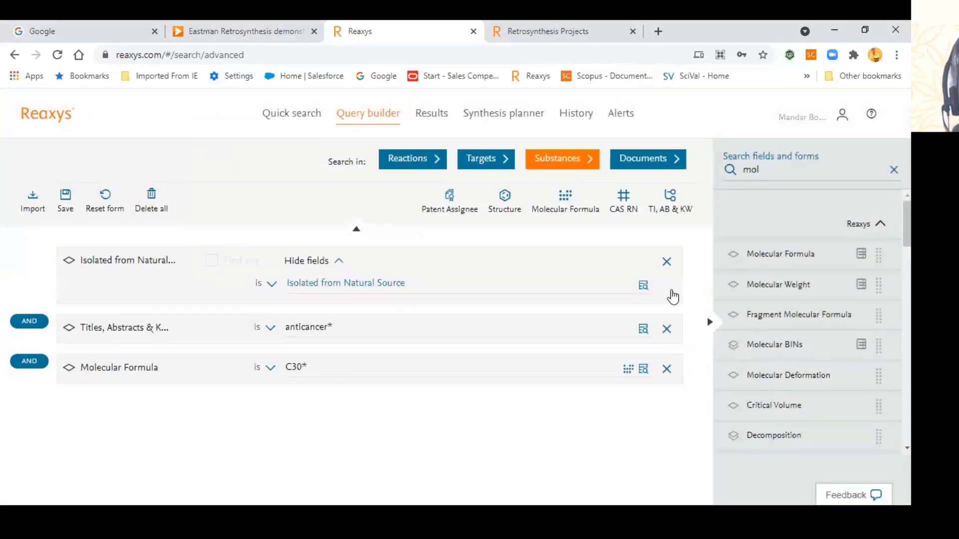
click(566, 161)
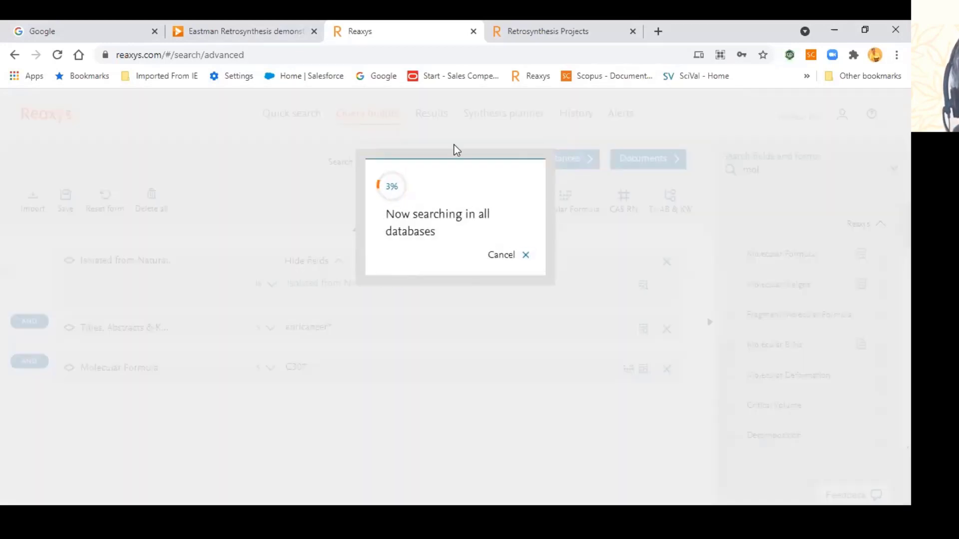
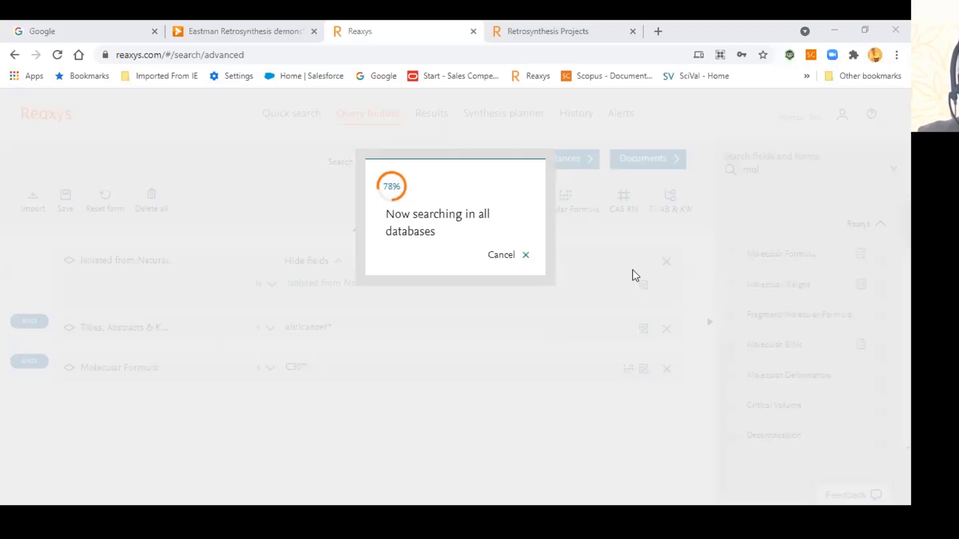
Step: Cancel the running natural-source search and delete its three Query builder conditions
click(502, 255)
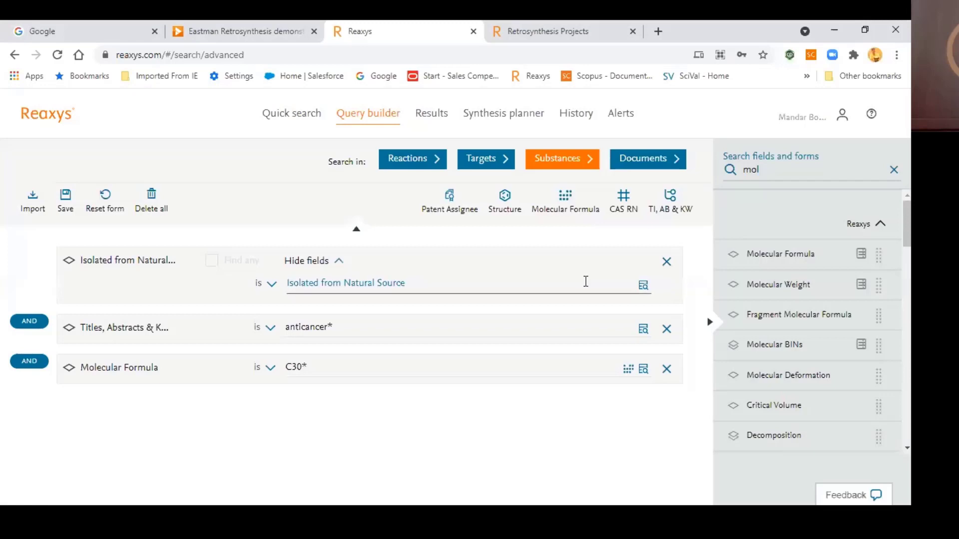
click(667, 268)
click(667, 269)
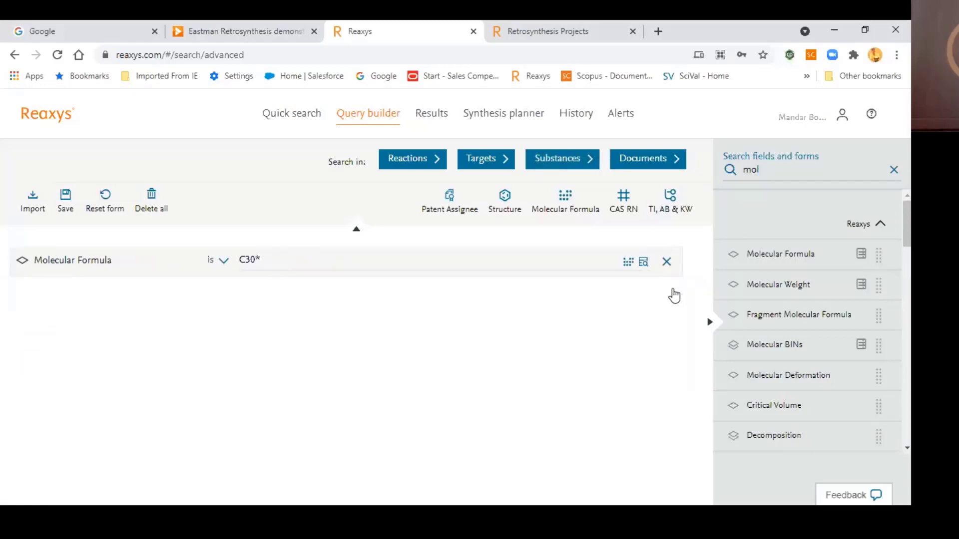
click(667, 264)
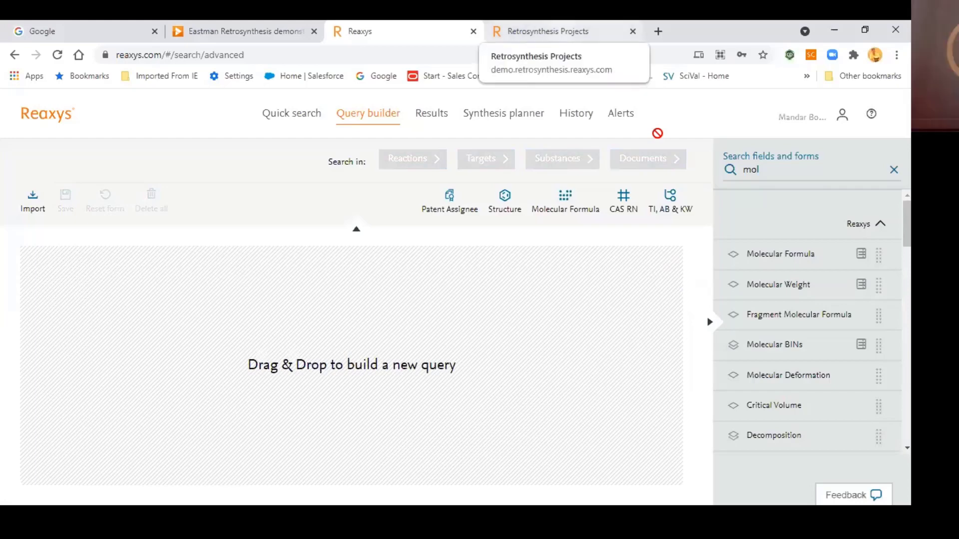
Step: Quick-search 'eribulin mesylate', dismiss the network warning, then reopen and select the search text
click(298, 116)
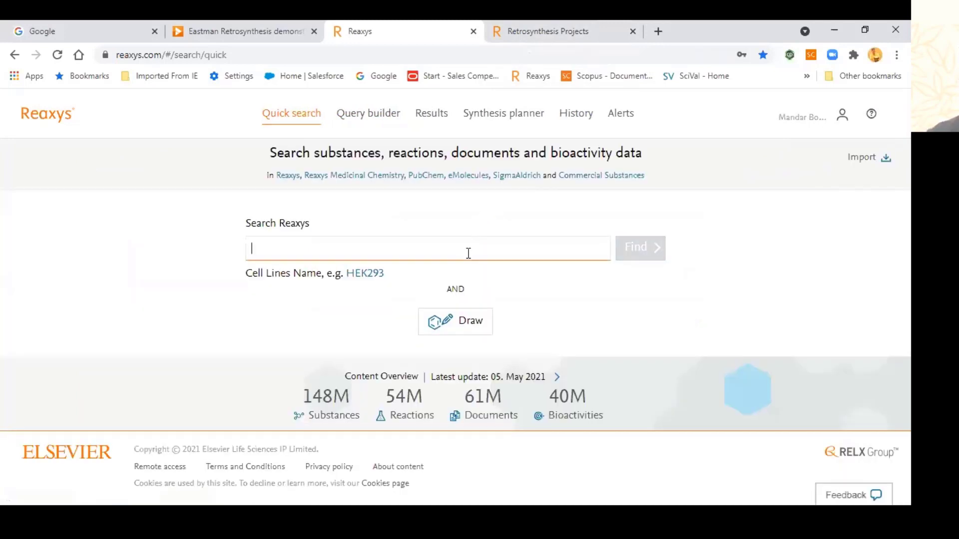
text(a)
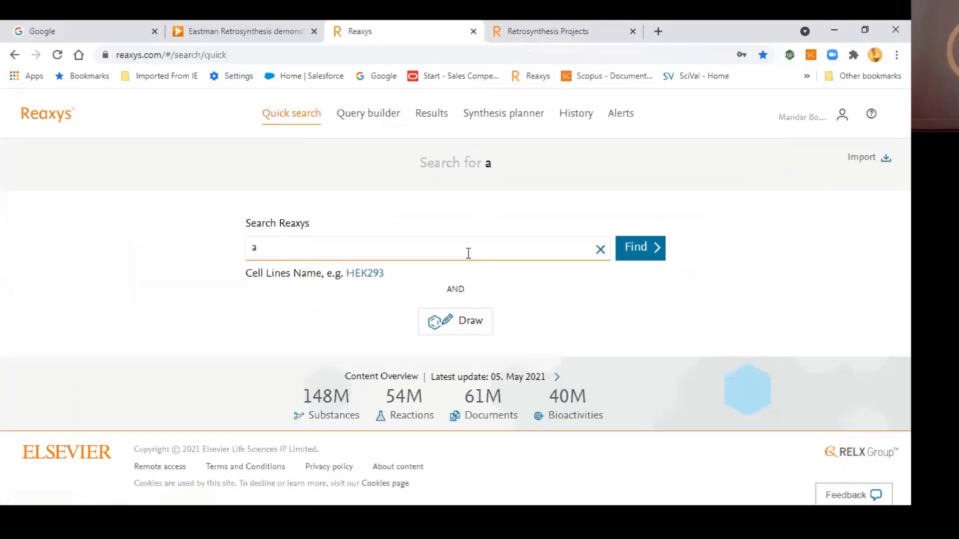
key(BackSpace)
text(eribulin)
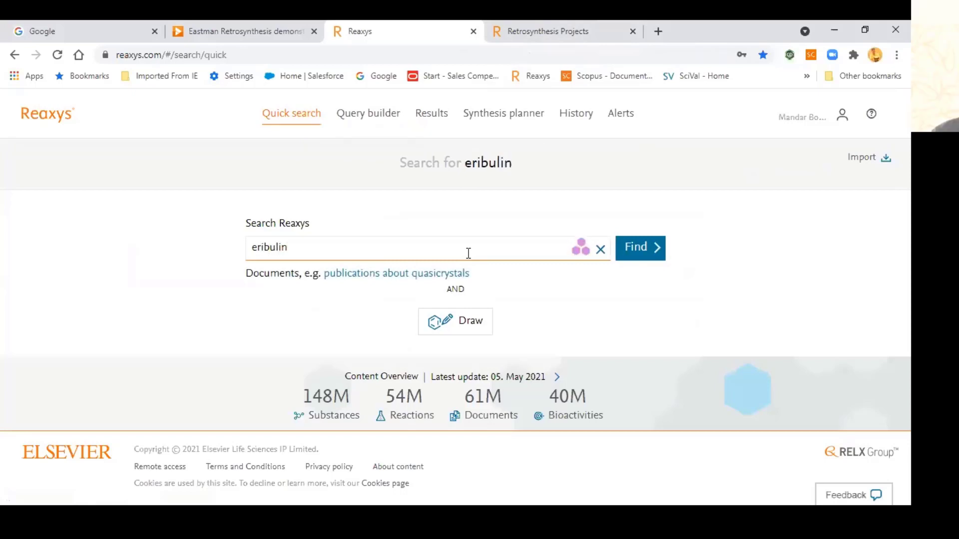
text(mesylate)
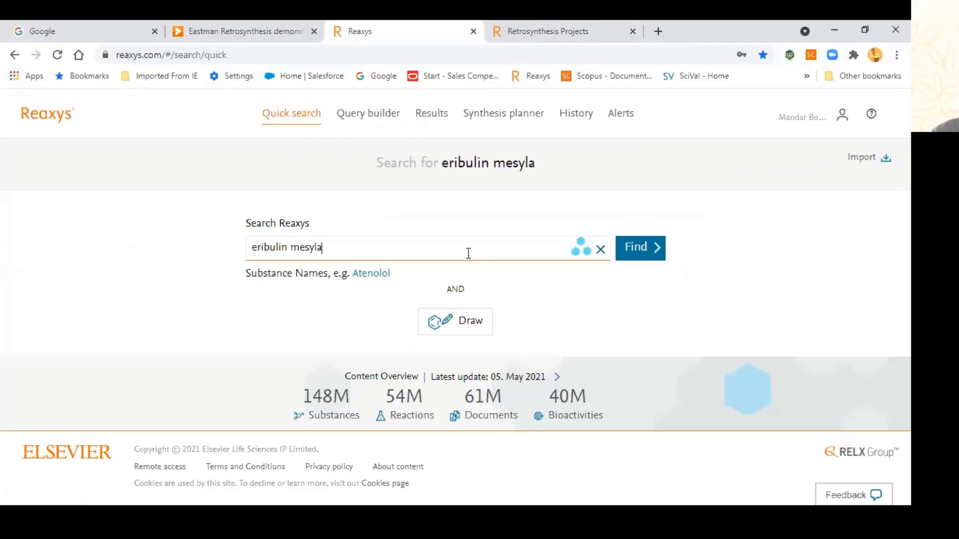
key(Return)
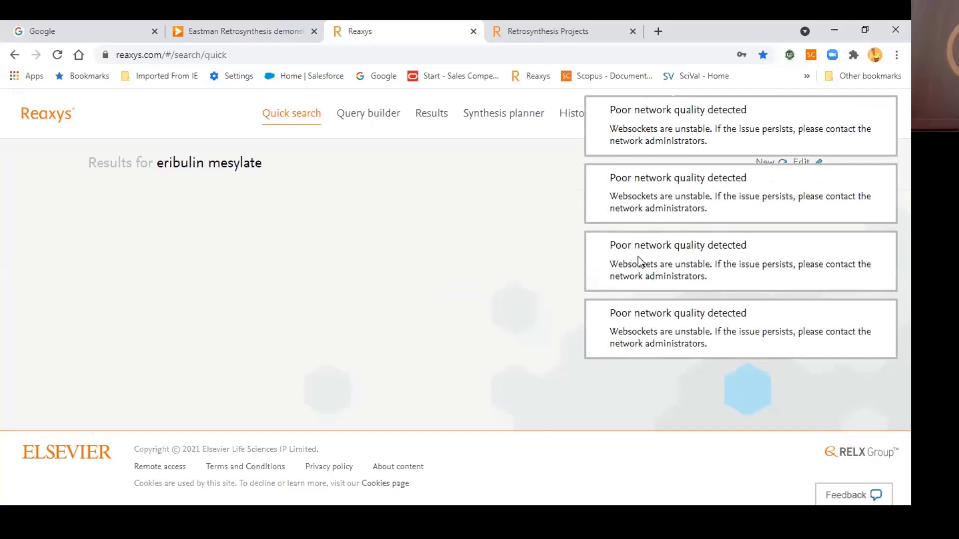
click(598, 280)
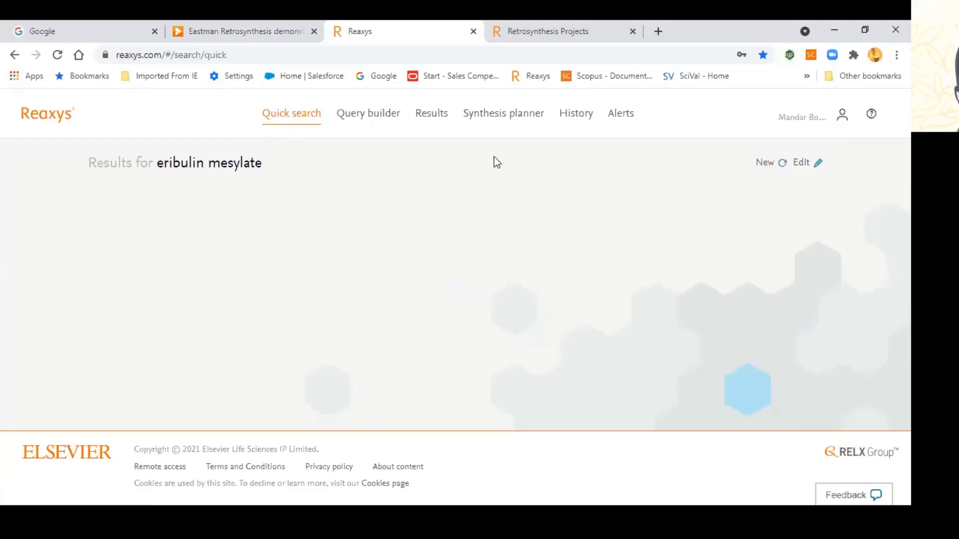
click(801, 163)
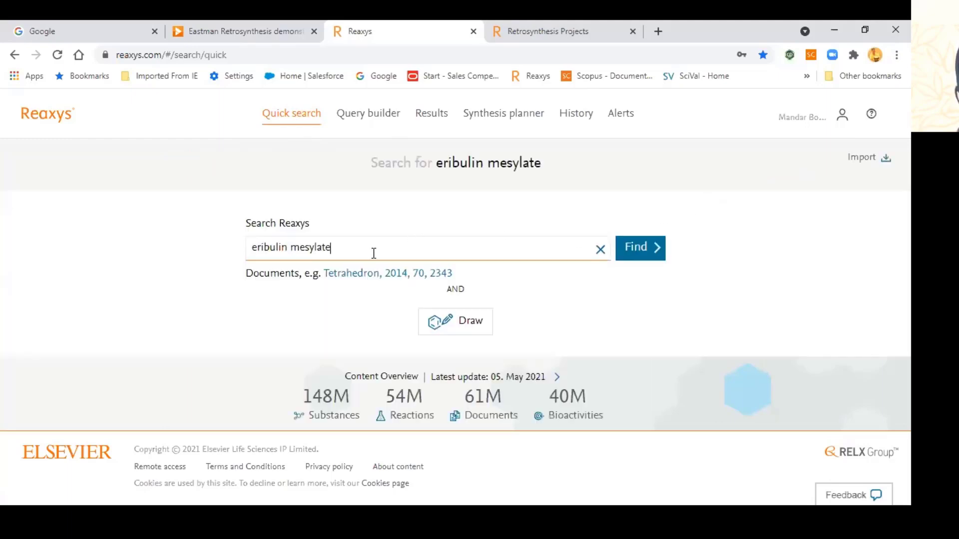
key(ctrl+a)
key(ctrl+c)
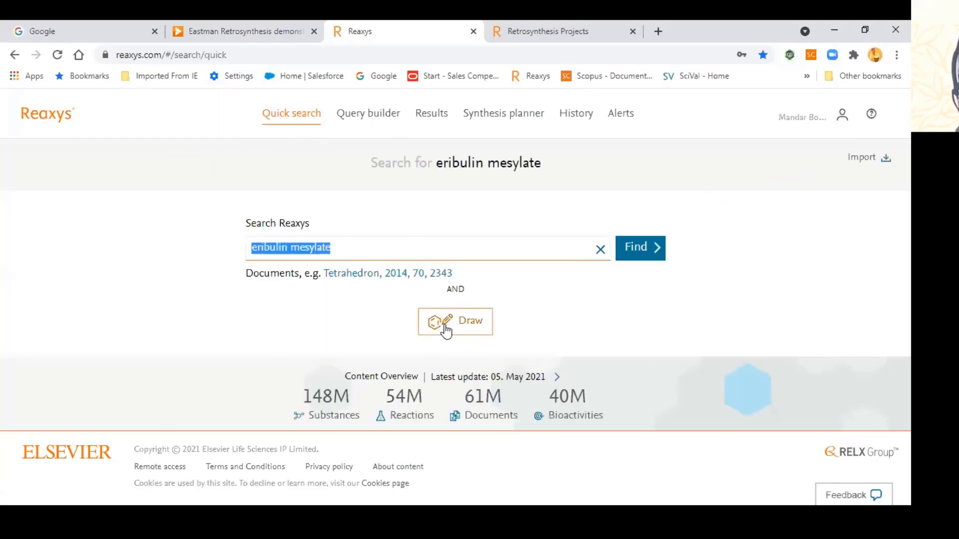
Step: Generate the eribulin mesylate structure from its pasted name in the drawing editor
click(449, 329)
click(559, 166)
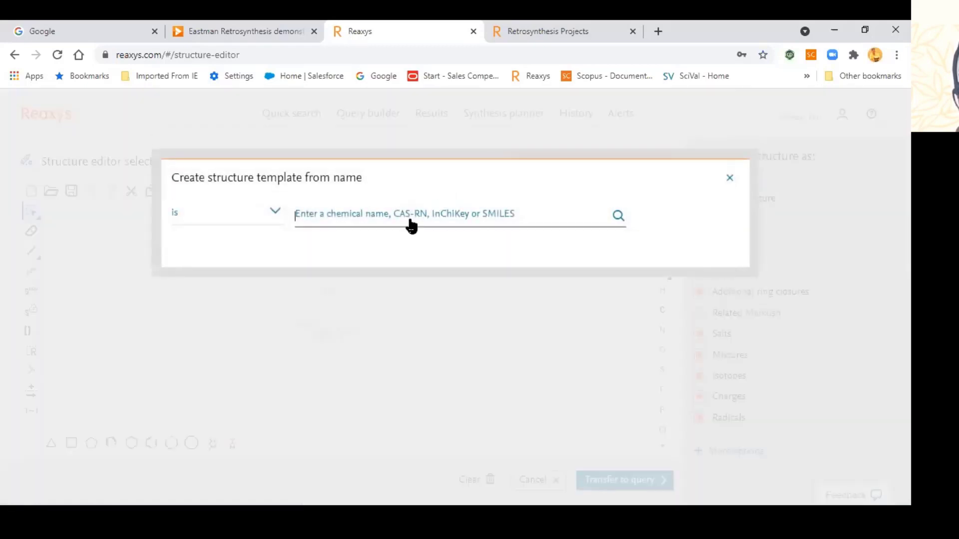
click(425, 222)
key(ctrl+v)
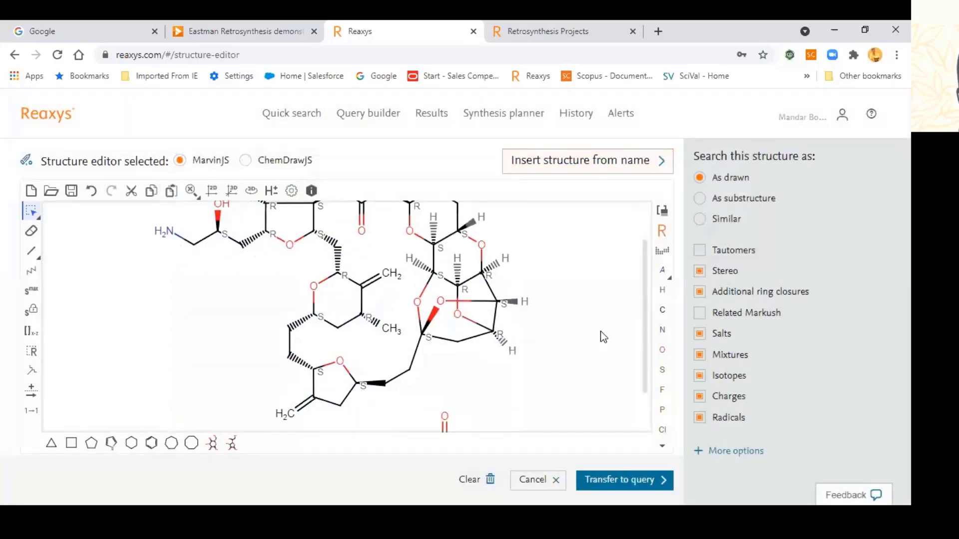
Step: Untick radicals, charges, isotopes, mixtures, salts, ring closures and stereo, then transfer to query
click(700, 419)
click(699, 397)
click(700, 376)
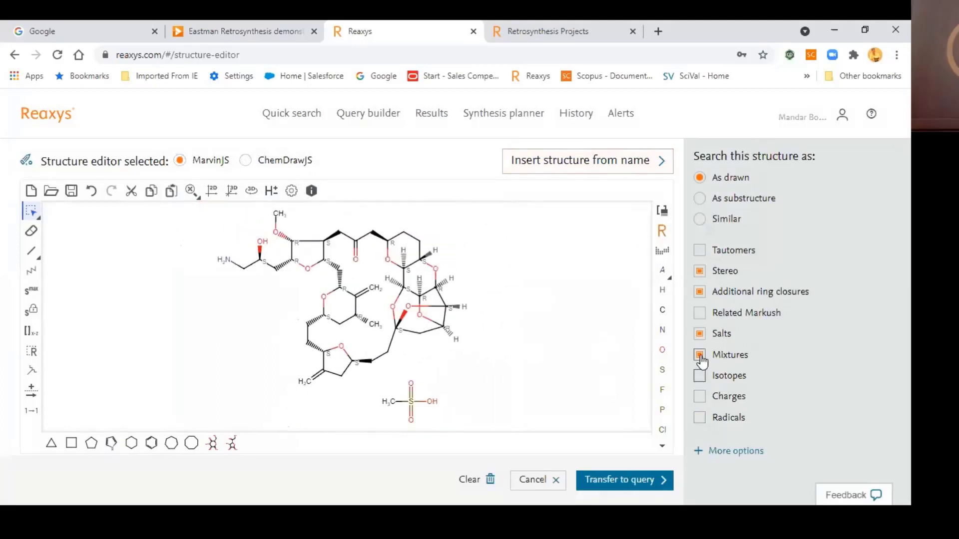
click(699, 355)
click(702, 333)
click(700, 292)
click(699, 271)
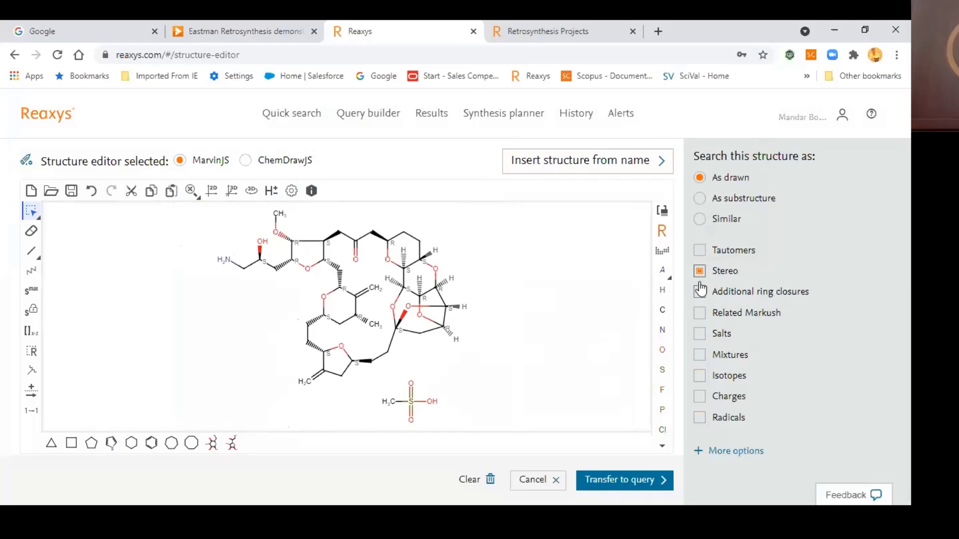
click(626, 481)
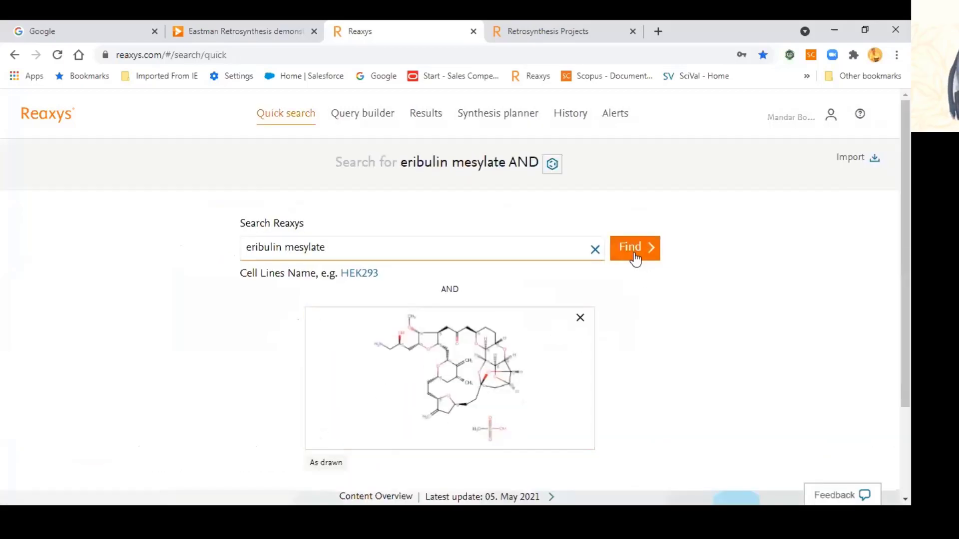
Step: Run the eribulin mesylate plus structure search and review the 135-document, 389-document and substance hits
click(633, 253)
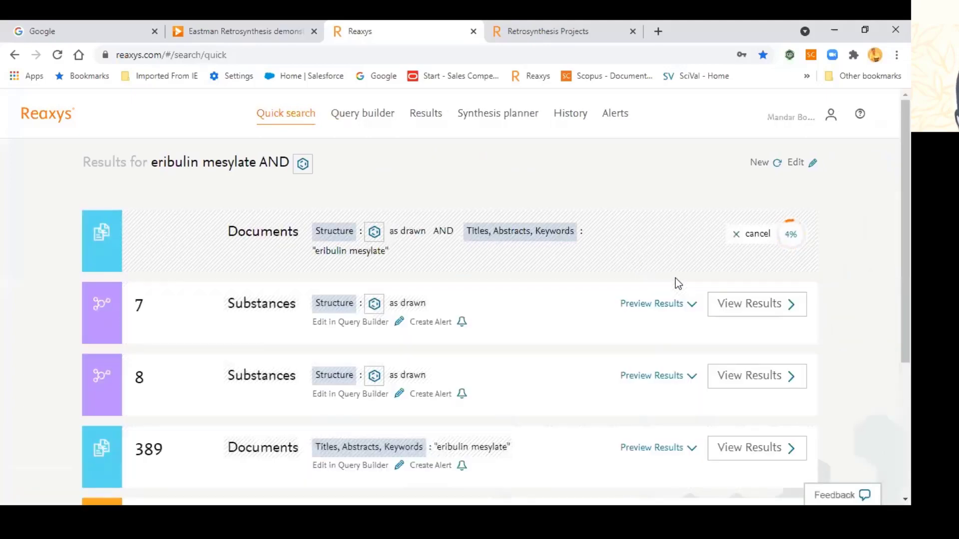
scroll(675, 277, down, 5)
scroll(675, 278, up, 5)
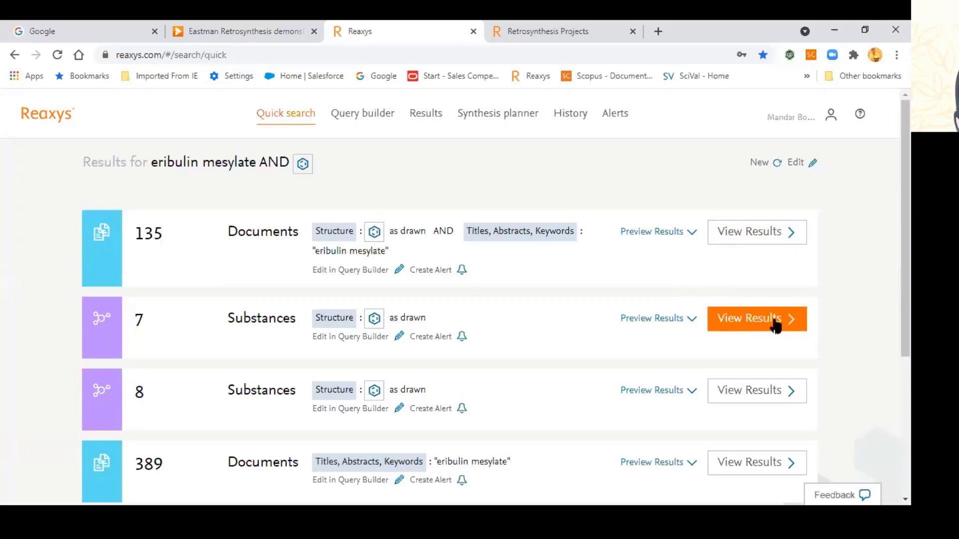
scroll(632, 262, down, 4)
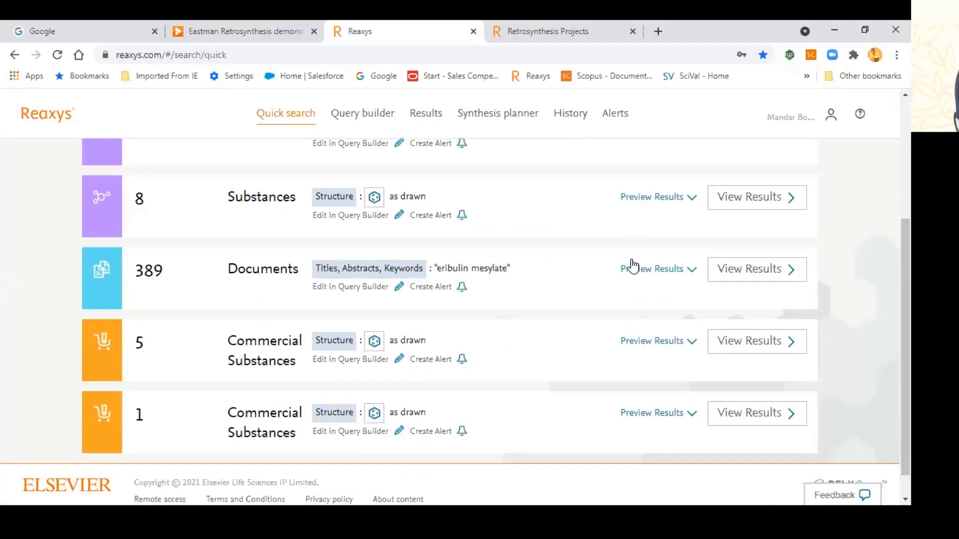
scroll(634, 268, up, 3)
scroll(632, 264, up, 1)
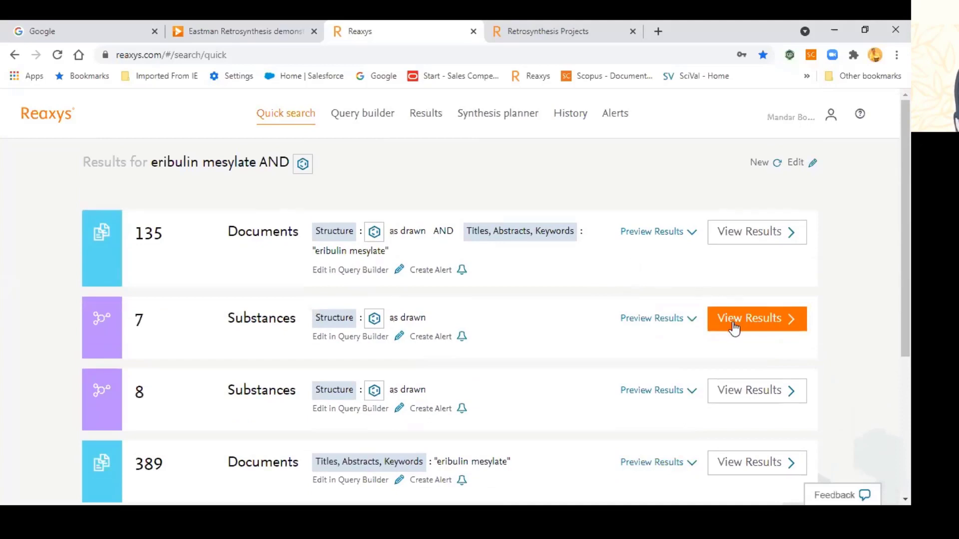
scroll(732, 328, down, 1)
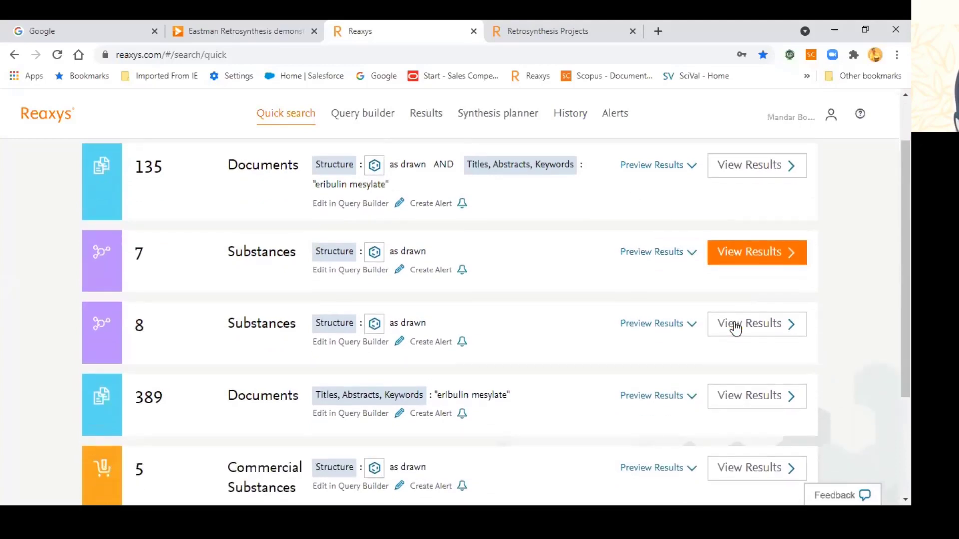
scroll(732, 328, up, 1)
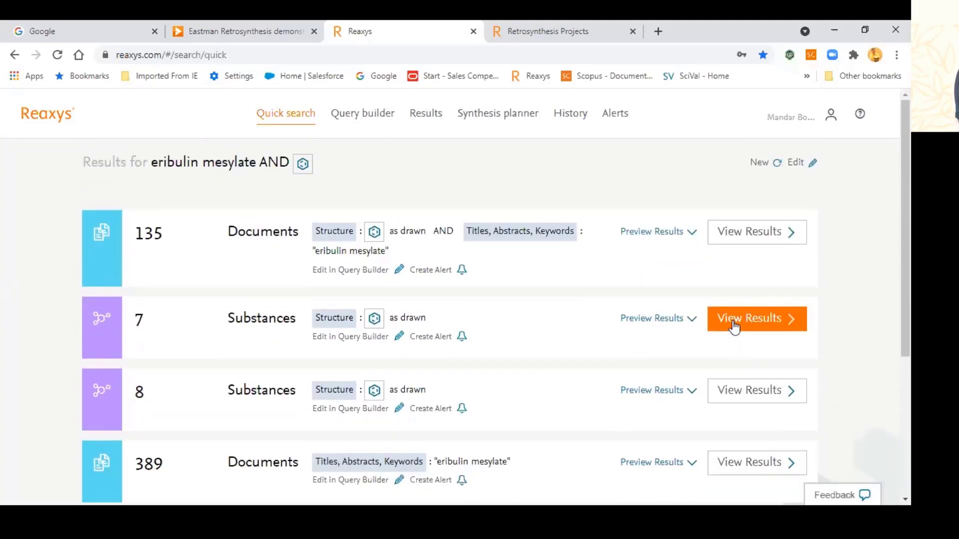
Step: Remove 'eribulin mesylate' from the search text and run the structure-only search
click(800, 167)
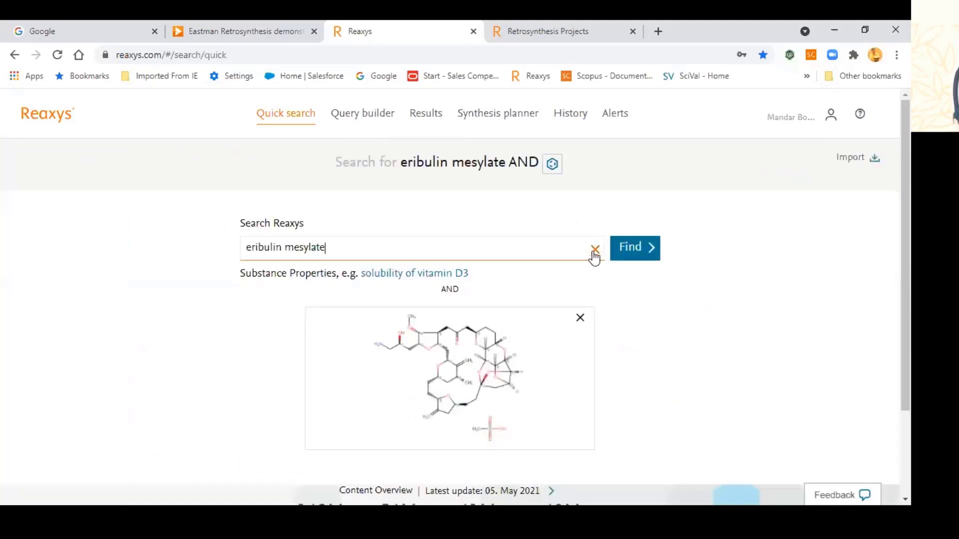
click(595, 251)
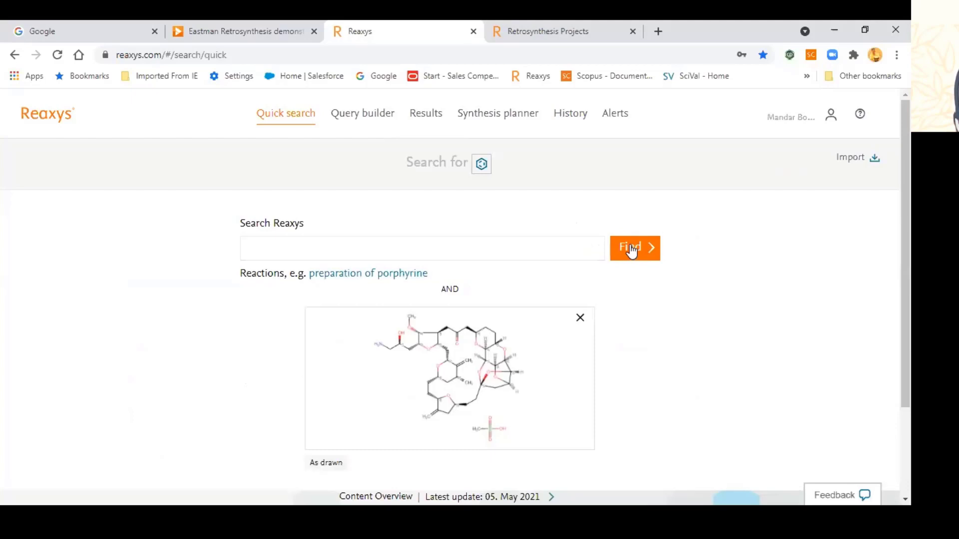
click(630, 248)
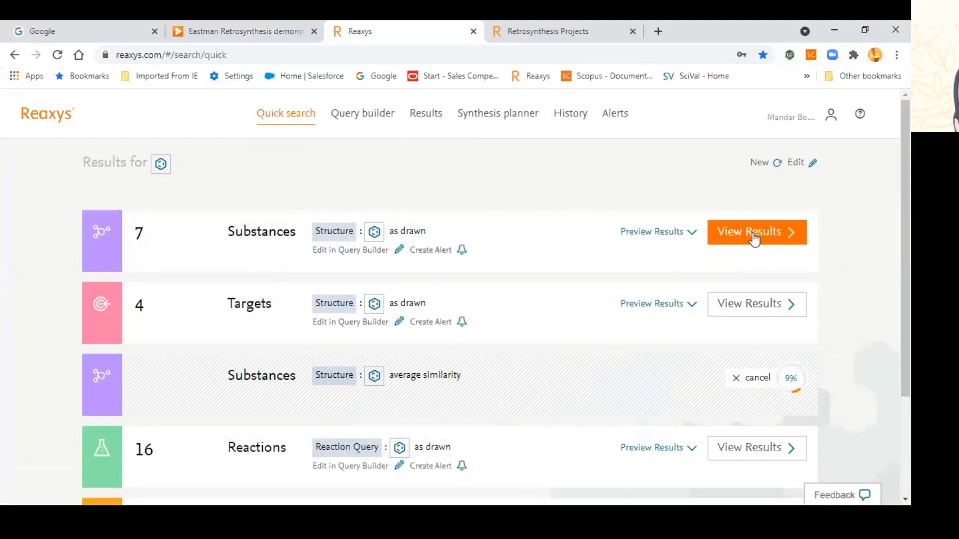
scroll(457, 240, down, 2)
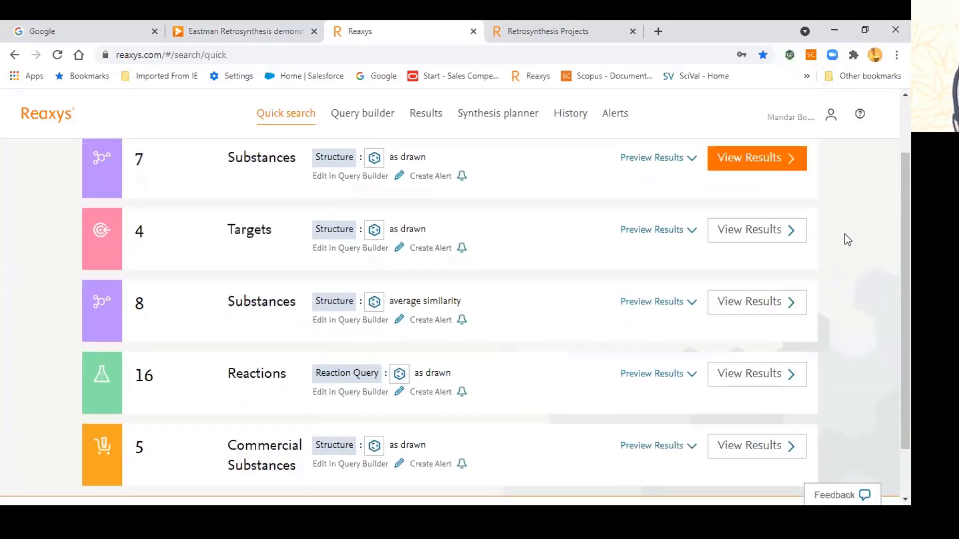
scroll(844, 237, up, 2)
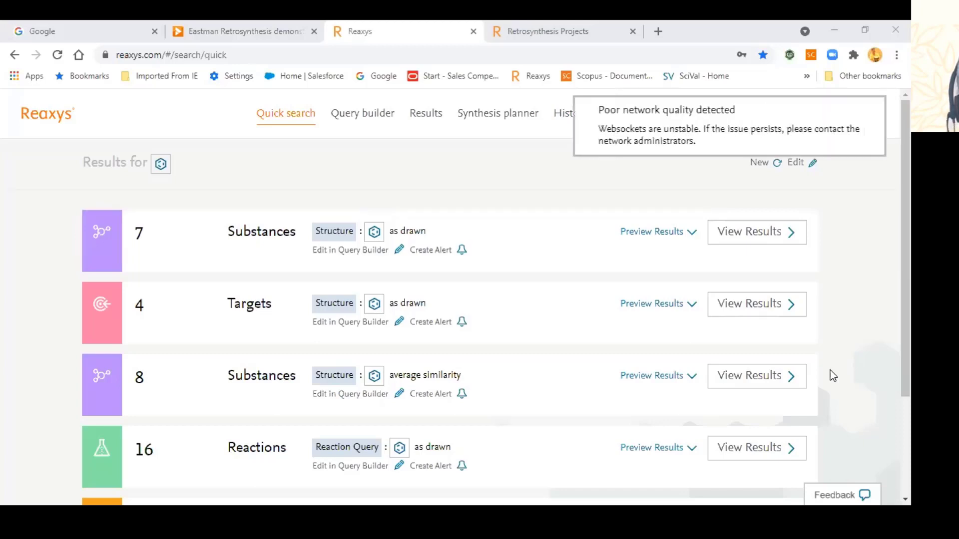
Step: Open the 7 substances matching as drawn, dismissing the expired-results warning
click(759, 243)
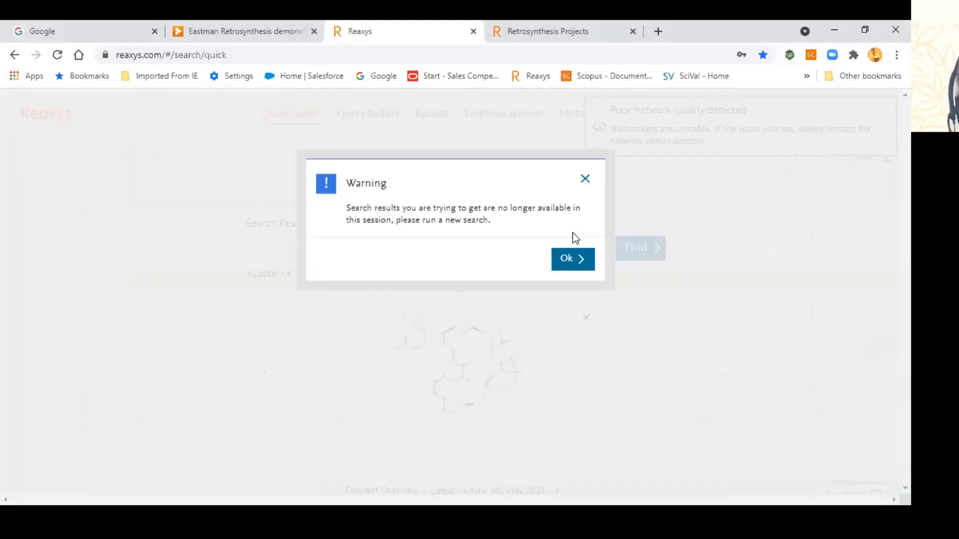
click(589, 180)
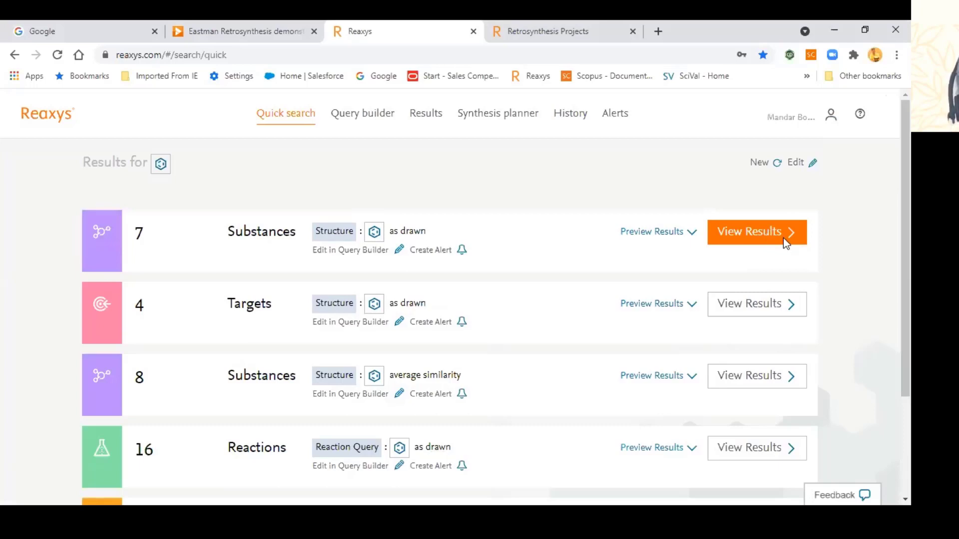
scroll(783, 238, down, 1)
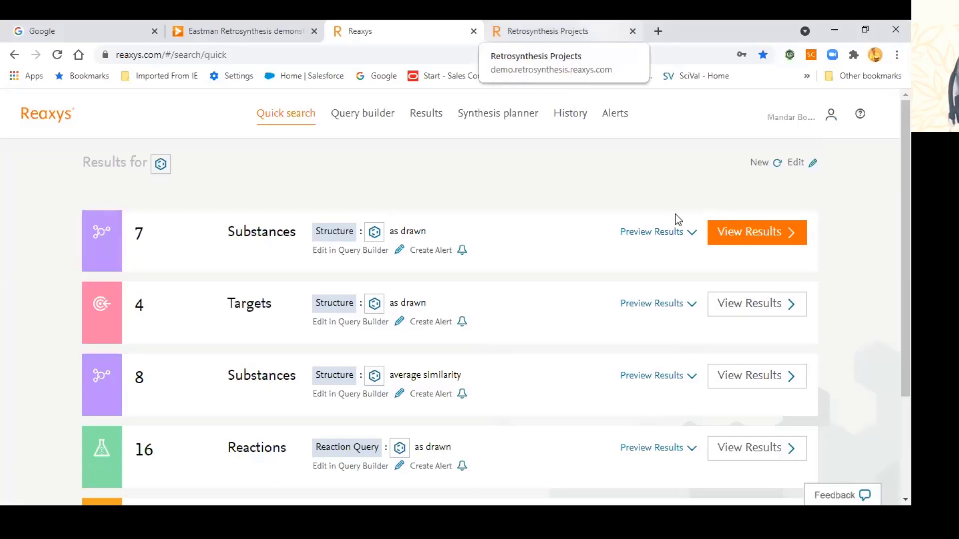
click(715, 244)
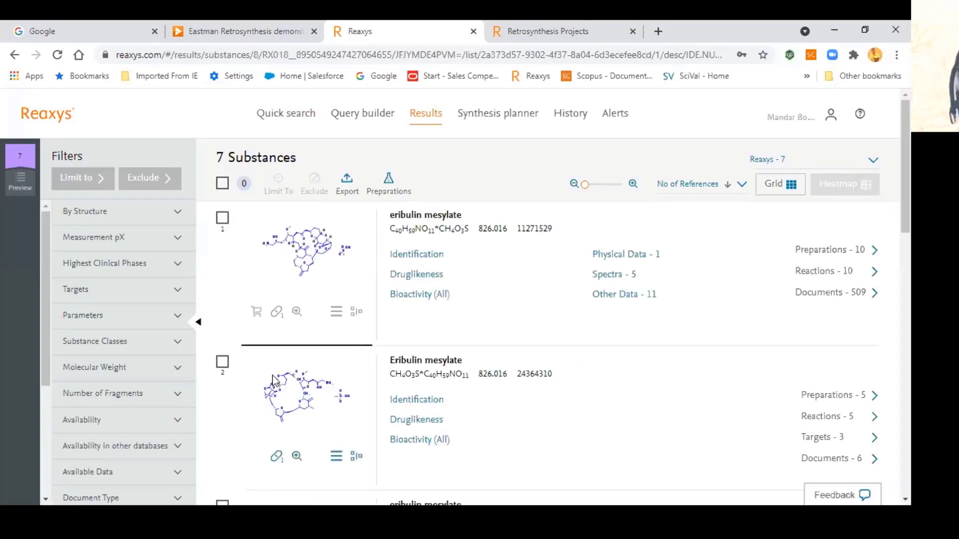
Step: Create autoplans for eribulin mesylate: 10 plans, 10 branches, 10 steps, no early stop, 30% yield
click(355, 318)
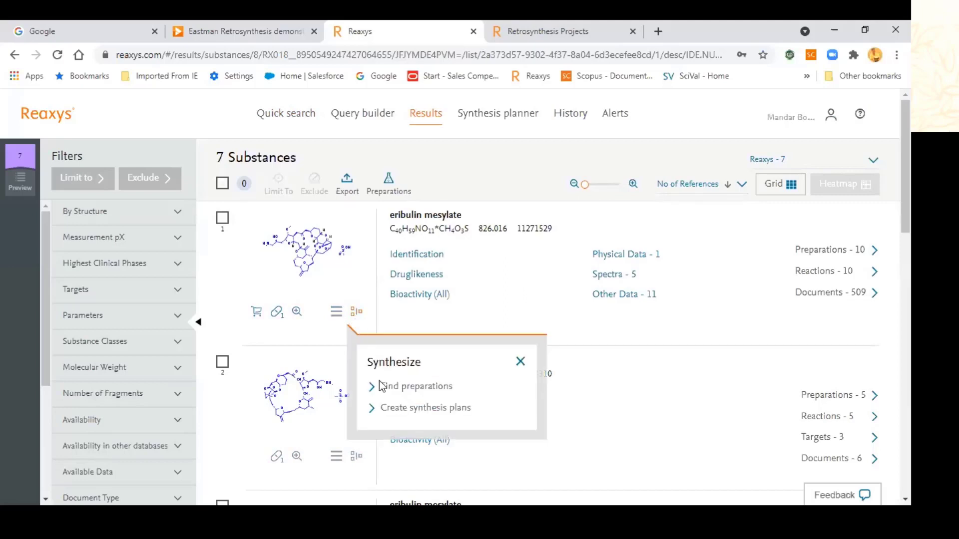
click(400, 408)
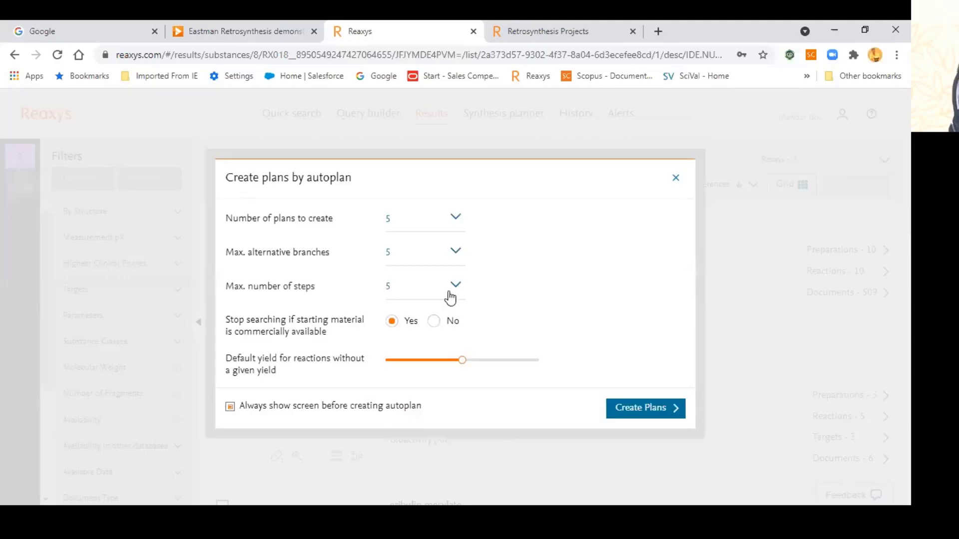
click(455, 216)
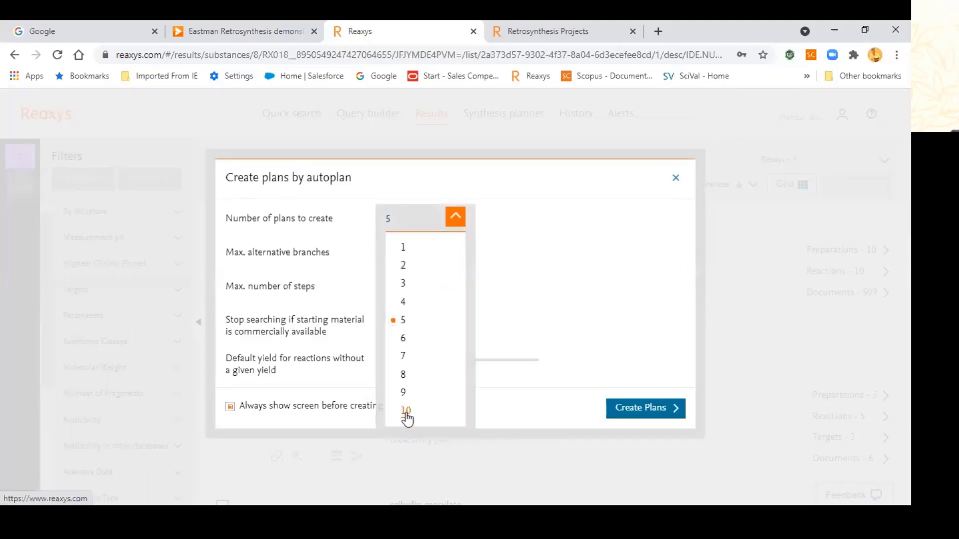
click(406, 410)
click(455, 251)
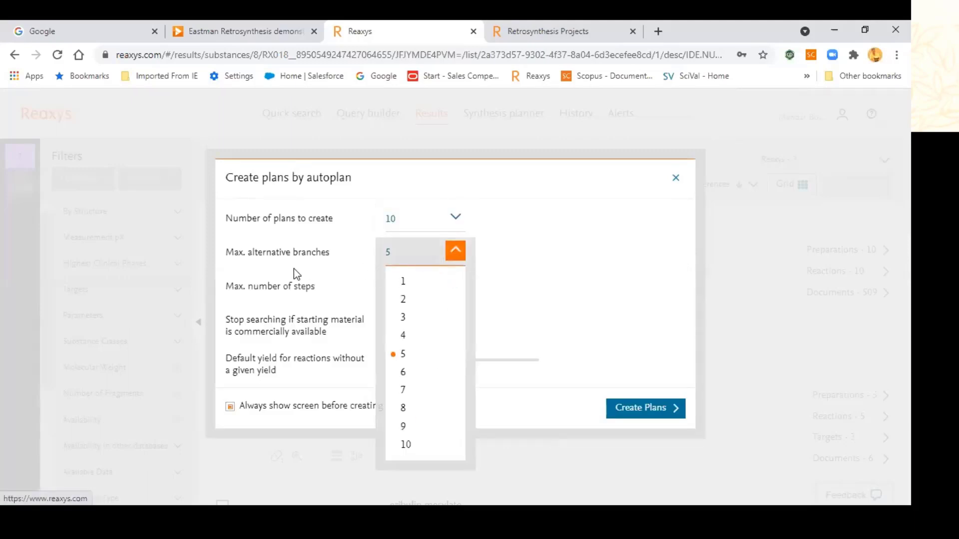
click(406, 444)
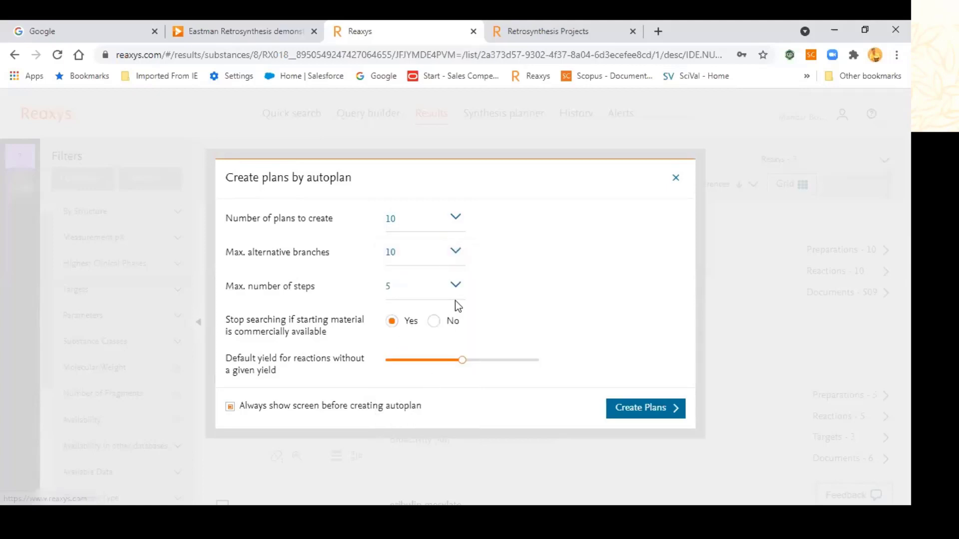
click(453, 304)
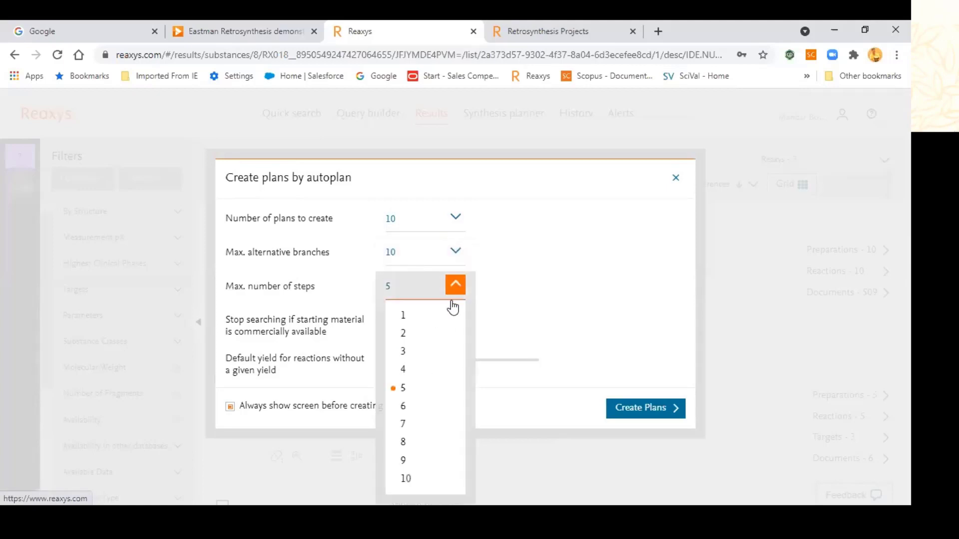
click(407, 479)
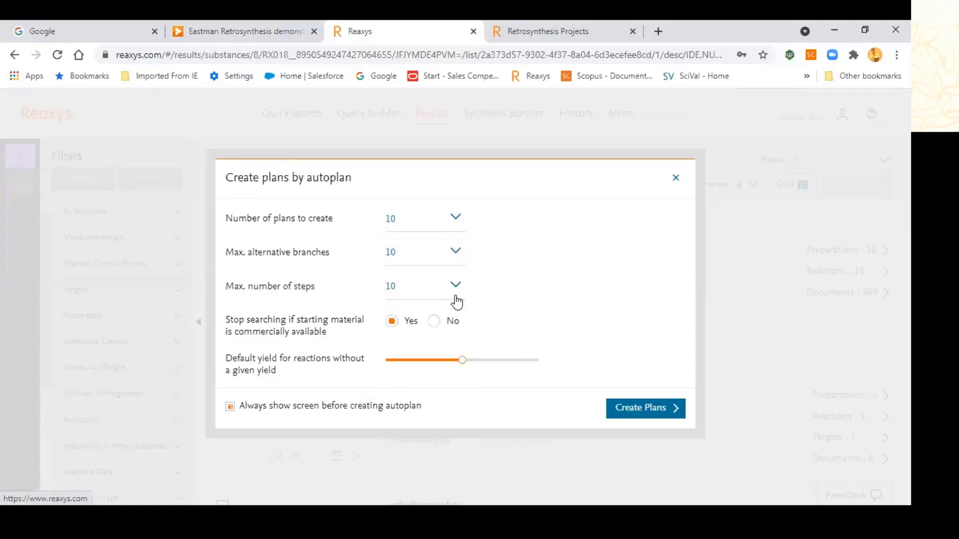
click(434, 323)
mouse_move(459, 365)
drag(459, 365, 426, 368)
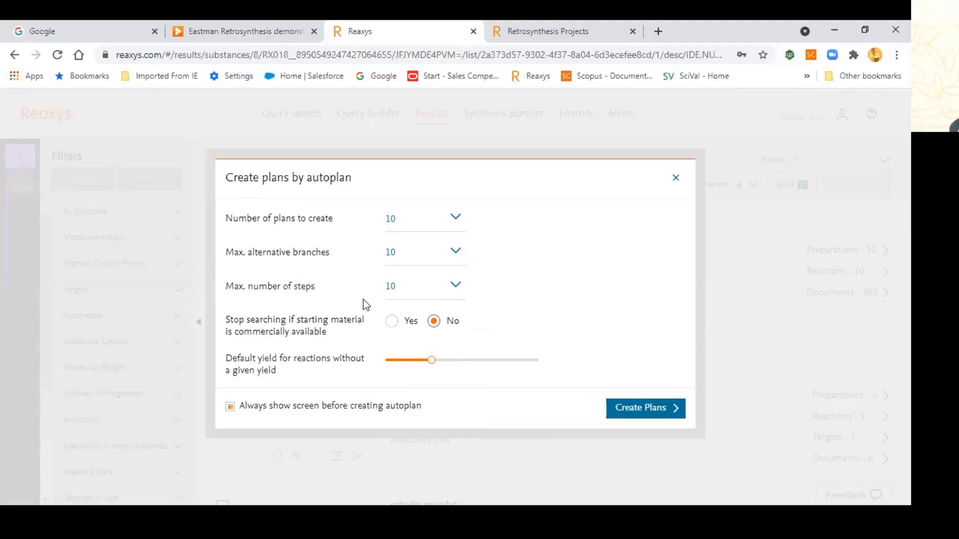
click(629, 414)
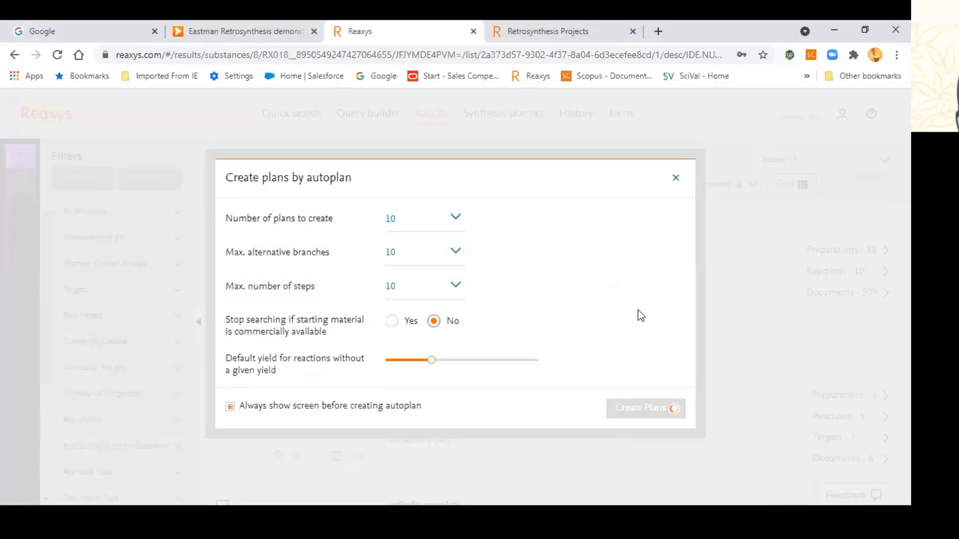
Step: Bring up Retrosynthesis Projects and keep the full synthesis plan length at 20
click(500, 26)
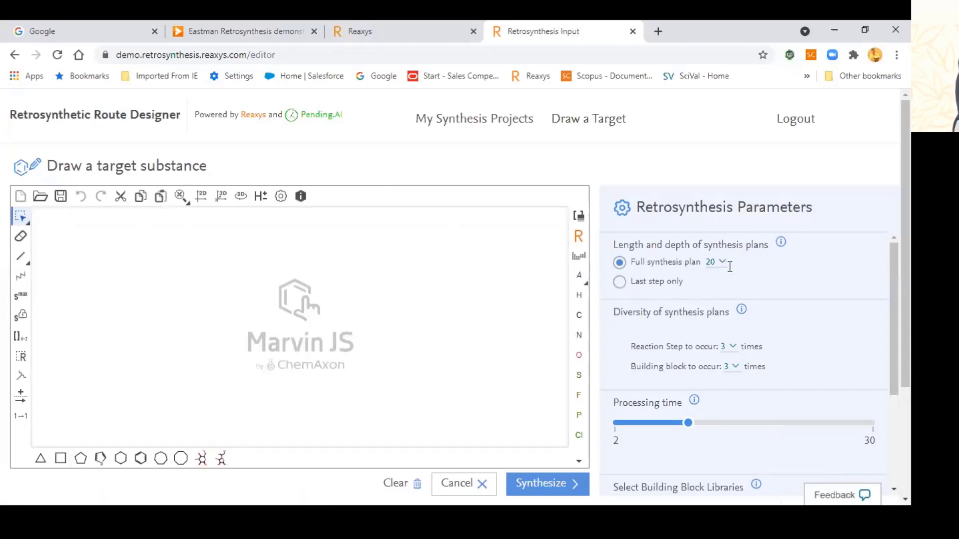
scroll(725, 267, down, 1)
scroll(726, 267, up, 1)
click(718, 262)
click(788, 288)
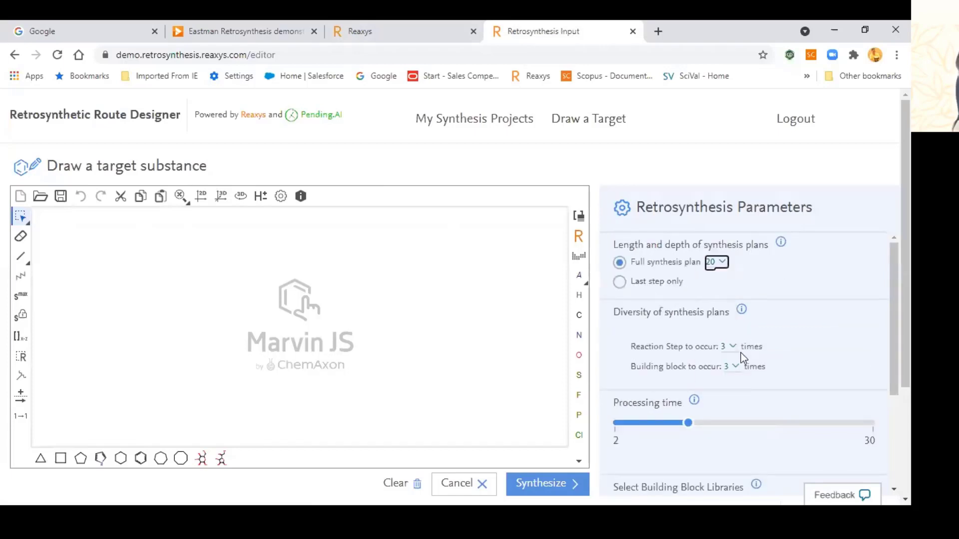
Step: Look through the remaining retrosynthesis parameters, then cancel the new target
scroll(707, 321, down, 1)
scroll(720, 348, up, 1)
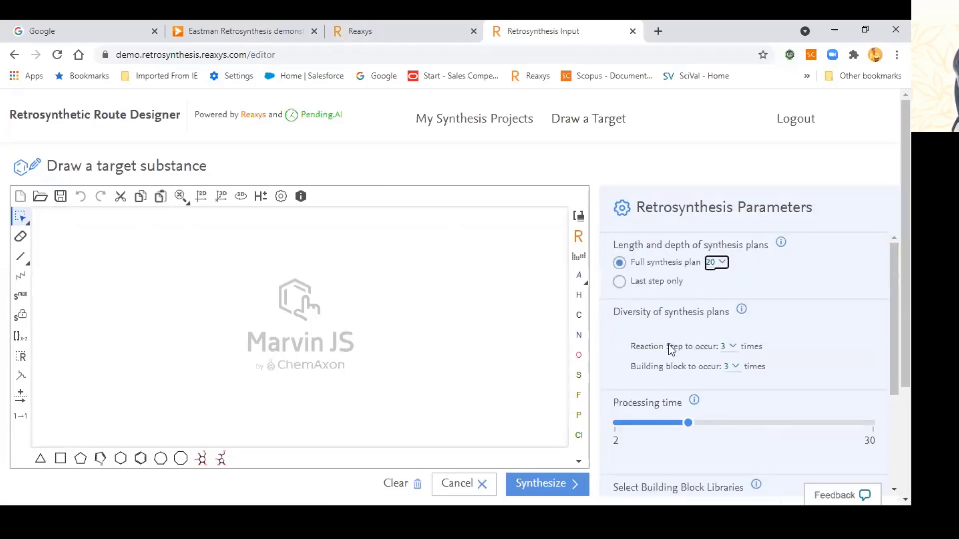
scroll(671, 349, down, 1)
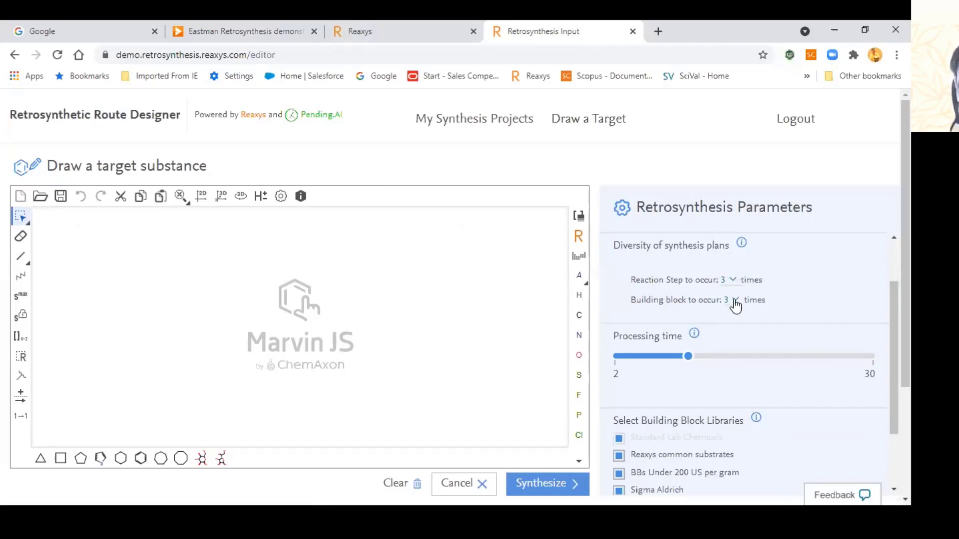
scroll(742, 345, down, 3)
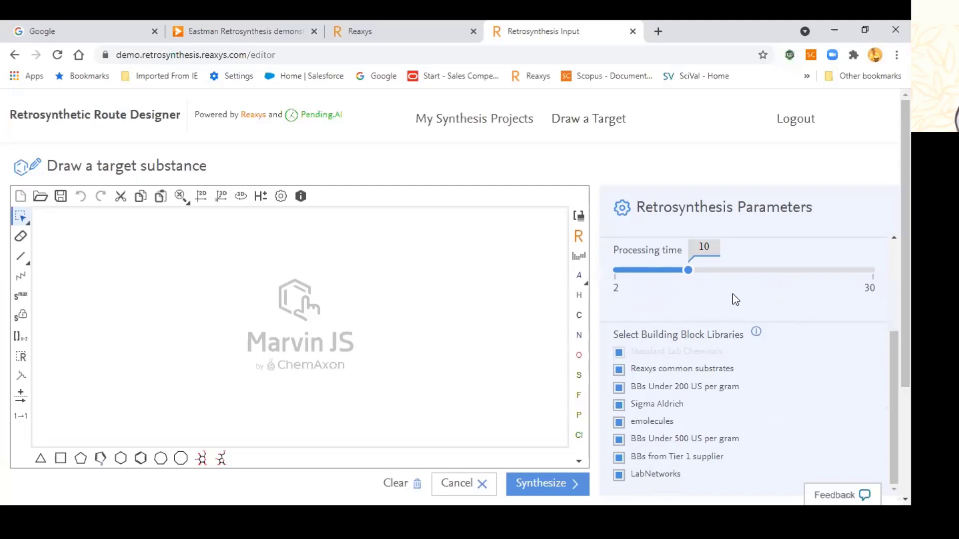
scroll(739, 265, down, 2)
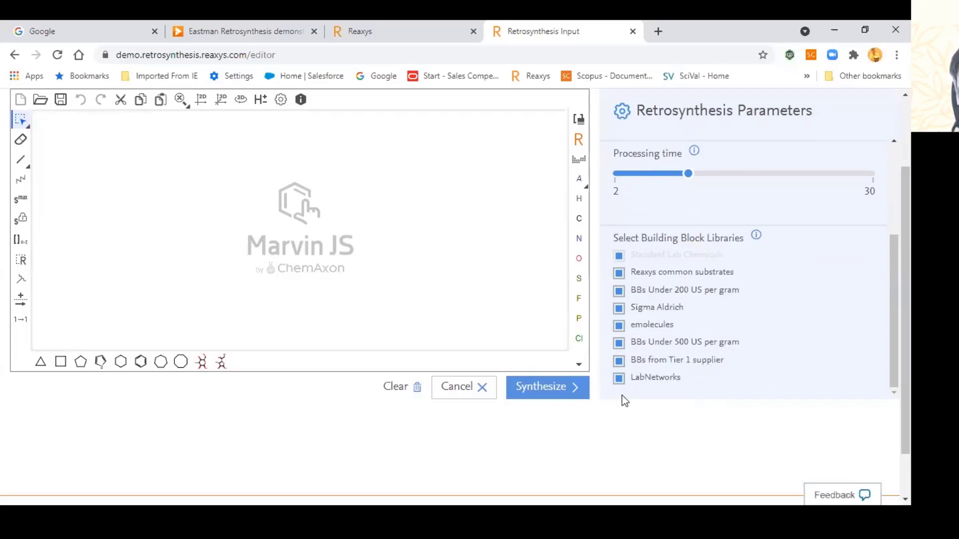
scroll(714, 369, up, 3)
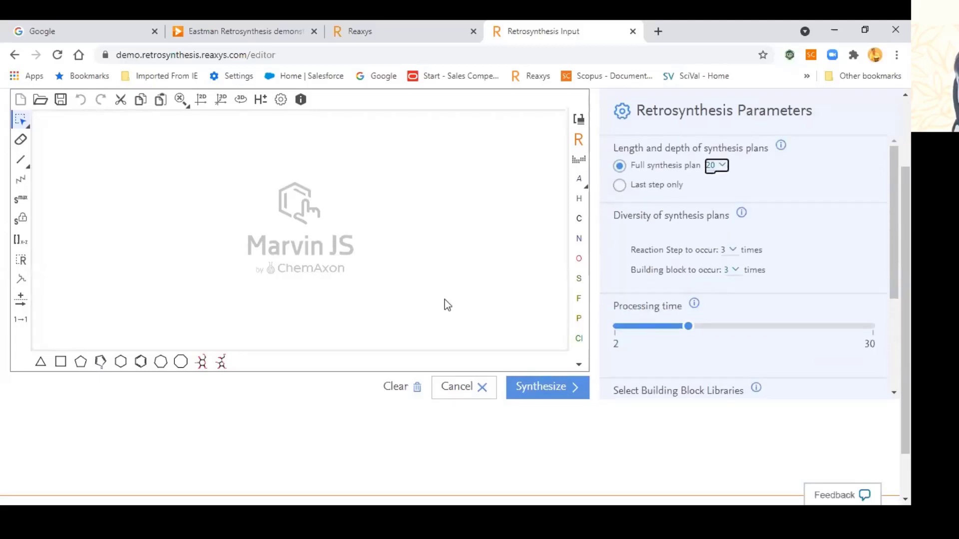
scroll(877, 206, up, 2)
scroll(877, 205, down, 2)
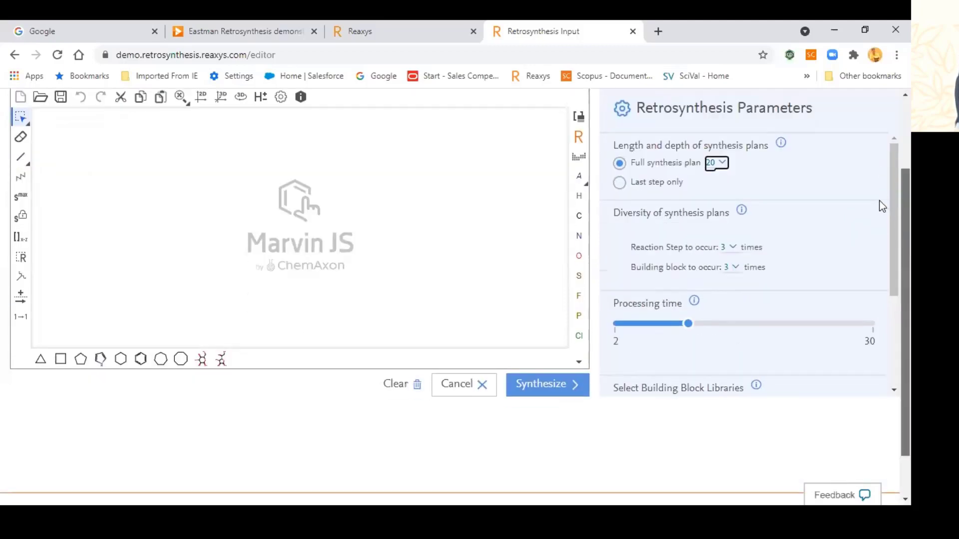
click(457, 387)
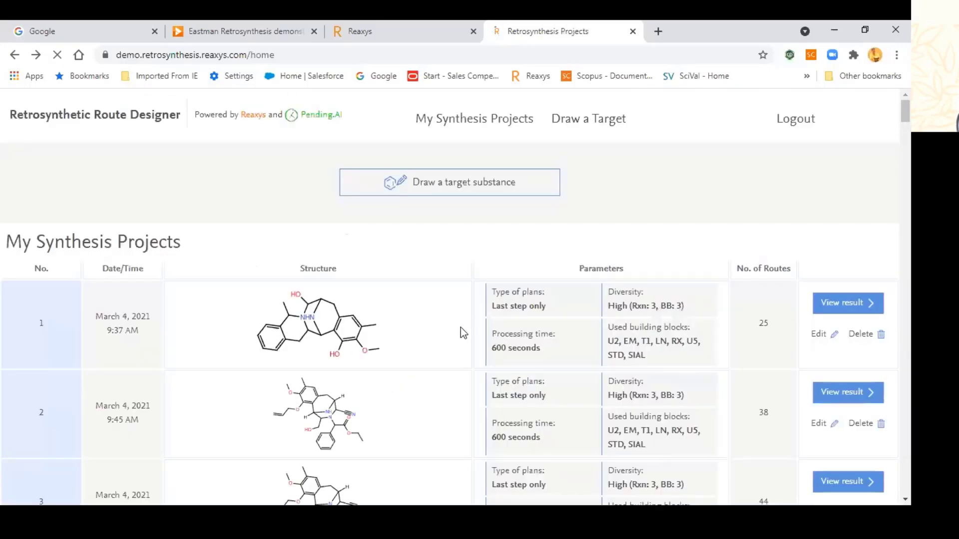
Step: Return to Reaxys and zoom out and pan Plan 1's route to bring step 9 into view
click(391, 31)
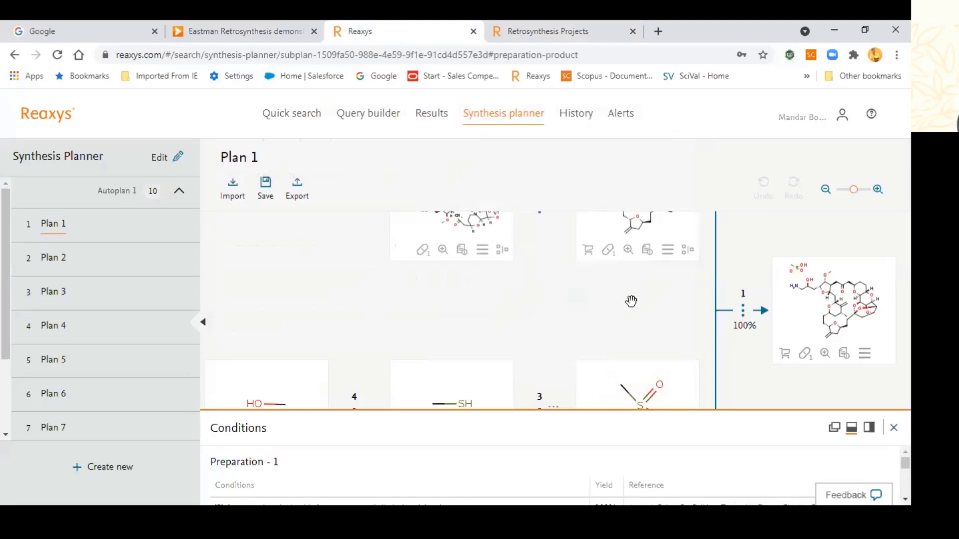
mouse_move(849, 195)
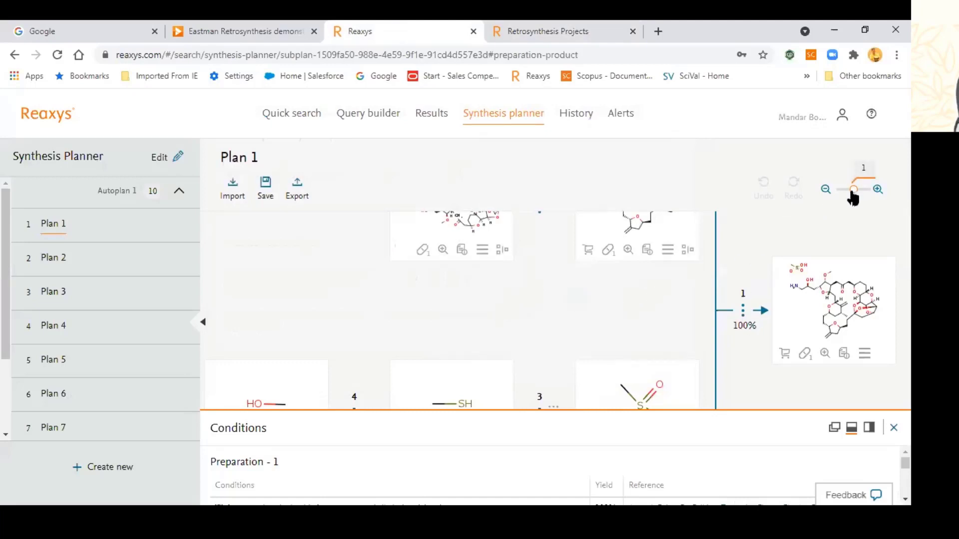
drag(850, 192, 836, 192)
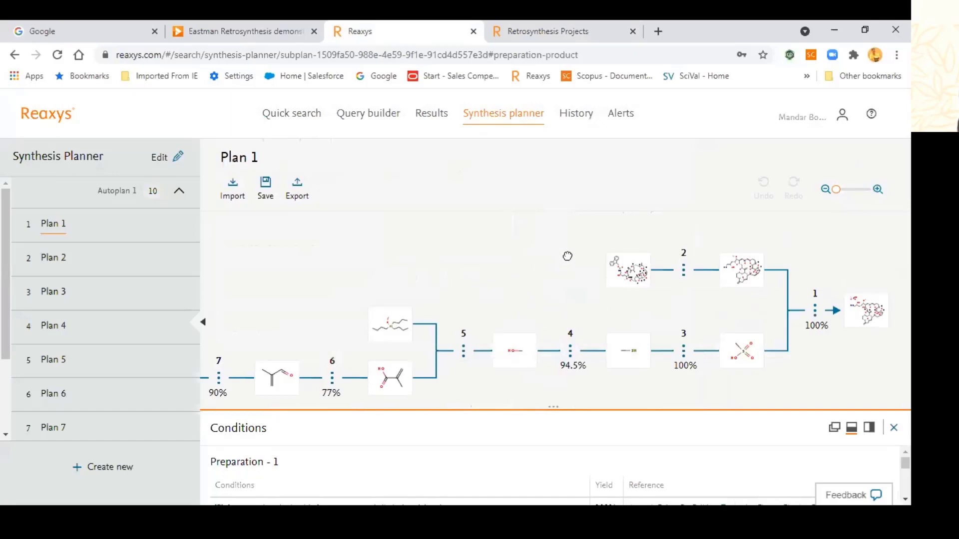
drag(567, 257, 667, 224)
drag(580, 252, 680, 225)
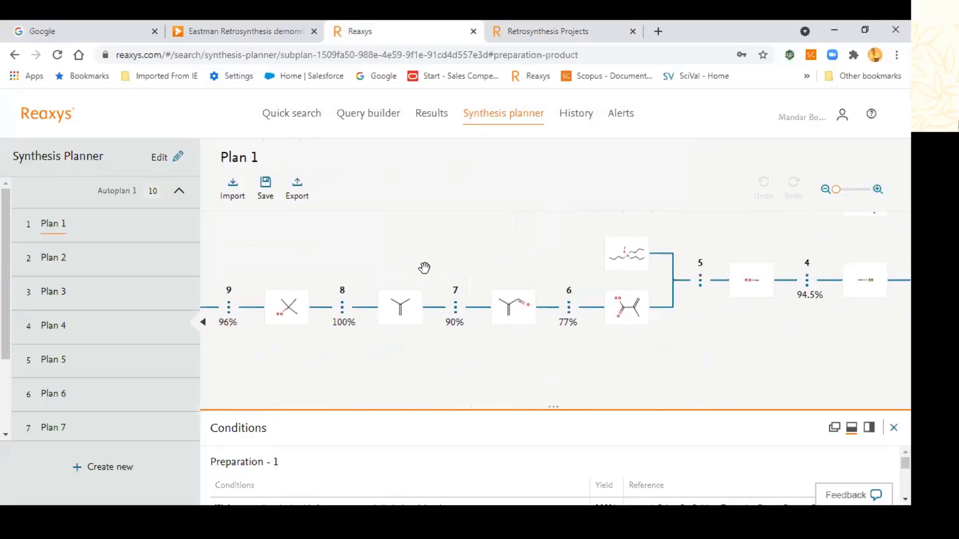
drag(424, 268, 654, 254)
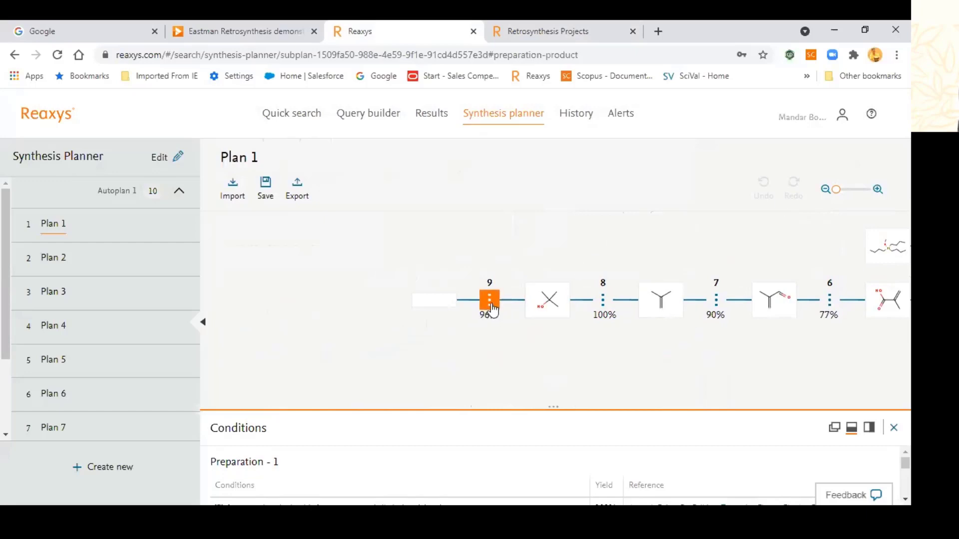
Step: Show step 9's conditions in a floating panel, expand its experimental procedure, then close it
click(489, 308)
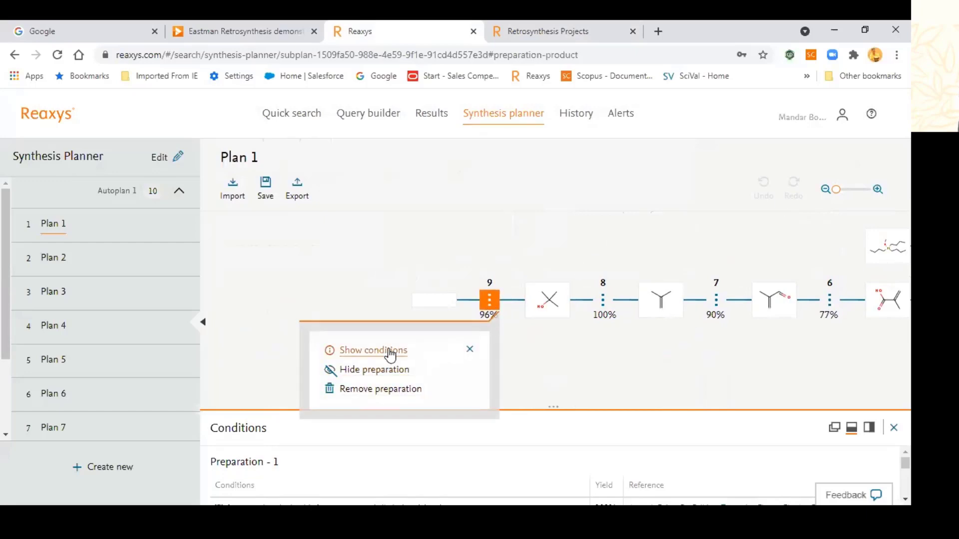
click(487, 304)
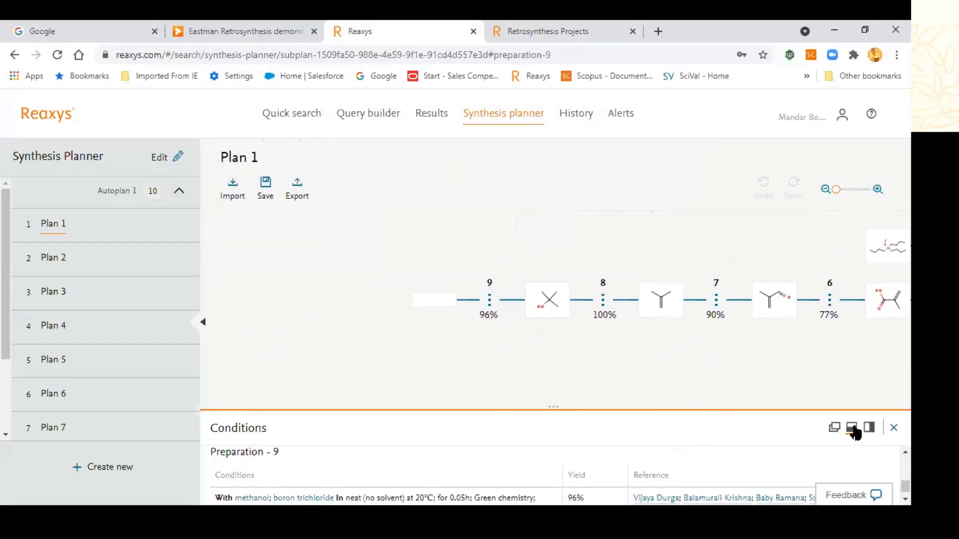
click(833, 428)
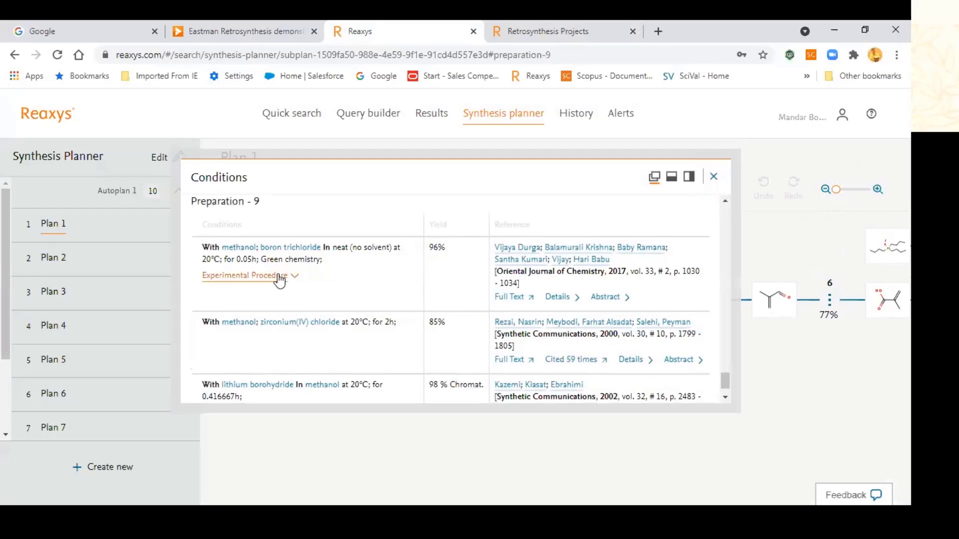
click(315, 294)
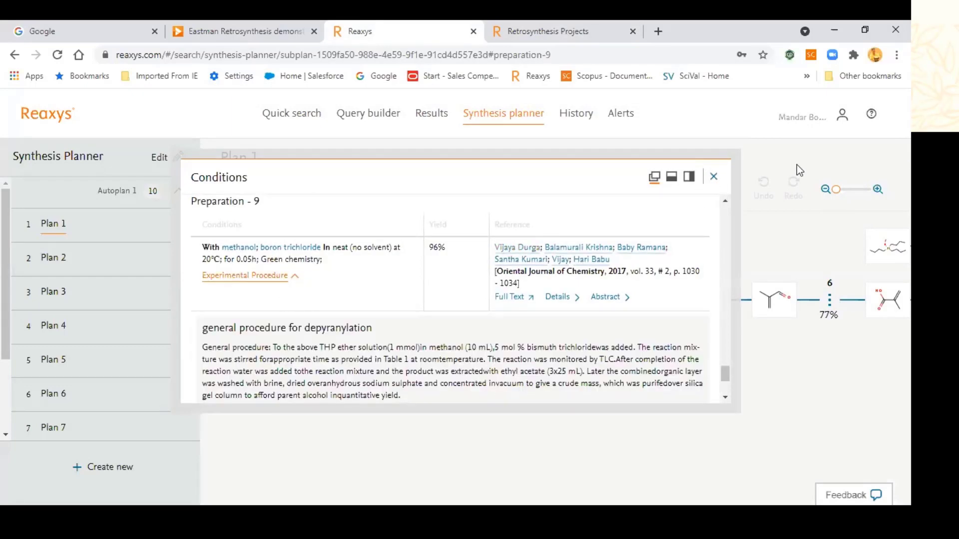
click(714, 177)
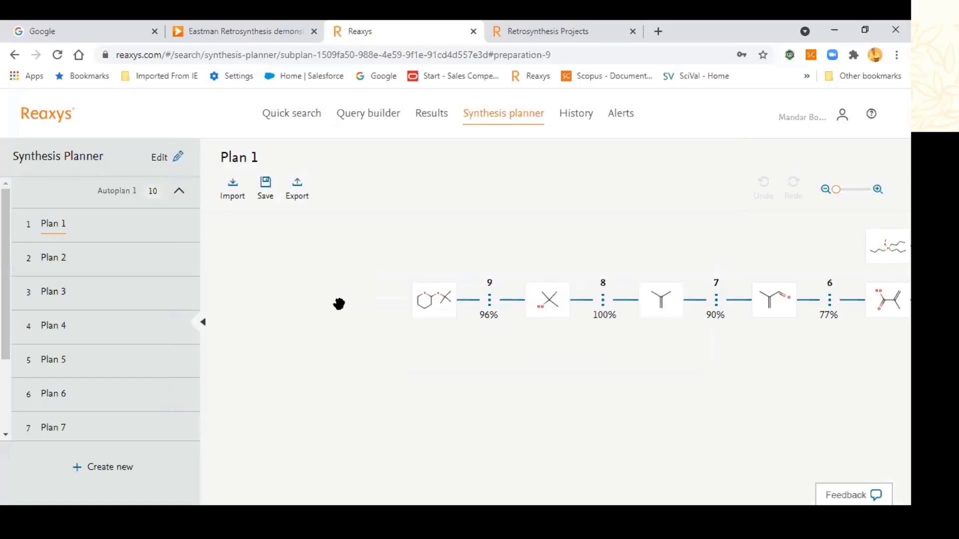
Step: Pan Plan 1's route to reveal the step 5 branch and steps 4 through 3
drag(568, 258, 650, 252)
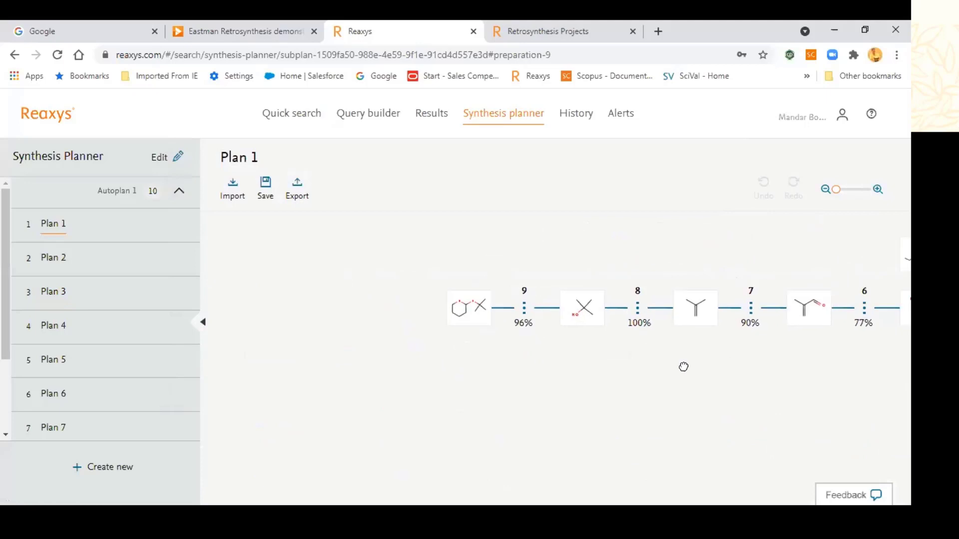
drag(682, 366, 469, 335)
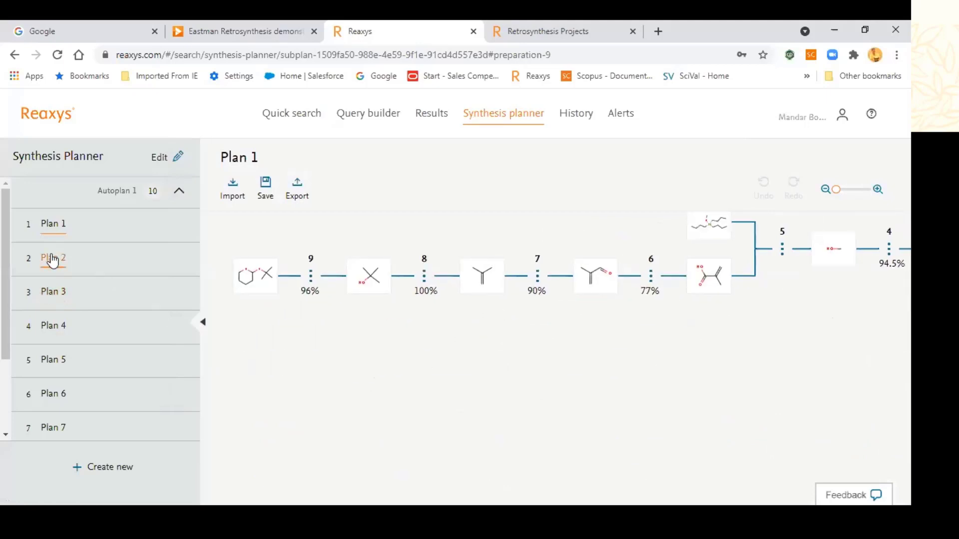
drag(732, 315, 523, 317)
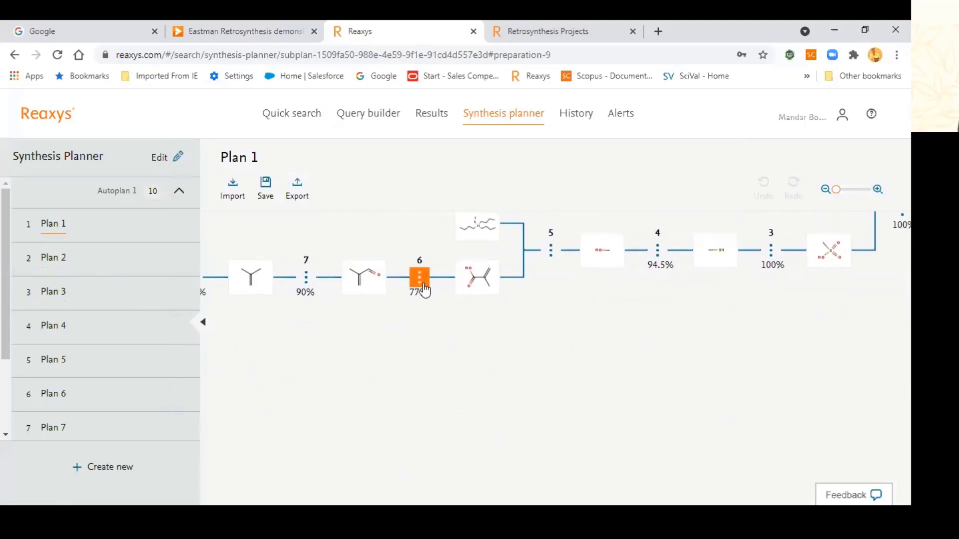
Step: Read step 6's conditions and the 77% entry's experimental procedure, then switch to Plan 5
click(422, 287)
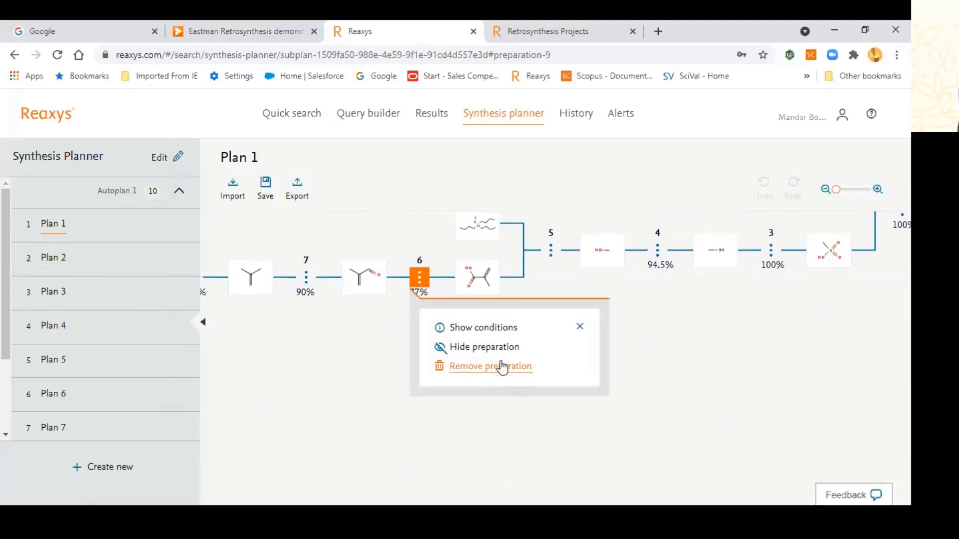
click(691, 350)
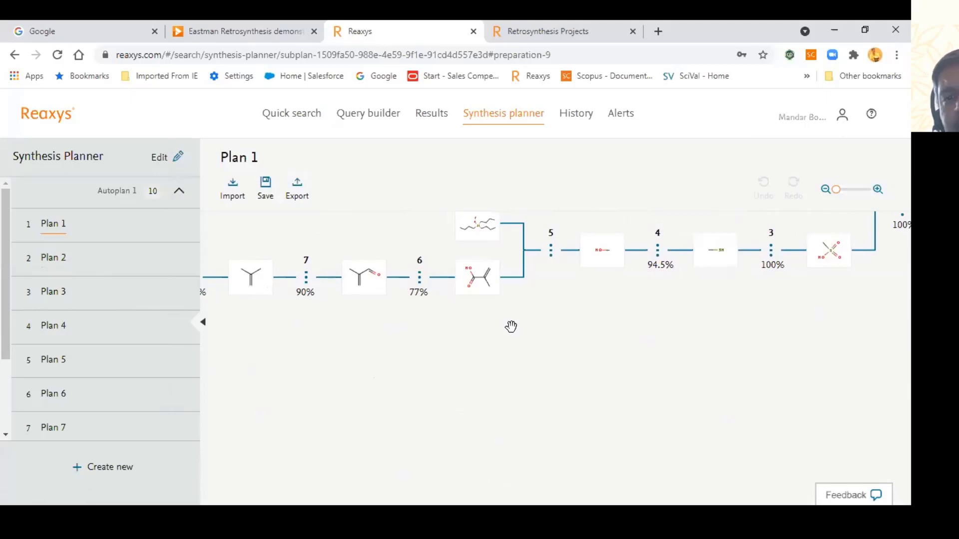
click(420, 280)
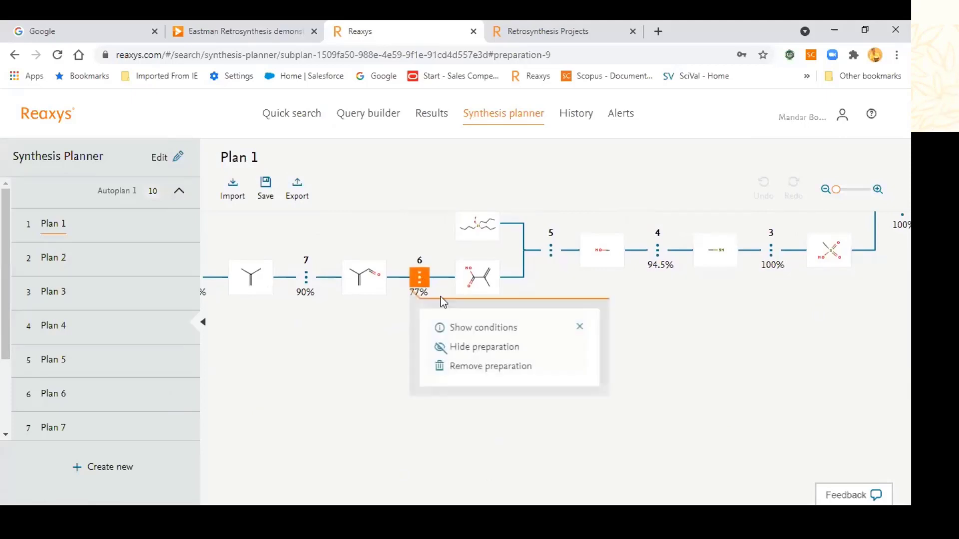
click(498, 330)
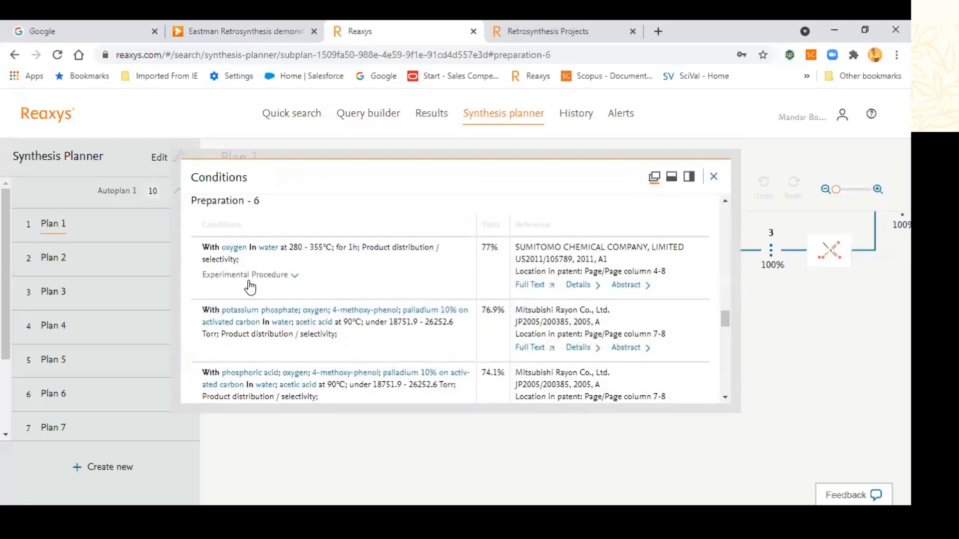
click(300, 278)
scroll(262, 319, down, 4)
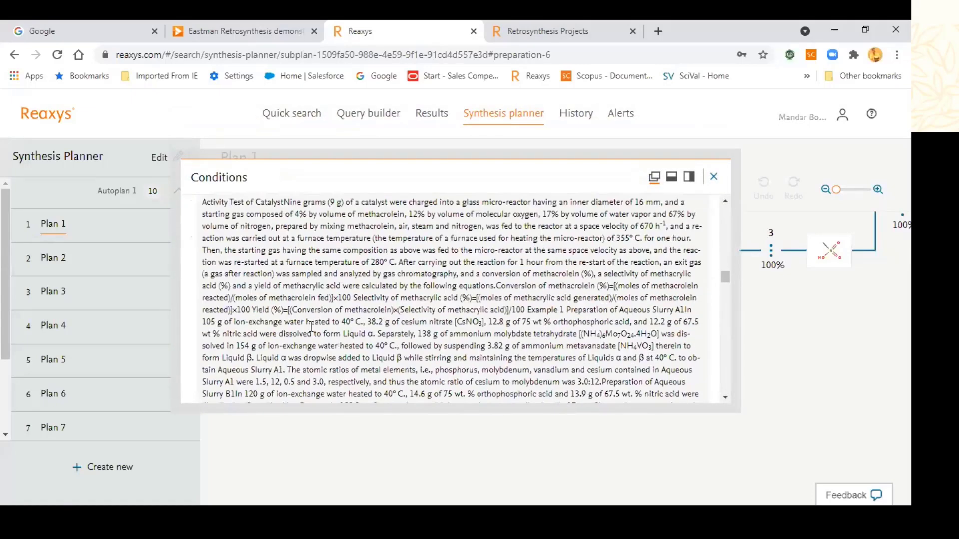
click(713, 177)
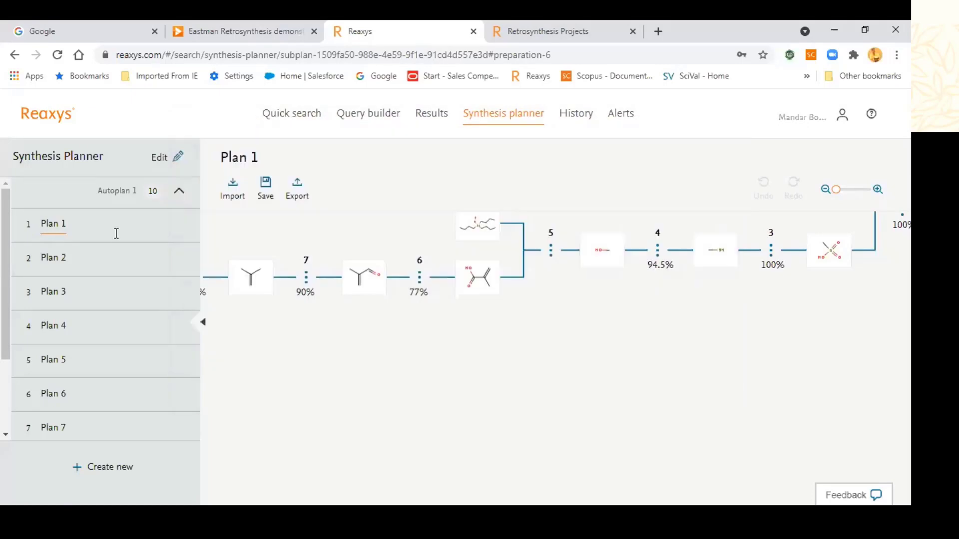
click(63, 262)
click(59, 300)
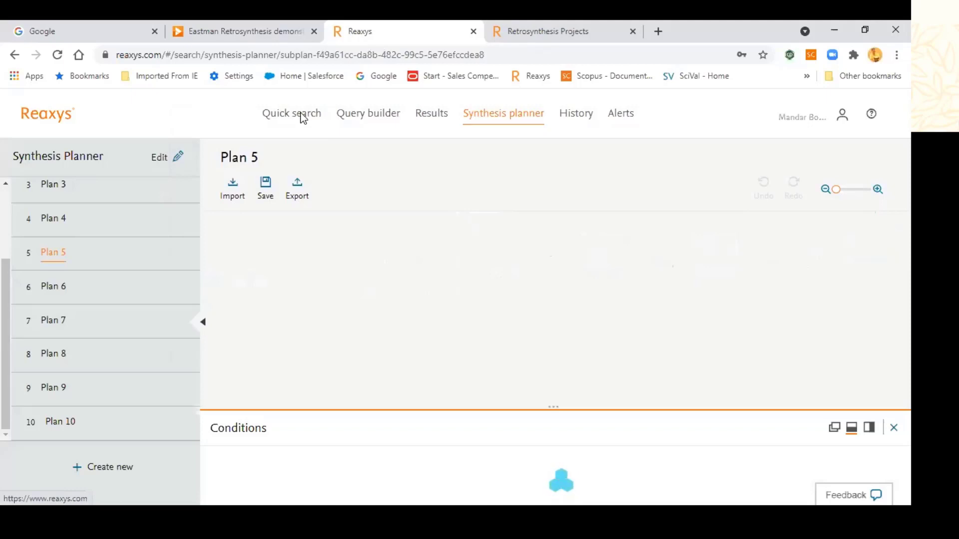
Step: Reopen the quick search query and select the macrocycle fragment in the structure editor without changing it
click(302, 118)
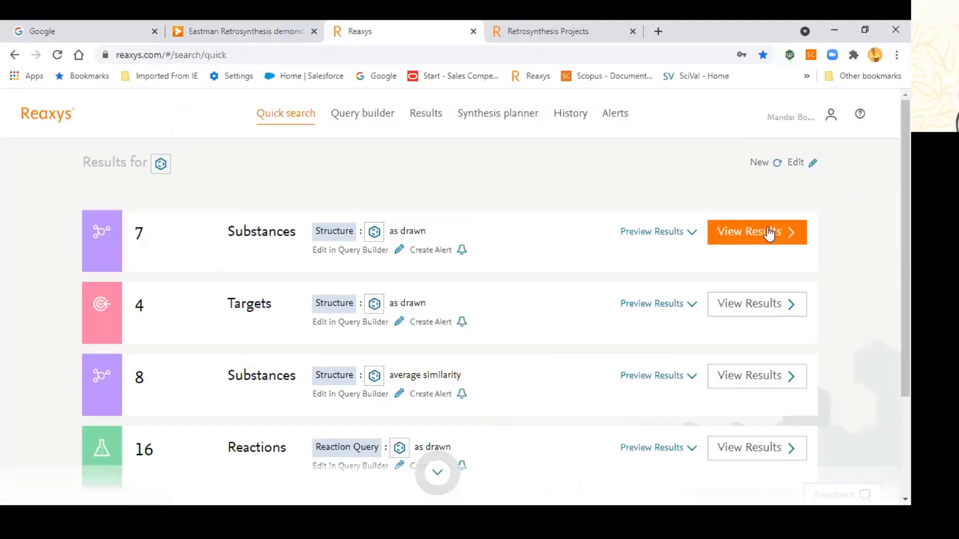
click(799, 162)
click(535, 365)
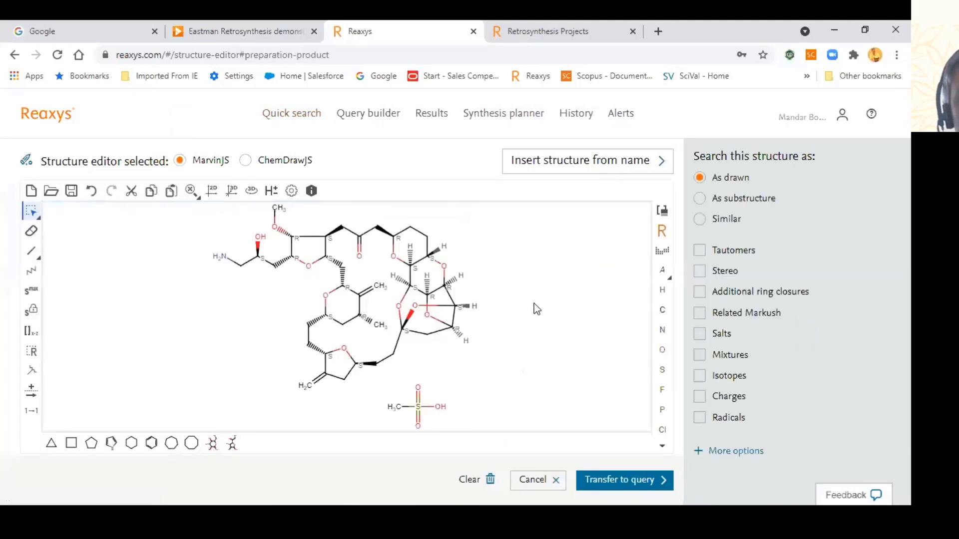
key(ctrl+a)
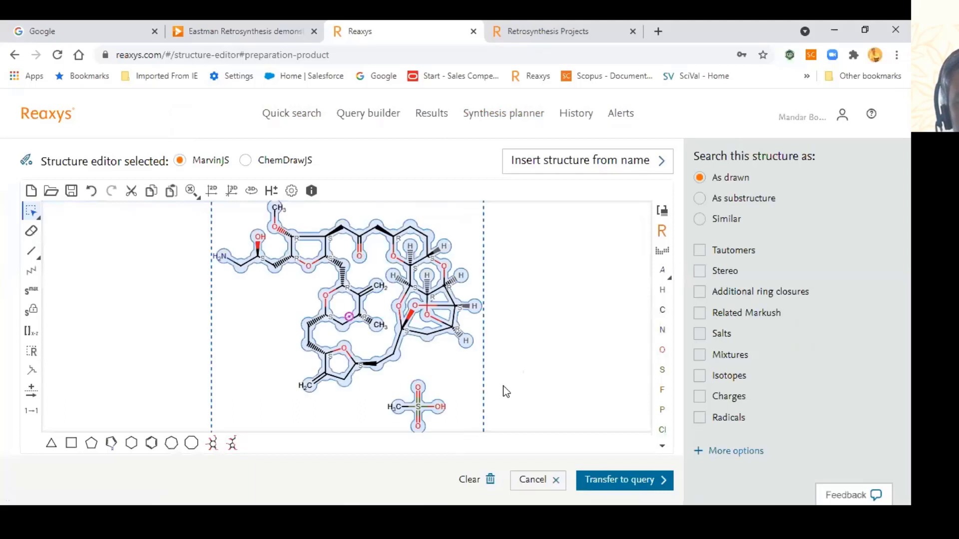
click(588, 316)
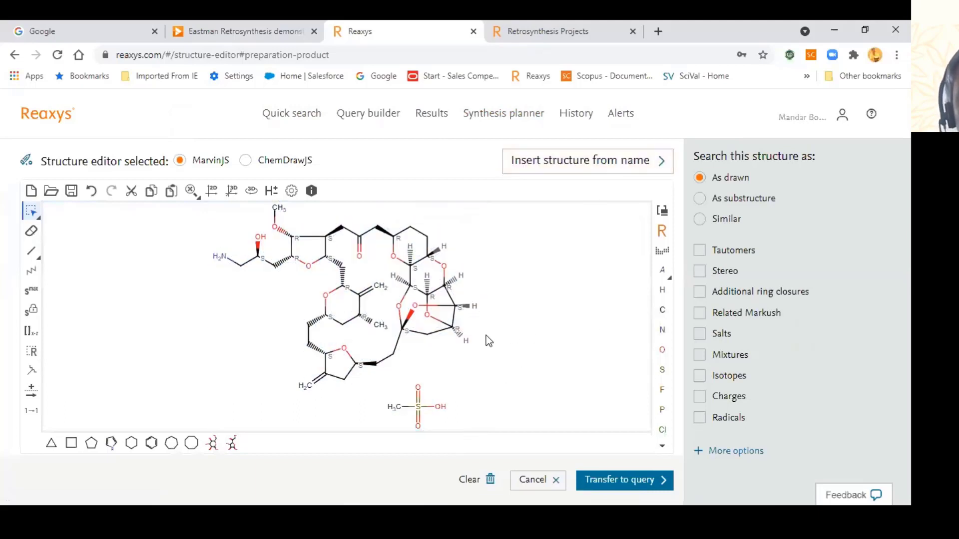
double_click(465, 342)
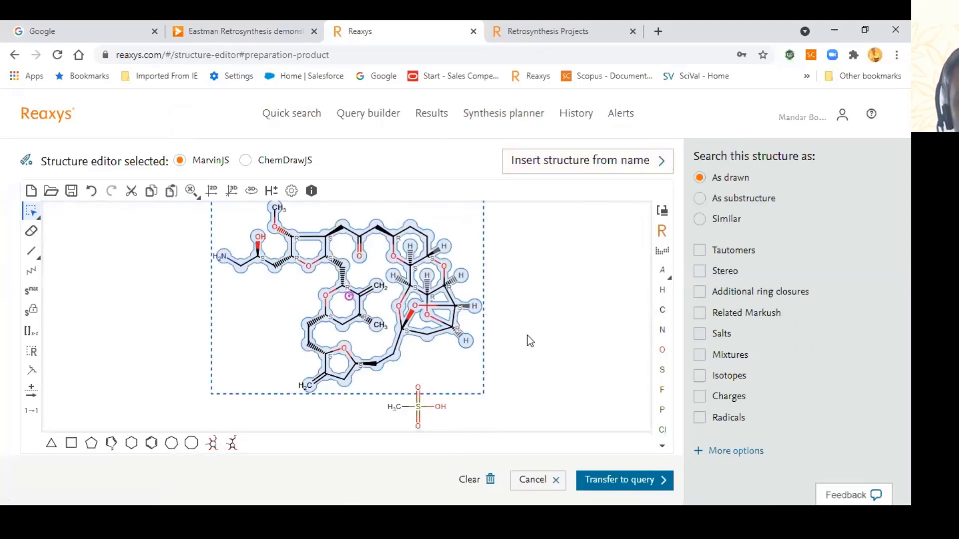
click(541, 480)
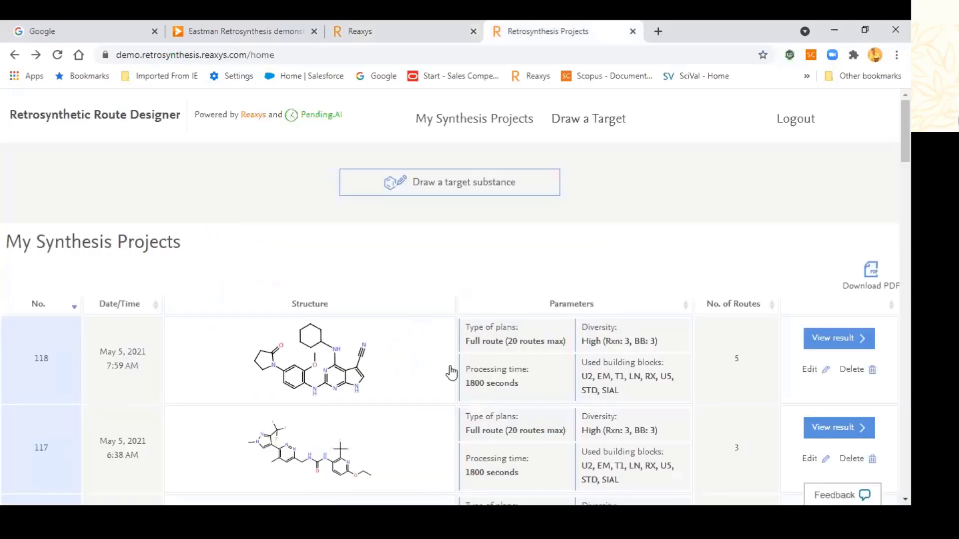
Step: Submit the macrocycle as a new target with processing time at its maximum of 30
click(460, 190)
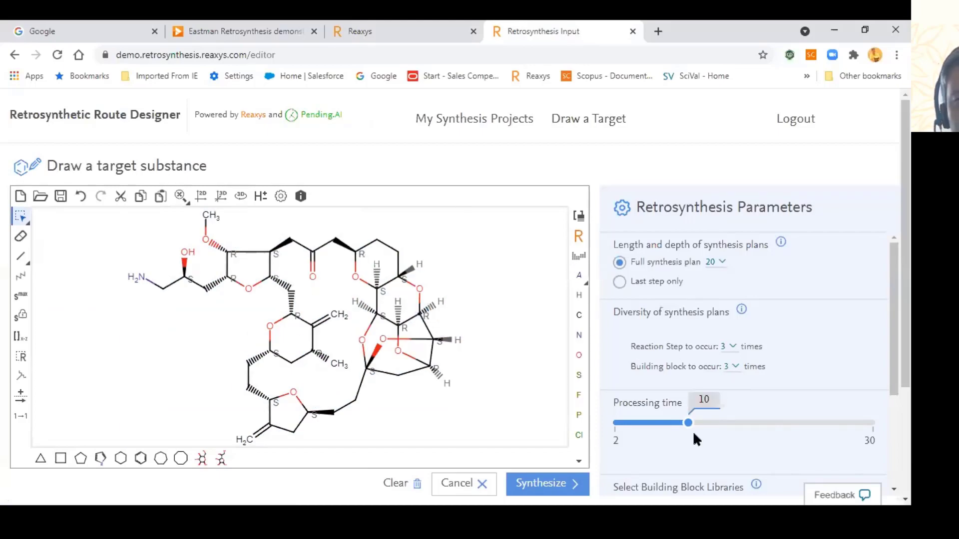
click(873, 422)
scroll(563, 428, down, 1)
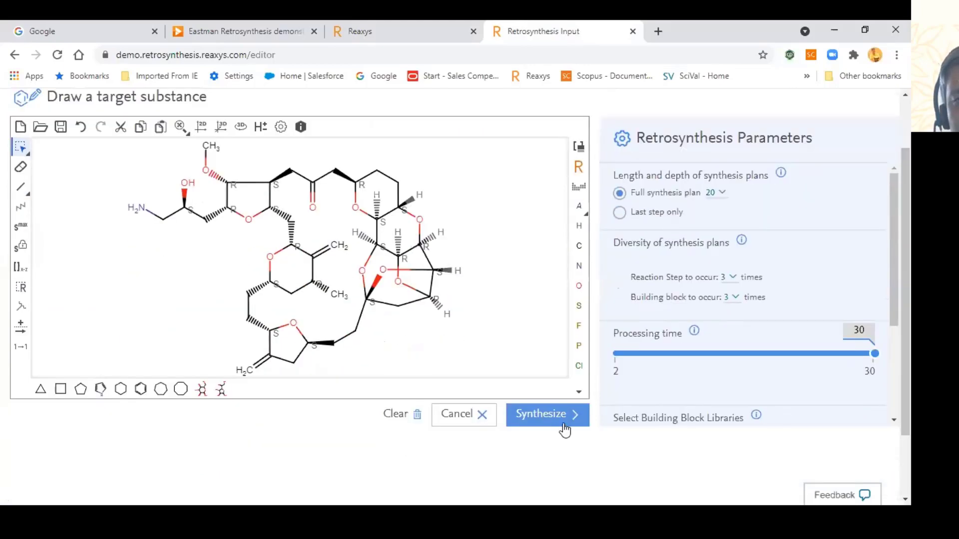
click(561, 411)
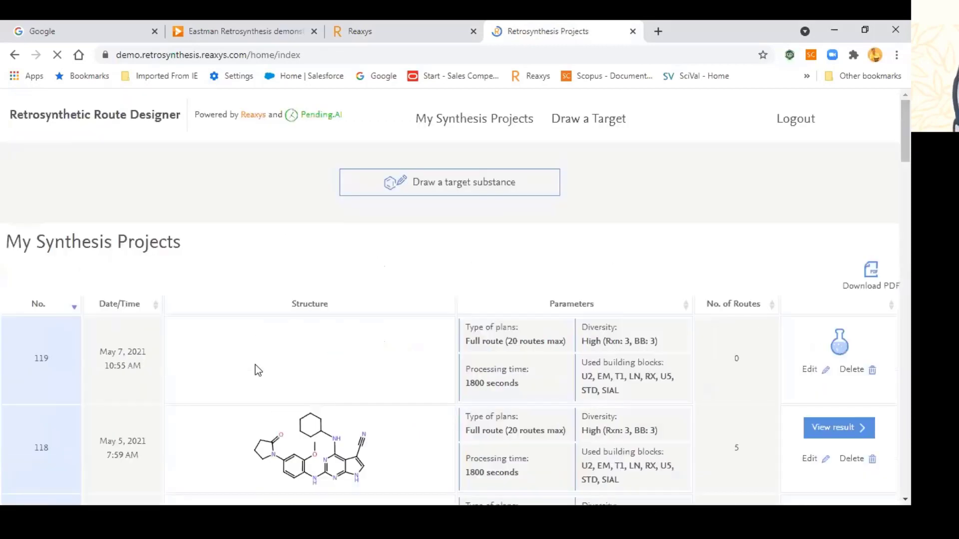
Step: Open project 118's View result link in a new tab while project 119 keeps running
scroll(299, 367, down, 3)
scroll(385, 344, down, 1)
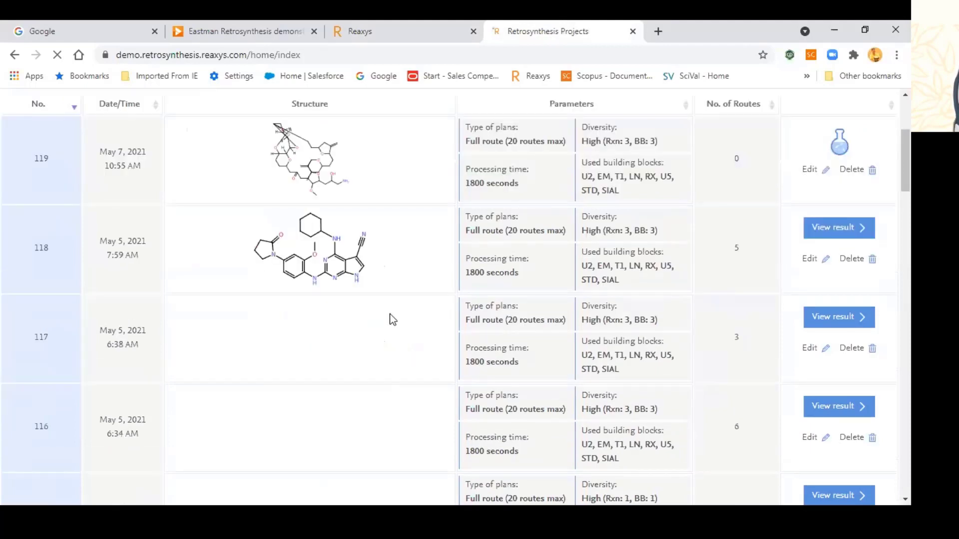
right_click(830, 236)
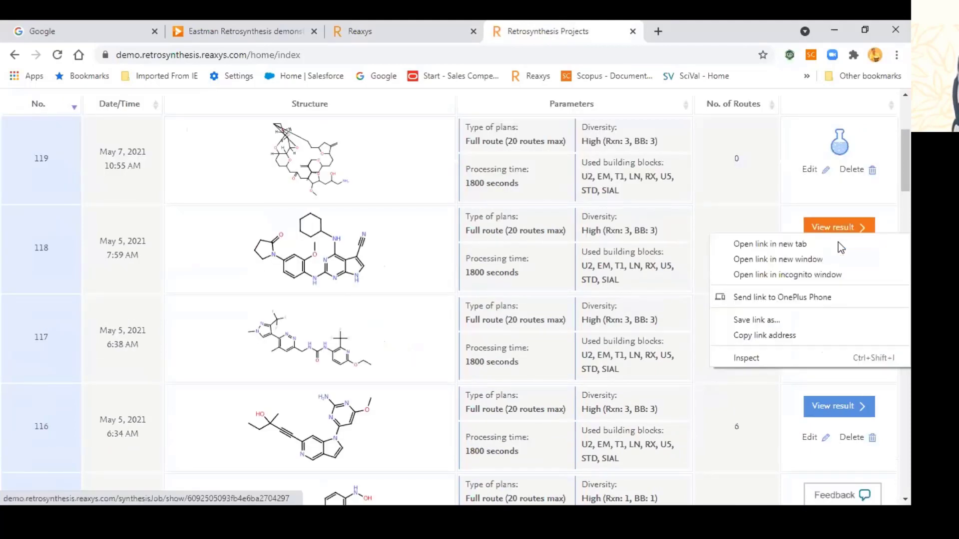
click(837, 242)
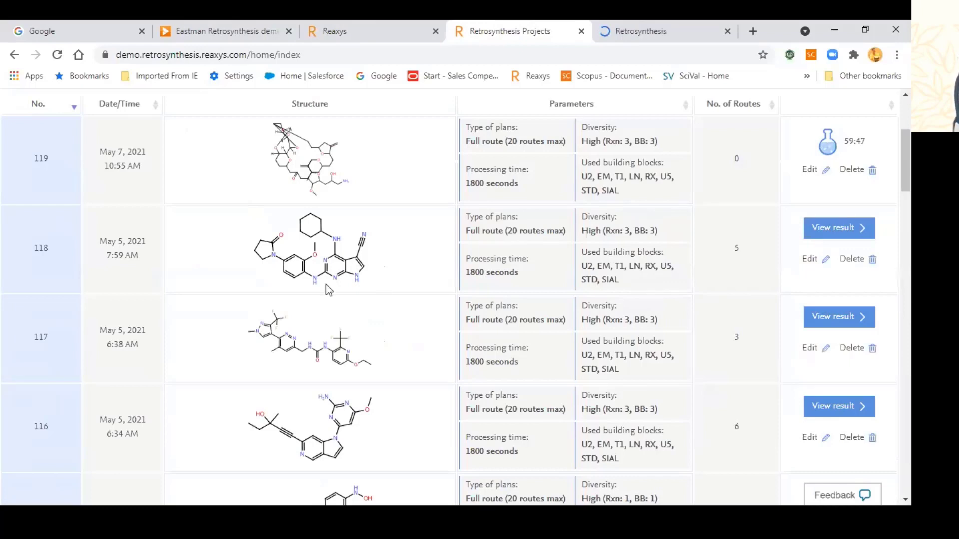
scroll(295, 259, up, 2)
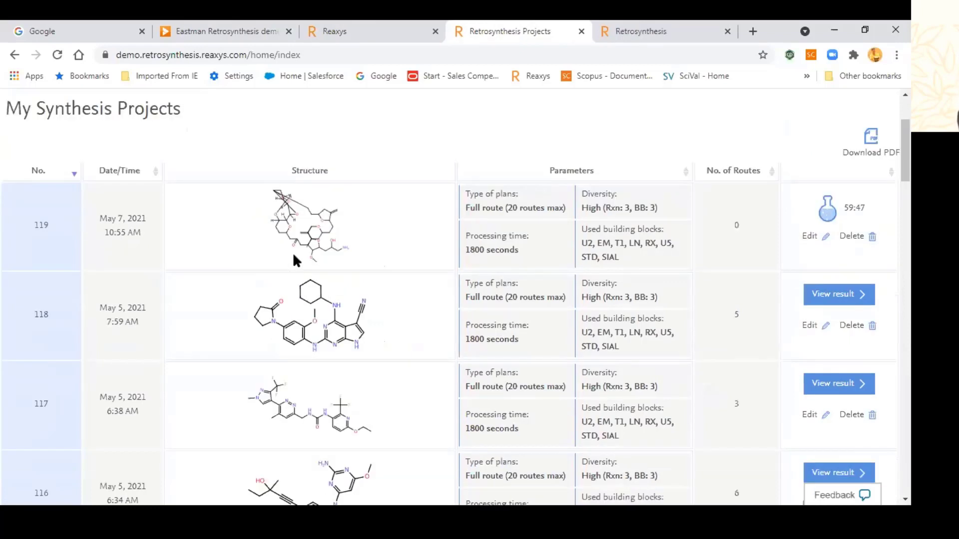
scroll(292, 253, down, 2)
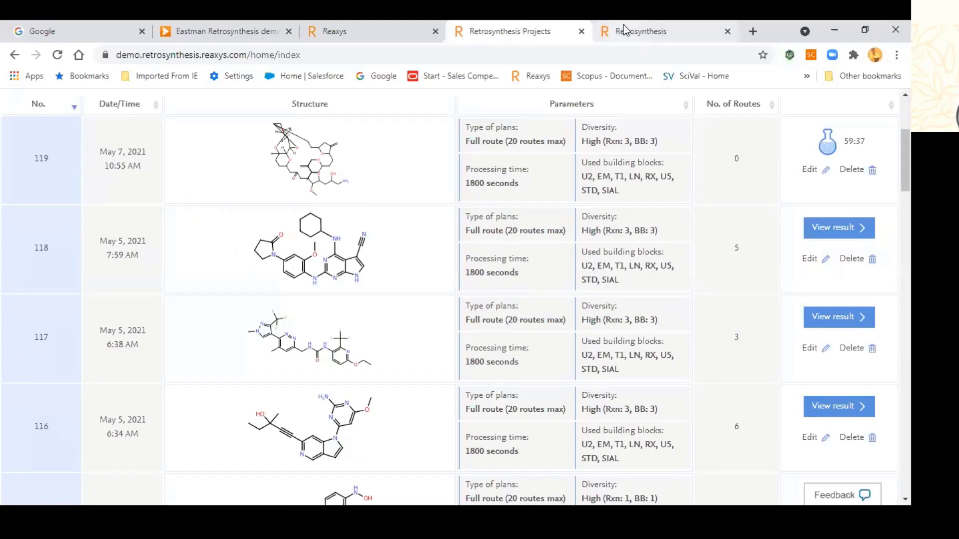
Step: Open the Tree View of project 118's route 1 in a new tab and switch to it
key(ctrl+Tab)
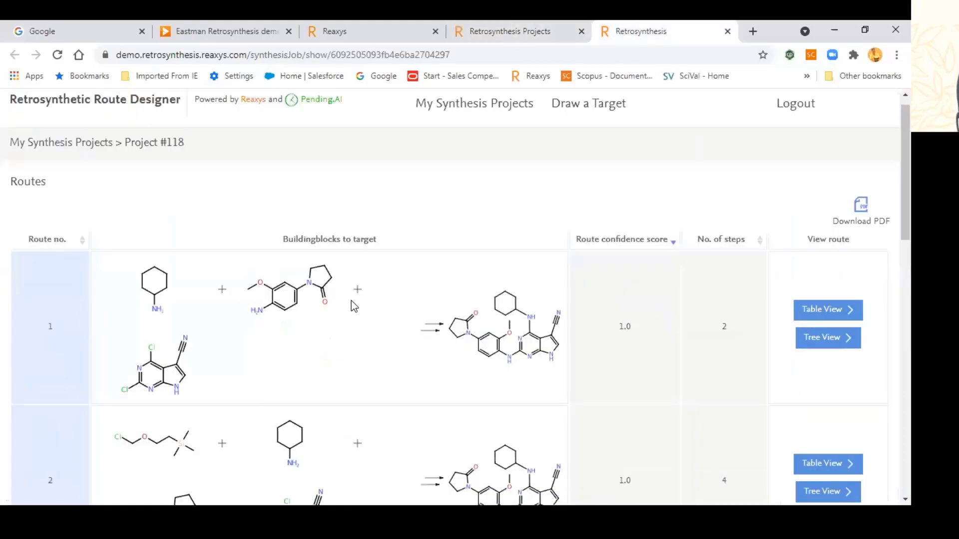
scroll(409, 300, down, 1)
scroll(763, 357, down, 2)
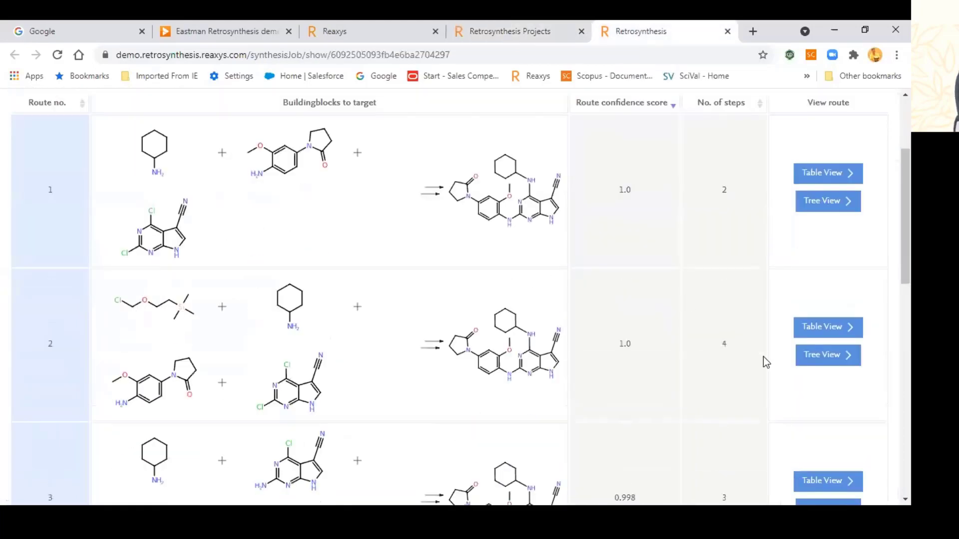
scroll(754, 375, down, 5)
scroll(793, 311, up, 6)
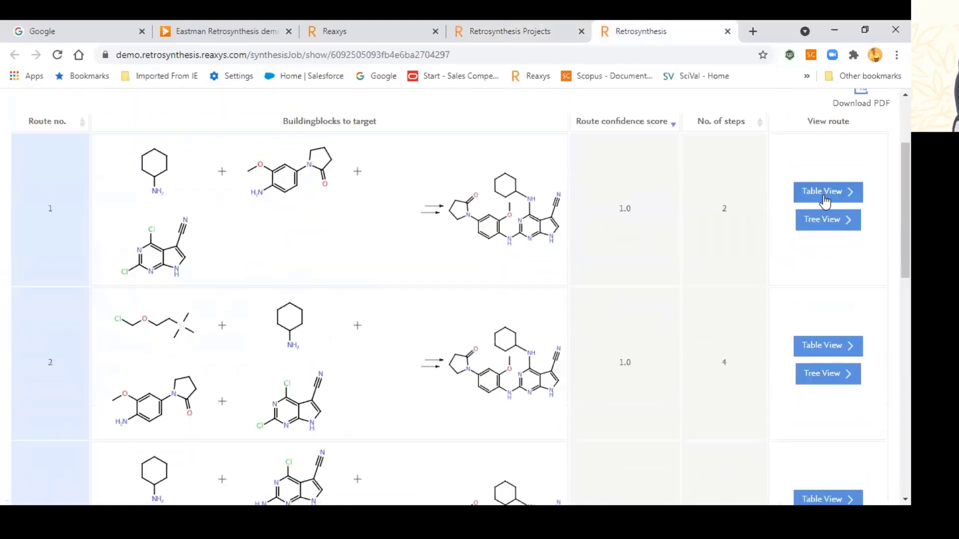
scroll(825, 300, up, 1)
right_click(823, 292)
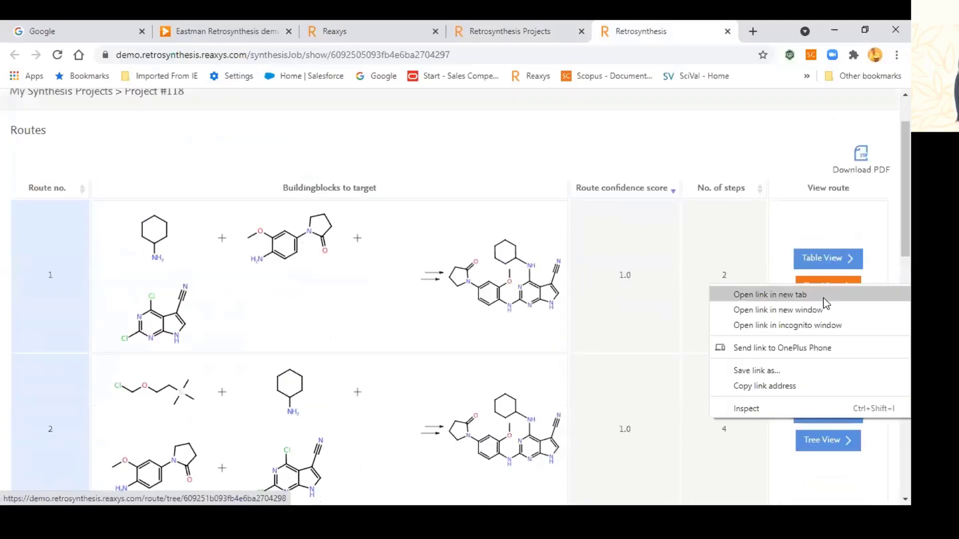
key(Return)
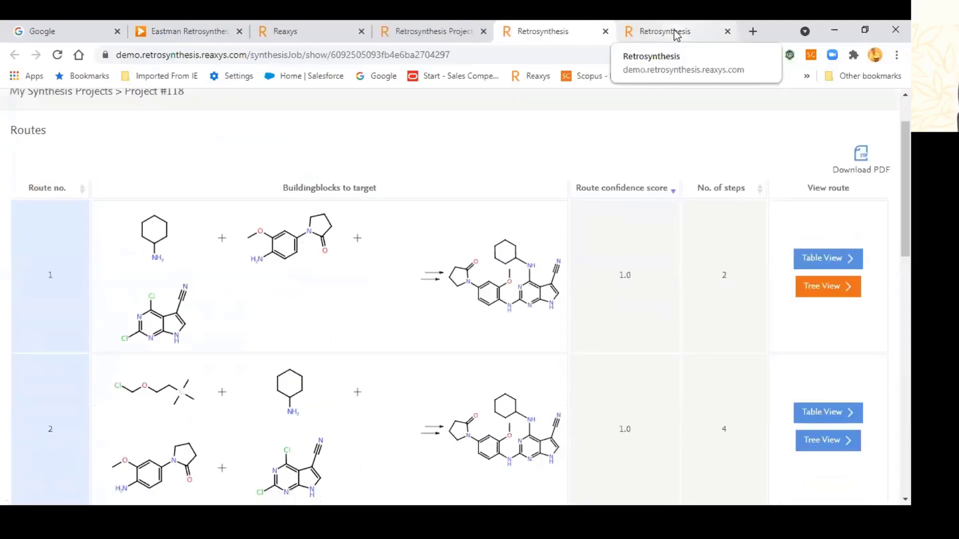
click(675, 35)
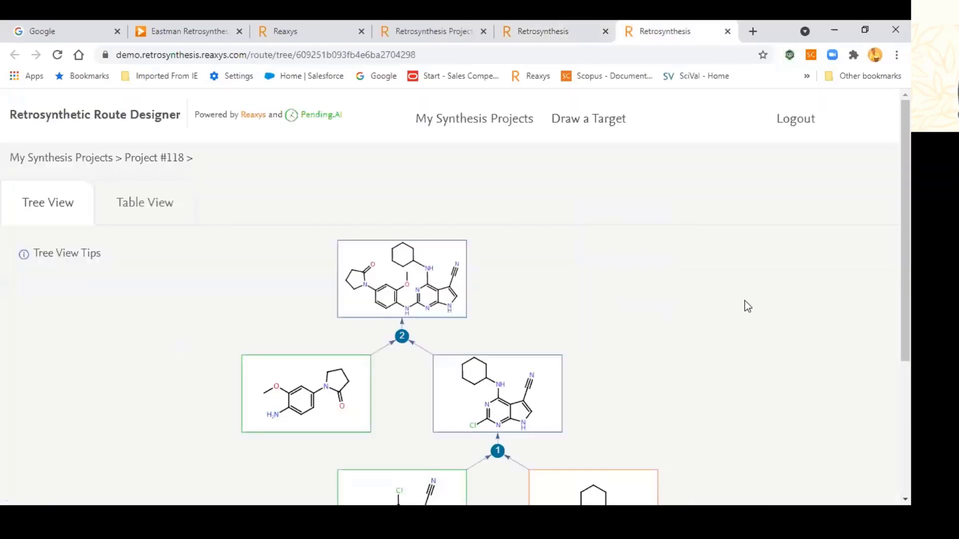
Step: Inspect route 1's two-step reaction tree, panning it left to see reaction node 1
scroll(724, 239, down, 3)
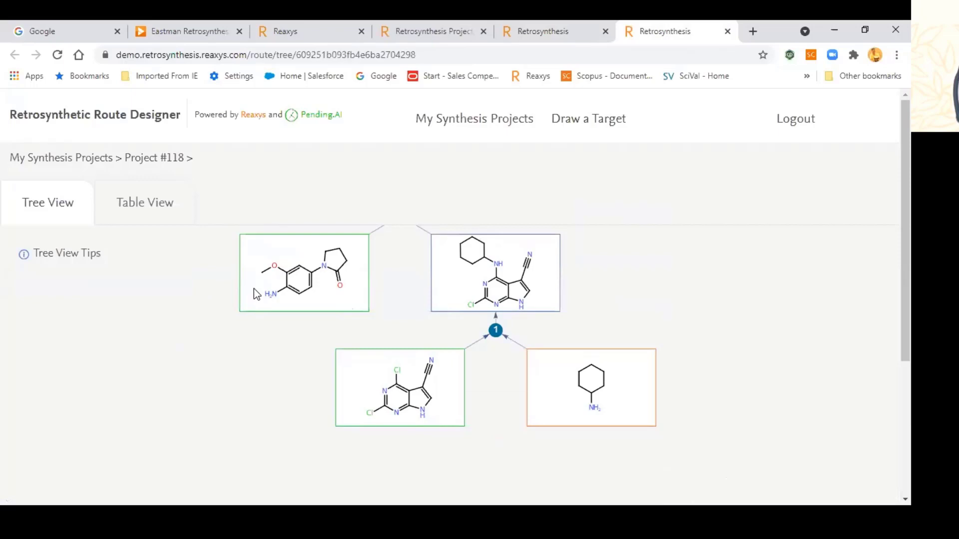
mouse_move(254, 288)
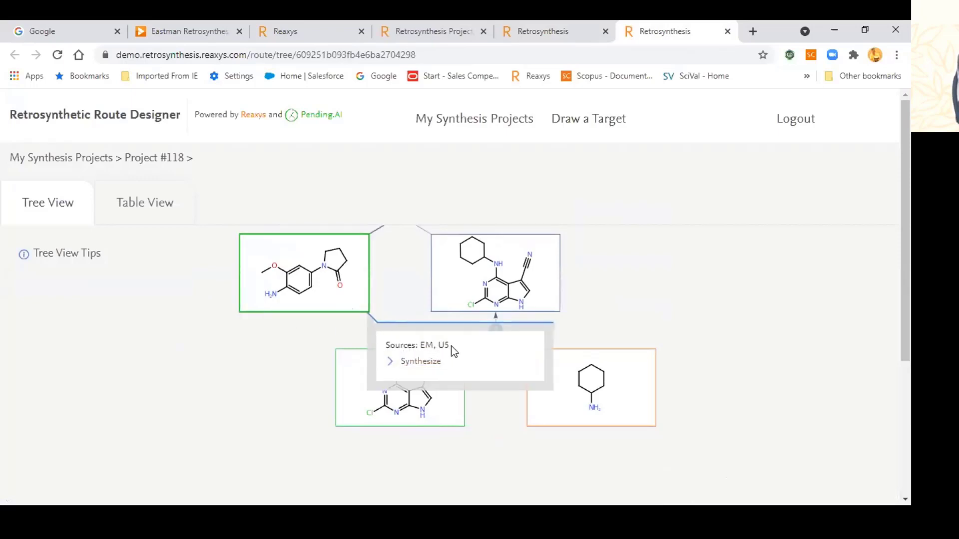
mouse_move(380, 370)
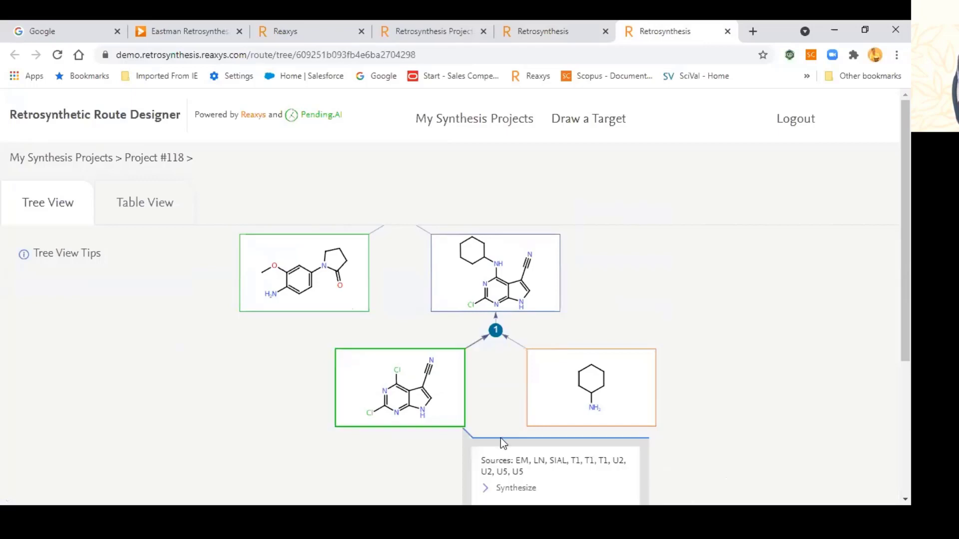
scroll(500, 438, down, 1)
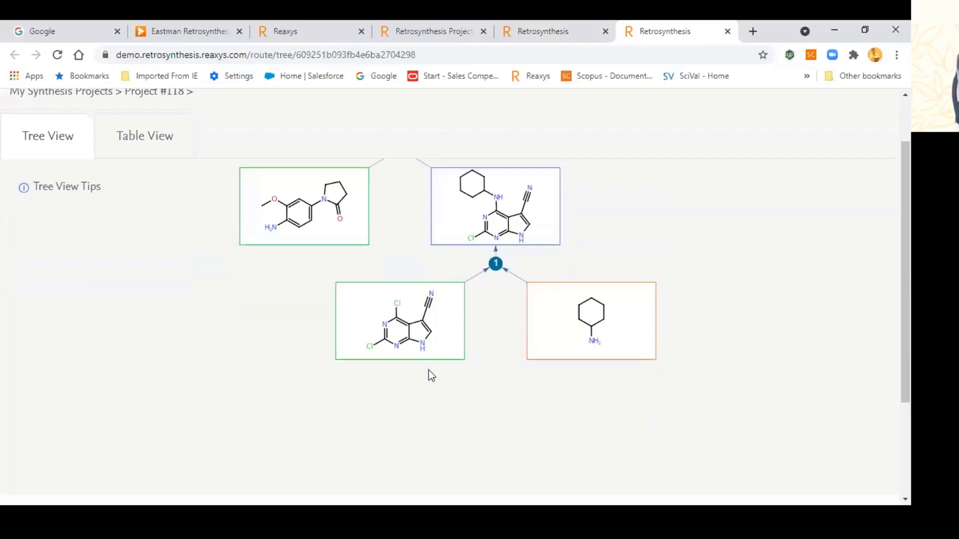
scroll(748, 289, up, 1)
mouse_move(681, 367)
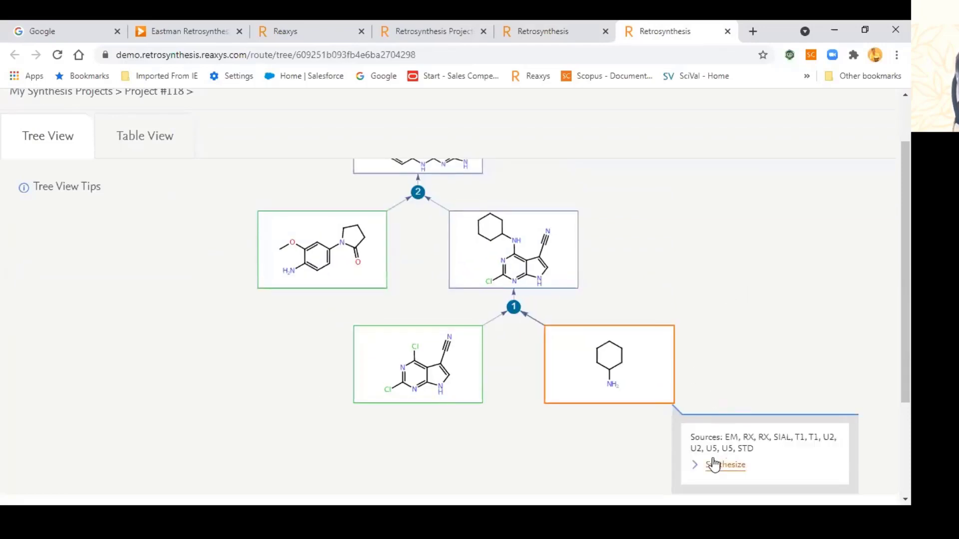
drag(689, 272, 497, 357)
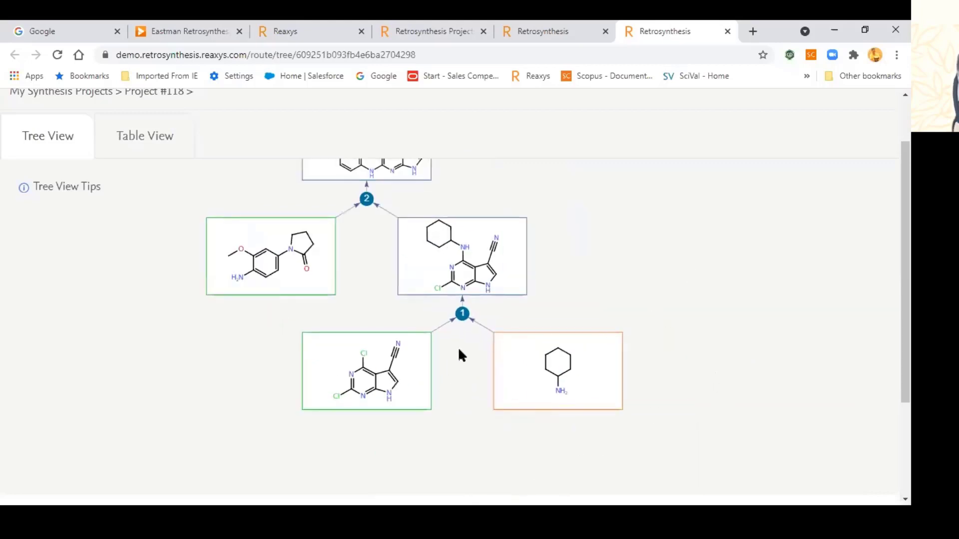
Step: Open step 1's Reaxys example reactions in a new tab and switch the route to Table View
mouse_move(589, 356)
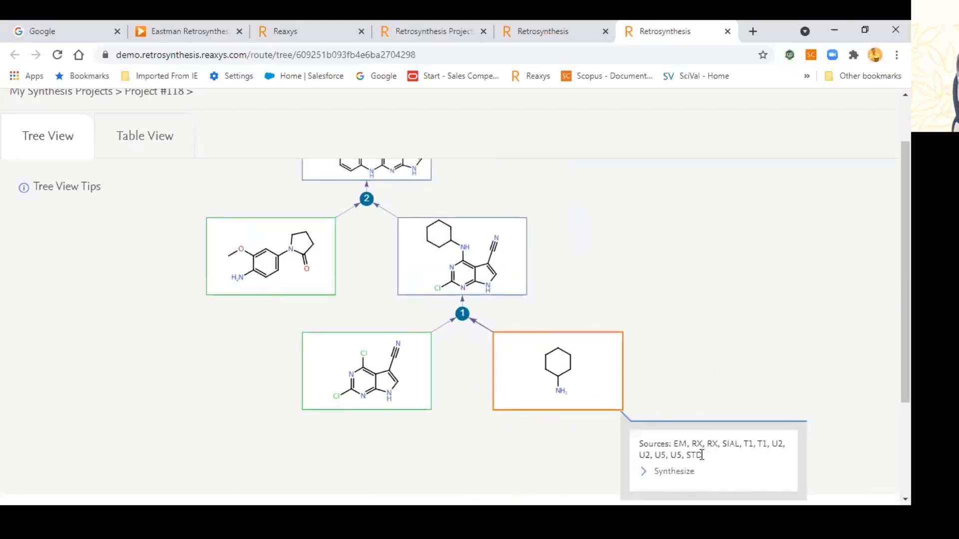
scroll(618, 327, up, 2)
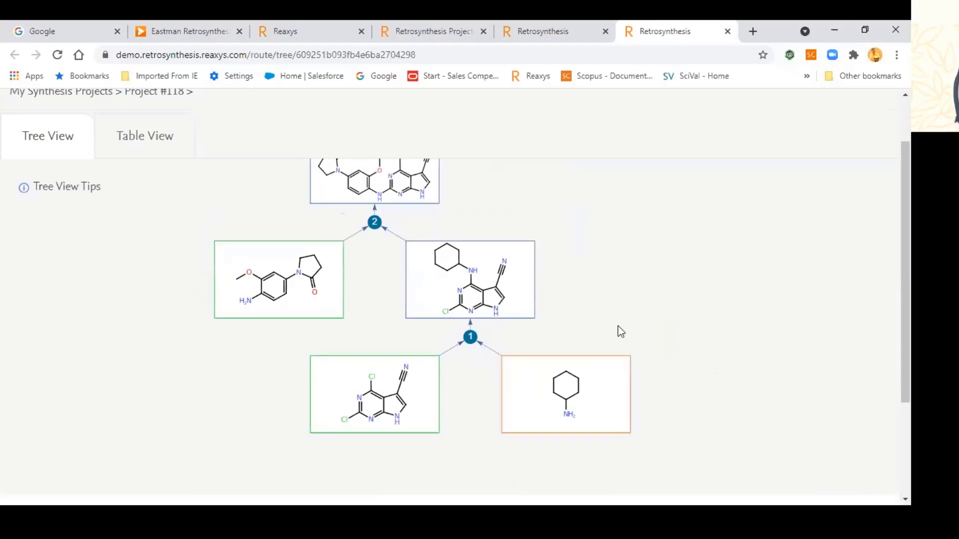
scroll(631, 235, down, 2)
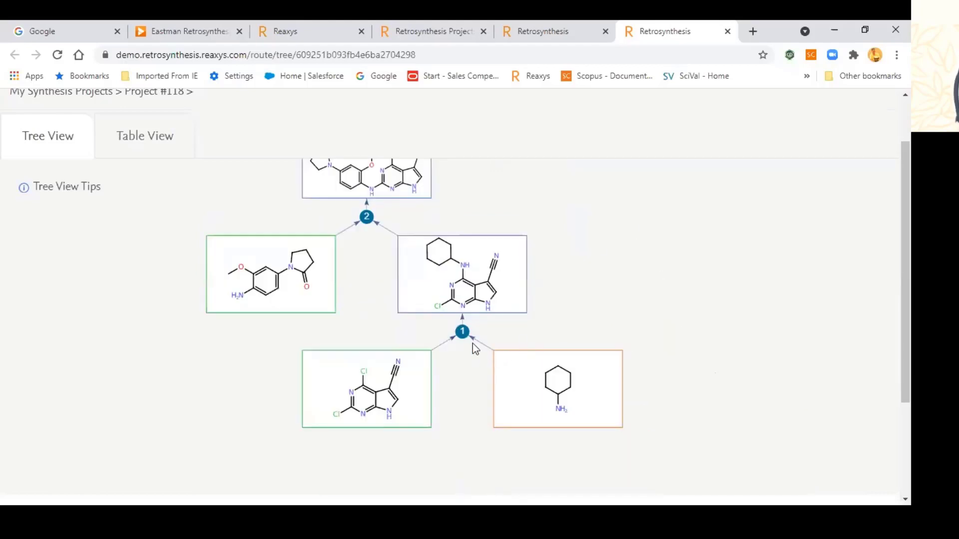
mouse_move(465, 338)
right_click(517, 377)
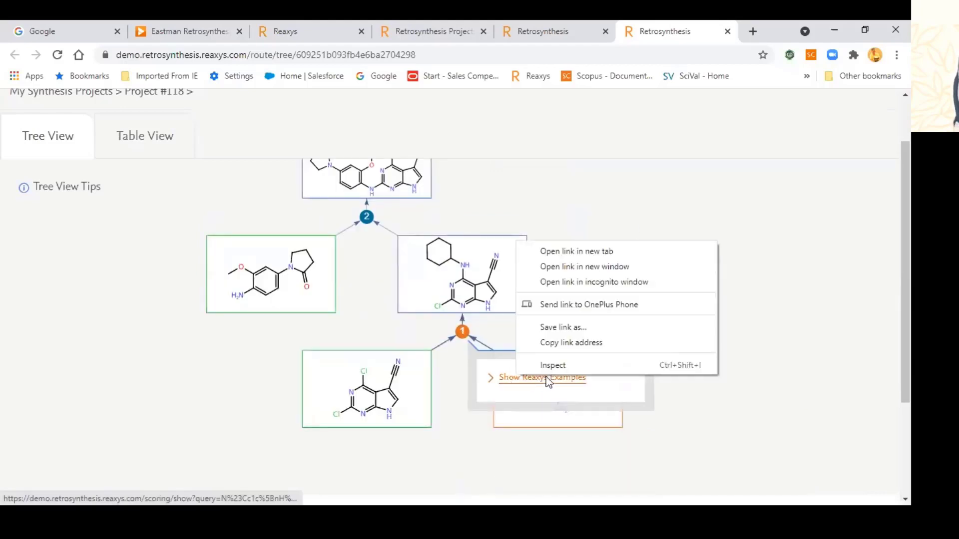
click(573, 251)
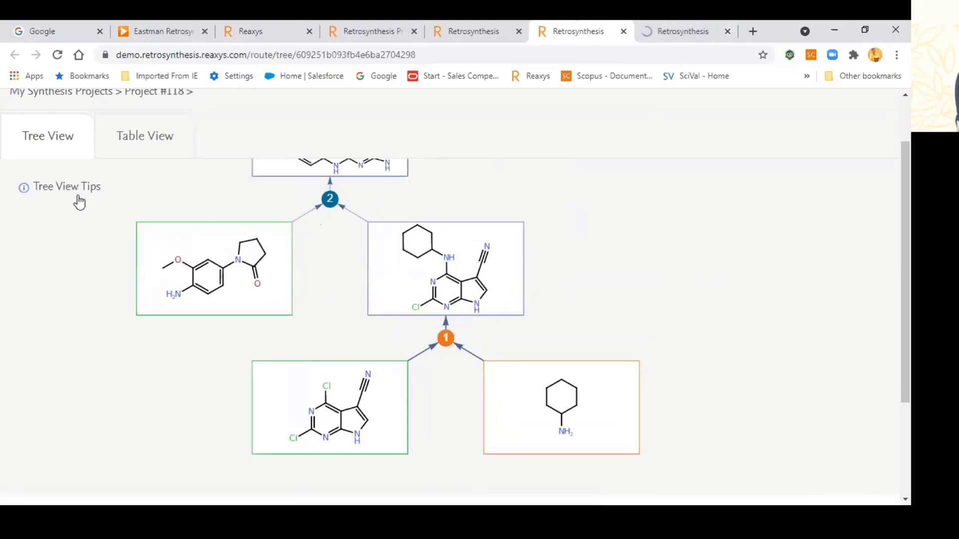
click(145, 149)
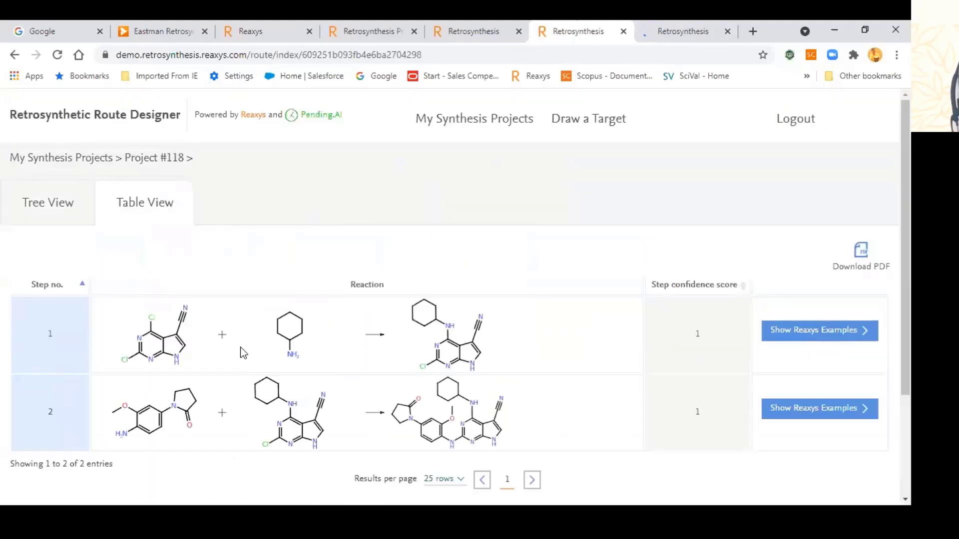
Step: Open example reaction 1, similarity 0.75, in Reaxys from the example reactions tab
click(685, 34)
scroll(269, 313, down, 1)
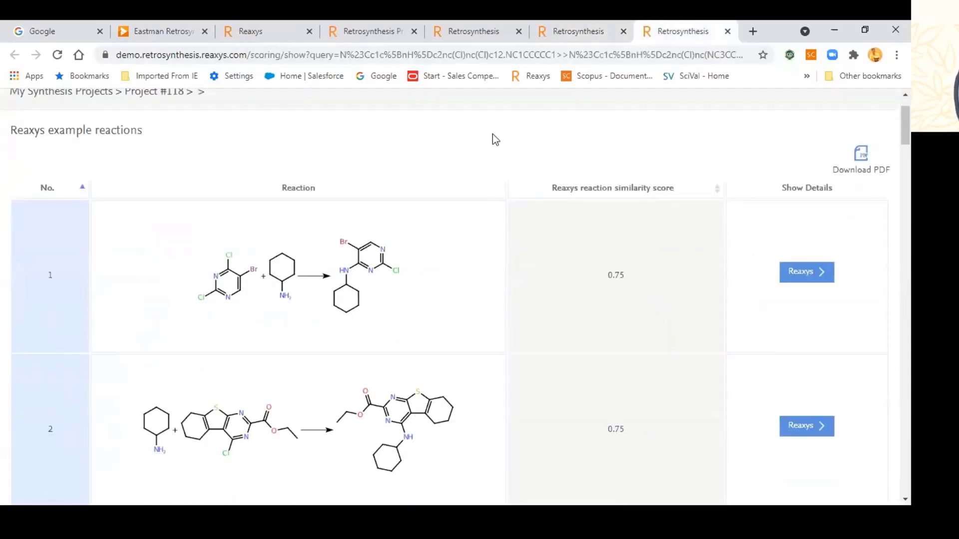
key(ctrl+shift+Tab)
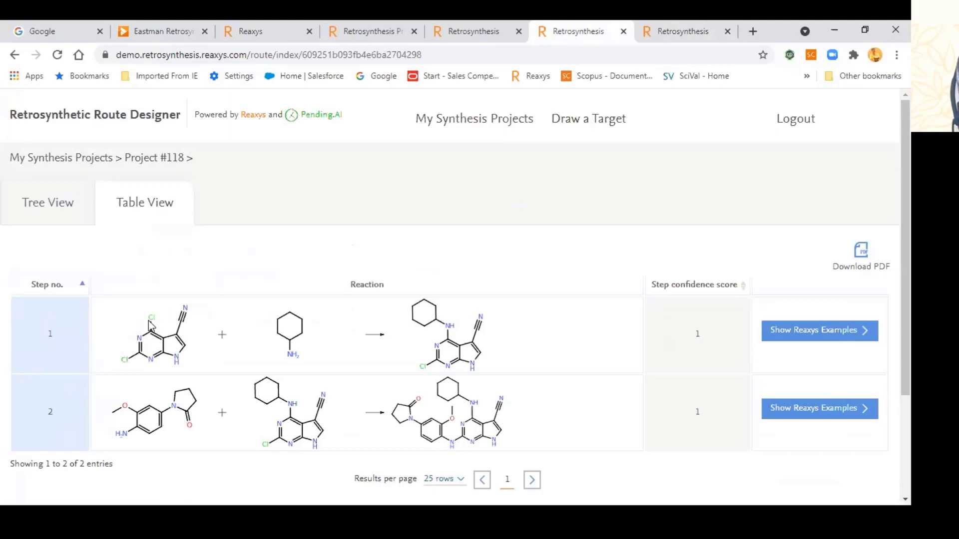
click(671, 31)
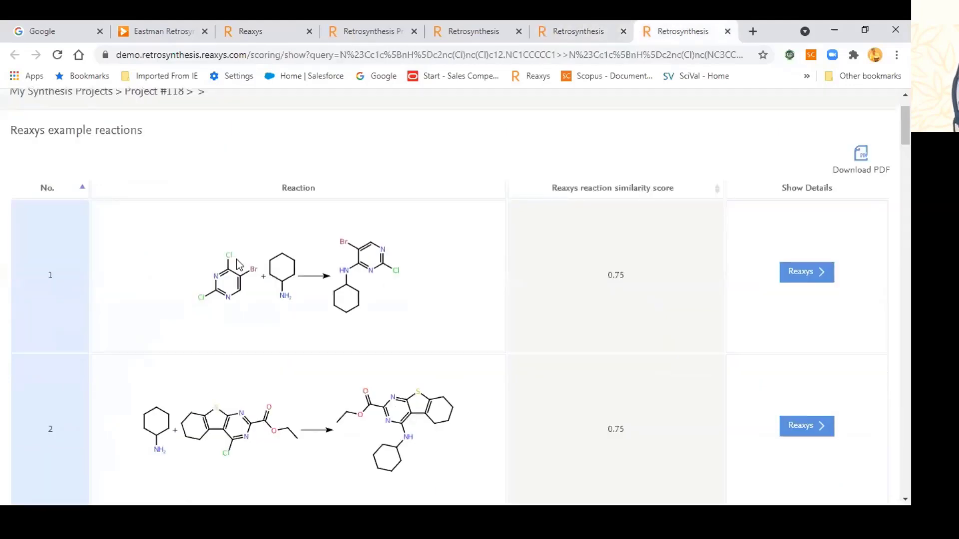
click(800, 273)
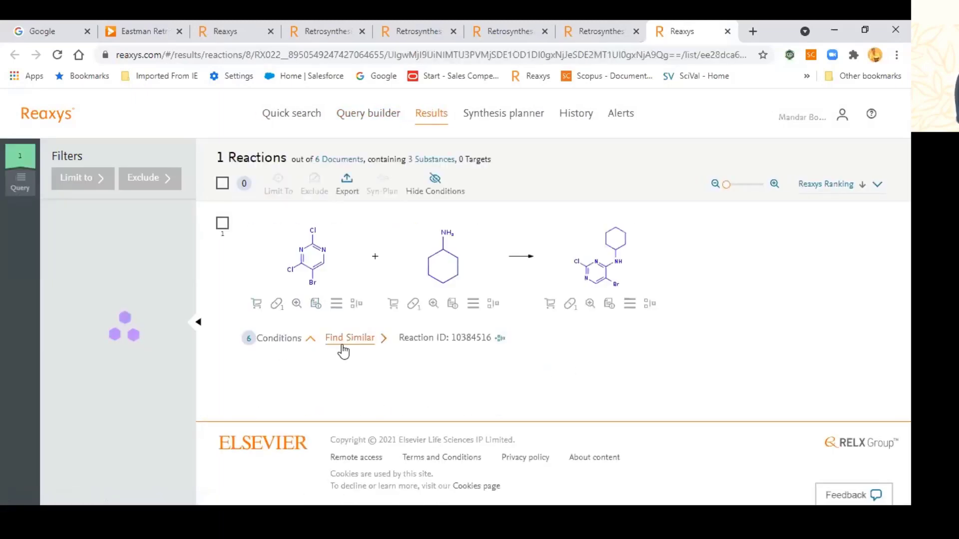
Step: Expand the 63% diisopropylamine/1,4-dioxane experimental procedure, review the conditions, then close the reaction tab
scroll(338, 399, down, 4)
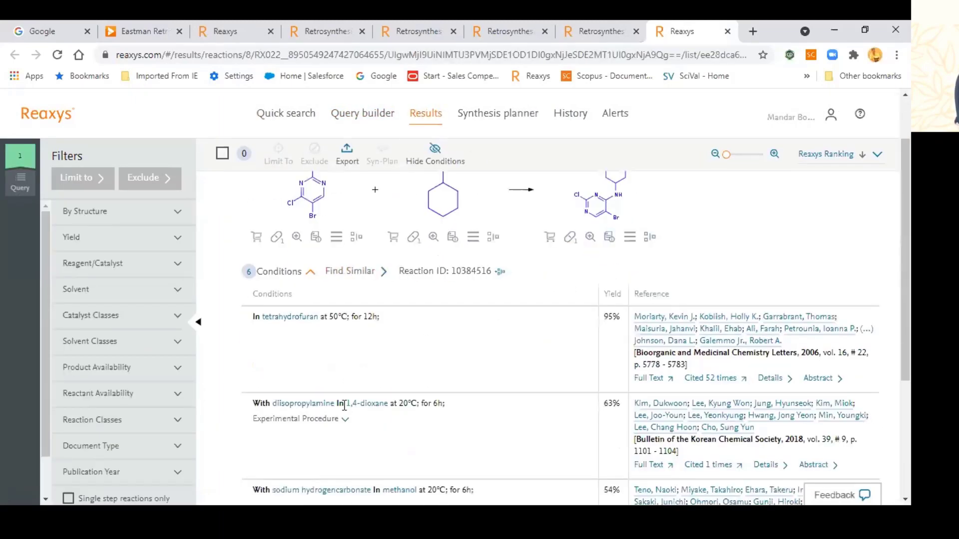
click(304, 287)
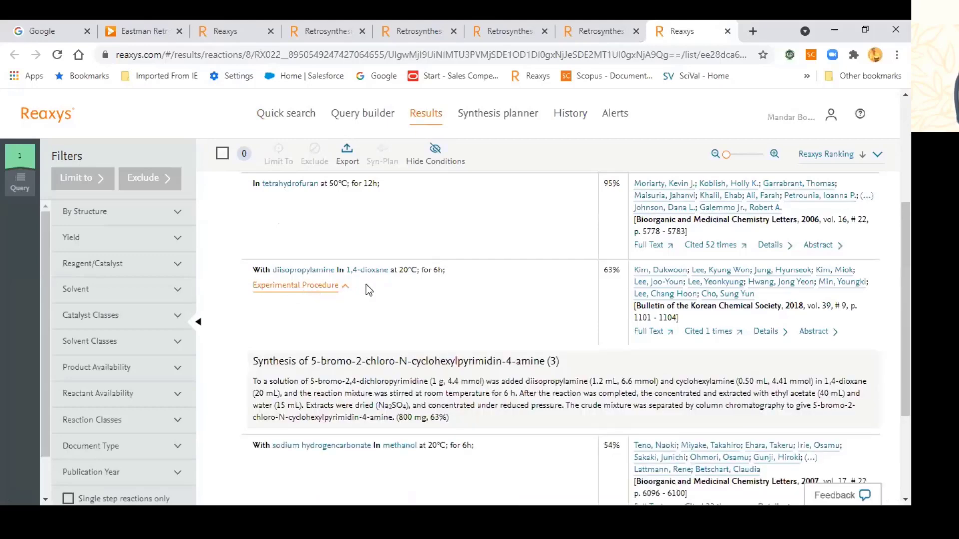
scroll(407, 305, down, 2)
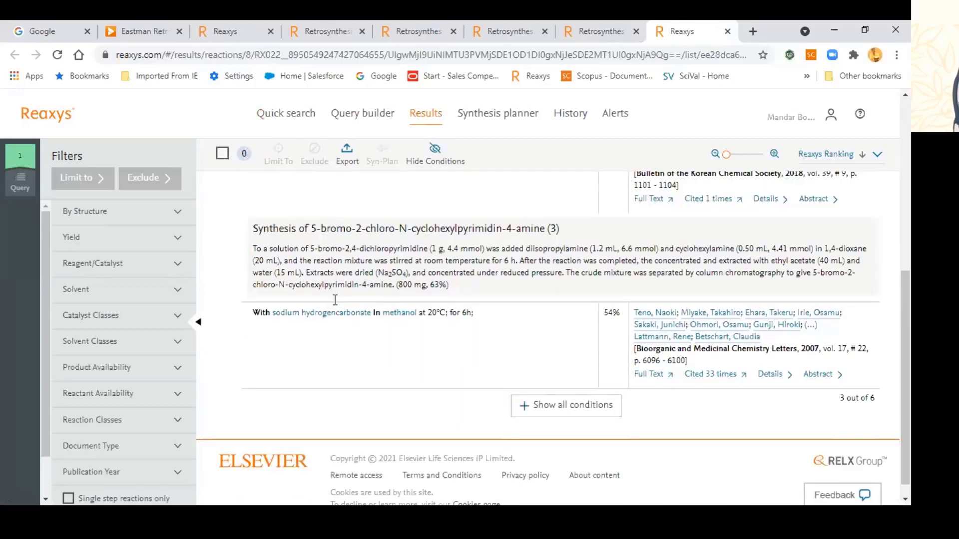
scroll(640, 318, up, 1)
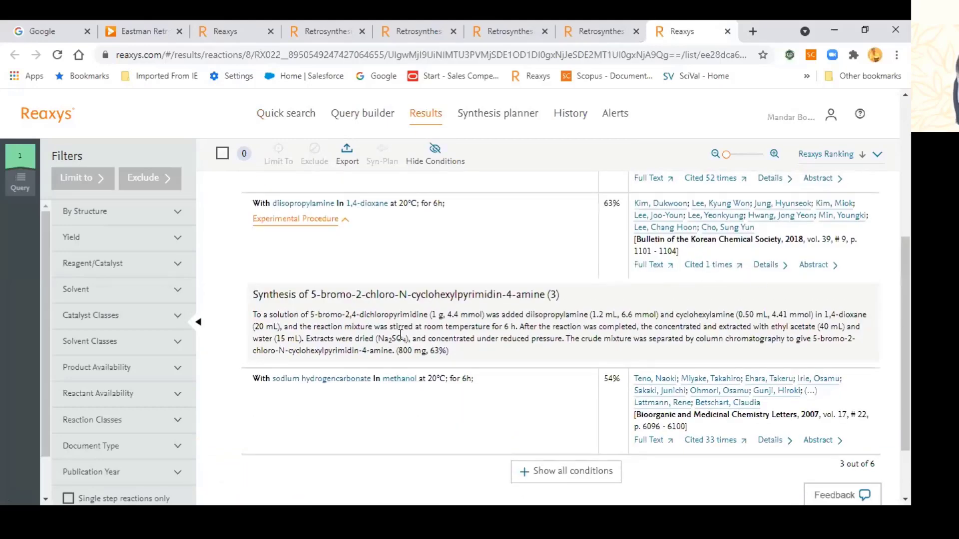
scroll(691, 338, up, 5)
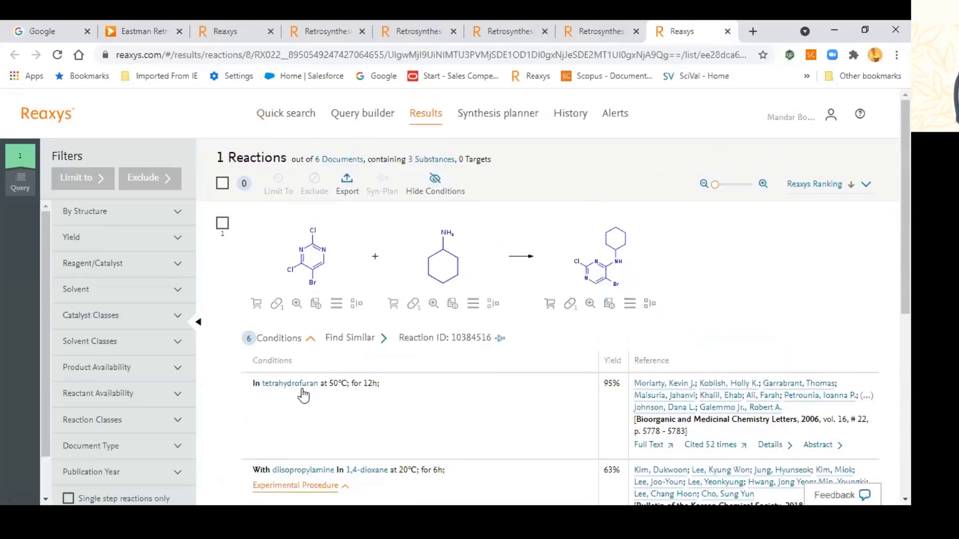
scroll(709, 322, down, 1)
scroll(615, 305, down, 4)
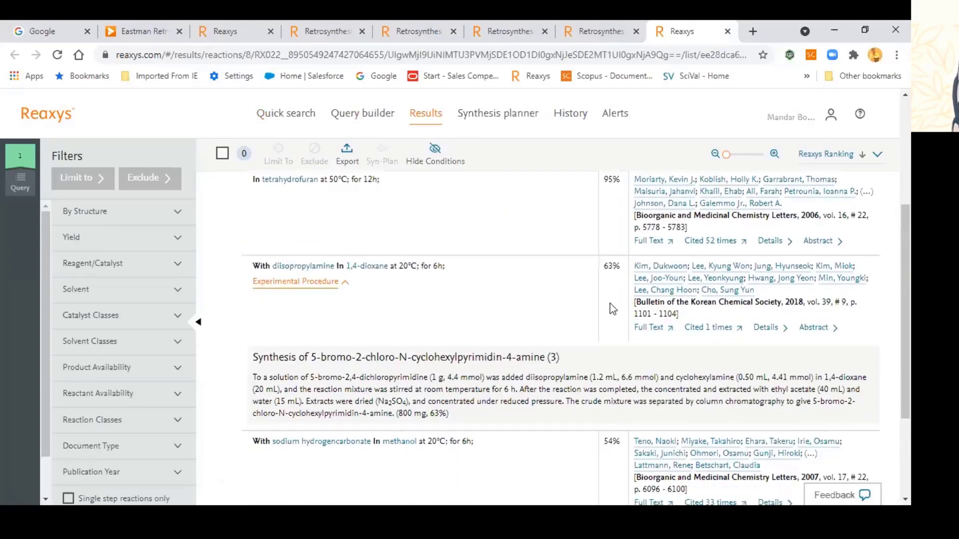
scroll(509, 321, up, 4)
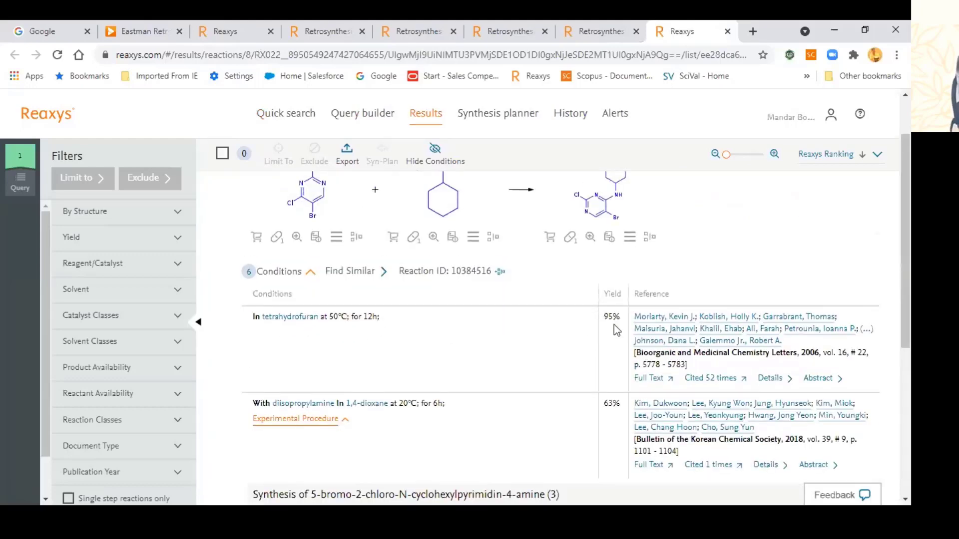
scroll(649, 224, up, 2)
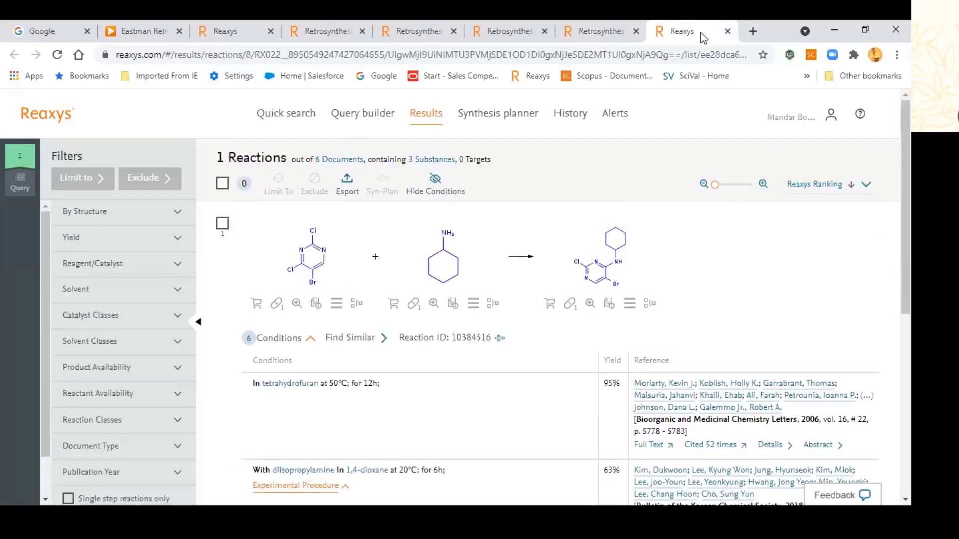
click(727, 31)
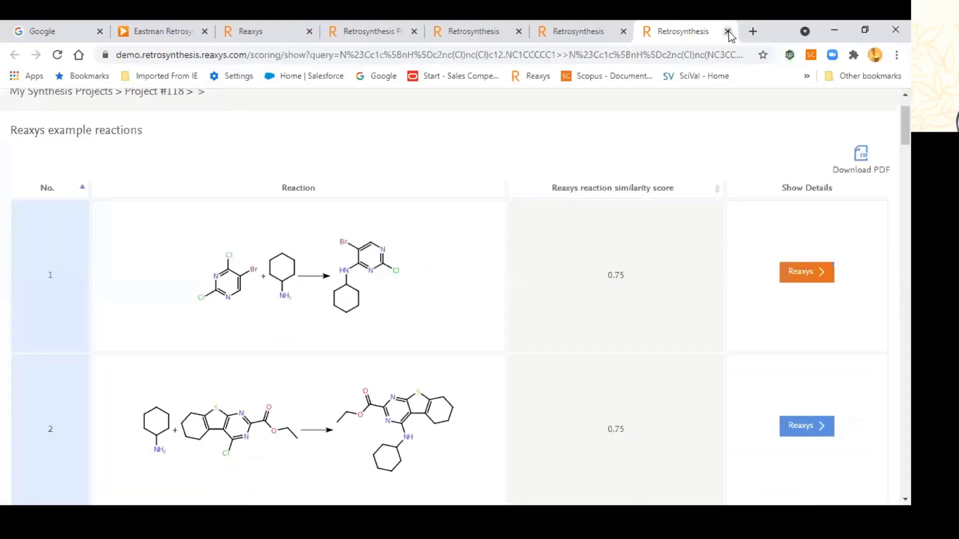
Step: Close the example reactions, route table and routes overview tabs, then return to the Reaxys tab
click(727, 31)
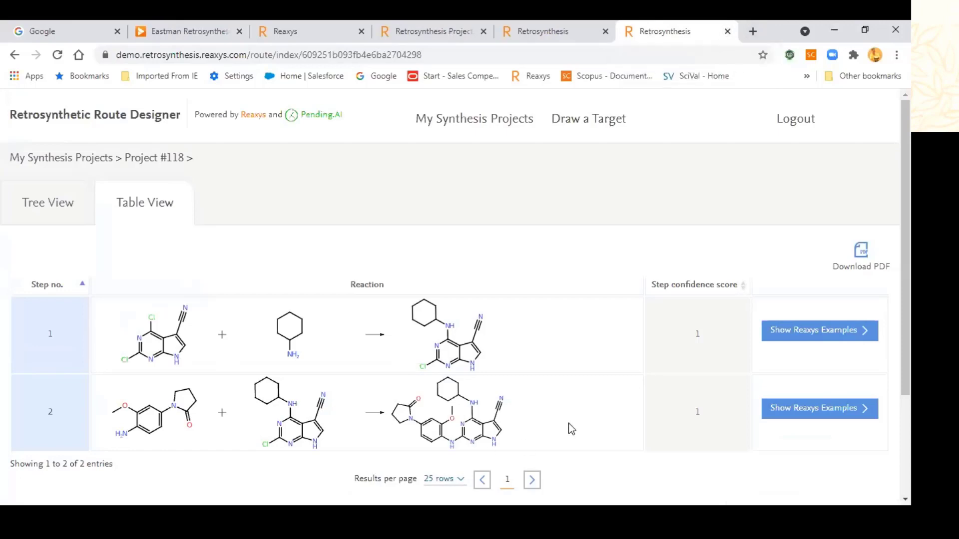
click(724, 31)
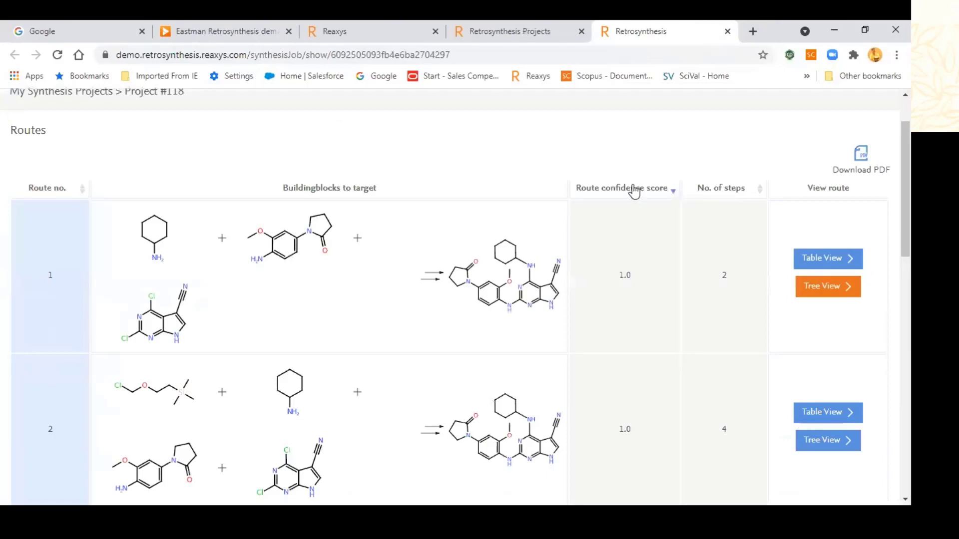
click(727, 31)
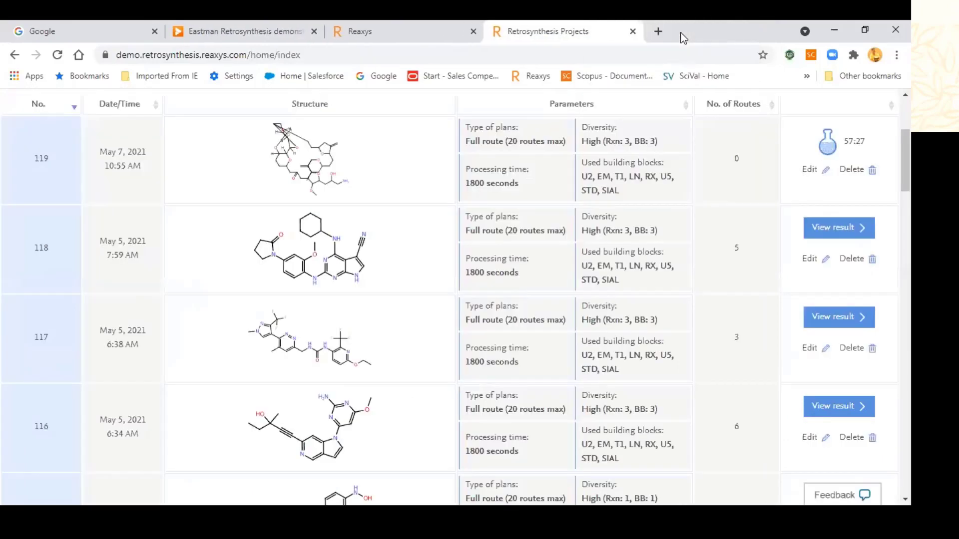
scroll(434, 272, up, 3)
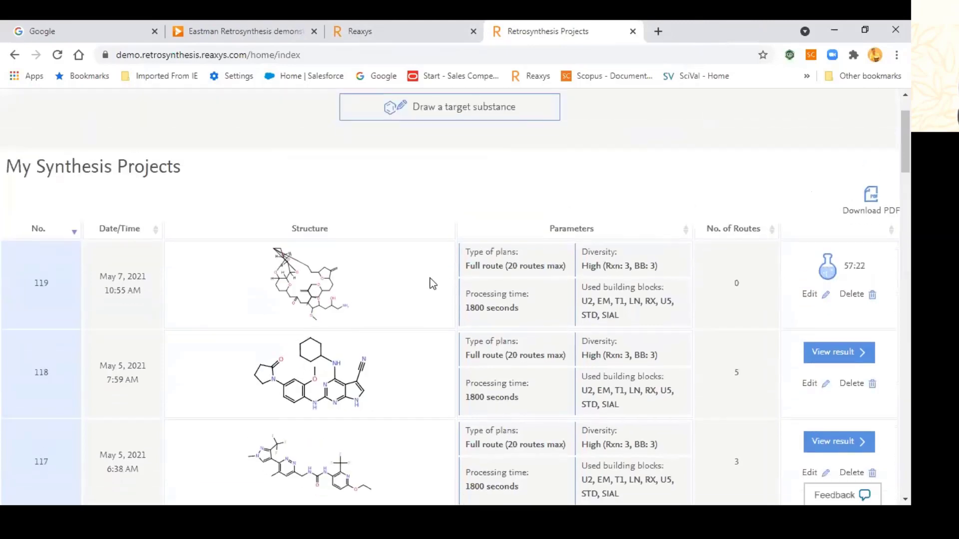
scroll(433, 284, down, 1)
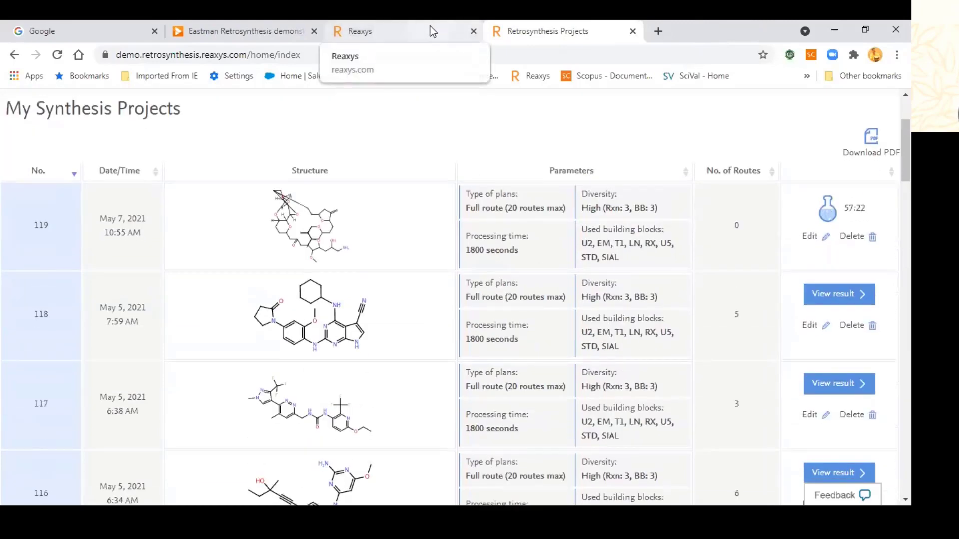
click(432, 32)
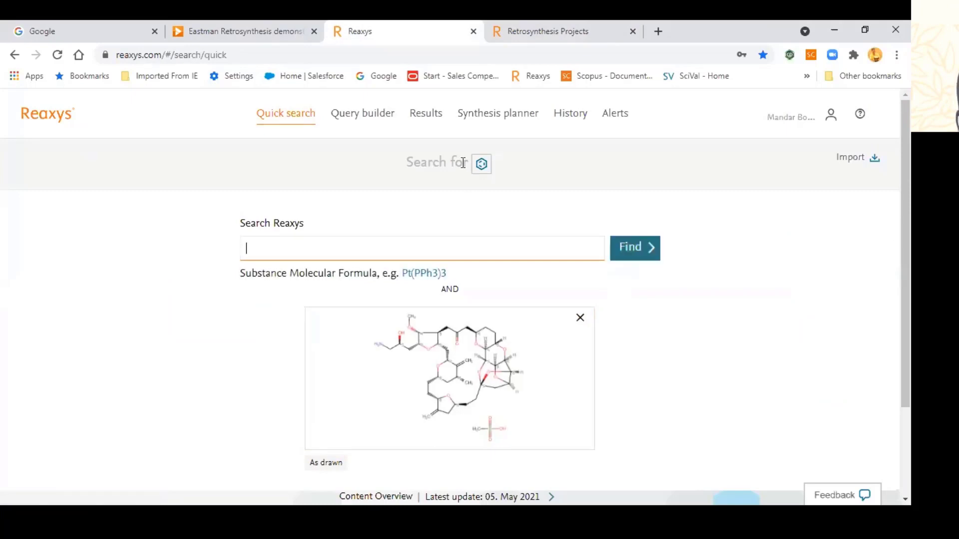
Step: Review the 7 eribulin mesylate hits and their bioactivity data, then go to Query builder
click(426, 113)
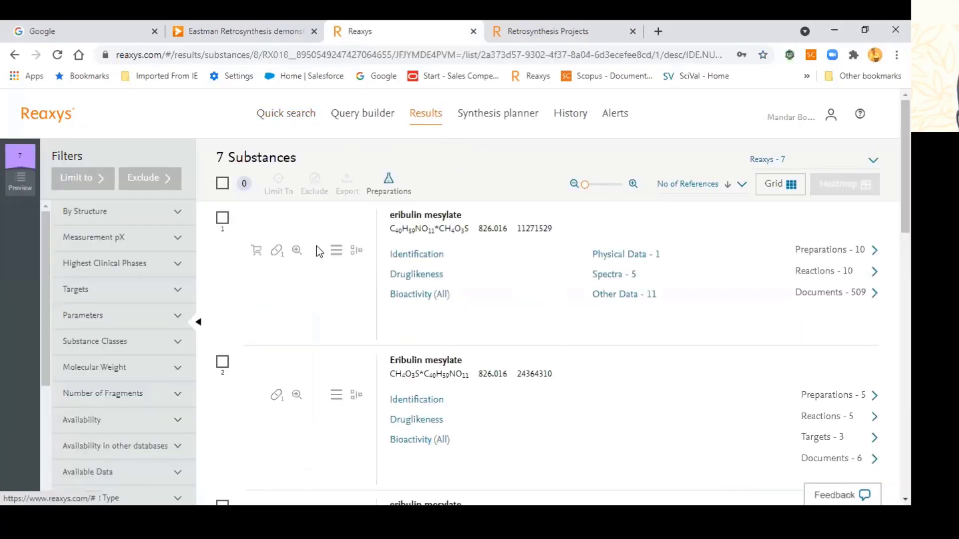
scroll(460, 306, down, 1)
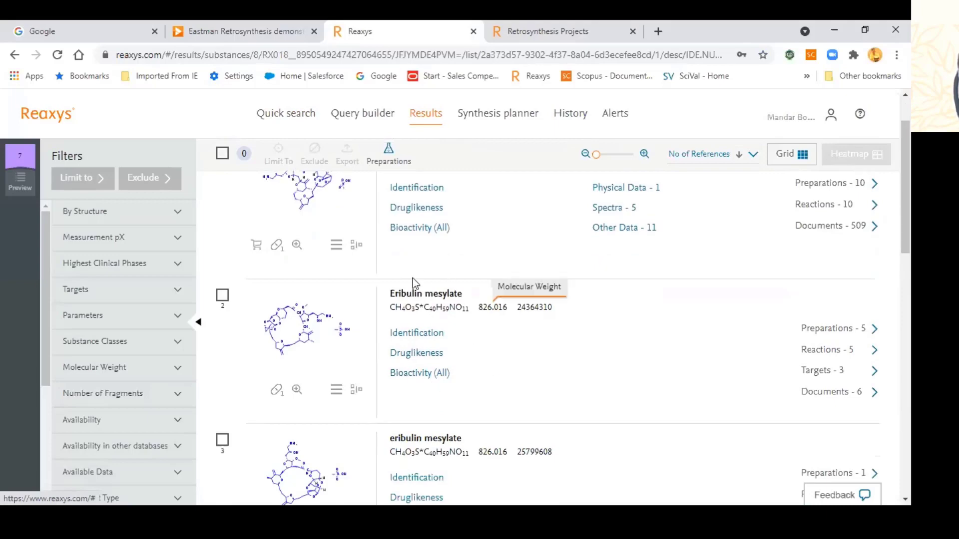
scroll(452, 310, up, 1)
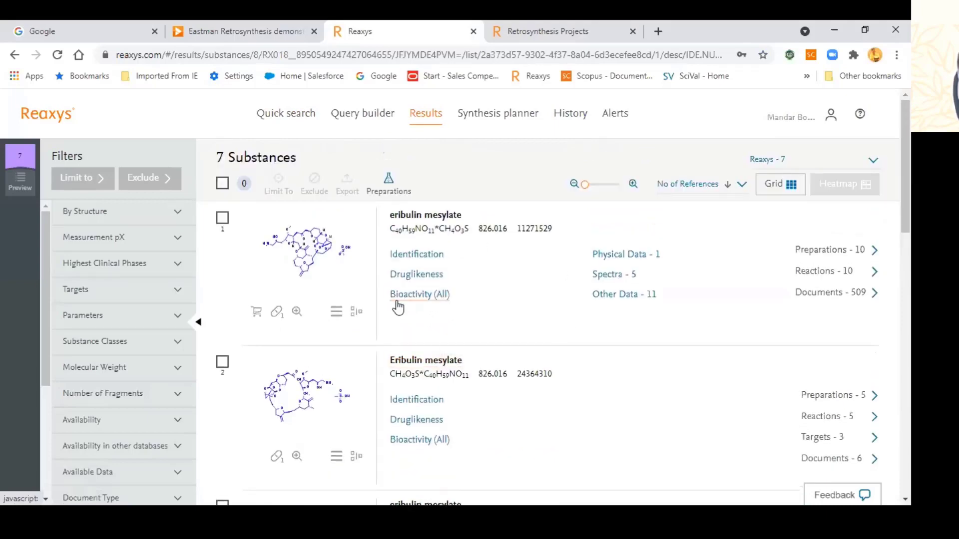
scroll(586, 347, down, 2)
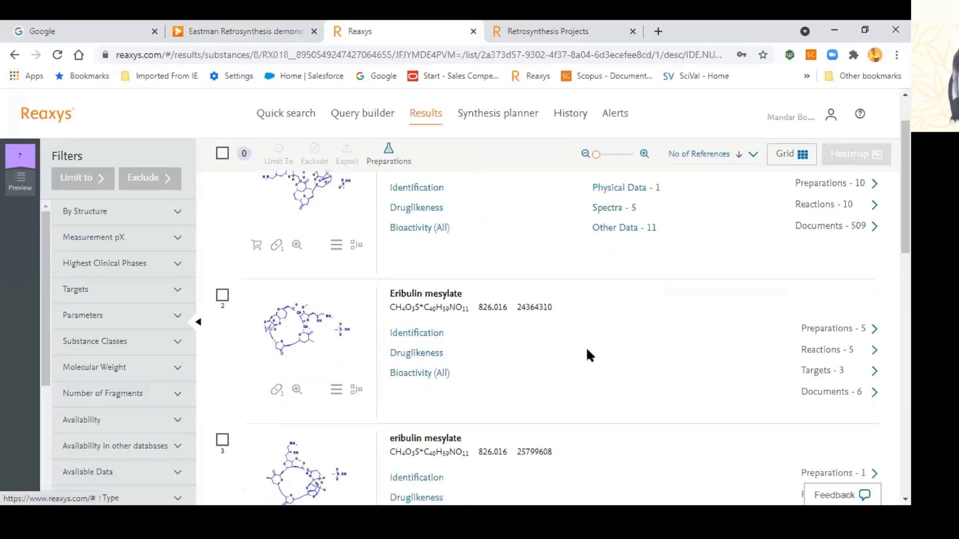
scroll(586, 347, up, 2)
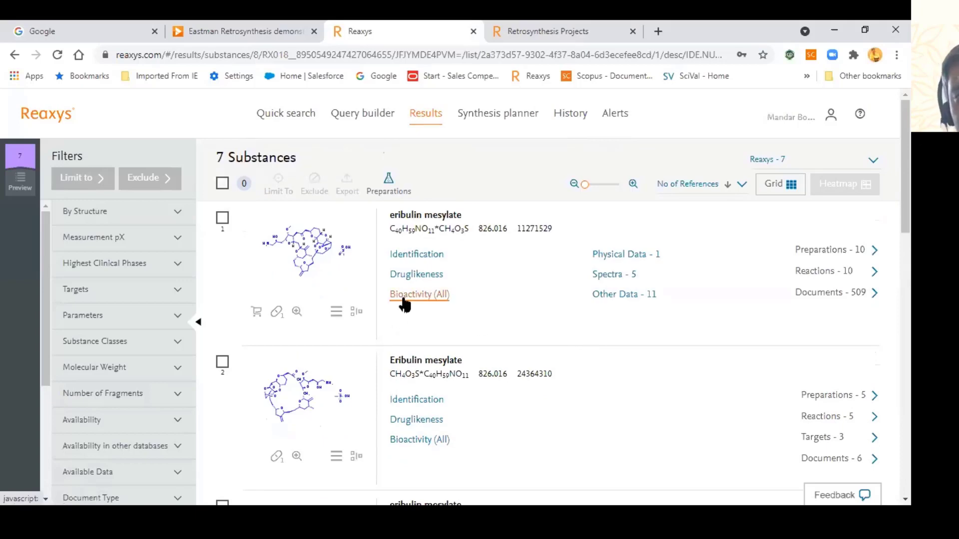
click(410, 295)
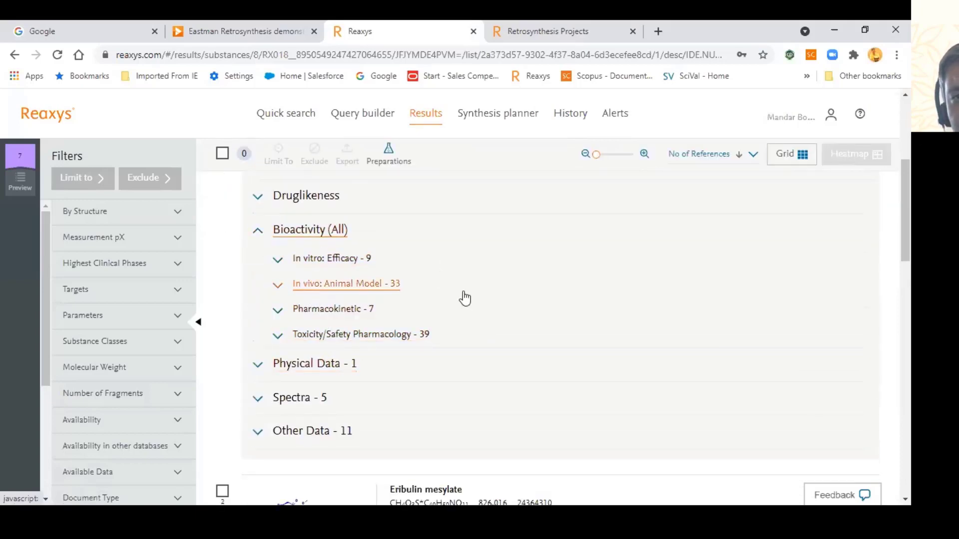
scroll(457, 357, up, 5)
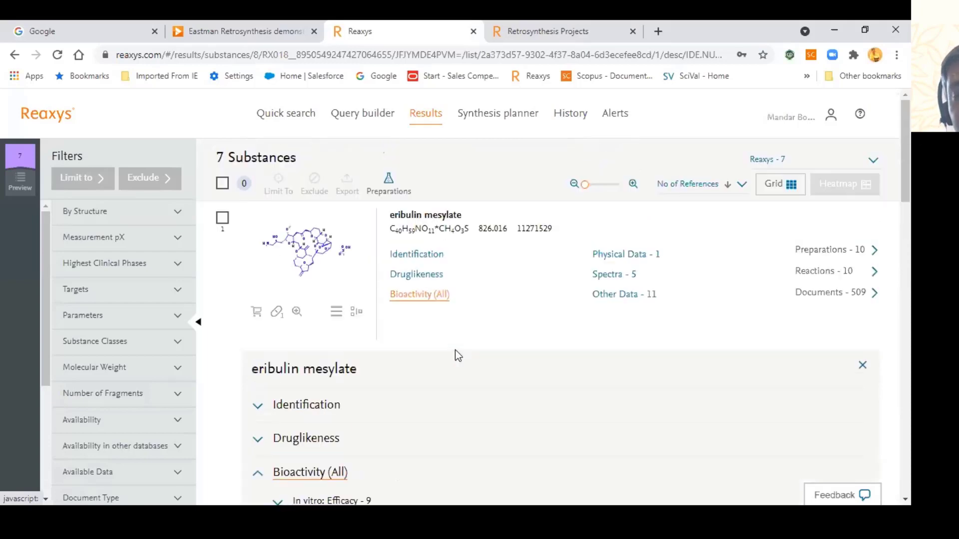
click(358, 123)
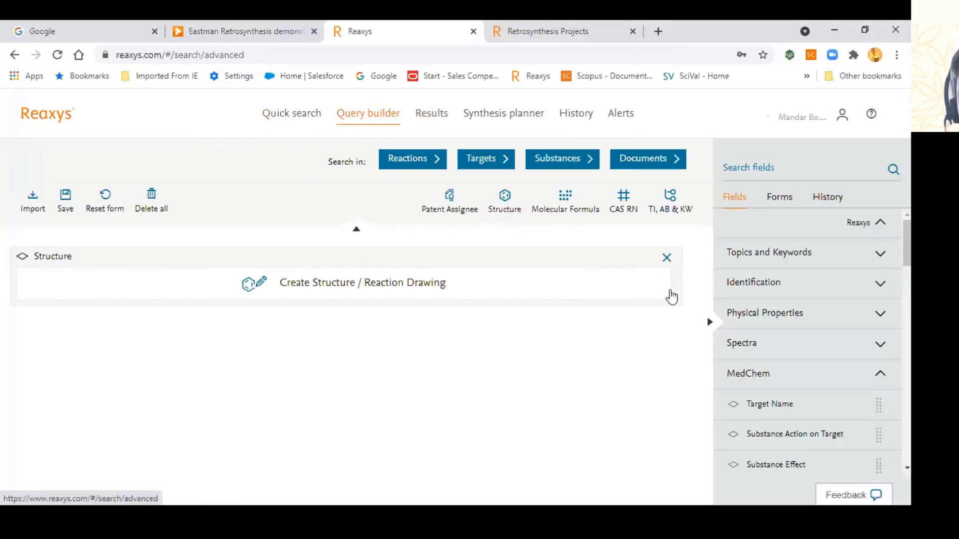
Step: Replace the structure condition with Isolated from Natural Source and an anticancer* Titles/Abstracts/Keywords condition
click(798, 174)
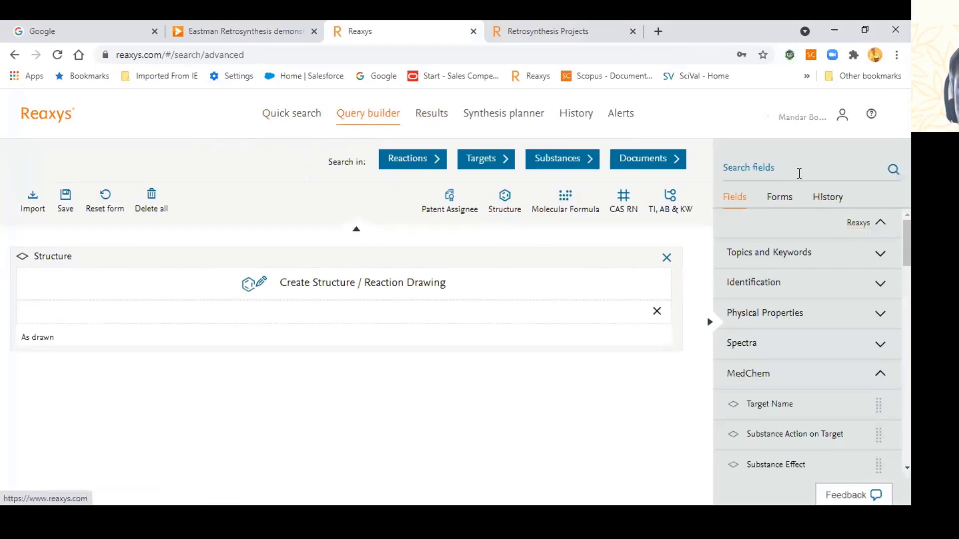
text(isola)
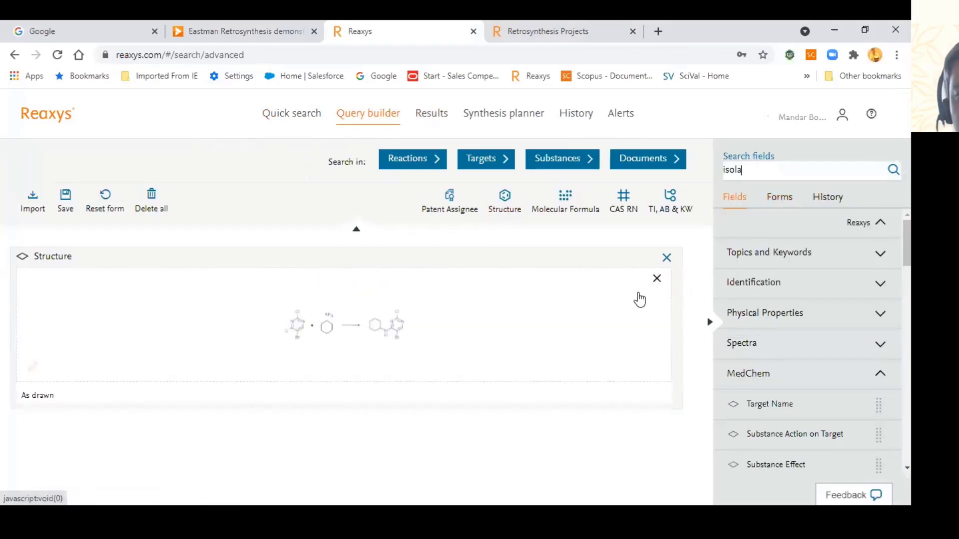
click(666, 258)
drag(783, 260, 437, 272)
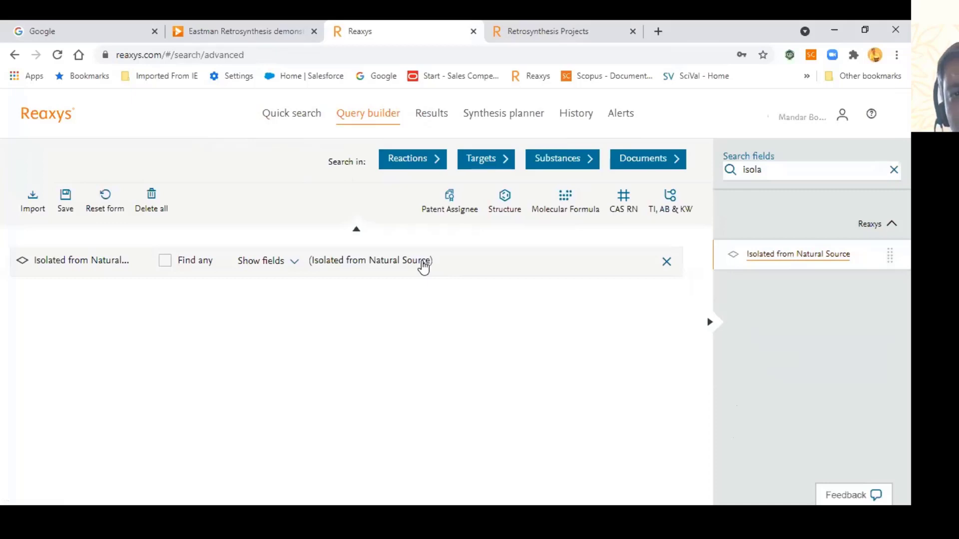
click(270, 264)
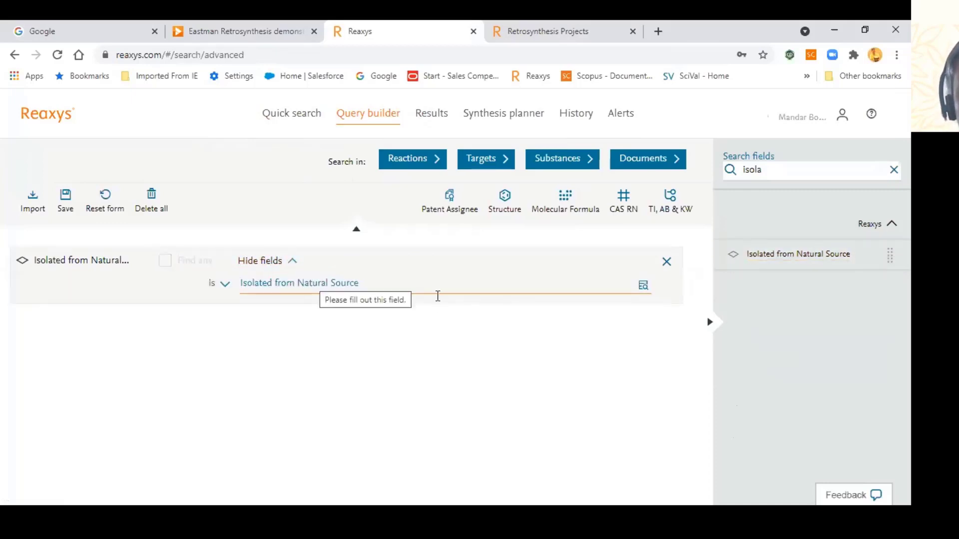
click(893, 170)
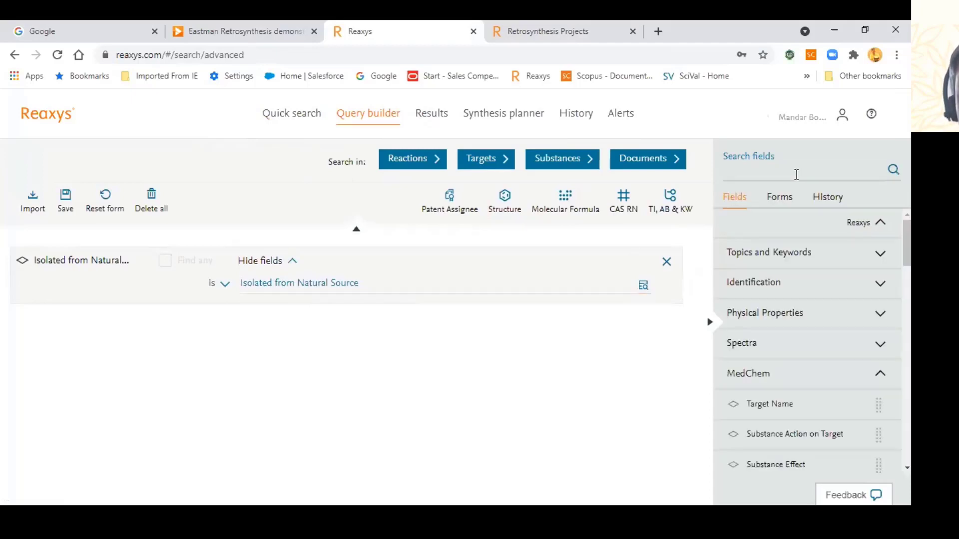
click(667, 212)
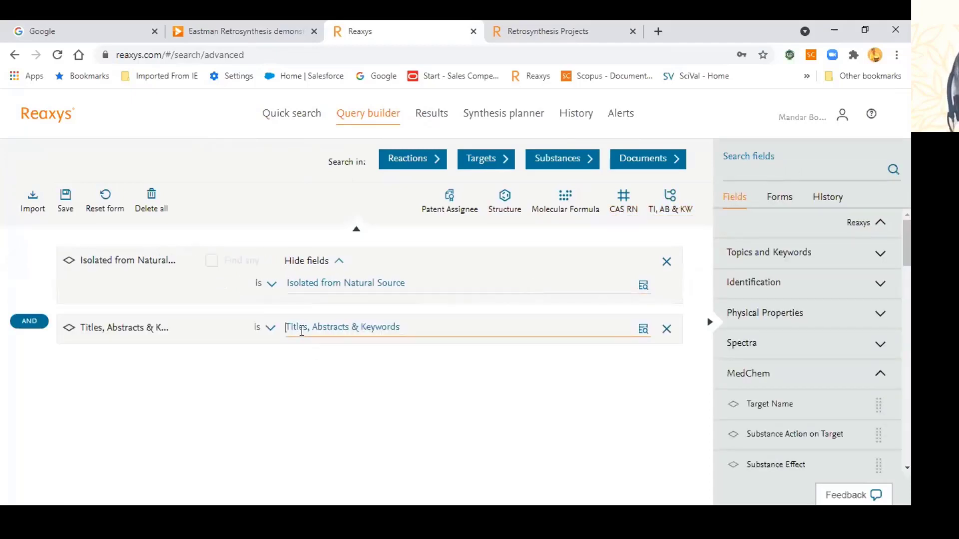
text(anticancer*)
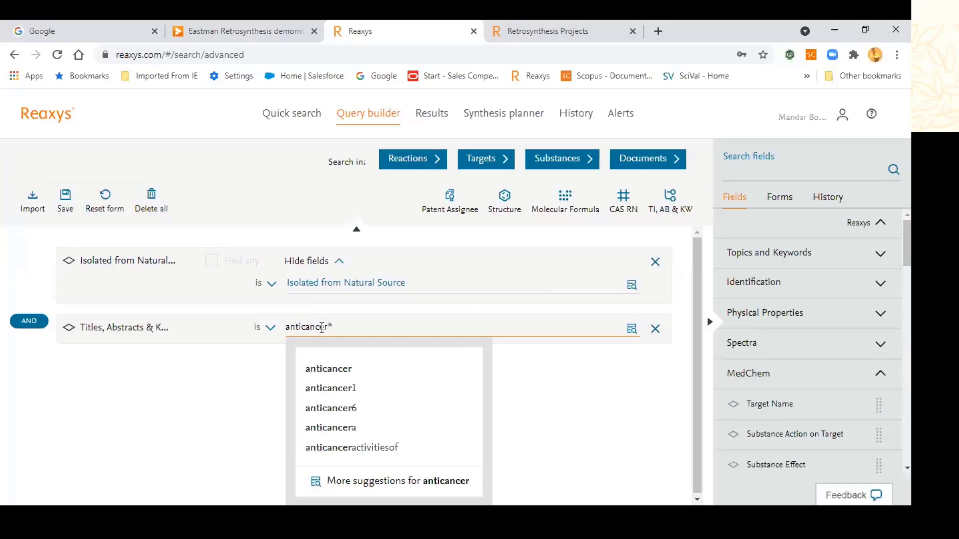
click(654, 388)
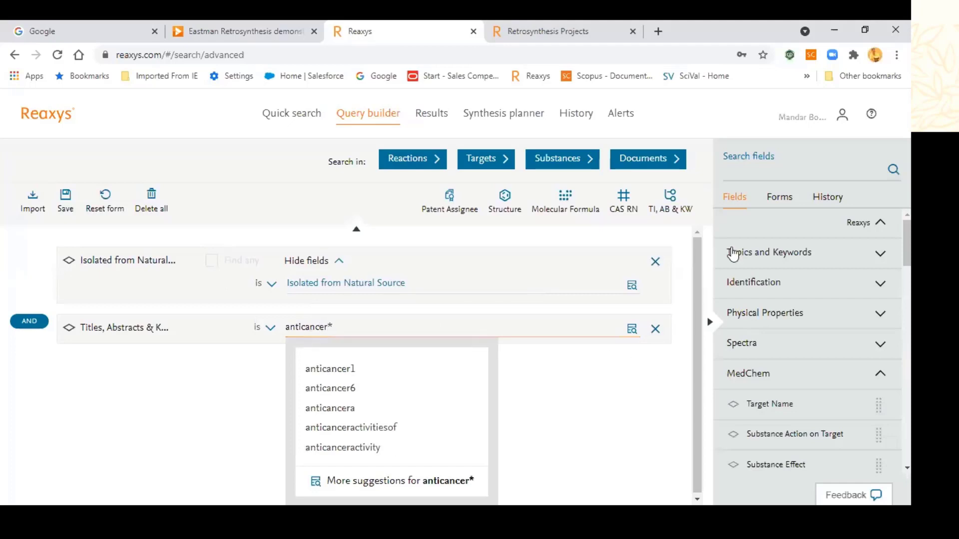
Step: Add a Molecular Formula C30* condition and run the query as a Substances search
click(752, 173)
text(mole)
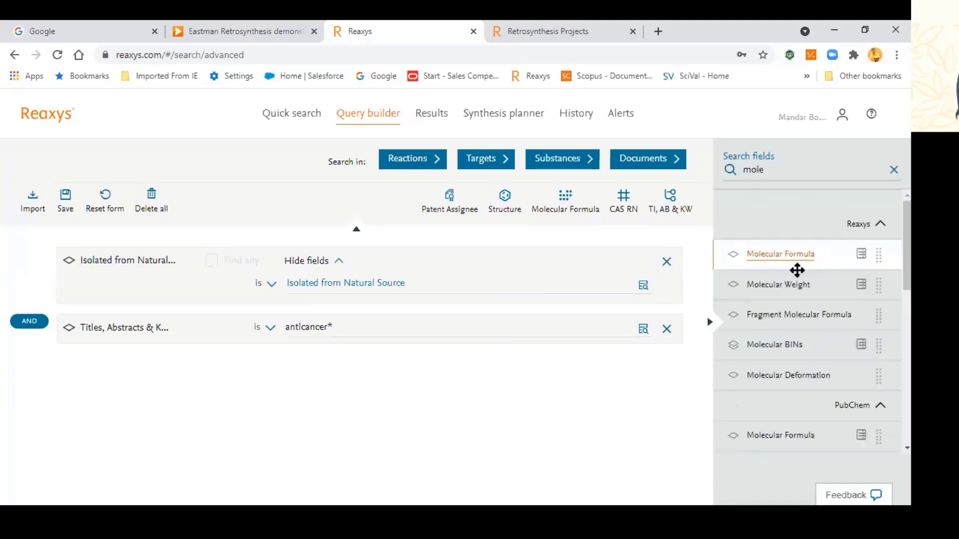
drag(795, 263, 494, 355)
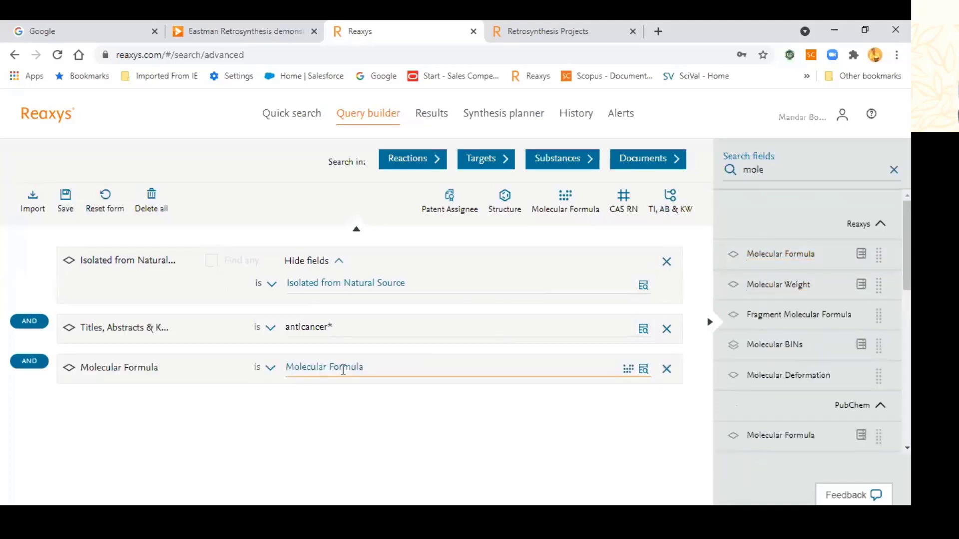
text(C30)
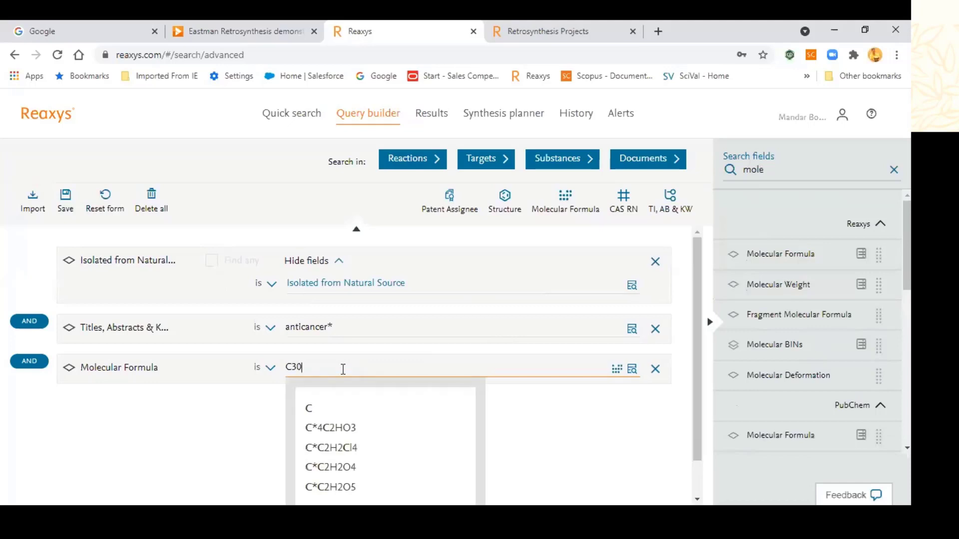
text(*)
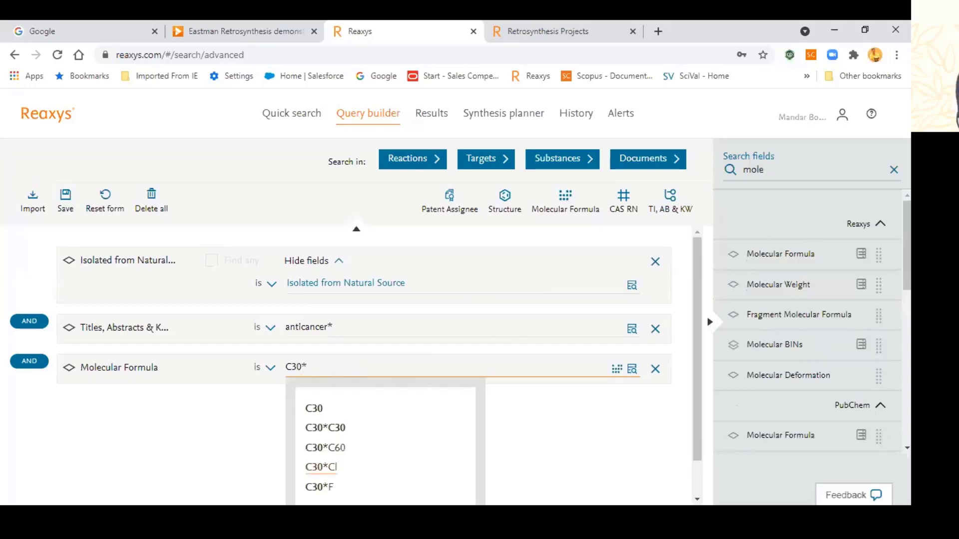
click(545, 428)
click(568, 170)
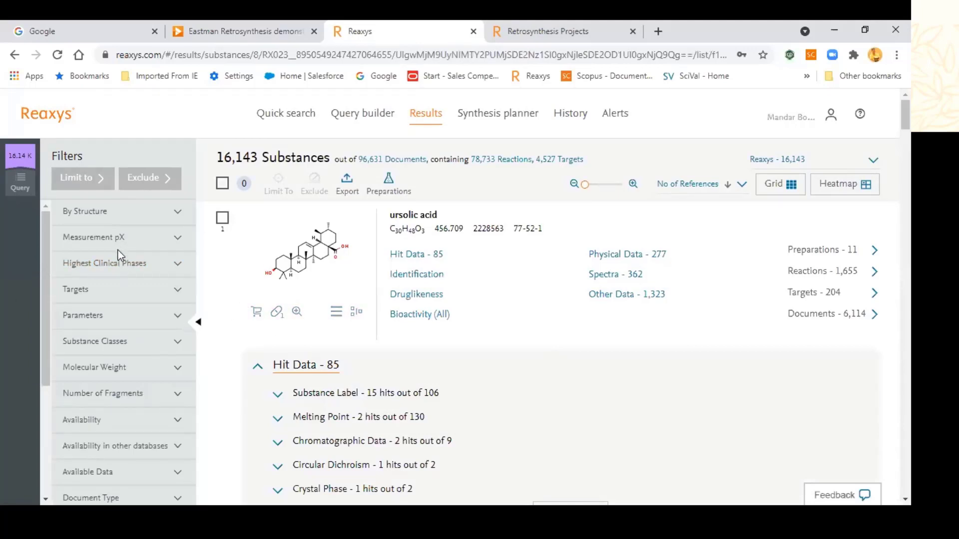
Step: Expand the Highest Clinical Phases and Targets filters for the 16,143 substance hits
click(150, 266)
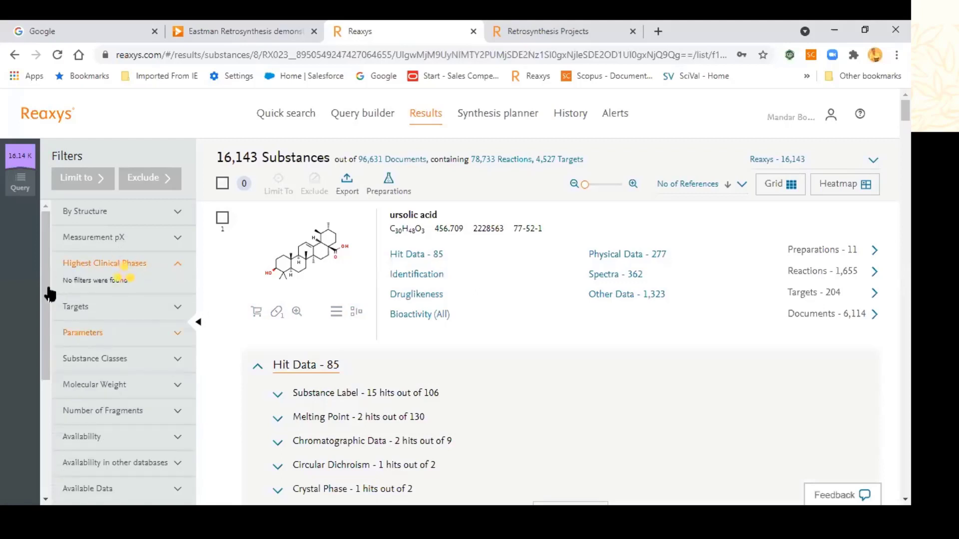
scroll(76, 307, down, 1)
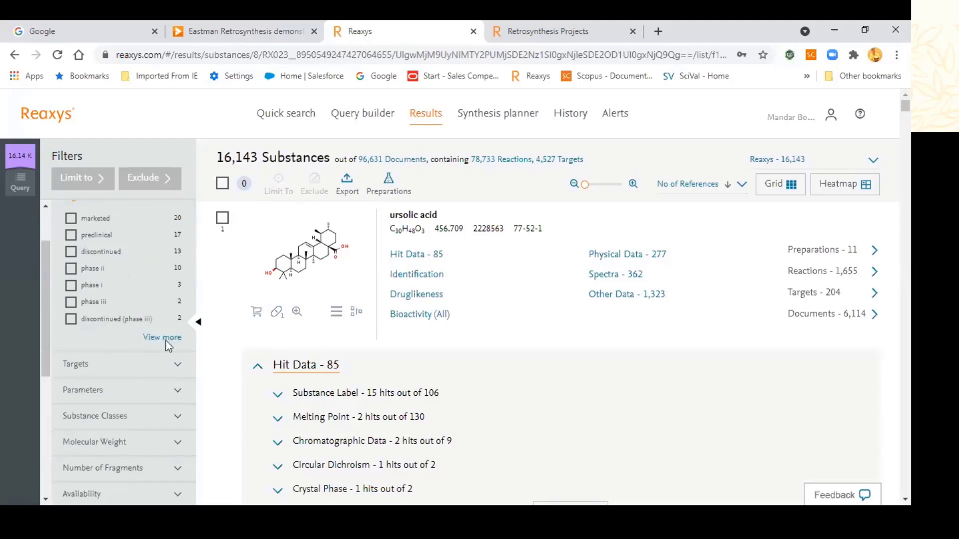
scroll(111, 399, down, 3)
scroll(110, 400, up, 3)
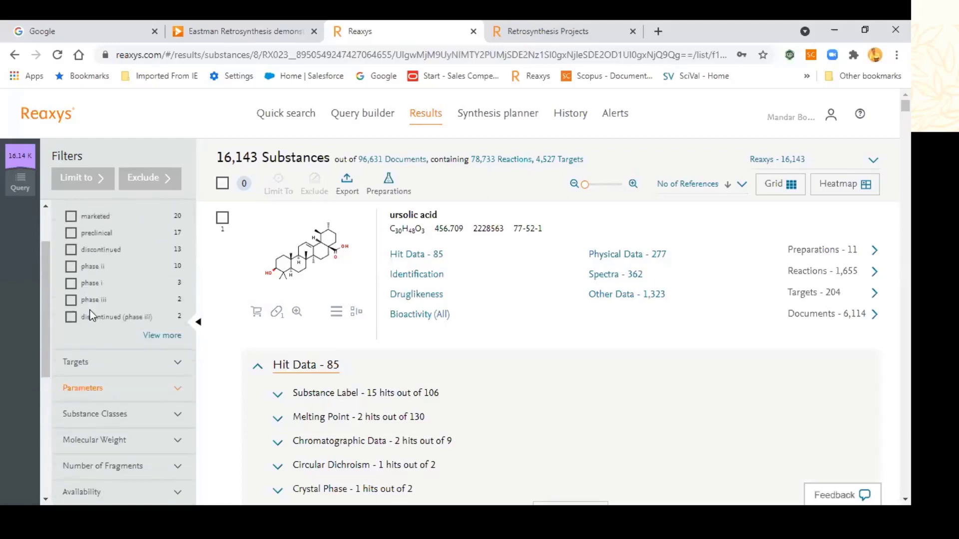
click(93, 372)
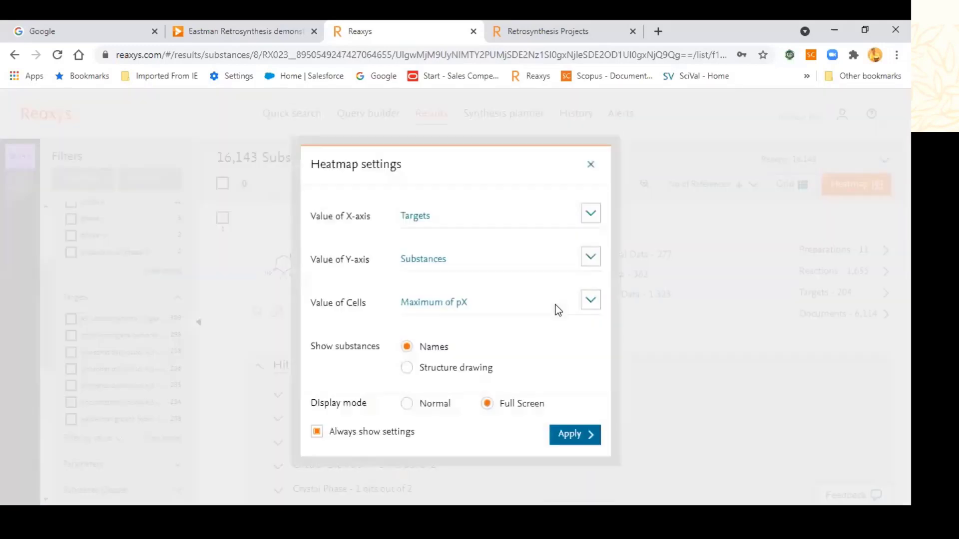
Step: Show the heatmap with structure drawings, sorted by activity on 11-beta-hydroxysteroid dehydrogenase-like 2
click(453, 381)
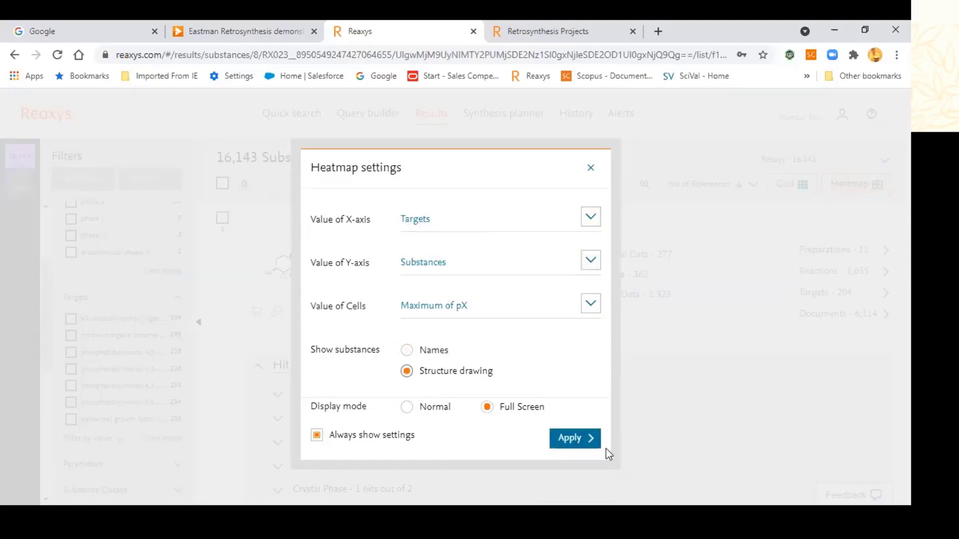
click(579, 441)
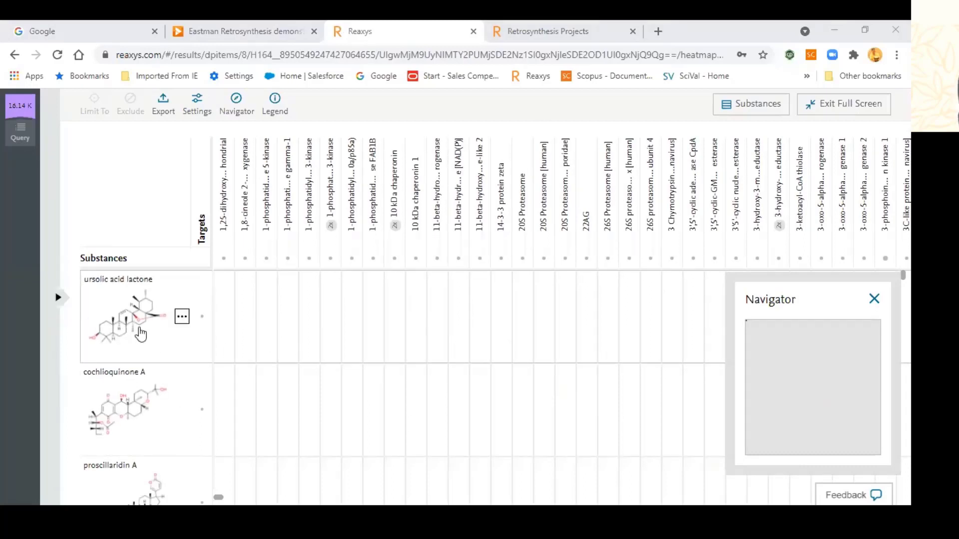
mouse_move(125, 327)
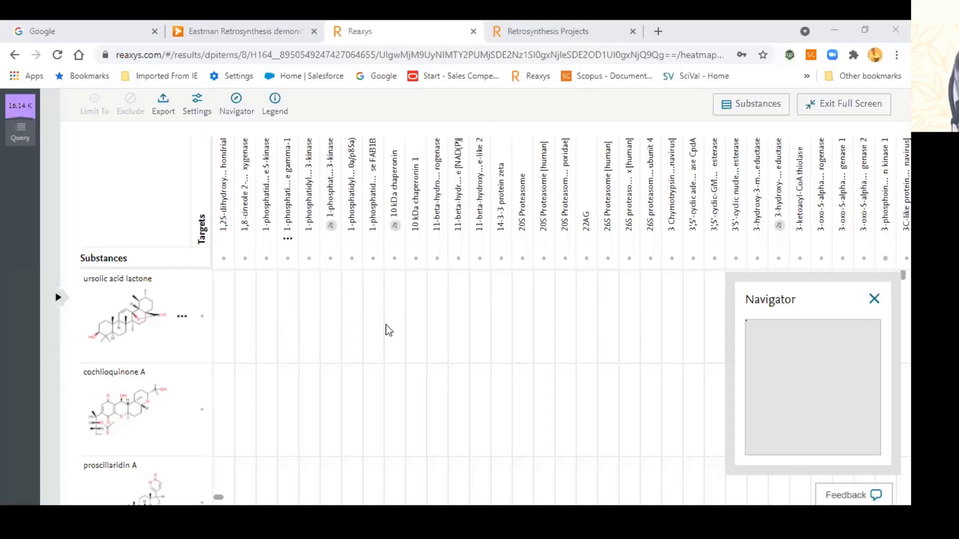
click(479, 236)
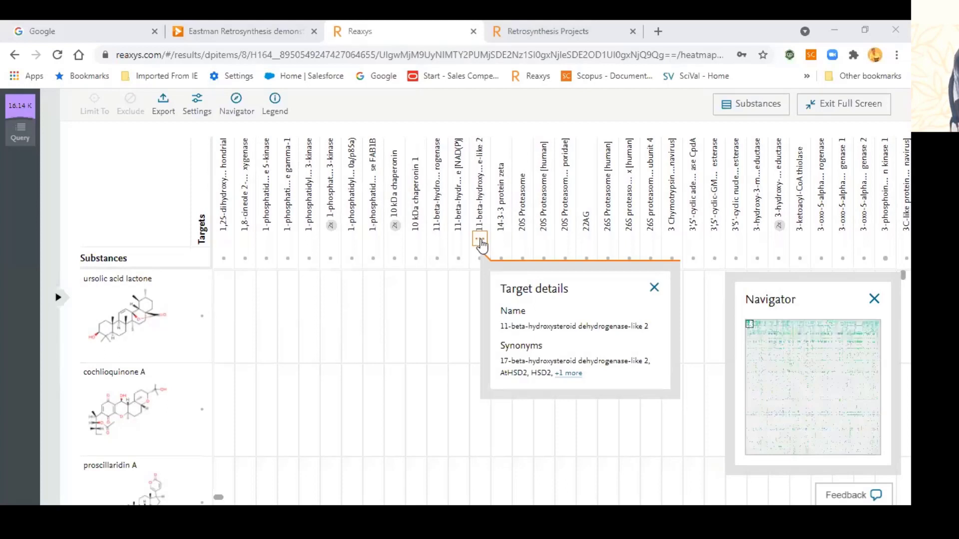
click(479, 239)
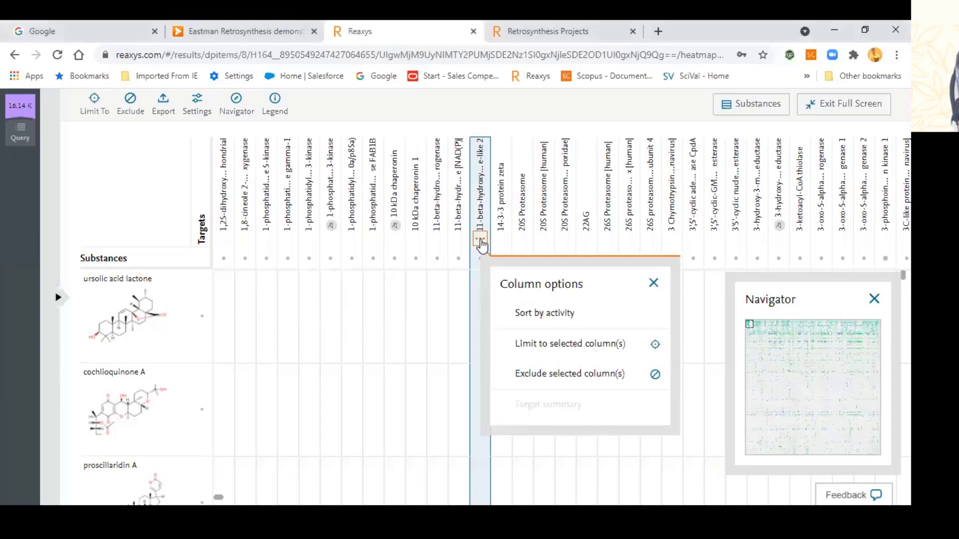
click(536, 319)
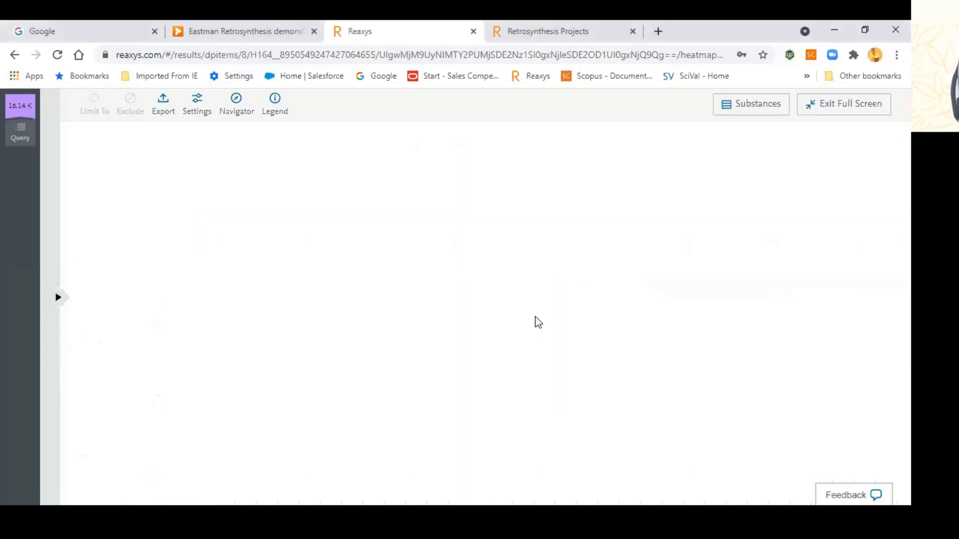
Step: Open the results filters beside the heatmap and the enoxolone row's options menu
click(58, 298)
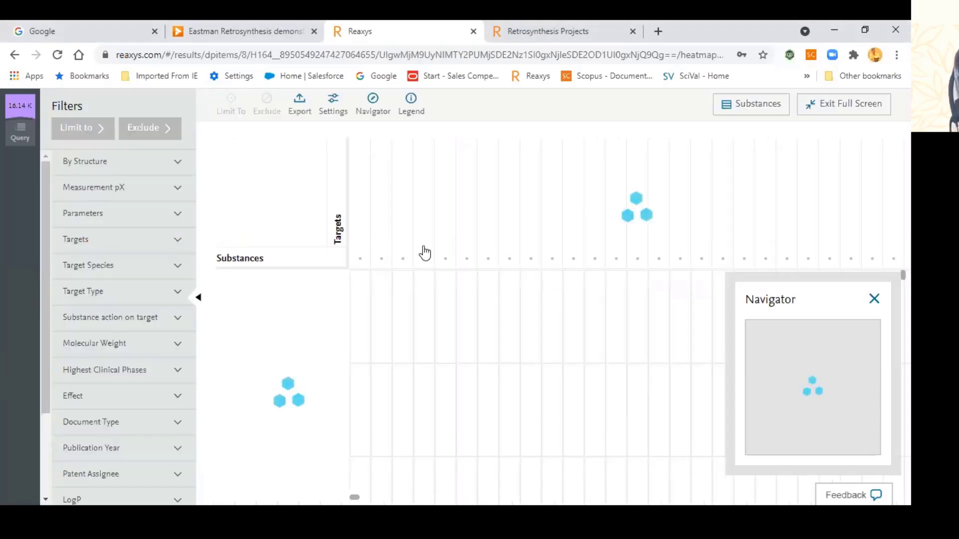
mouse_move(293, 316)
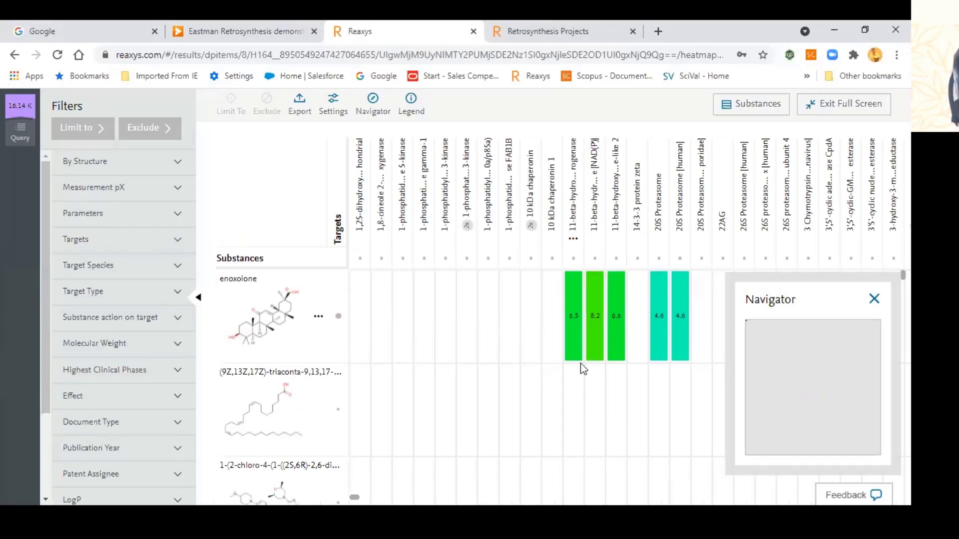
click(318, 317)
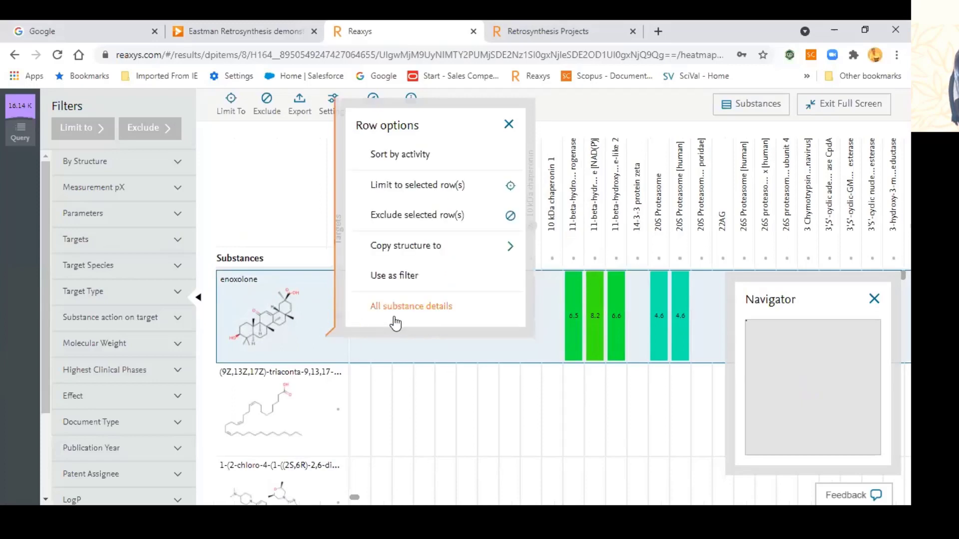
Step: Open All substance details for enoxolone and start Create synthesis plans from the Synthesize icon
click(399, 306)
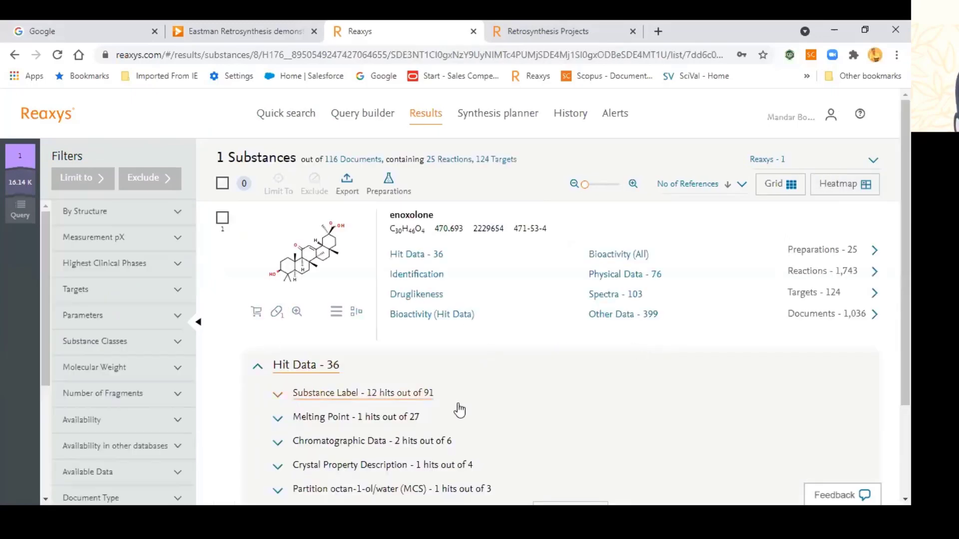
scroll(459, 410, down, 2)
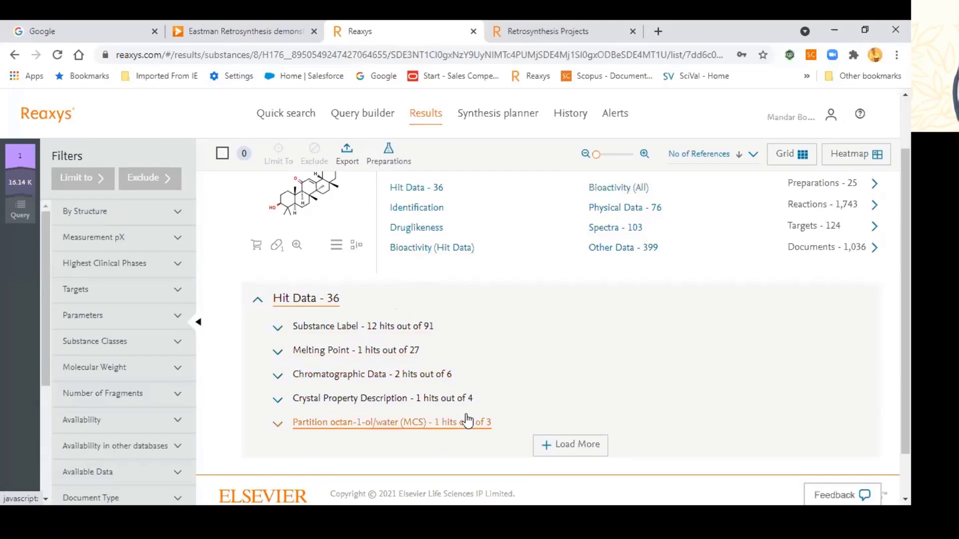
scroll(466, 420, up, 2)
click(357, 318)
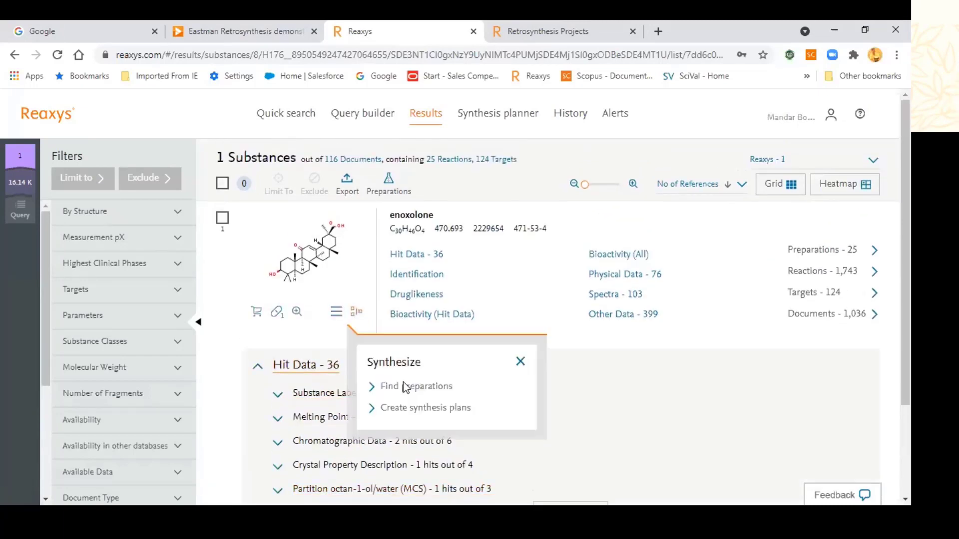
click(426, 409)
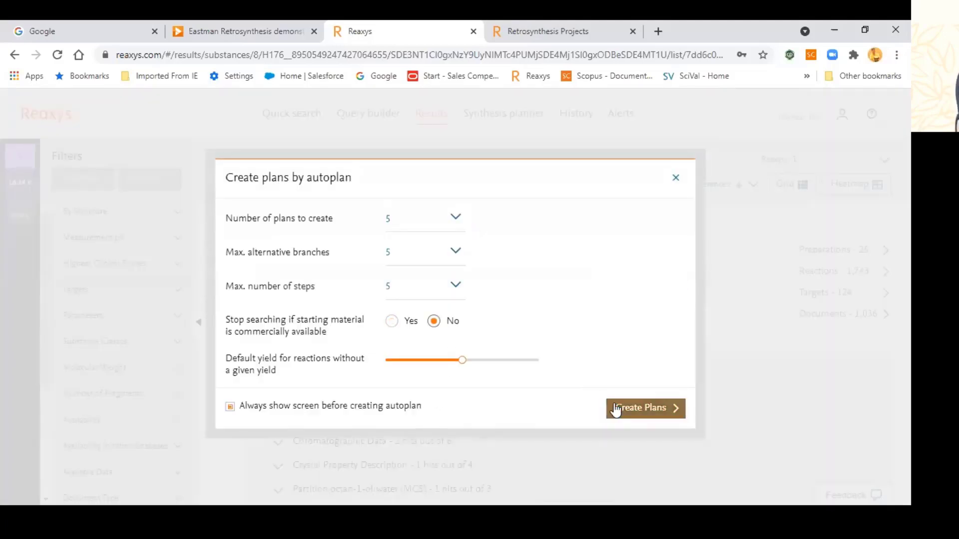
Step: Generate the plans, show Plan 5's ten-step route, and open step 9's preparation options
click(632, 405)
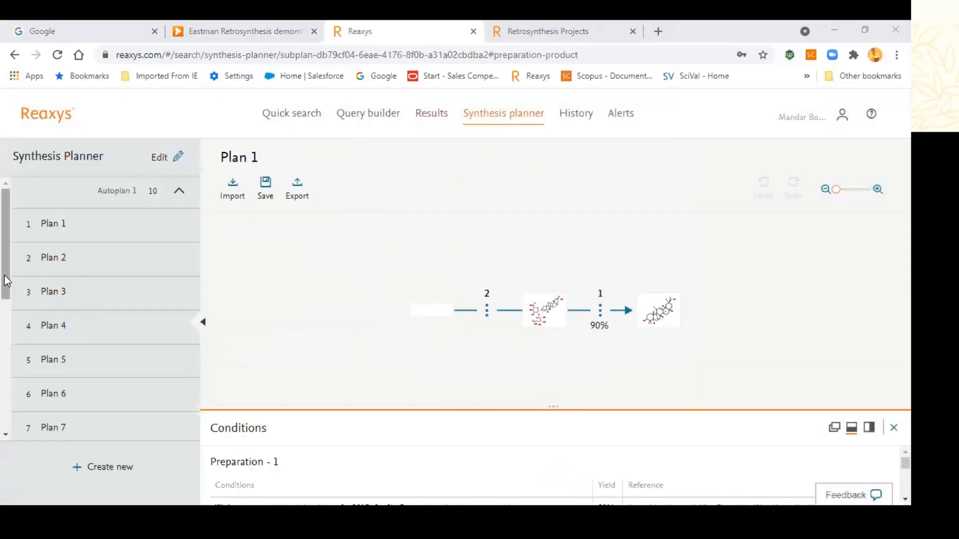
drag(7, 279, 8, 419)
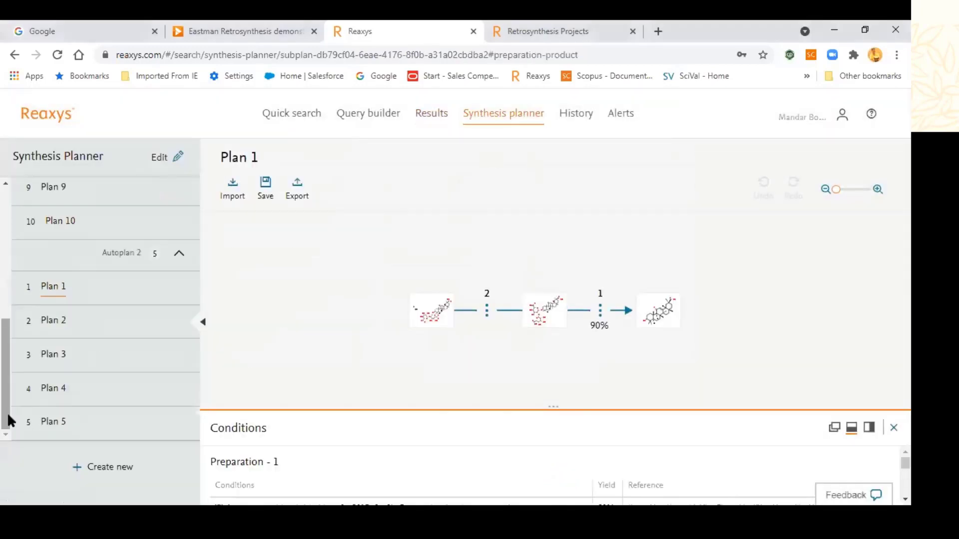
click(55, 424)
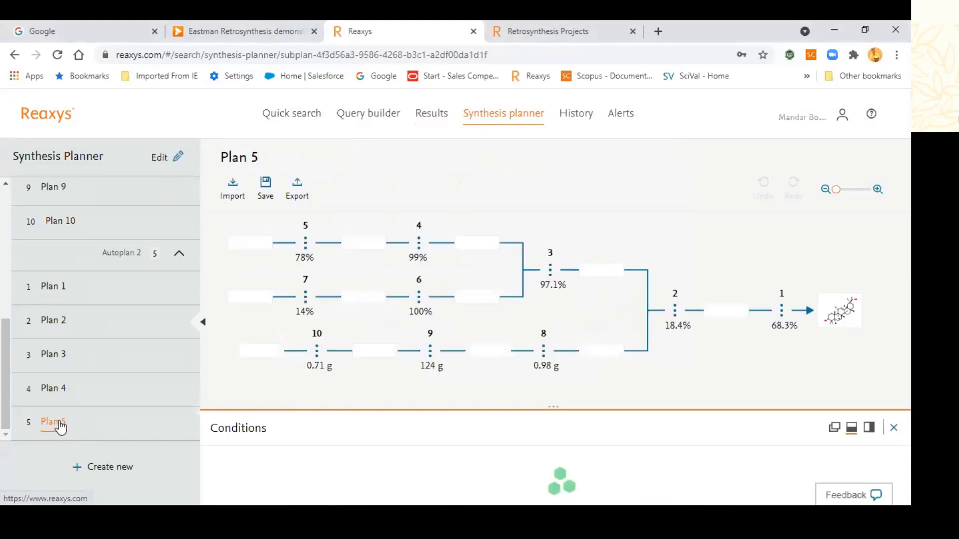
drag(664, 375, 874, 391)
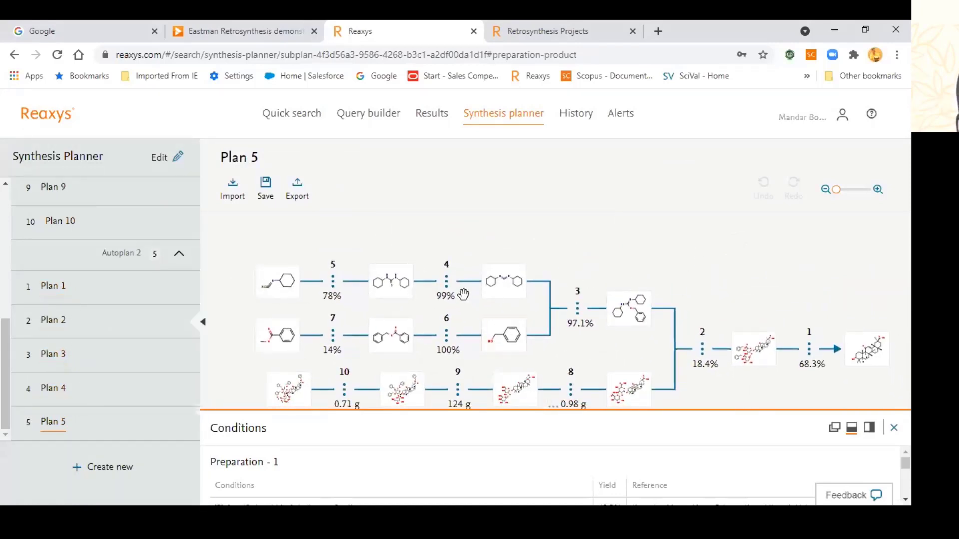
click(457, 391)
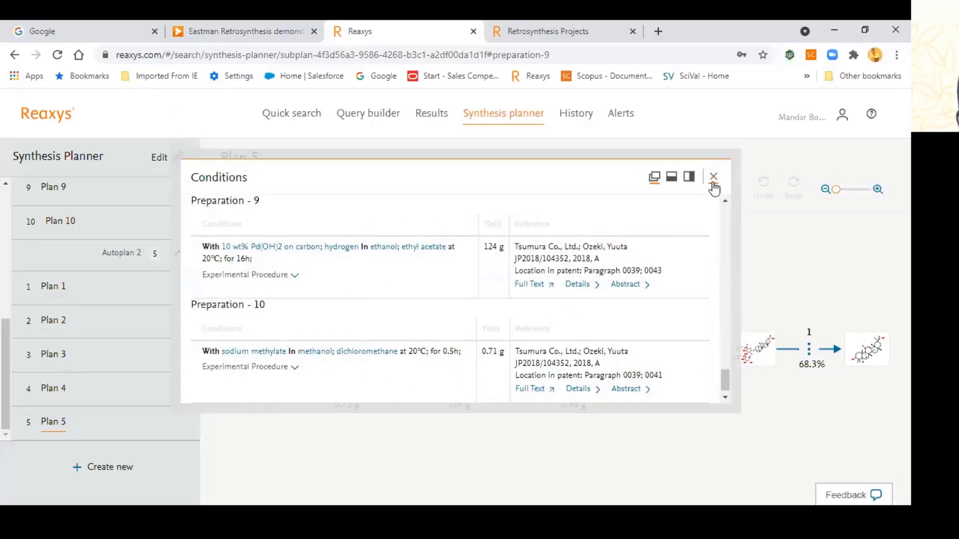
Step: Clear the old structure and insert 'jacobsen catalyst' by name in the drawing editor
click(300, 116)
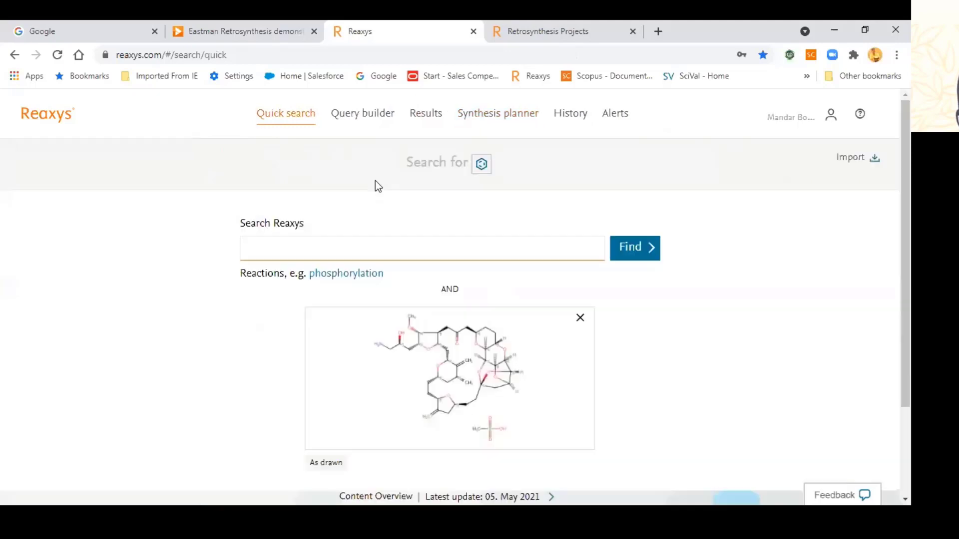
click(578, 317)
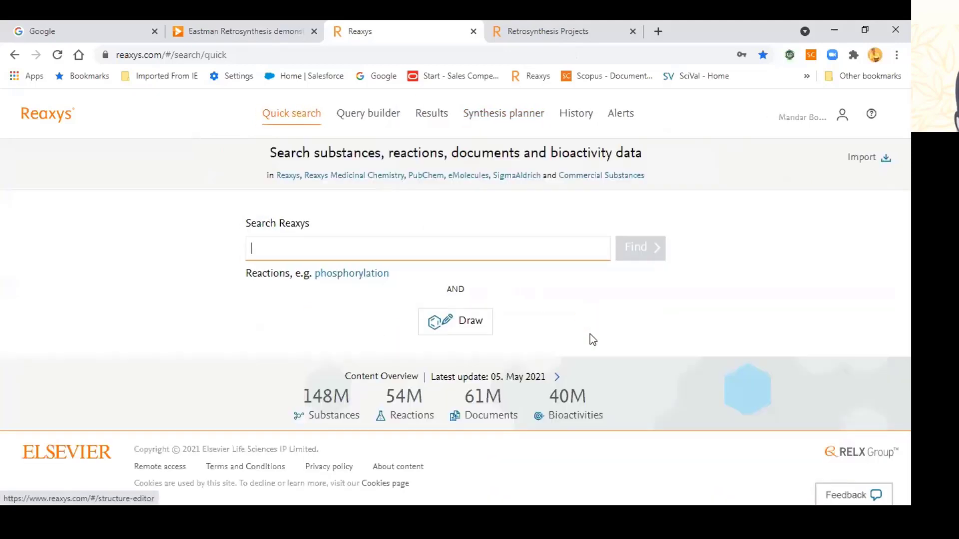
click(466, 321)
click(558, 164)
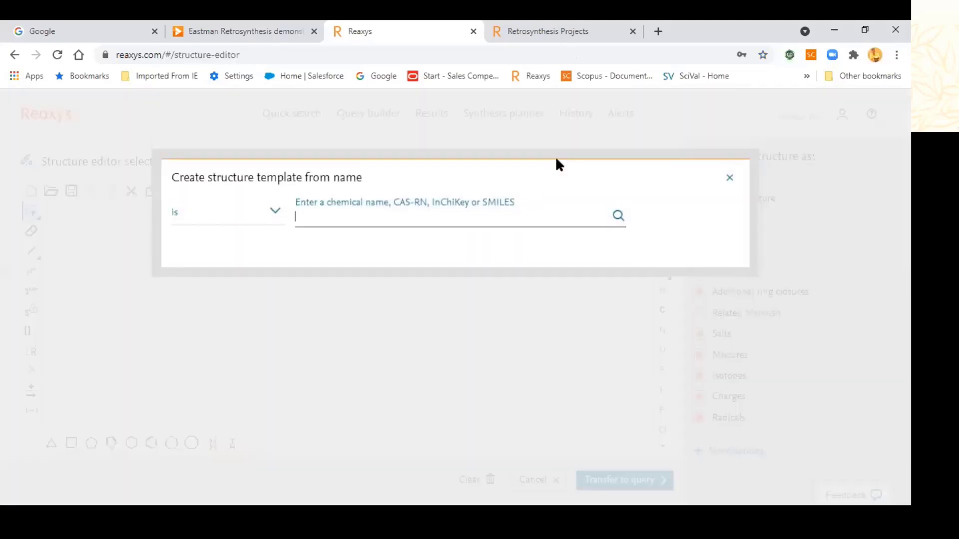
text(jac)
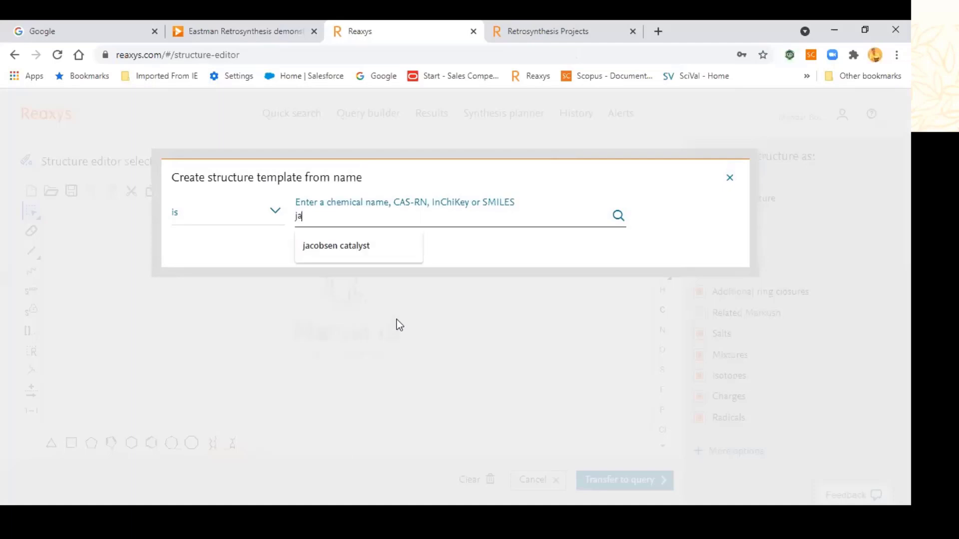
click(383, 253)
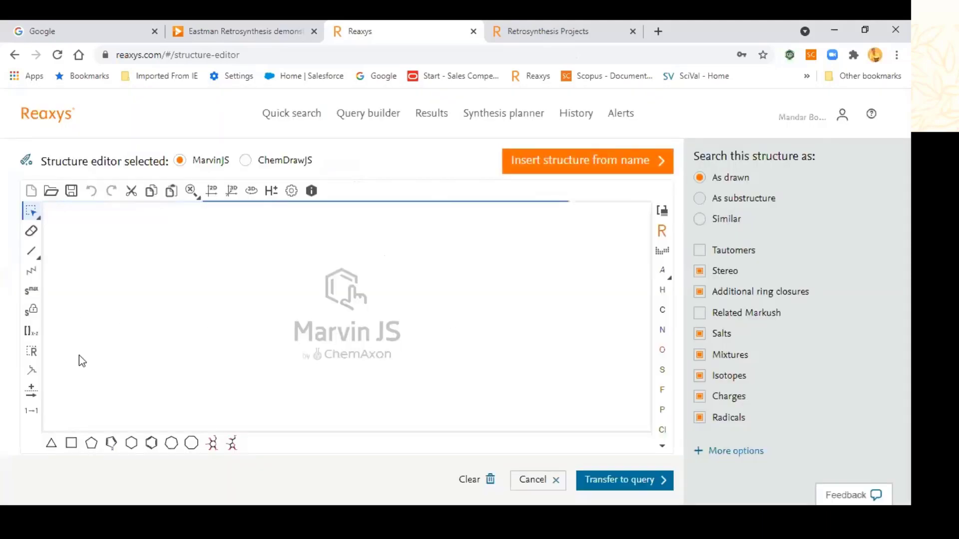
Step: Draw a long reaction arrow below the catalyst and transfer the query to quick search
click(32, 391)
drag(148, 399, 317, 418)
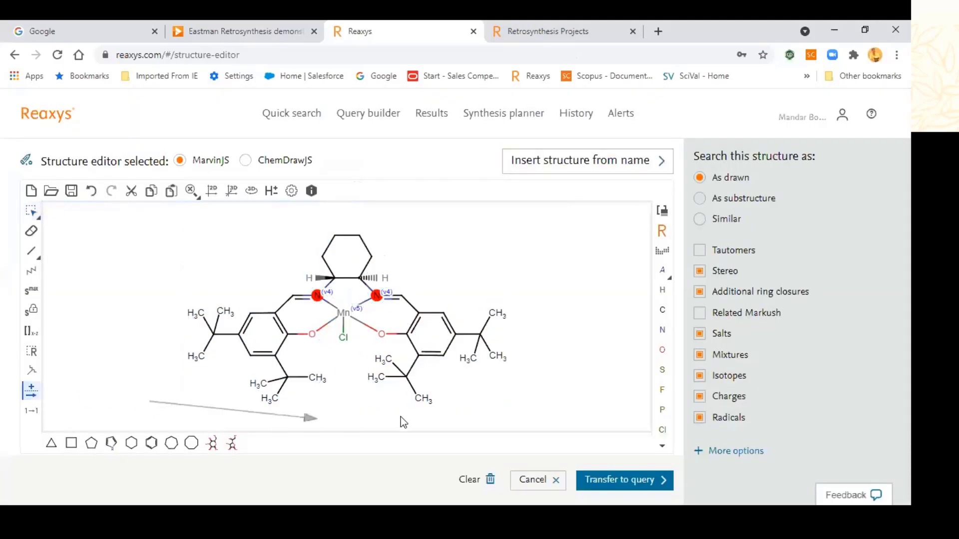
drag(400, 417, 502, 403)
drag(560, 397, 560, 401)
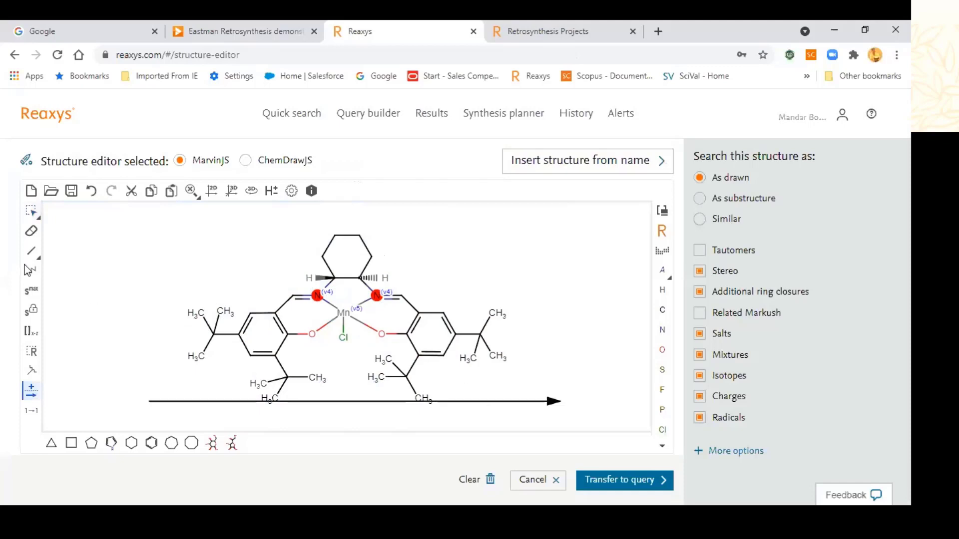
click(31, 211)
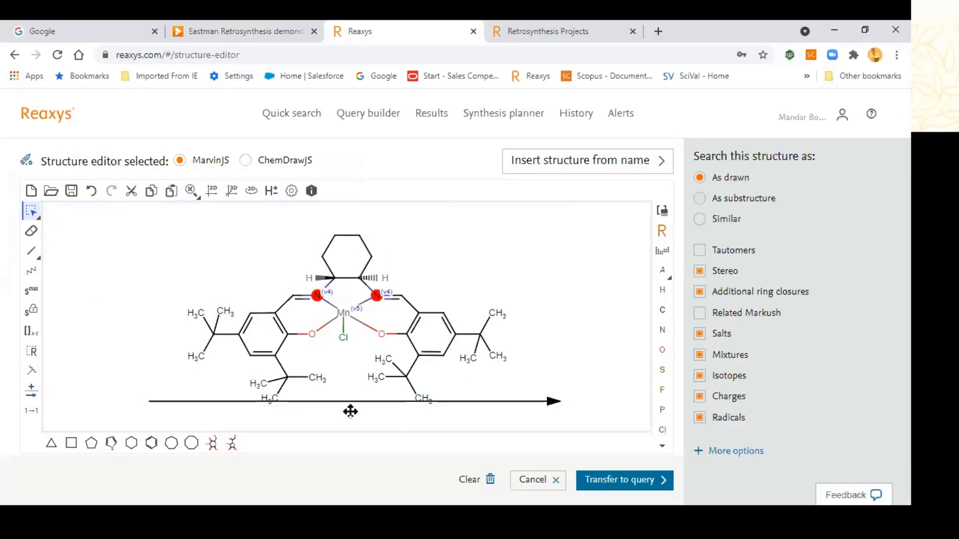
drag(351, 403, 350, 412)
click(589, 352)
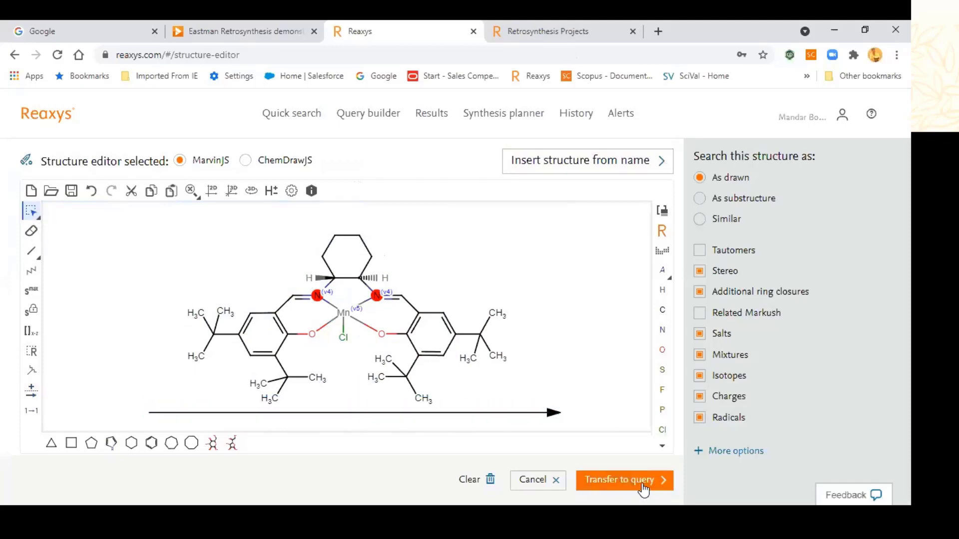
click(643, 483)
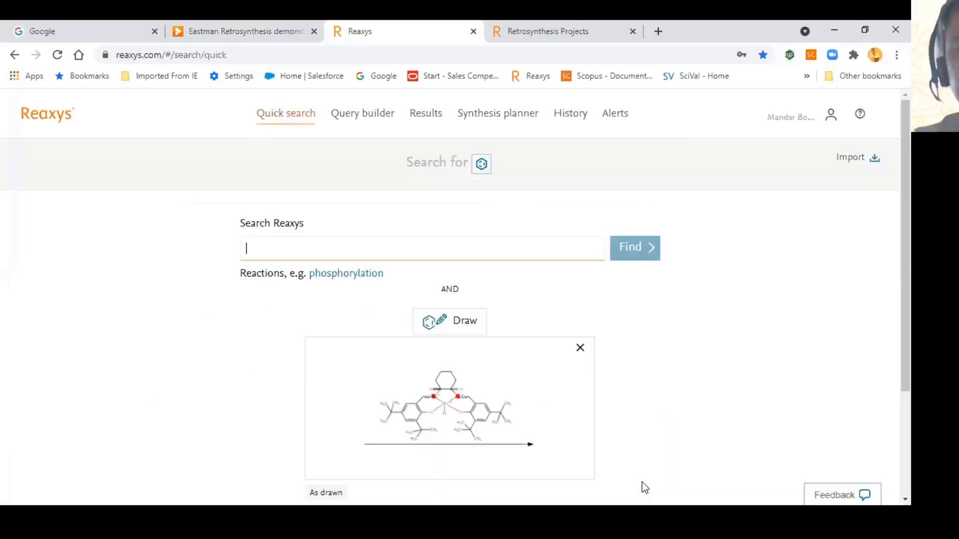
Step: Run the Jacobsen catalyst reaction search, browse the 1,611 reactions, then start a new search
click(655, 250)
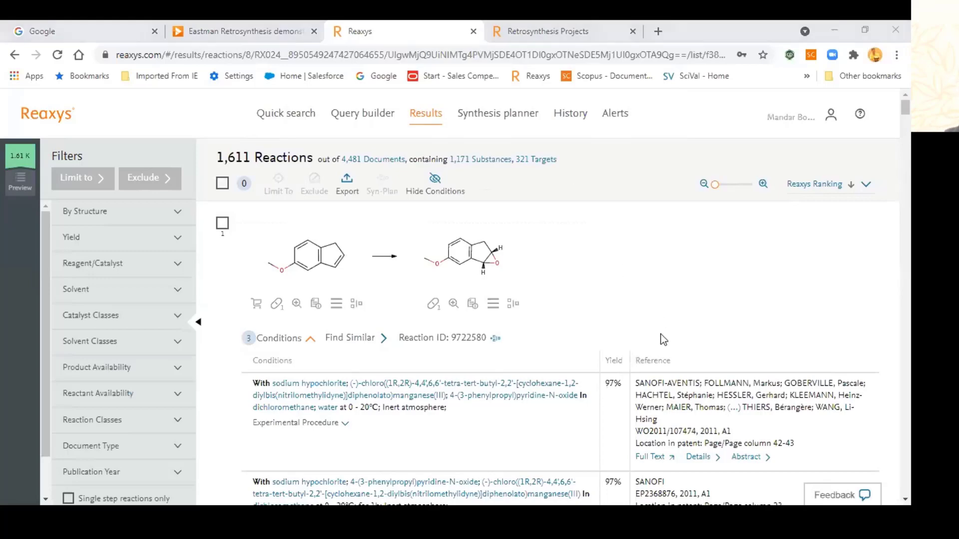
scroll(659, 339, down, 1)
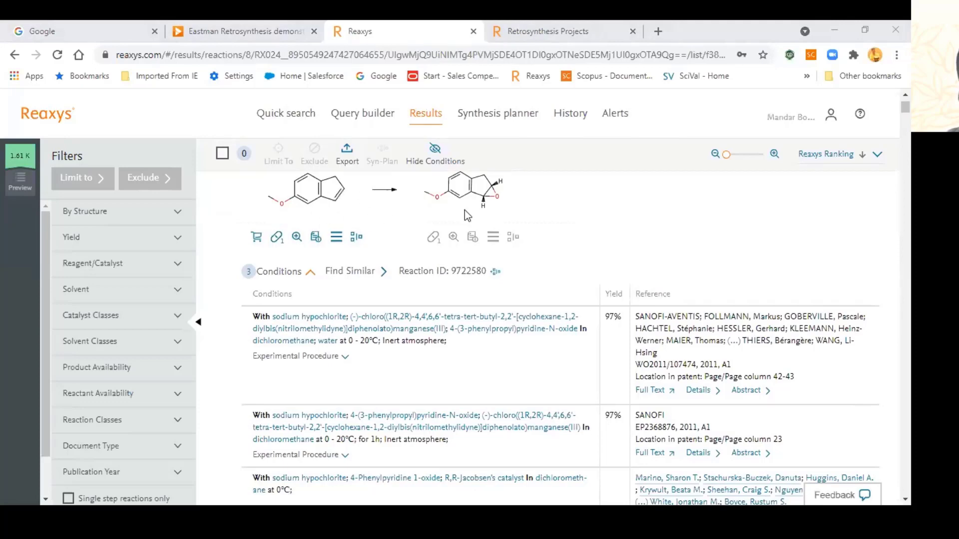
scroll(437, 319, down, 4)
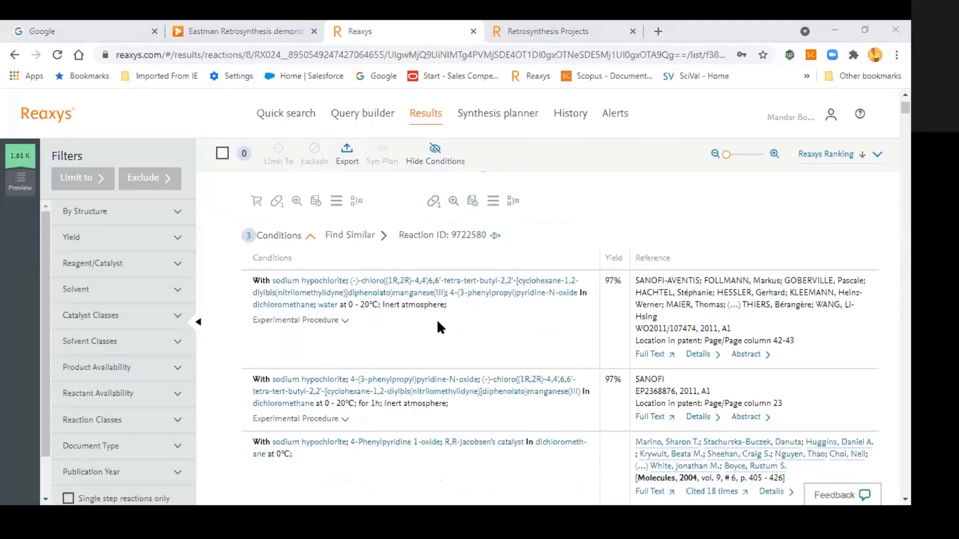
scroll(456, 430, up, 5)
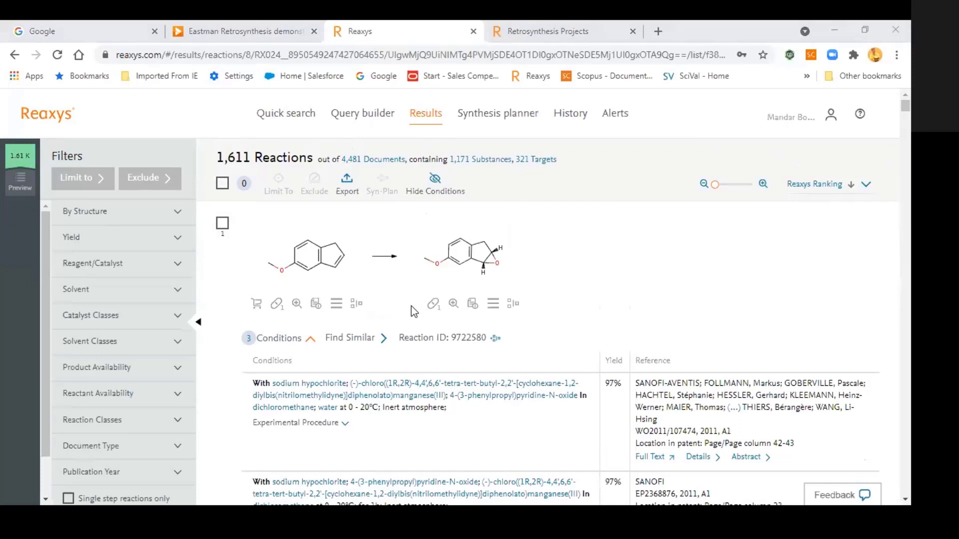
click(298, 116)
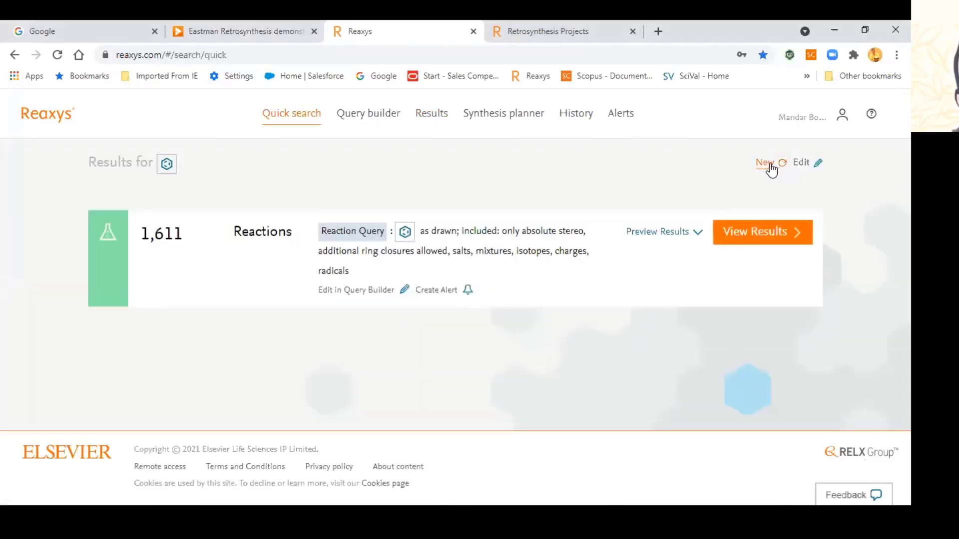
click(766, 166)
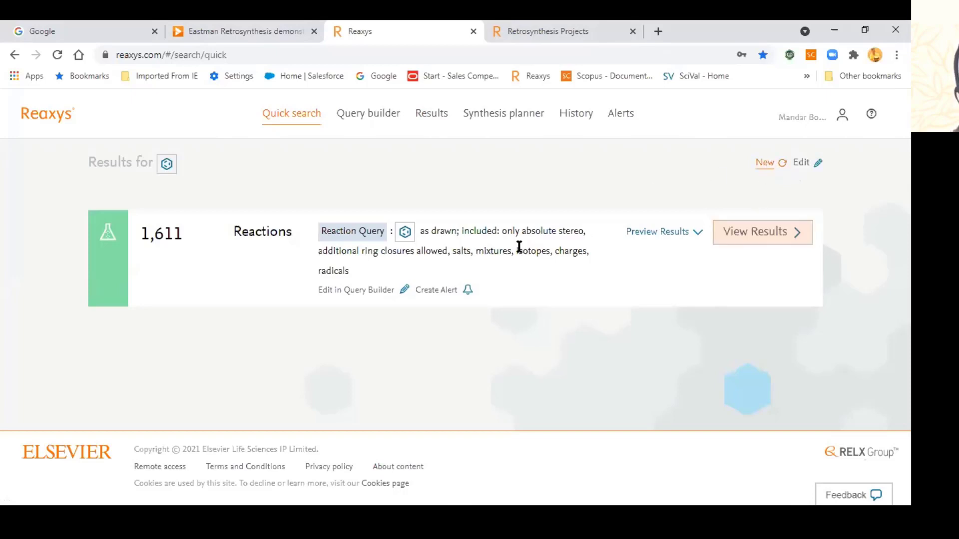
Step: Draw a reaction arrow across the canvas, undoing an accidental plus sign
click(453, 333)
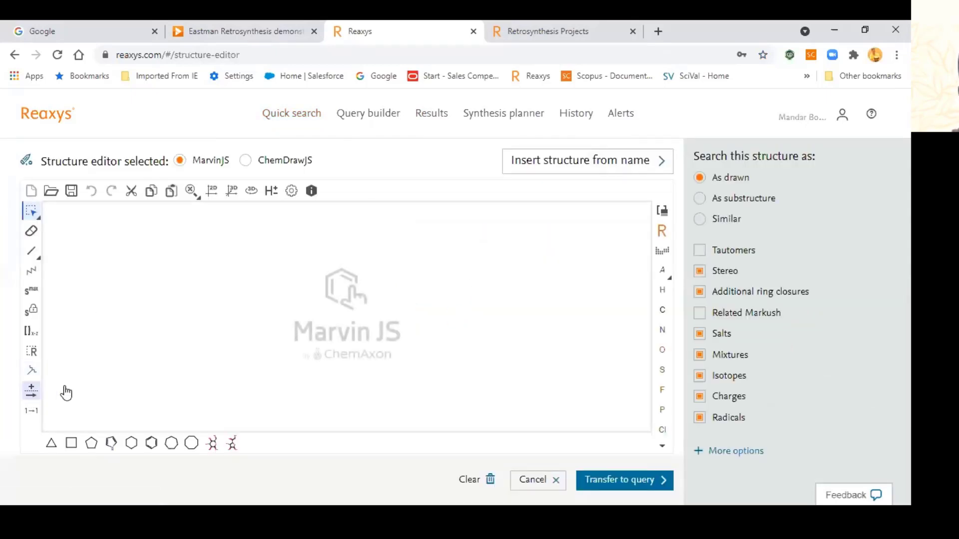
drag(236, 307, 372, 306)
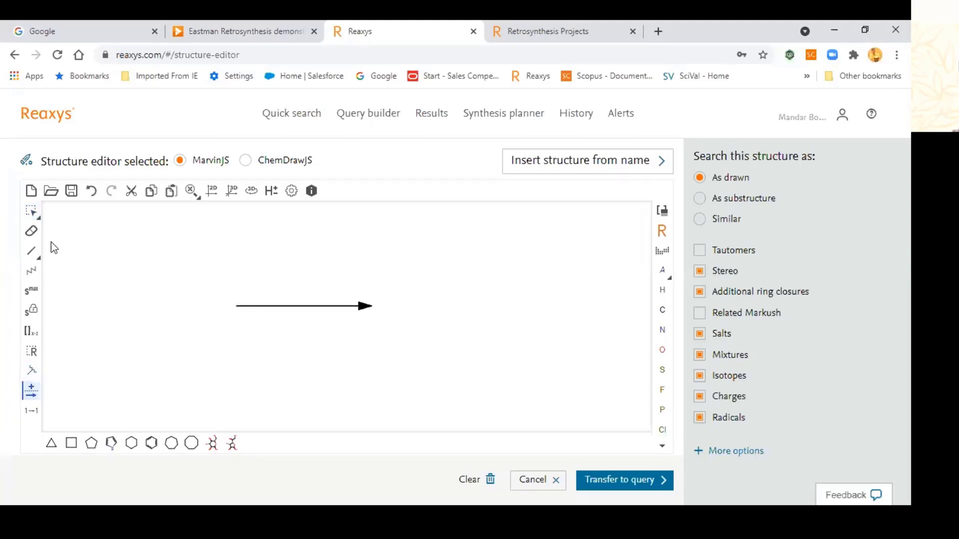
click(285, 283)
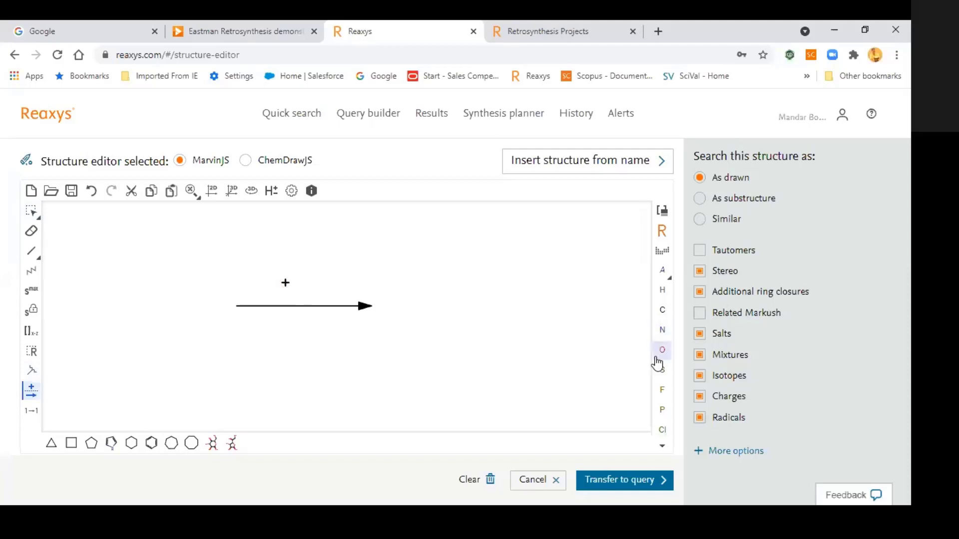
key(ctrl+z)
key(Escape)
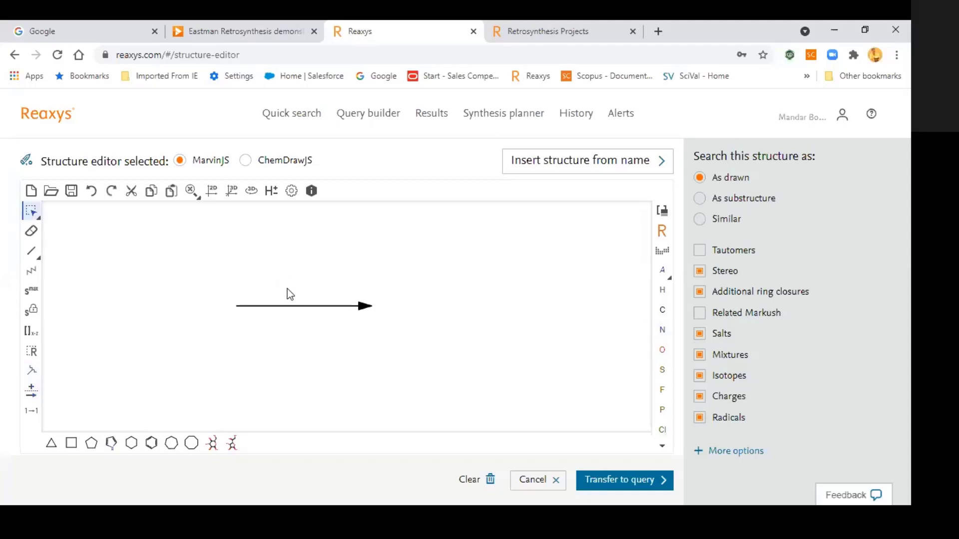
Step: Place an Fe atom with an (s6) query label above the arrow and transfer to query
key(f)
key(e)
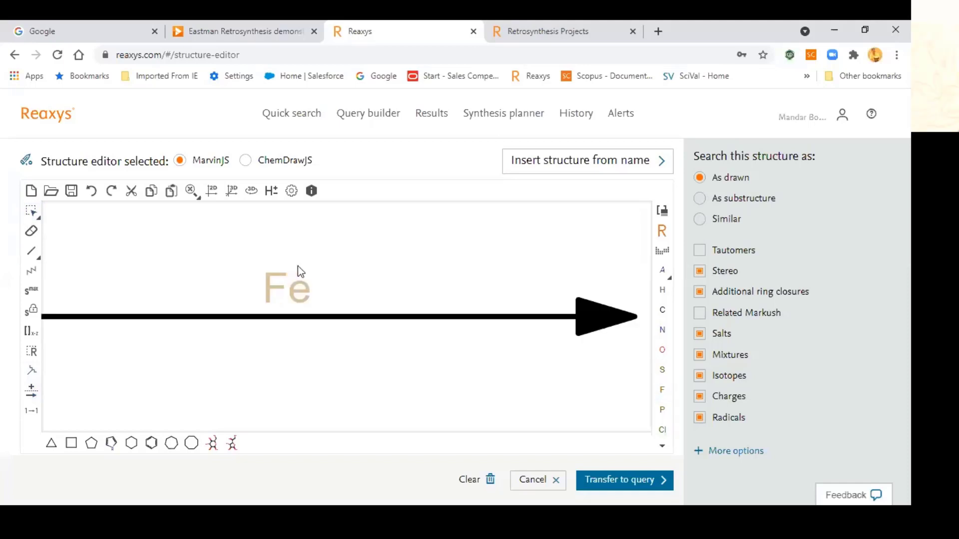
click(301, 277)
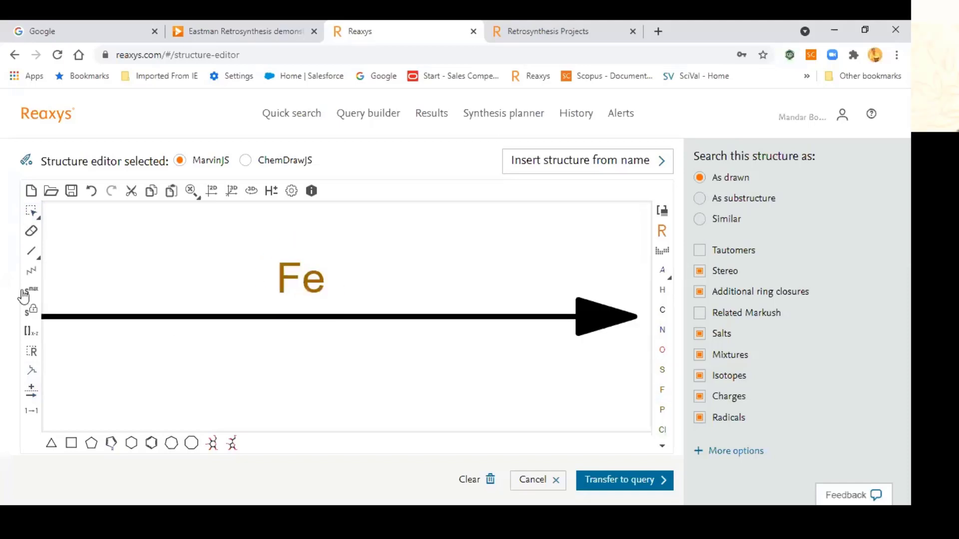
click(295, 299)
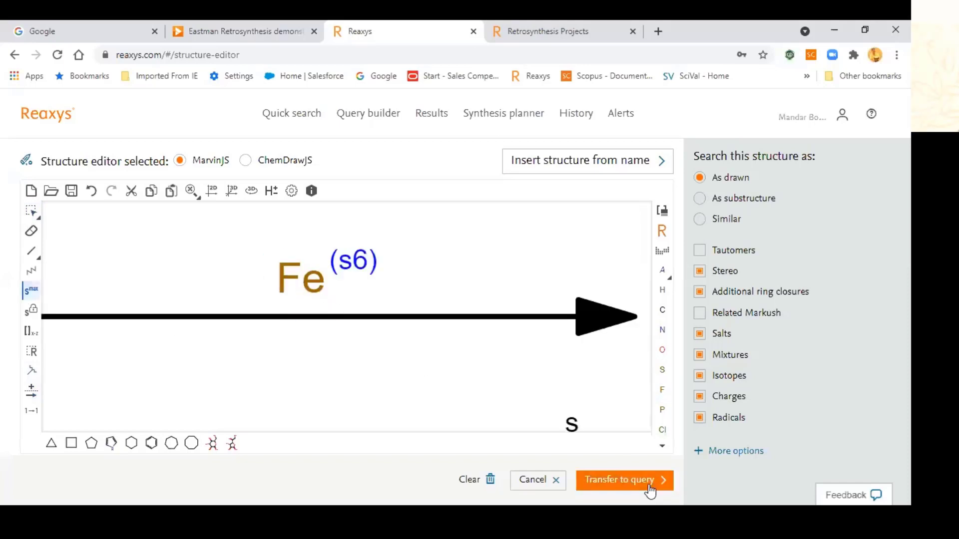
scroll(552, 386, down, 3)
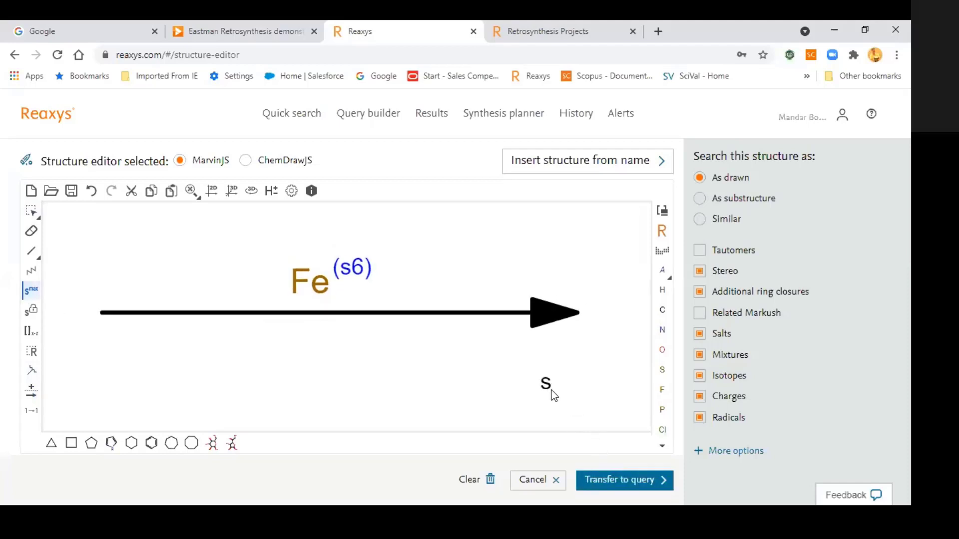
click(23, 215)
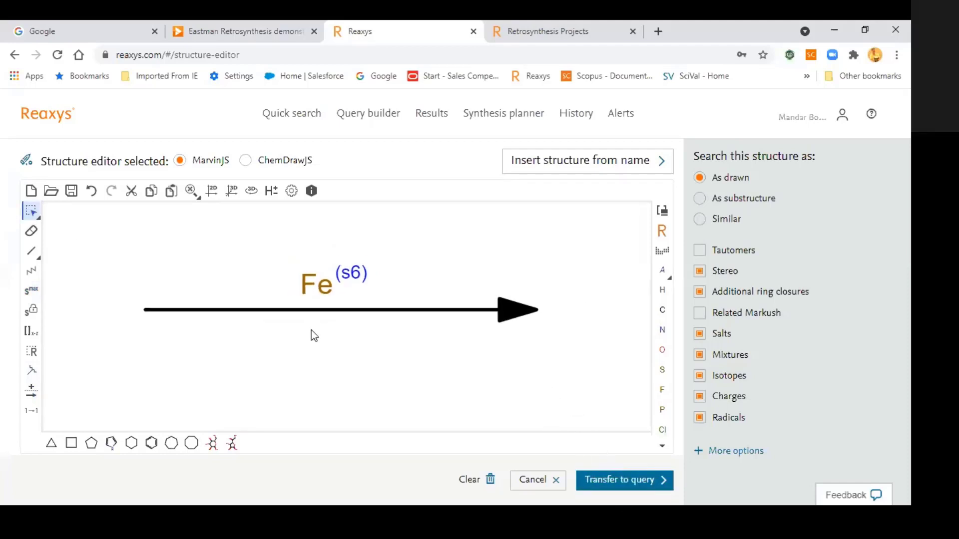
click(597, 484)
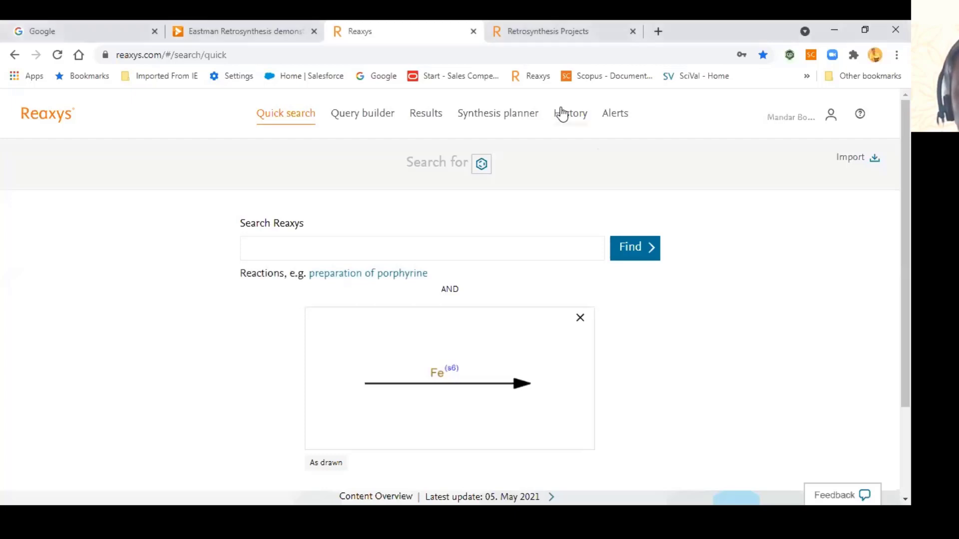
Step: Run the Fe(s6) reaction search and view the 1,384,013 matching reactions
click(630, 254)
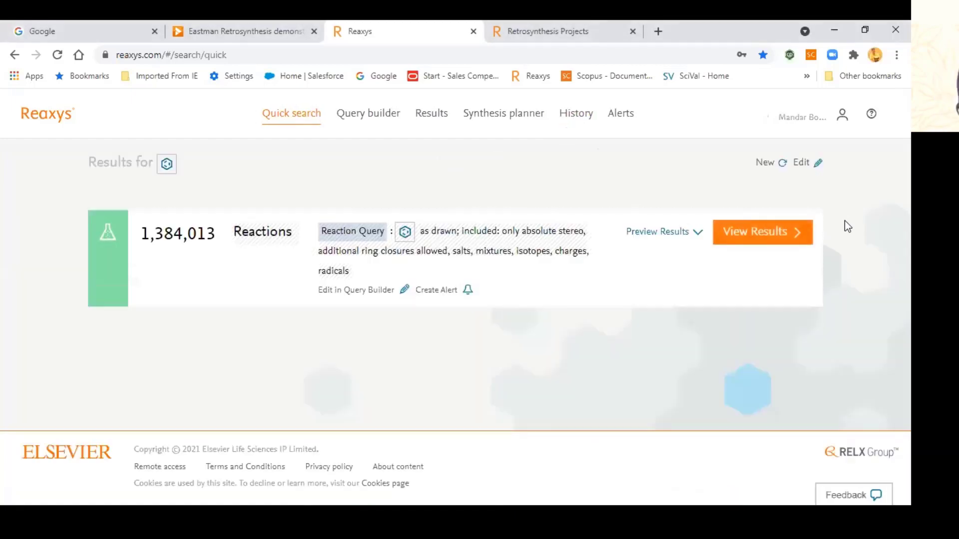
click(787, 238)
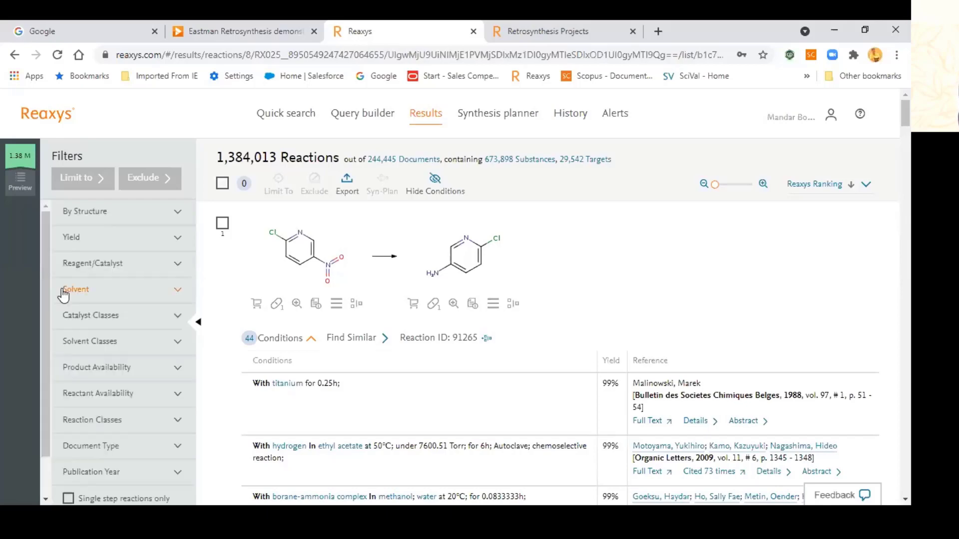
Step: Scroll through the Filters panel, briefly expanding and collapsing the catalyst class filter
scroll(100, 384, down, 4)
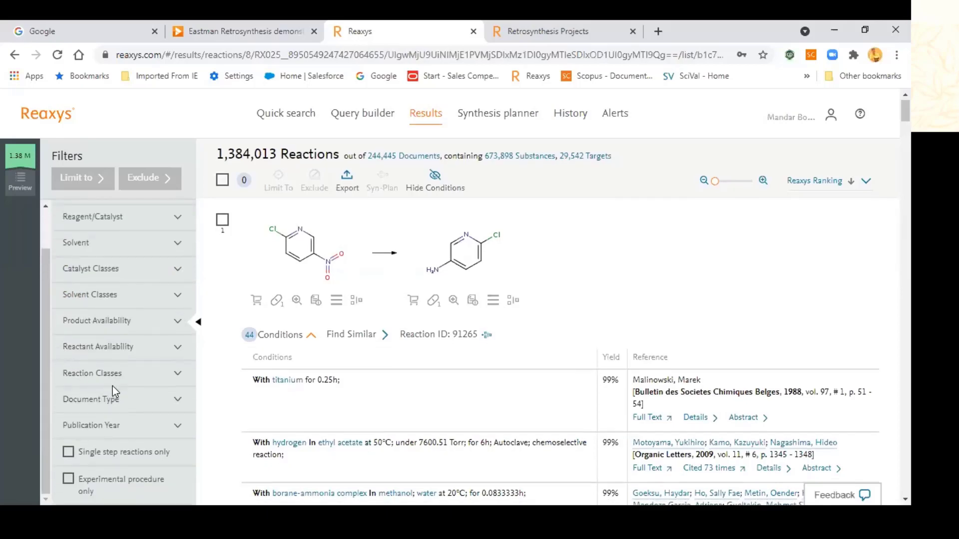
scroll(112, 387, up, 3)
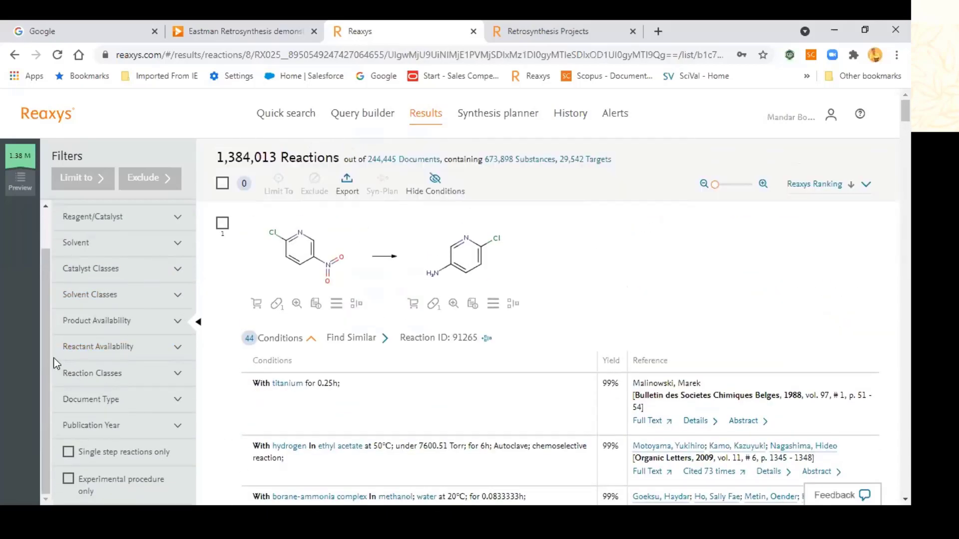
drag(40, 343, 41, 285)
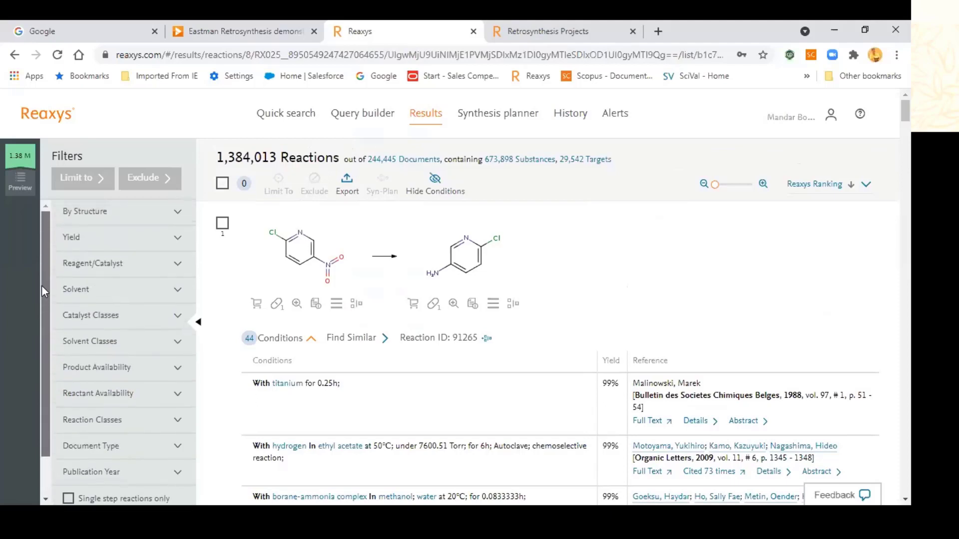
scroll(163, 409, down, 1)
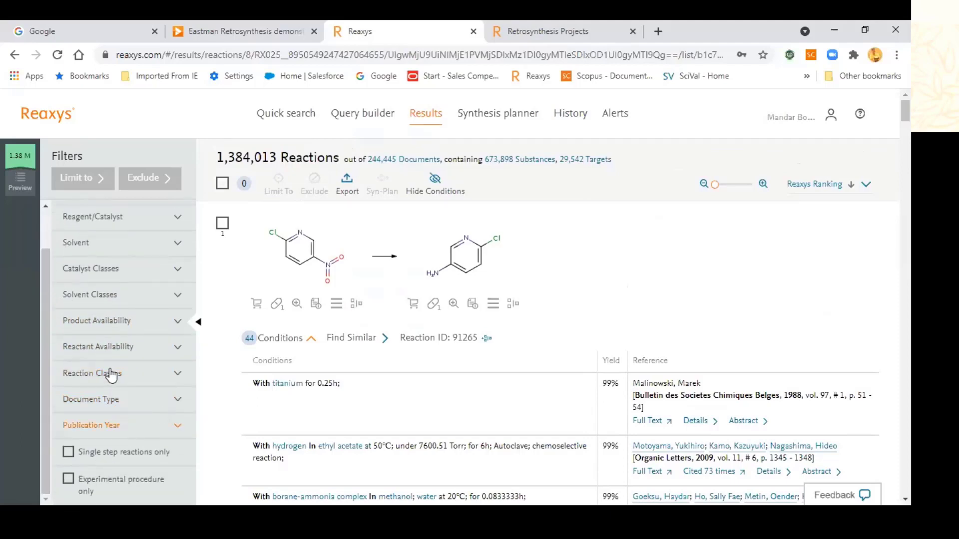
scroll(115, 332, up, 1)
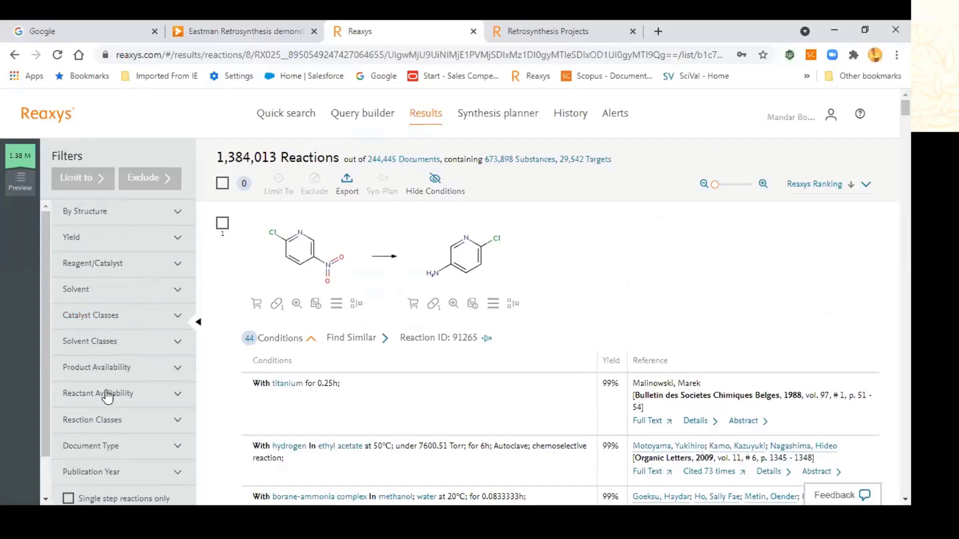
scroll(107, 397, down, 1)
scroll(113, 439, down, 4)
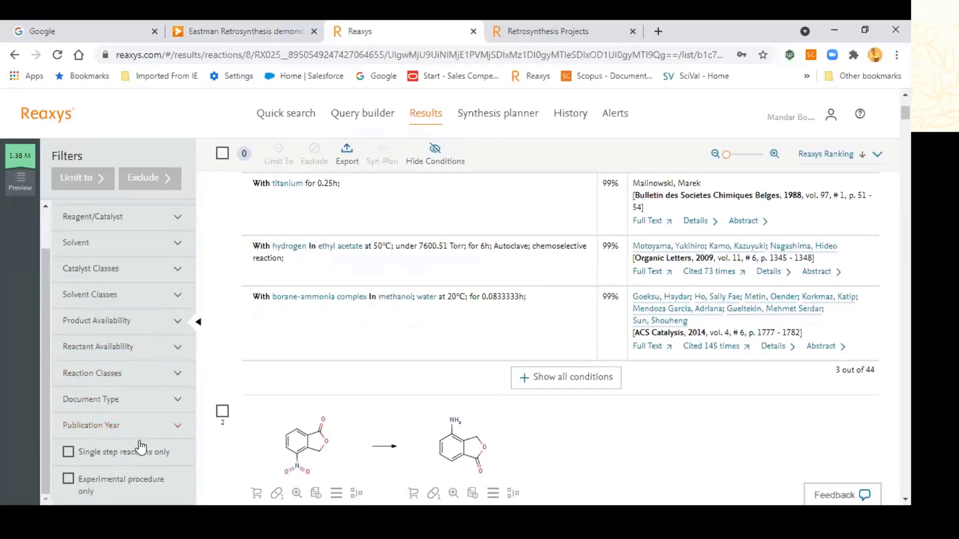
scroll(155, 453, down, 3)
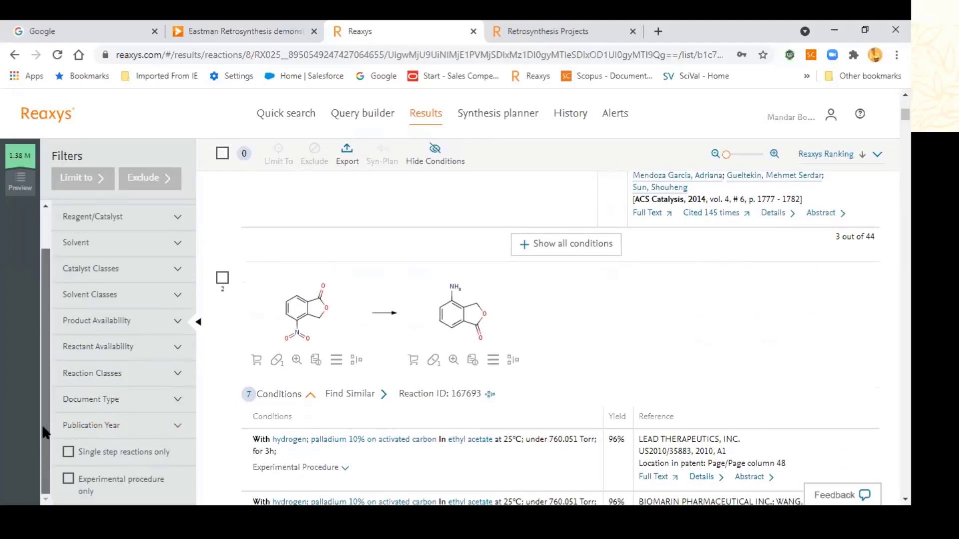
scroll(107, 325, up, 1)
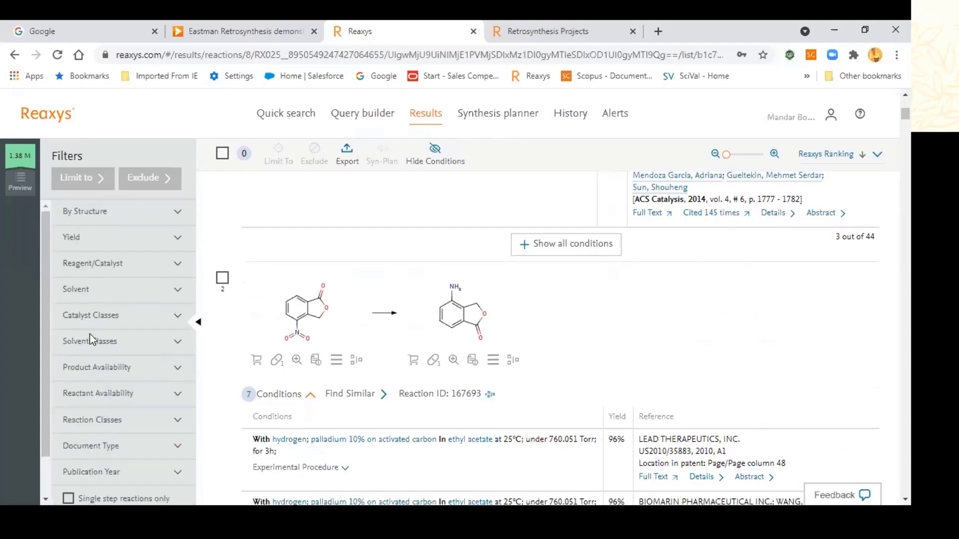
click(179, 317)
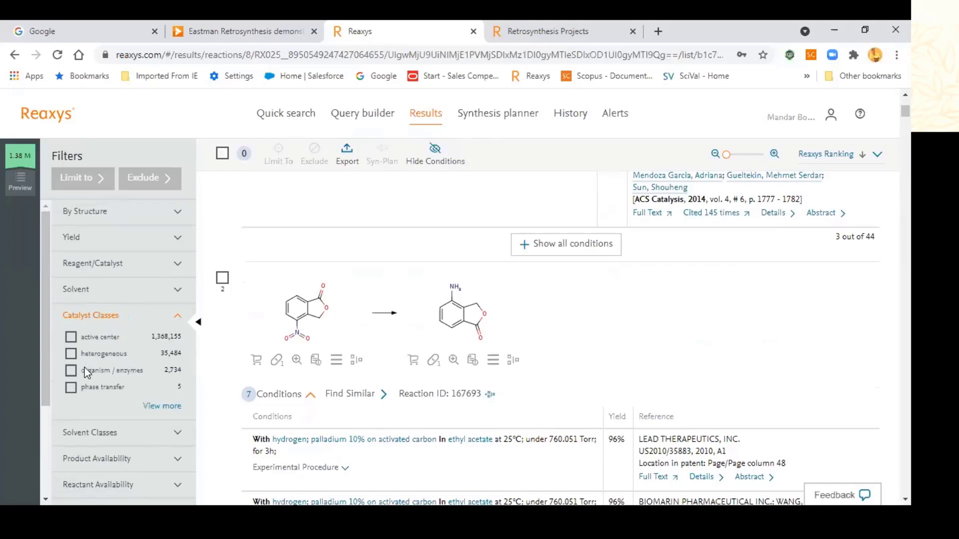
click(174, 320)
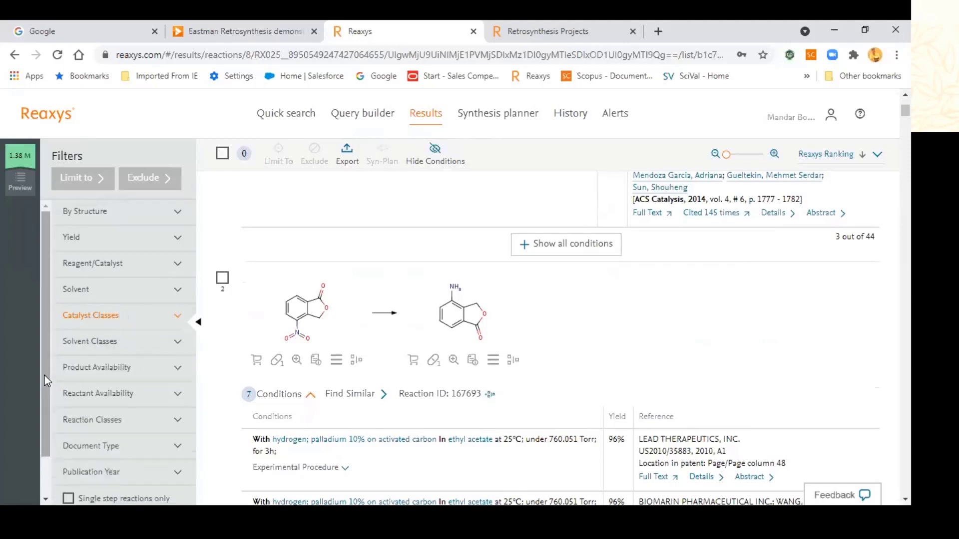
Step: Expand the Reaction Classes filter and open its full list via View more
drag(43, 375, 53, 430)
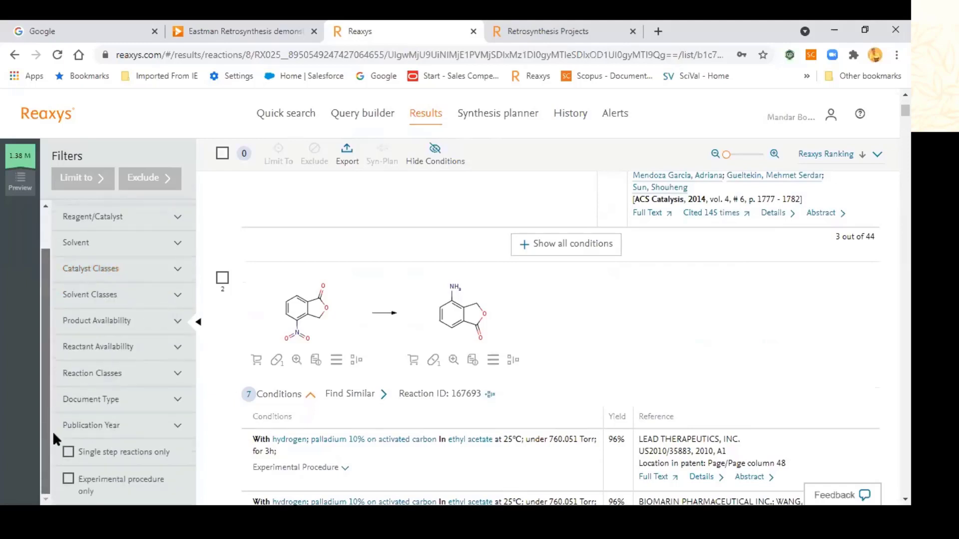
click(175, 379)
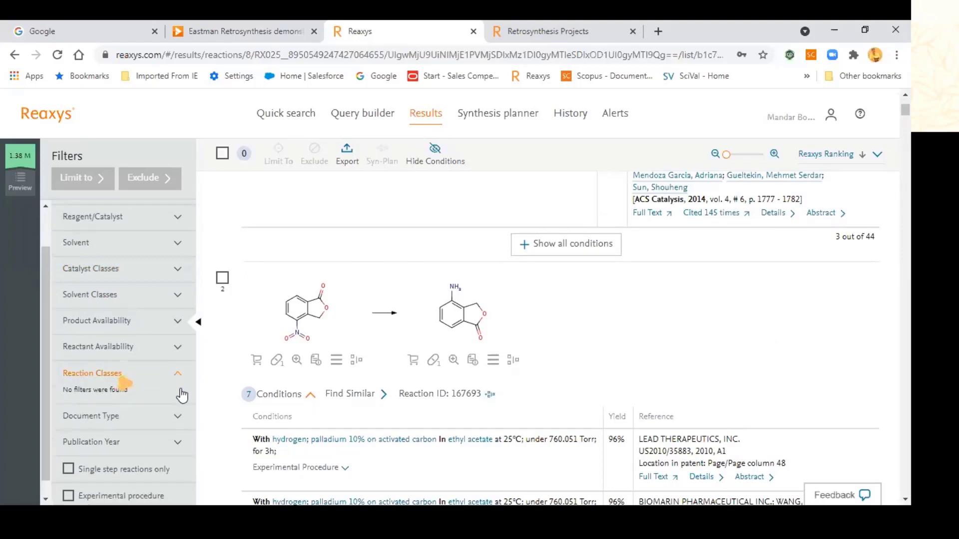
scroll(138, 487, down, 4)
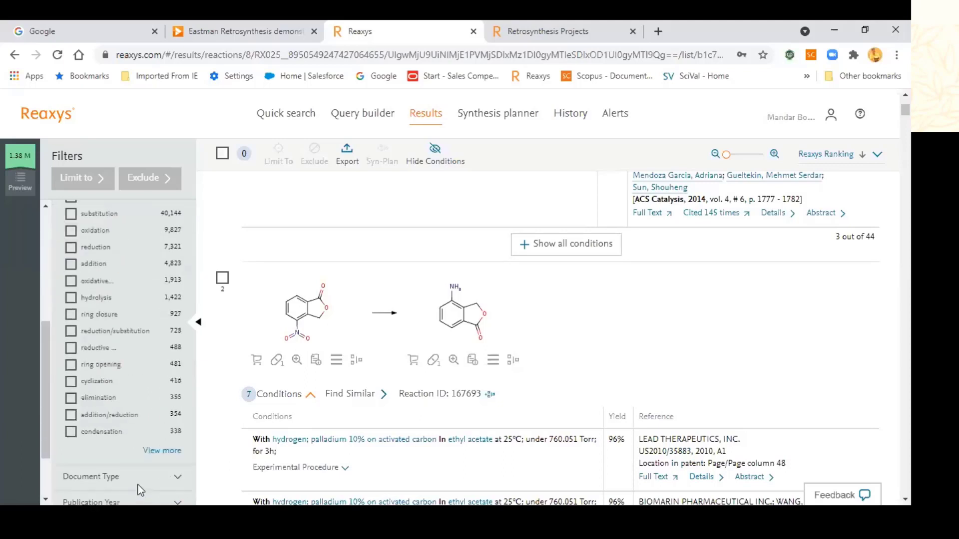
click(165, 447)
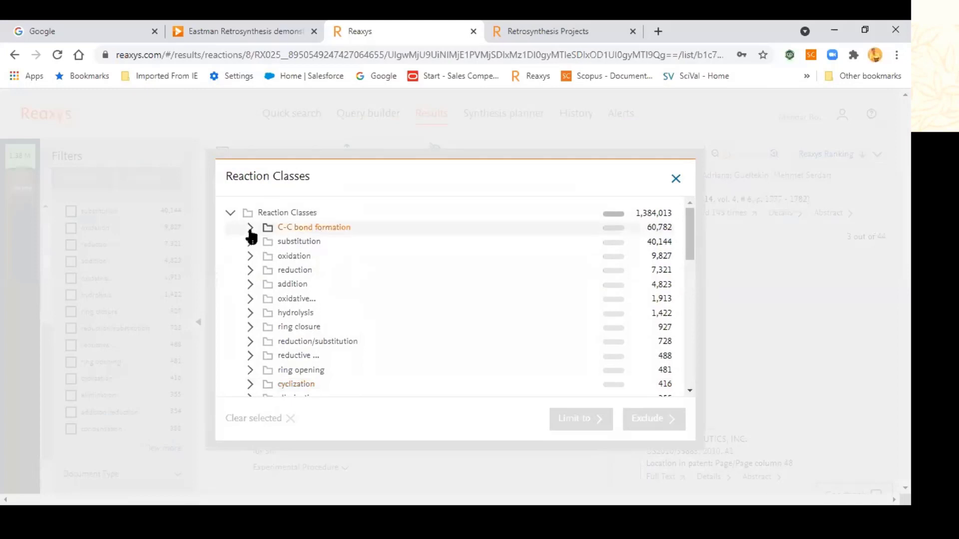
Step: Expand the C-C bond formation subclasses, scroll the class tree, then close the overview
click(250, 230)
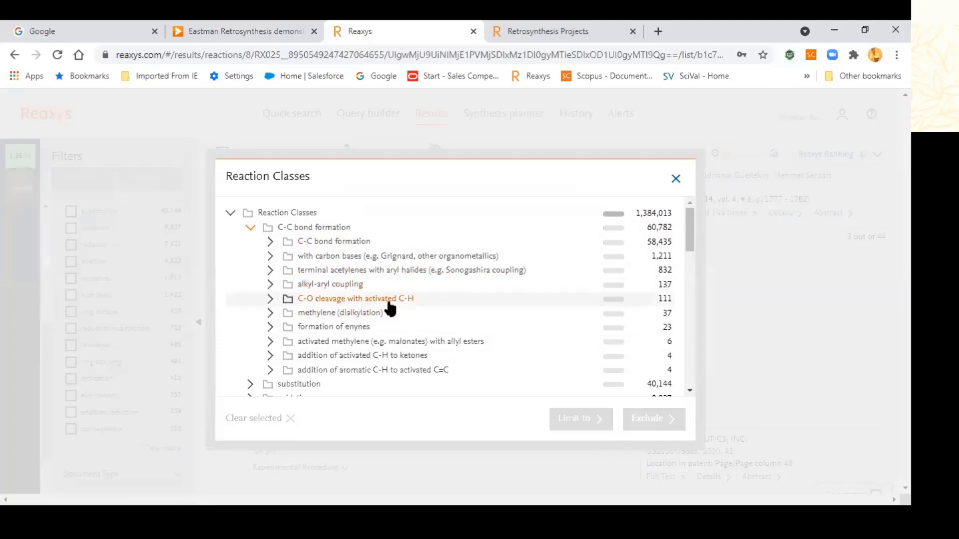
scroll(385, 314, down, 3)
scroll(383, 322, down, 7)
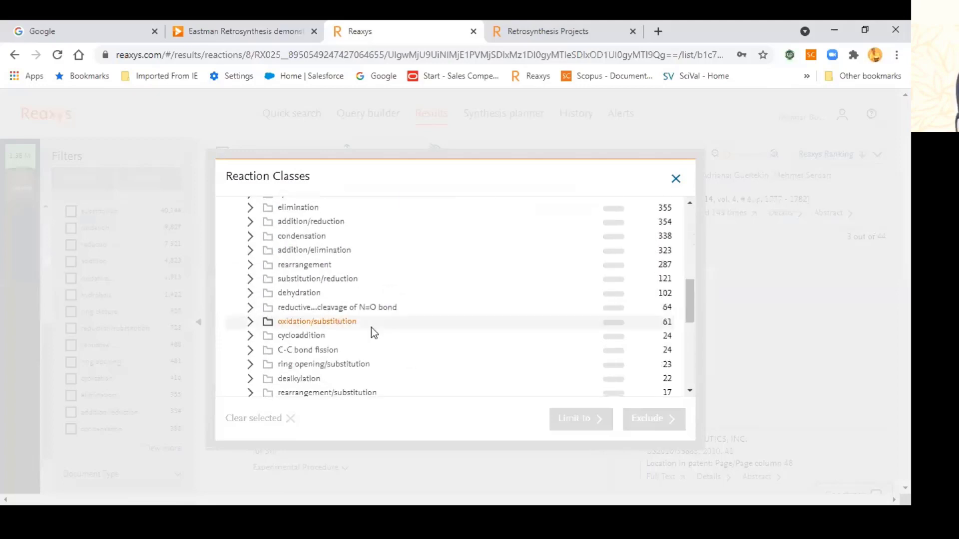
scroll(366, 340, down, 1)
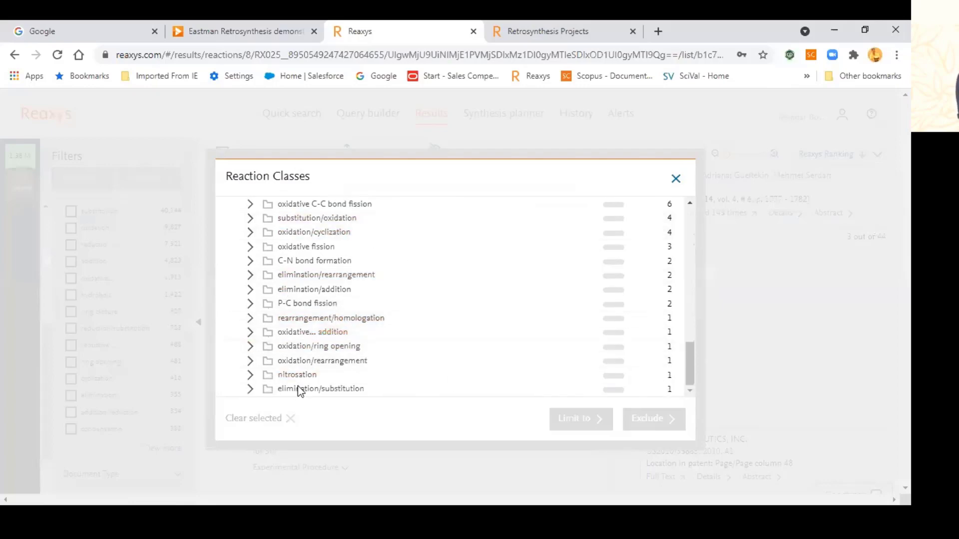
click(675, 179)
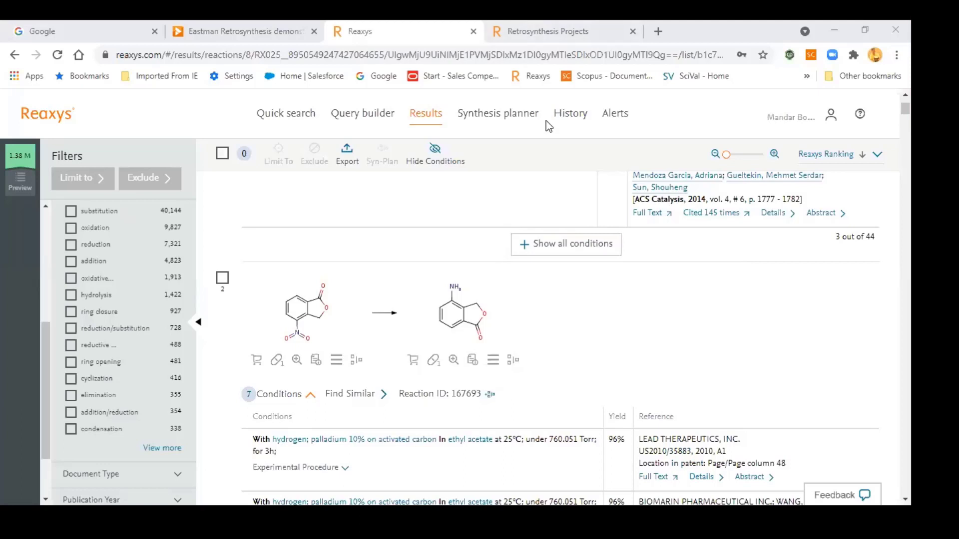
Step: Return to the Quick search summary and open the Query builder
click(295, 129)
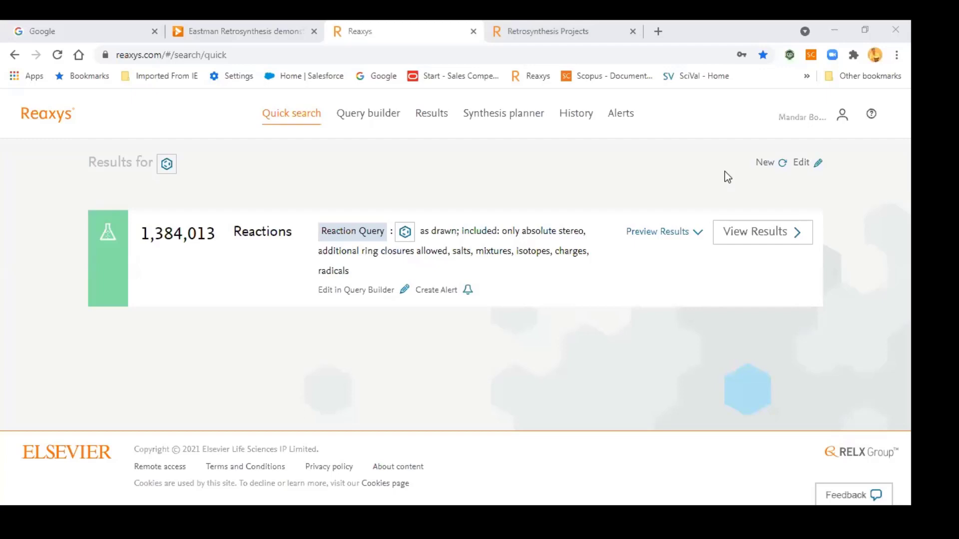
click(368, 113)
Step: Remove the anticancer* keyword and C30* molecular formula conditions from the query
click(383, 126)
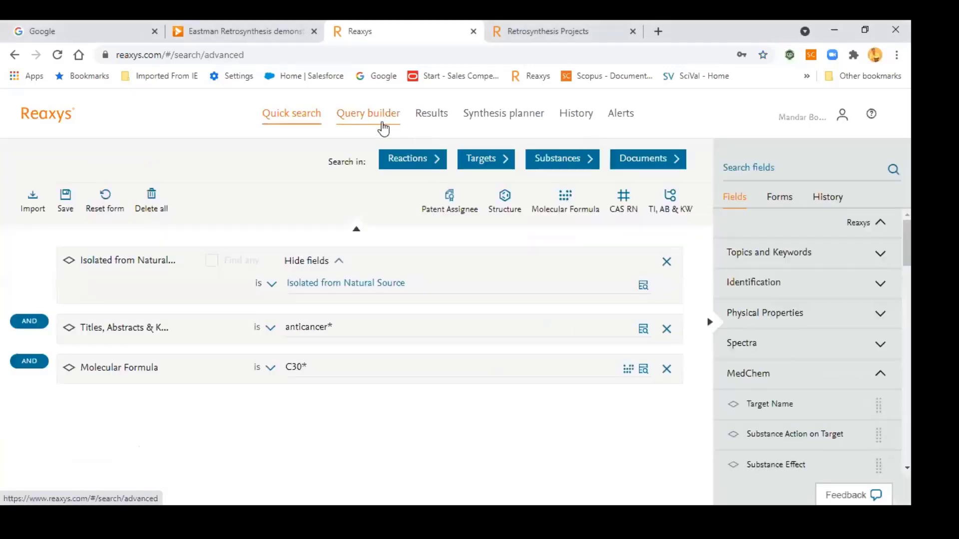
click(666, 329)
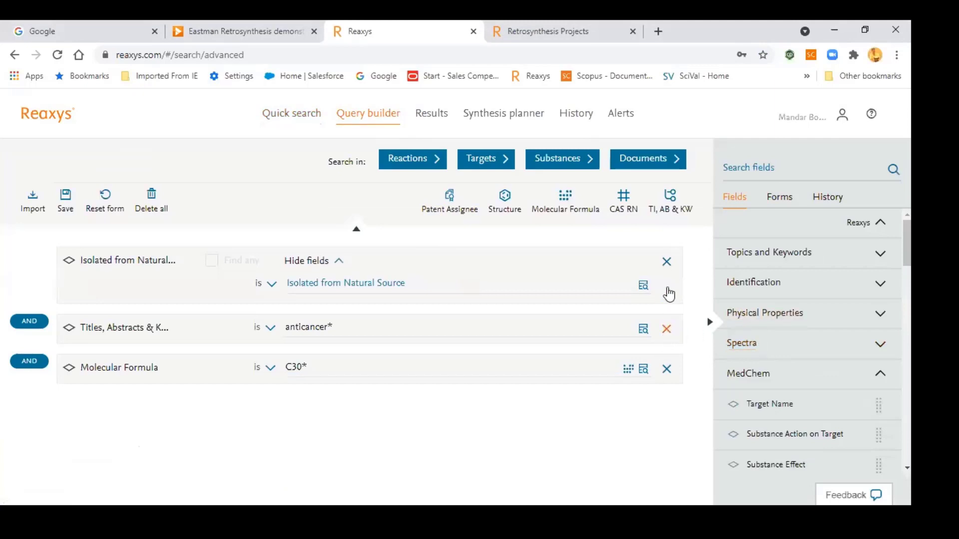
click(667, 329)
Step: Set Isolated from Natural Source to camptotheca and run it as a substance search
click(341, 283)
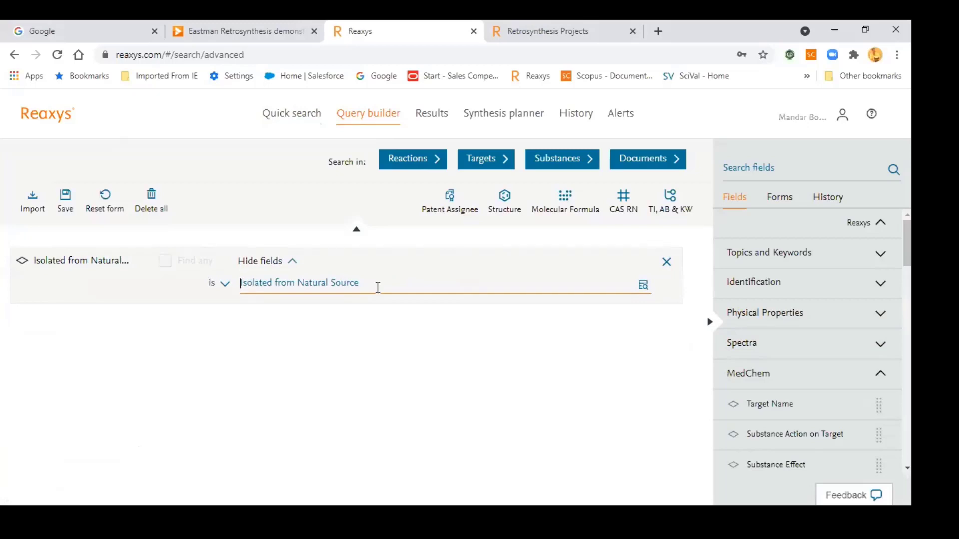
text(gins)
key(BackSpace)
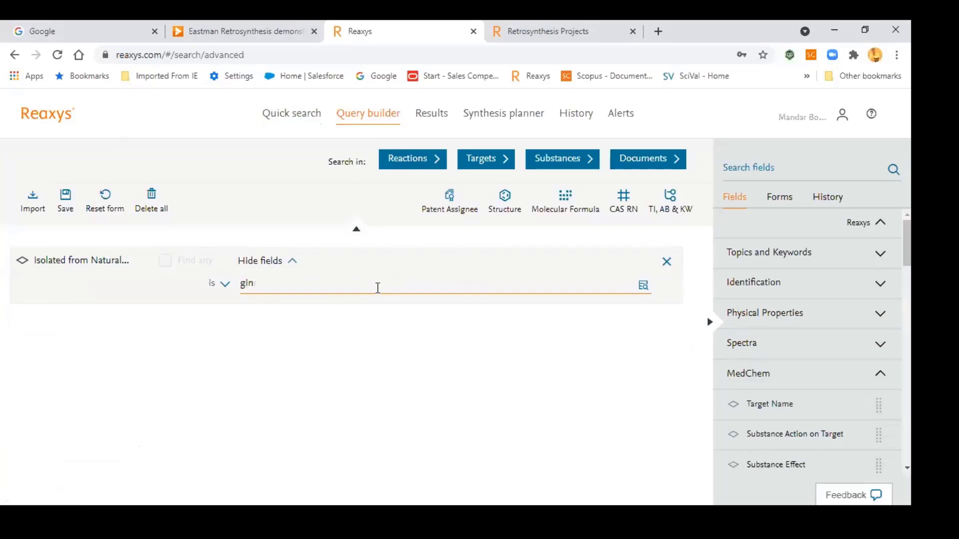
key(BackSpace)
key(BackSpace)
key(BackSpace)
text(campot)
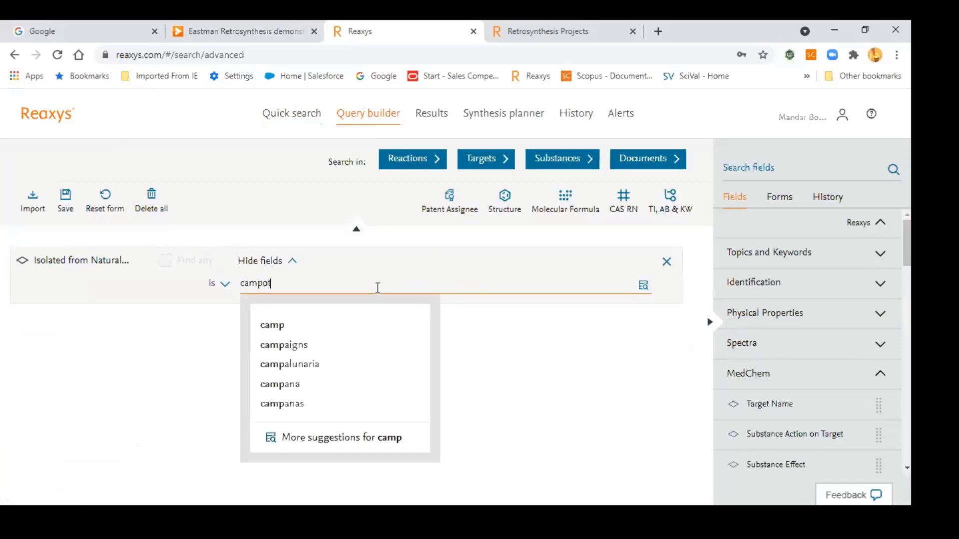
text(he)
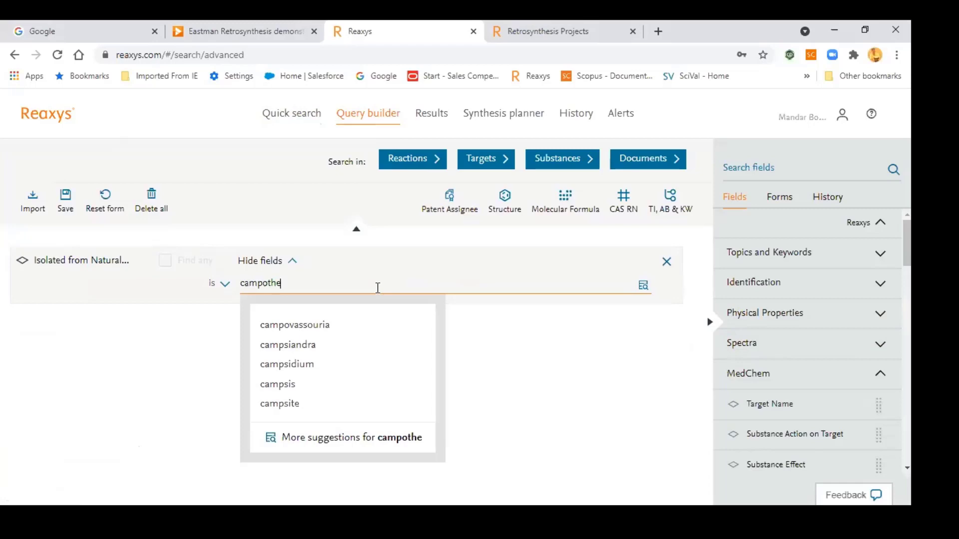
key(BackSpace)
key(BackSpace)
key(BackSpace)
key(BackSpace)
text(to)
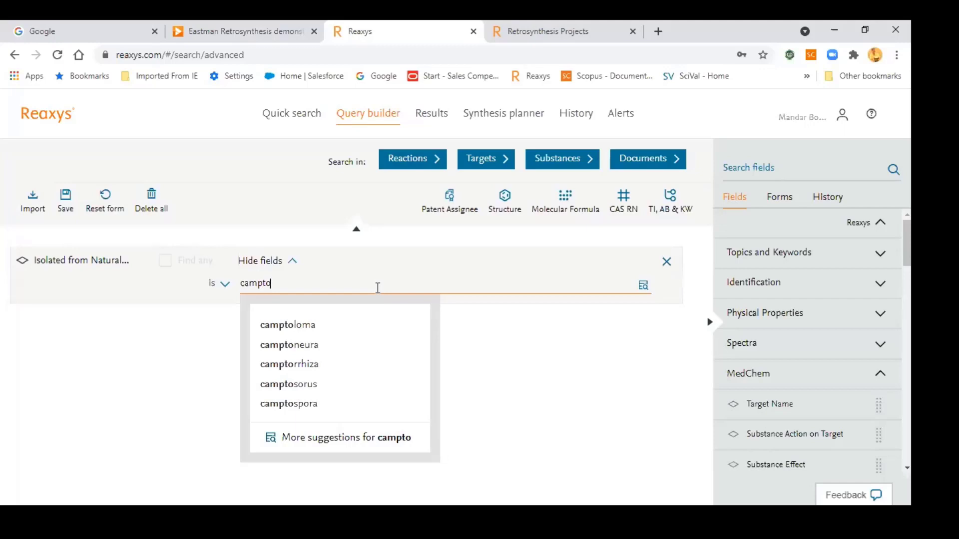
text(the)
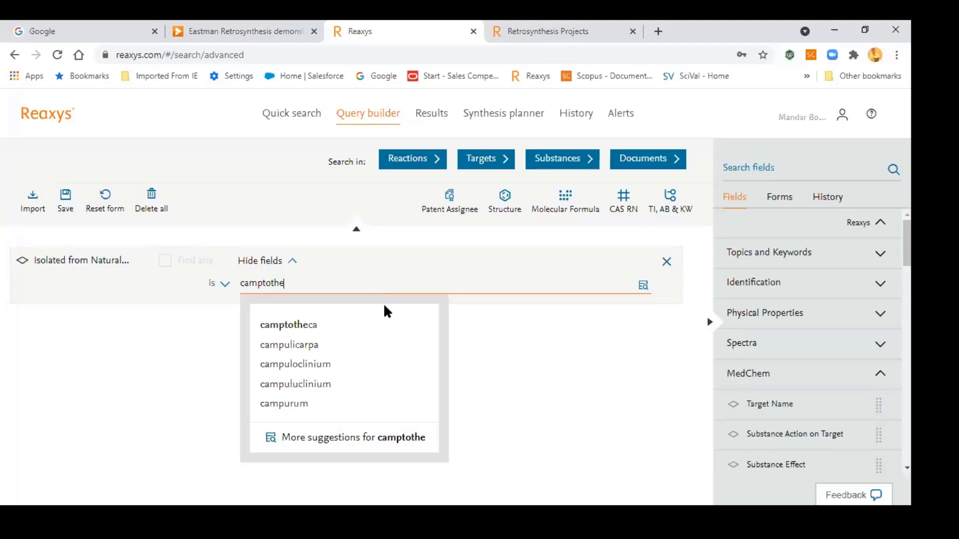
text(ca)
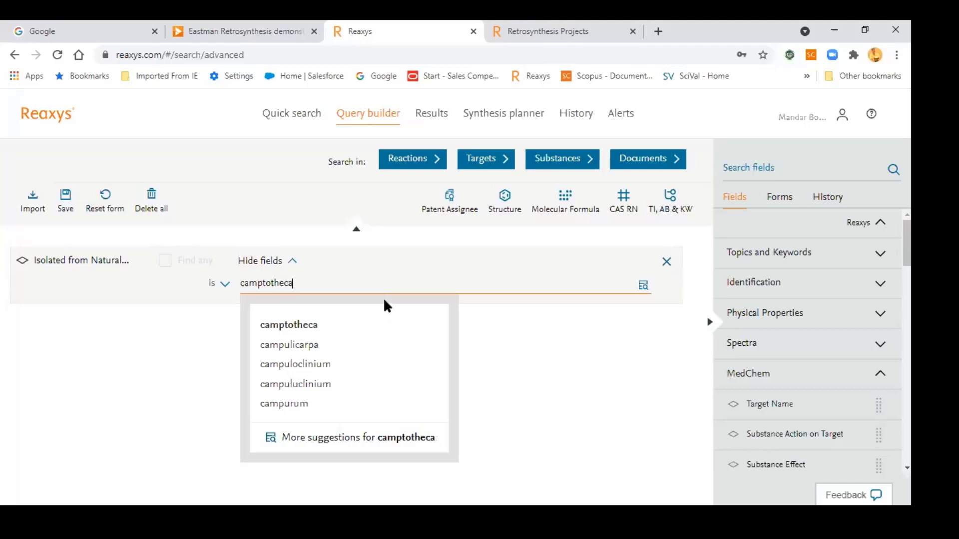
text(in)
key(BackSpace)
key(BackSpace)
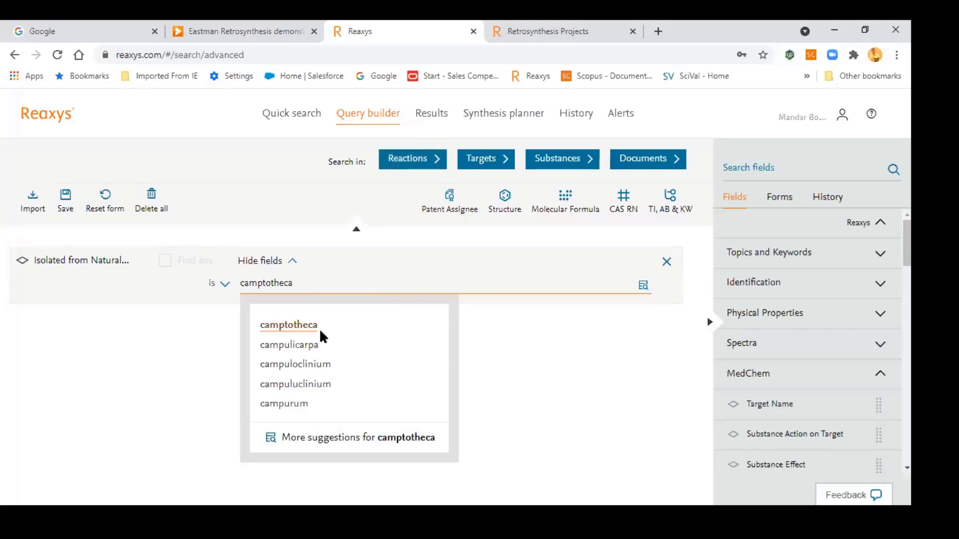
click(299, 327)
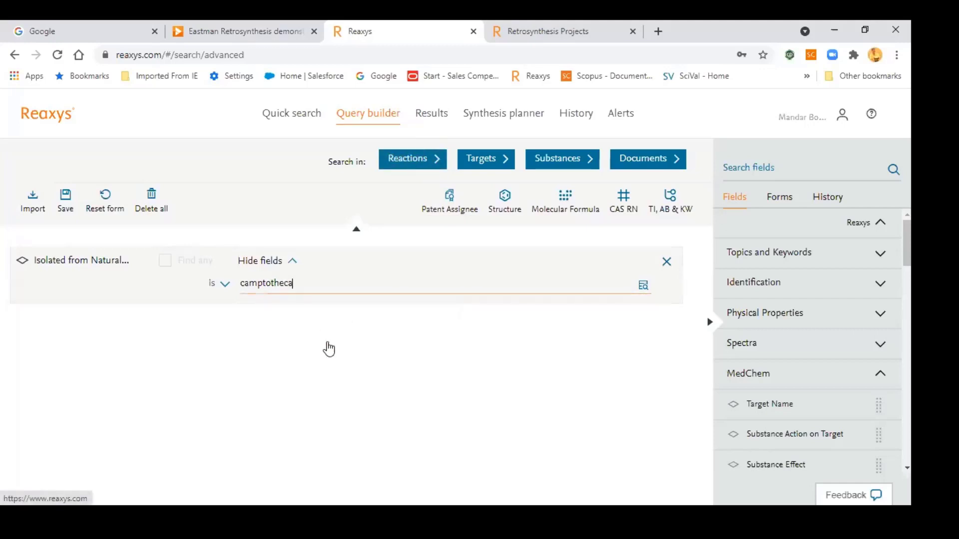
click(564, 165)
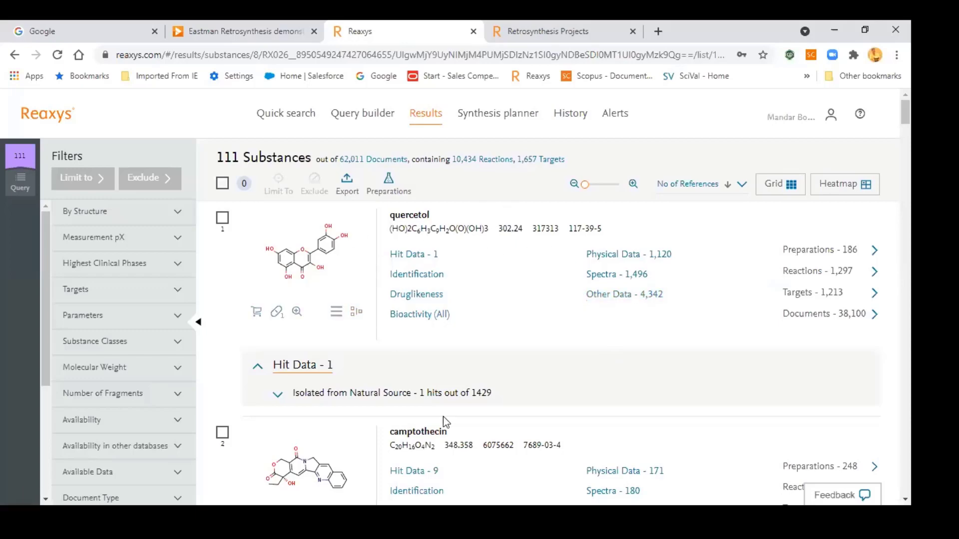
Step: Scroll through the camptotheca substance results, then return to the Quick search page
scroll(494, 372, down, 2)
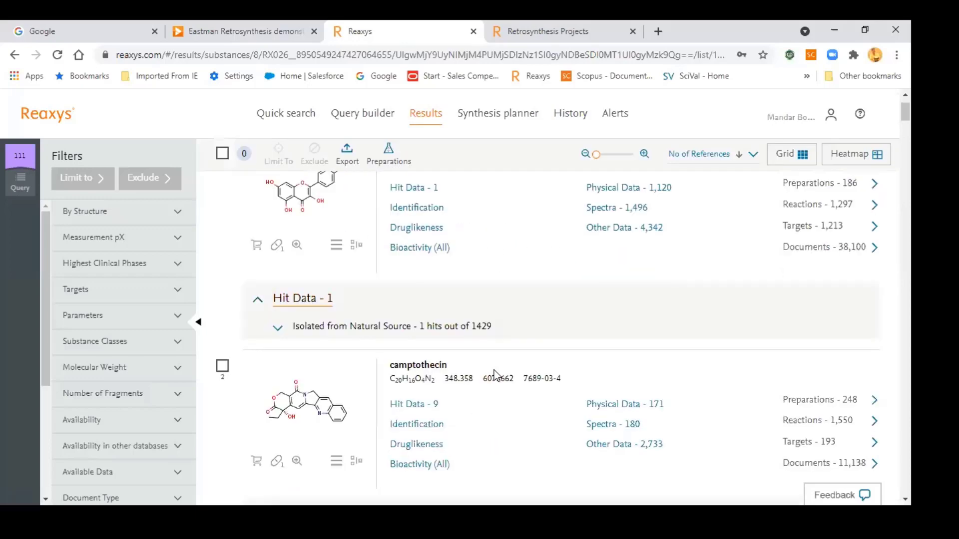
scroll(494, 372, down, 3)
scroll(493, 370, down, 5)
scroll(493, 370, up, 8)
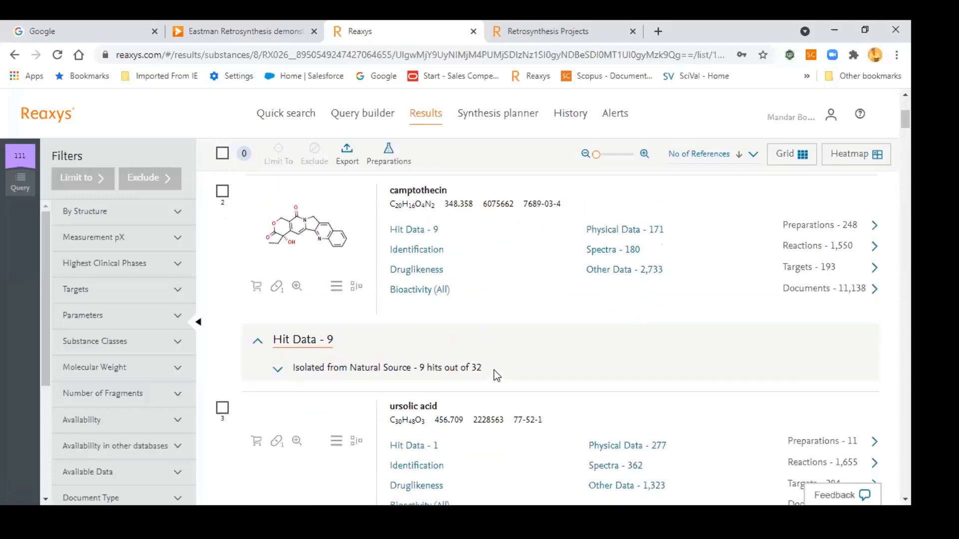
scroll(494, 370, down, 5)
scroll(494, 377, up, 10)
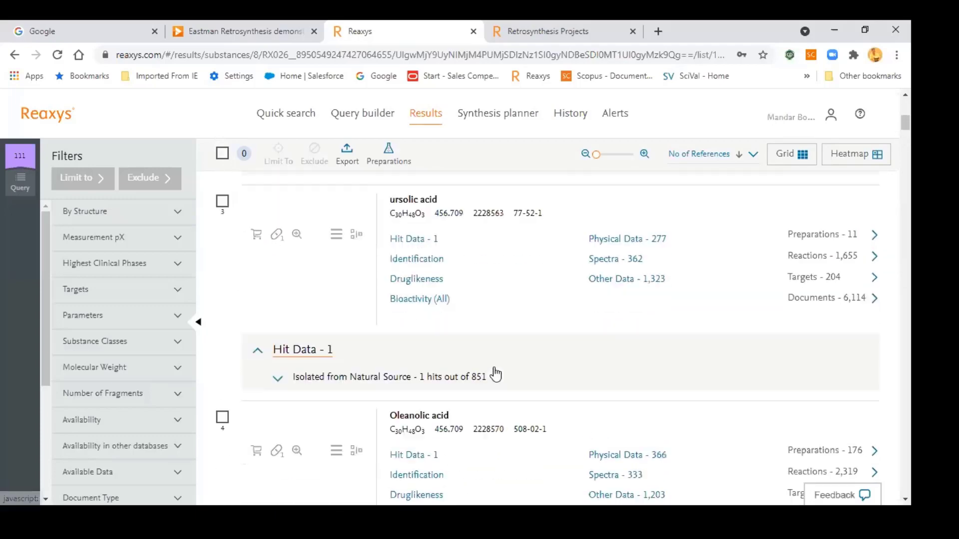
click(286, 112)
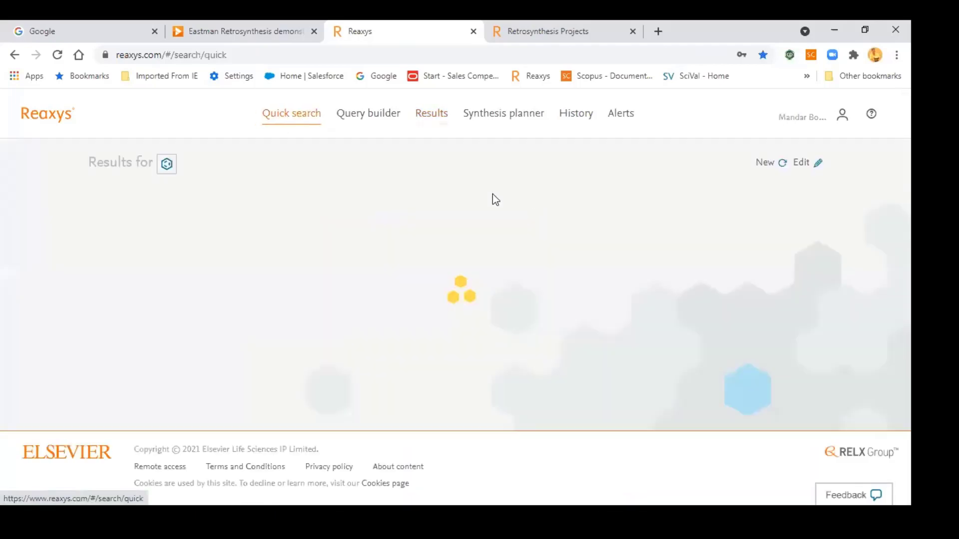
Step: Run a new quick search for 'camptothecain' (0 documents), copy the term and open a new tab
click(755, 163)
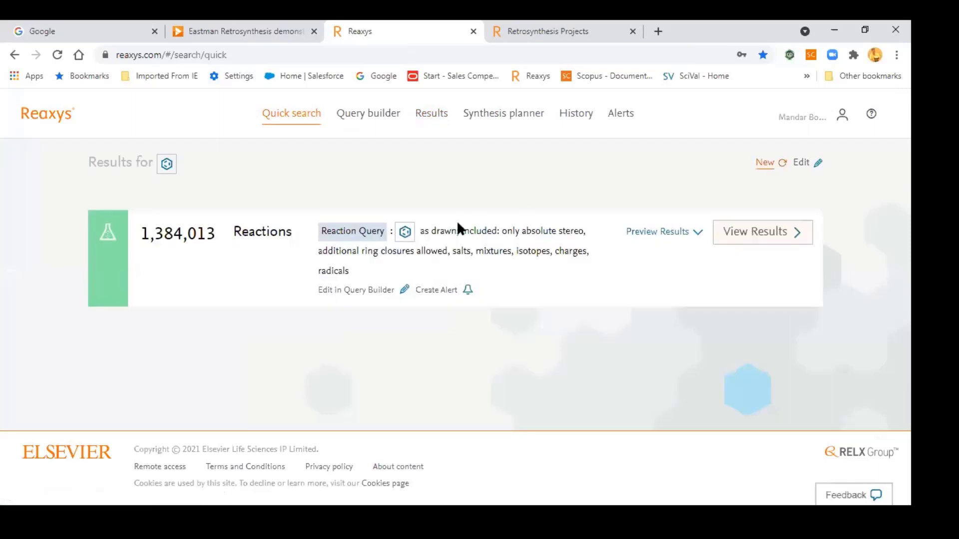
text(camp)
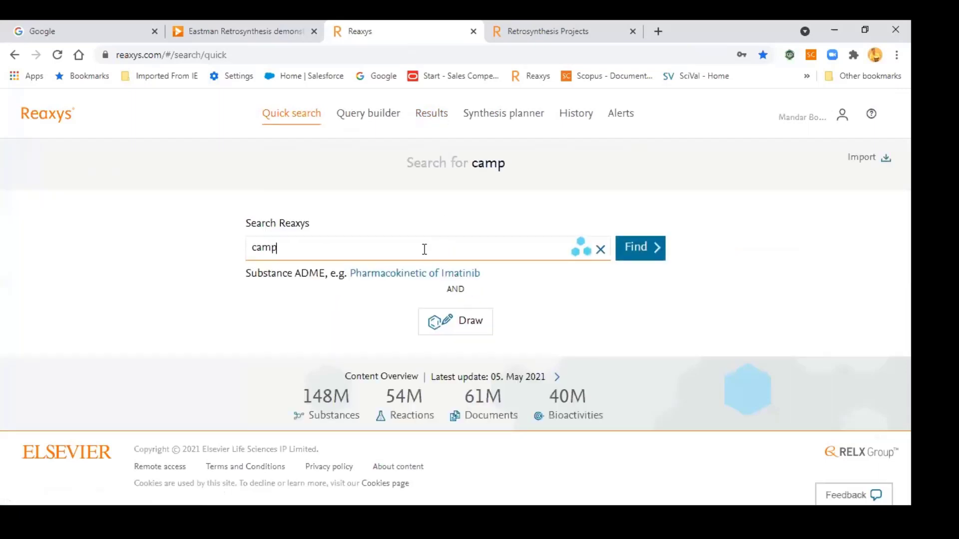
text(tothecan)
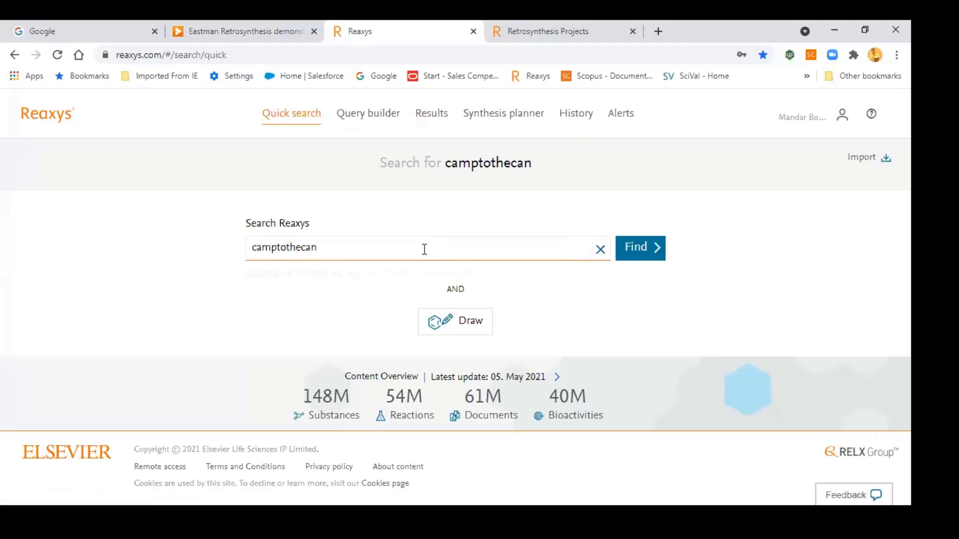
key(BackSpace)
text(in)
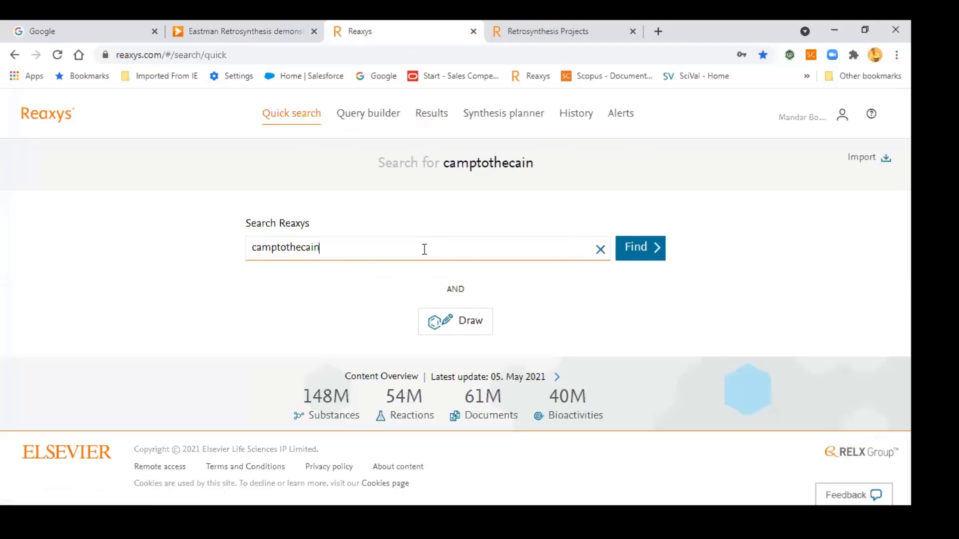
key(Return)
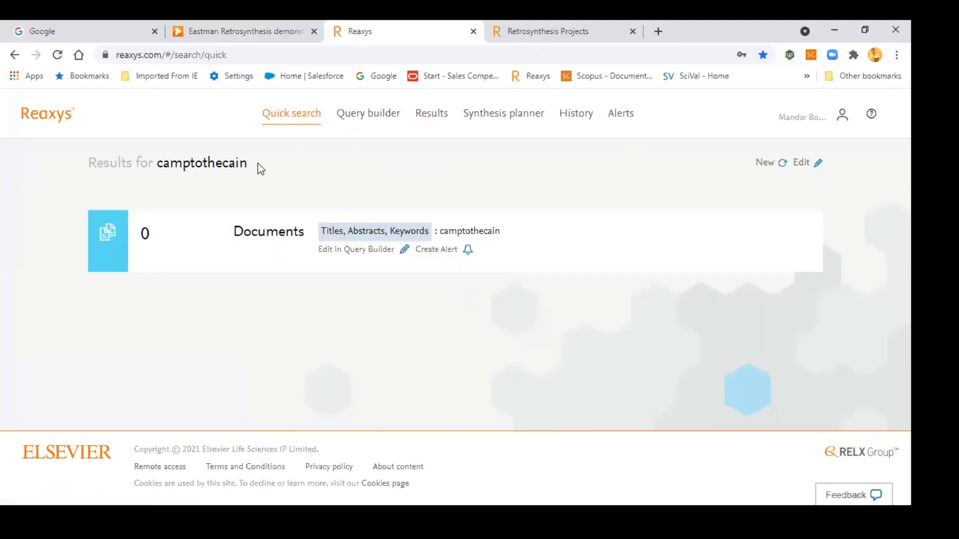
drag(258, 163, 169, 159)
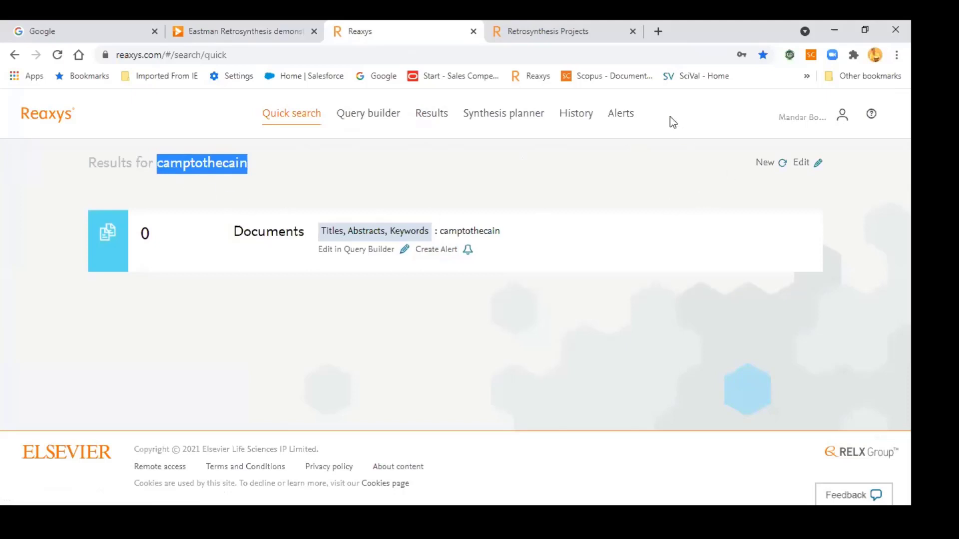
key(ctrl+t)
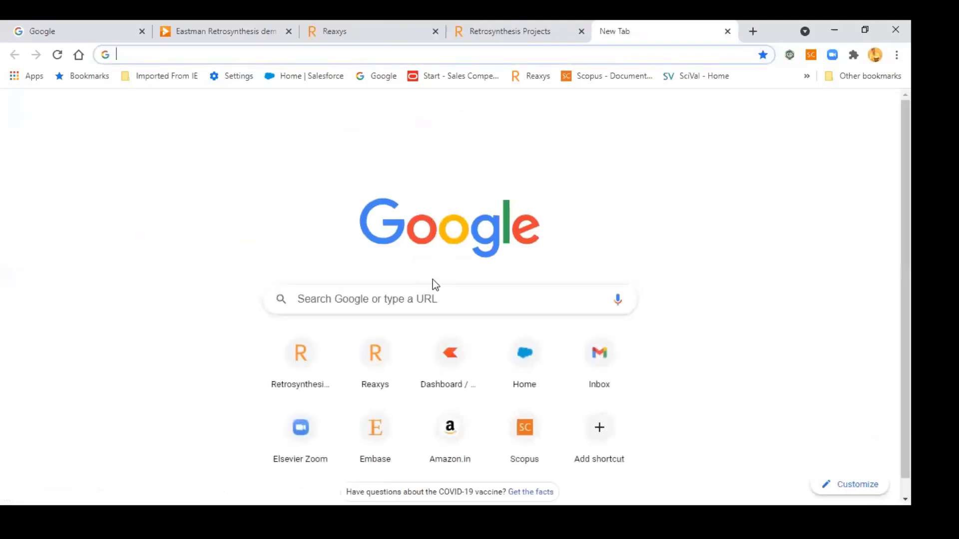
Step: Search Google for 'camptothecain' and select its suggested spelling 'camptothecin'
text(camptothecain)
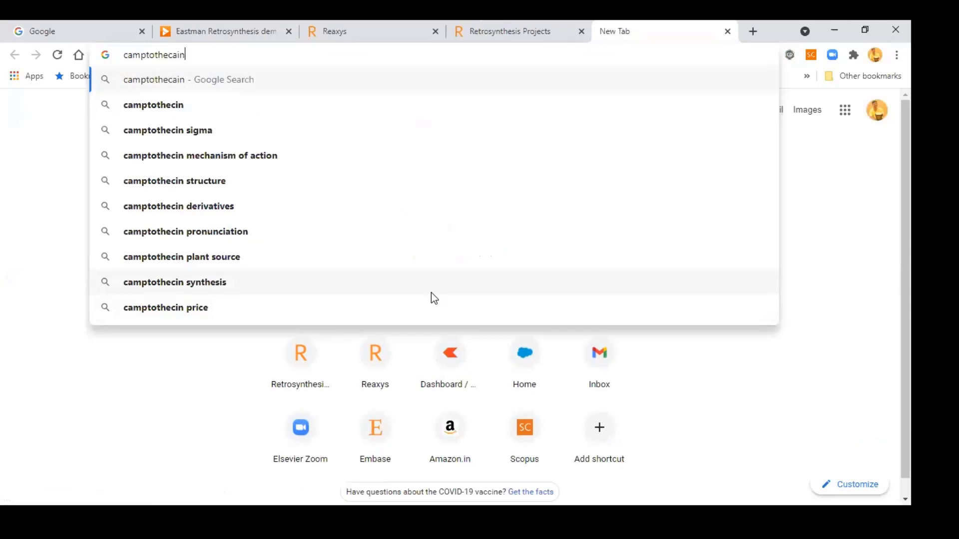
key(Return)
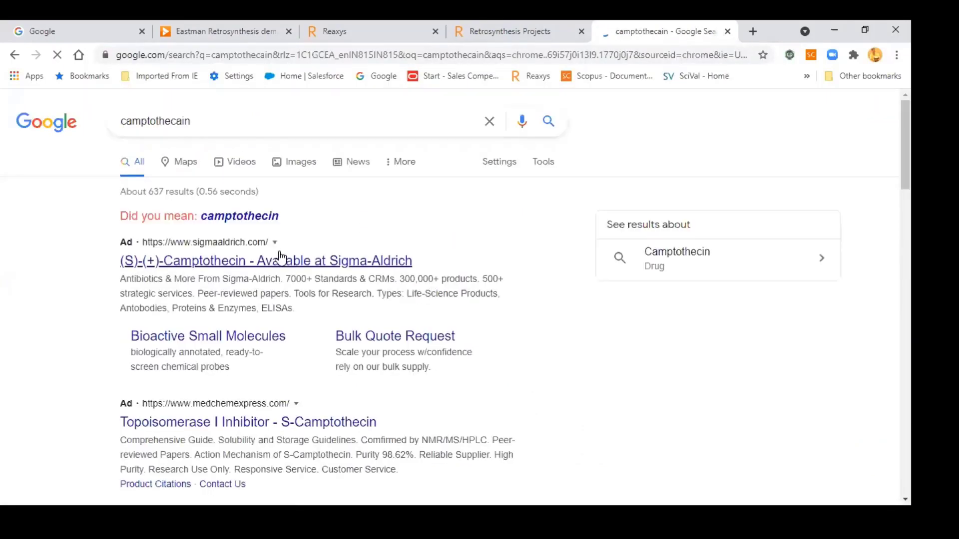
drag(279, 218, 205, 220)
key(ctrl+c)
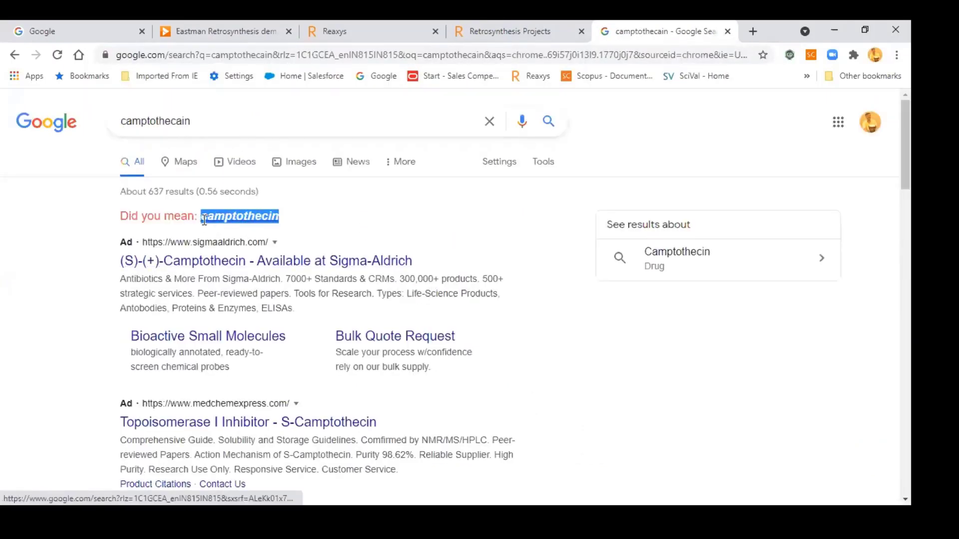
click(545, 28)
Step: Open the results of retrosynthesis project 119, then return to the Reaxys tab
scroll(463, 103, up, 3)
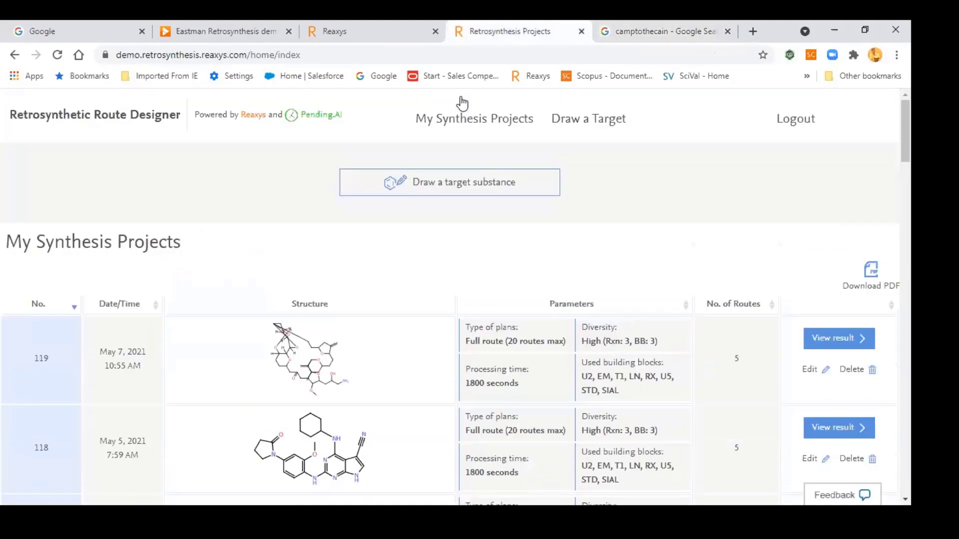
scroll(463, 276, down, 1)
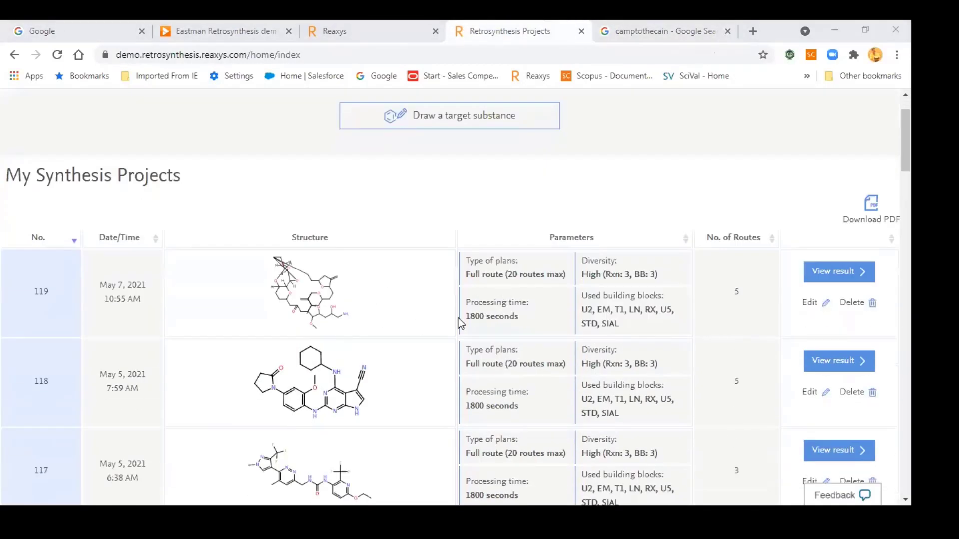
click(831, 276)
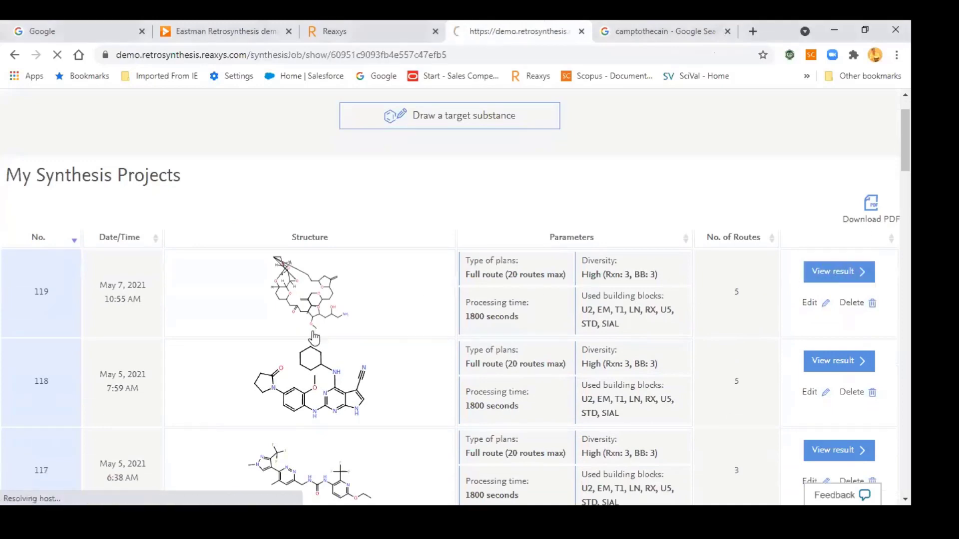
click(338, 31)
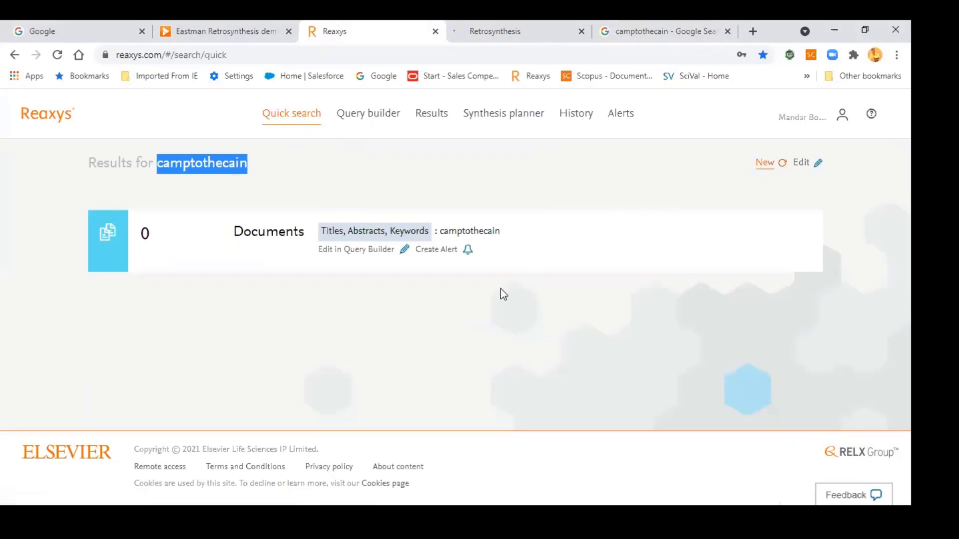
Step: Insert camptothecin by name and search it as drawn: 163 substances, 202 targets
click(465, 325)
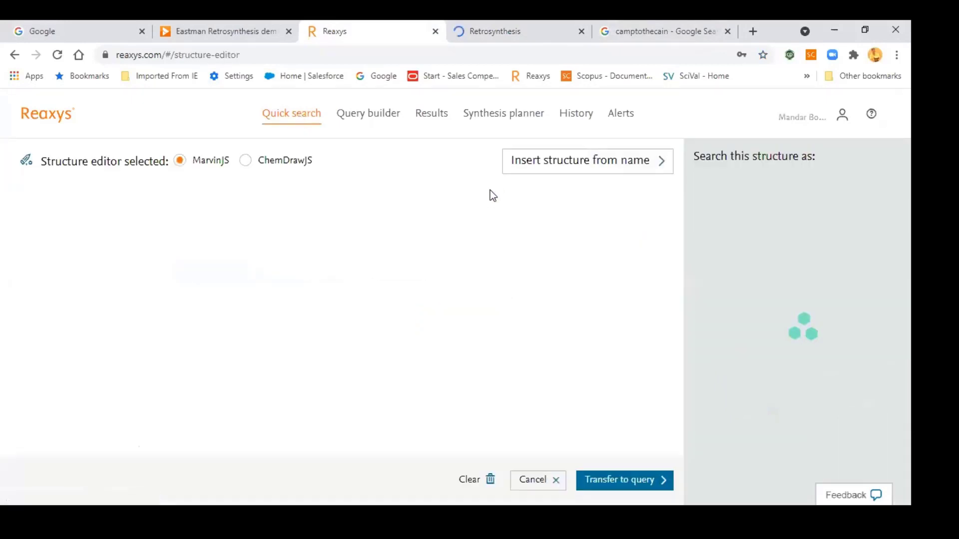
click(544, 169)
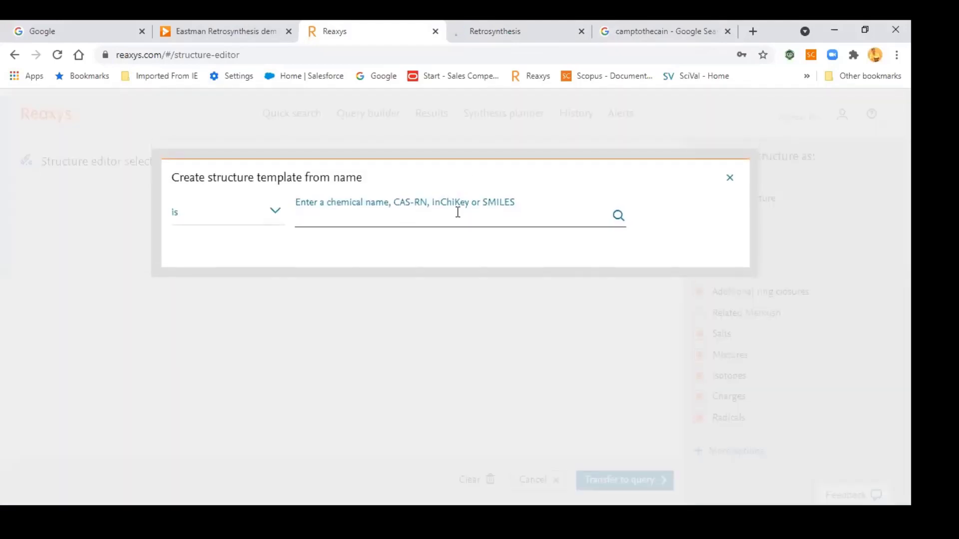
key(ctrl+v)
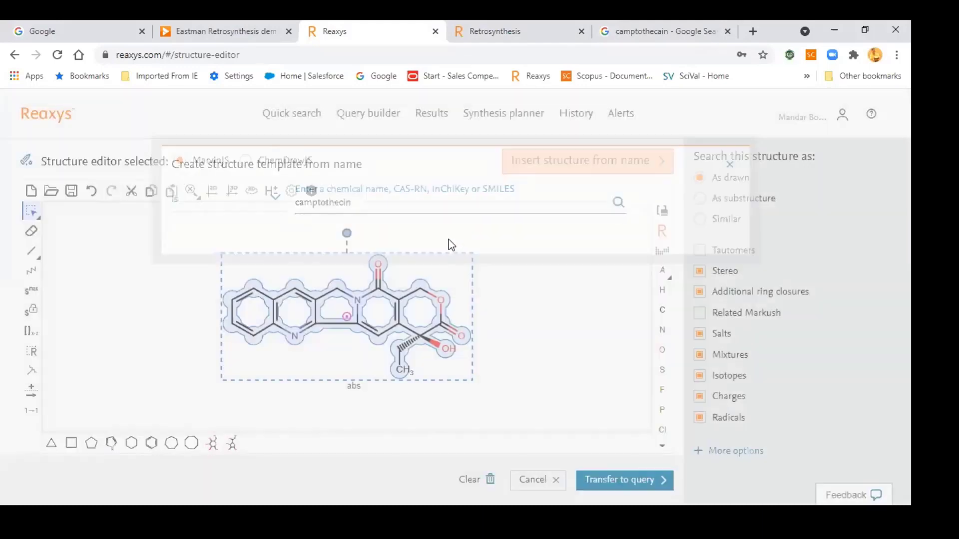
click(598, 483)
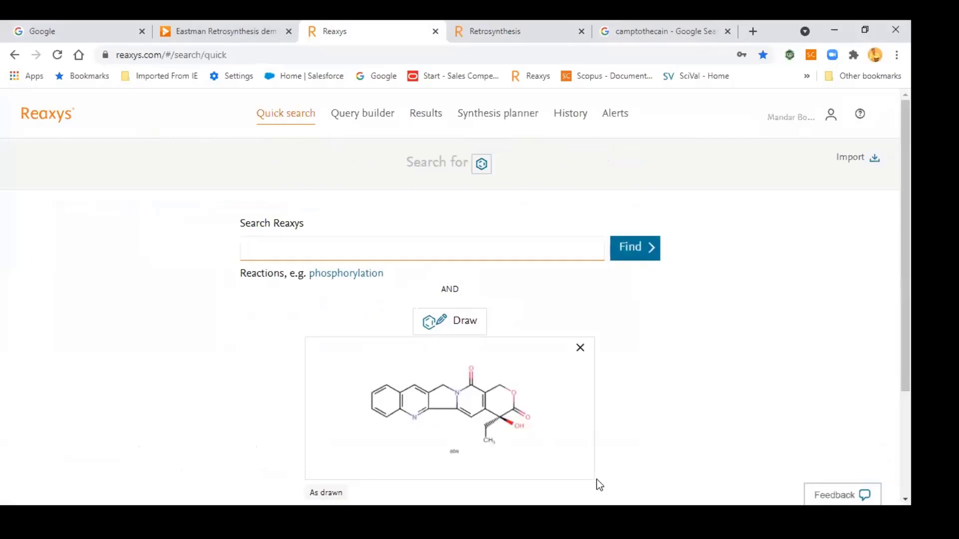
click(631, 249)
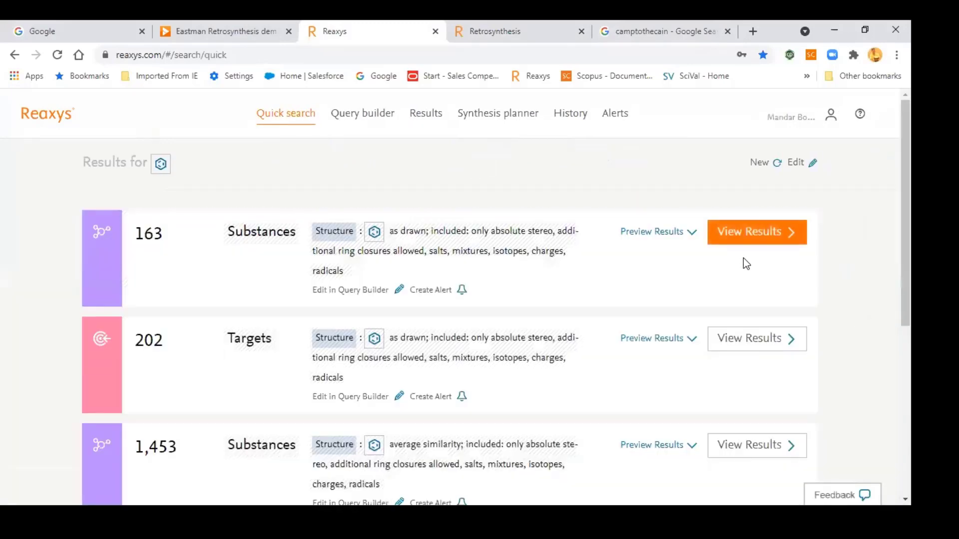
Step: Rerun the camptothecin search excluding salts, mixtures, isotopes, charges, radicals and additional ring closures
click(795, 162)
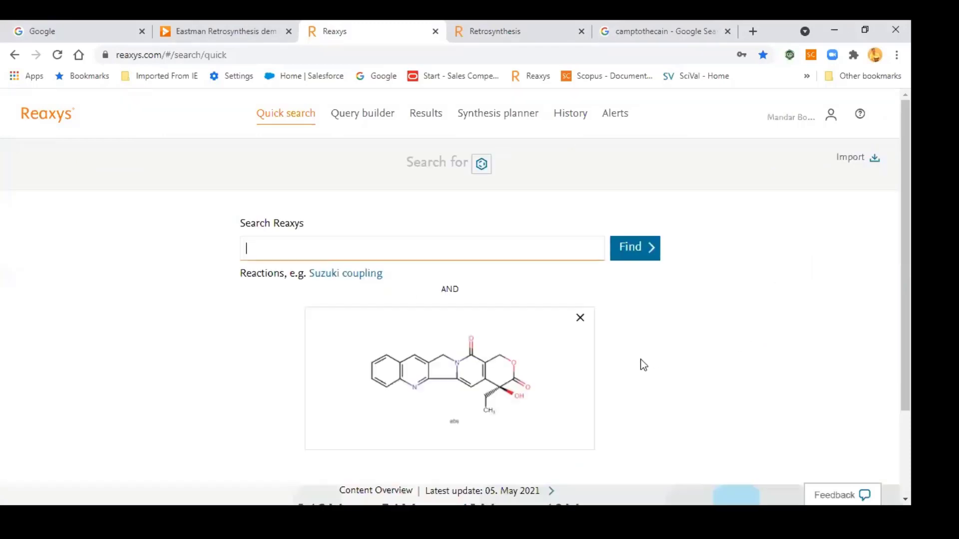
click(540, 374)
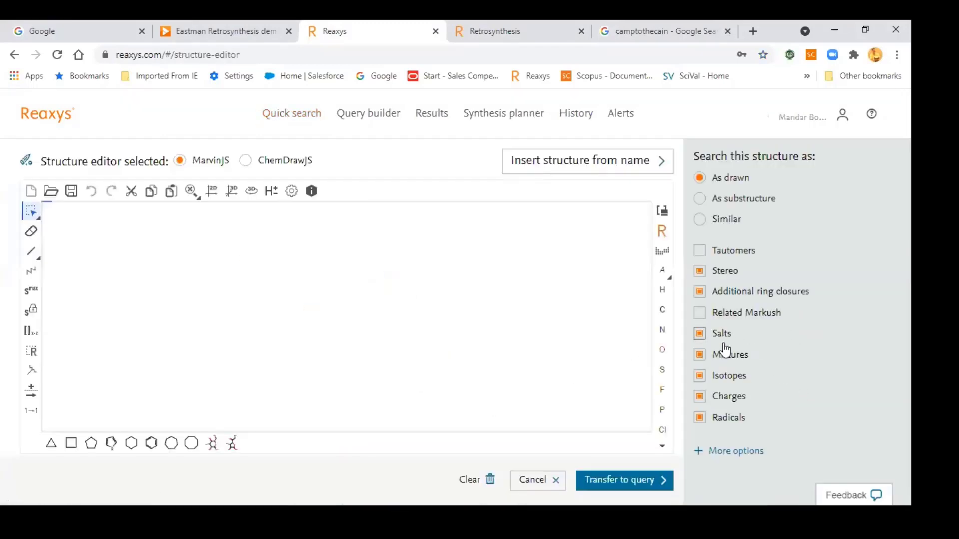
click(729, 356)
click(729, 376)
click(729, 396)
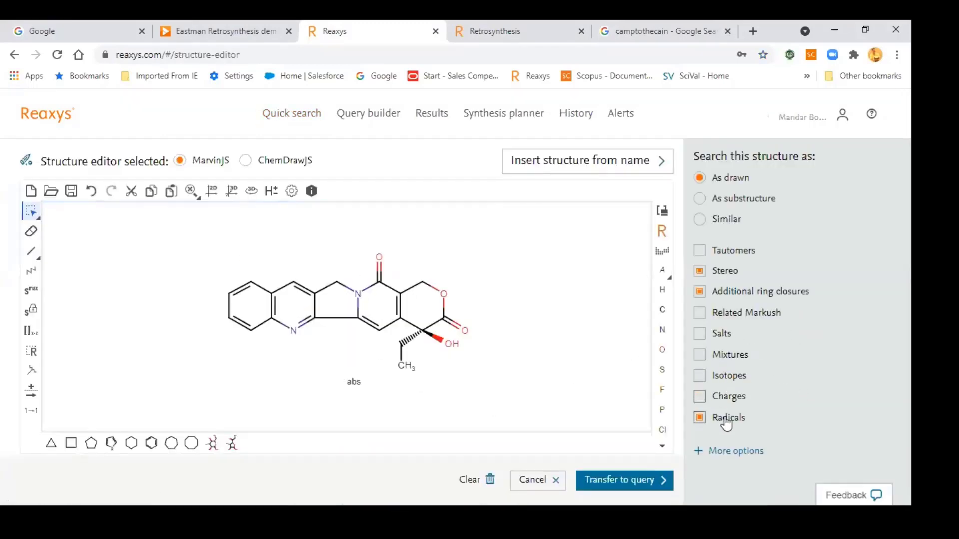
click(728, 417)
click(722, 333)
click(762, 299)
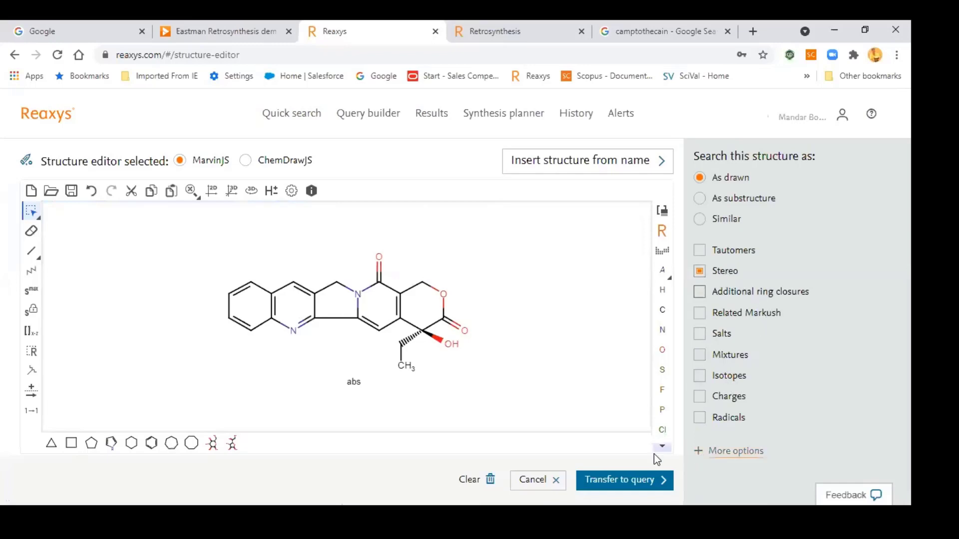
click(651, 480)
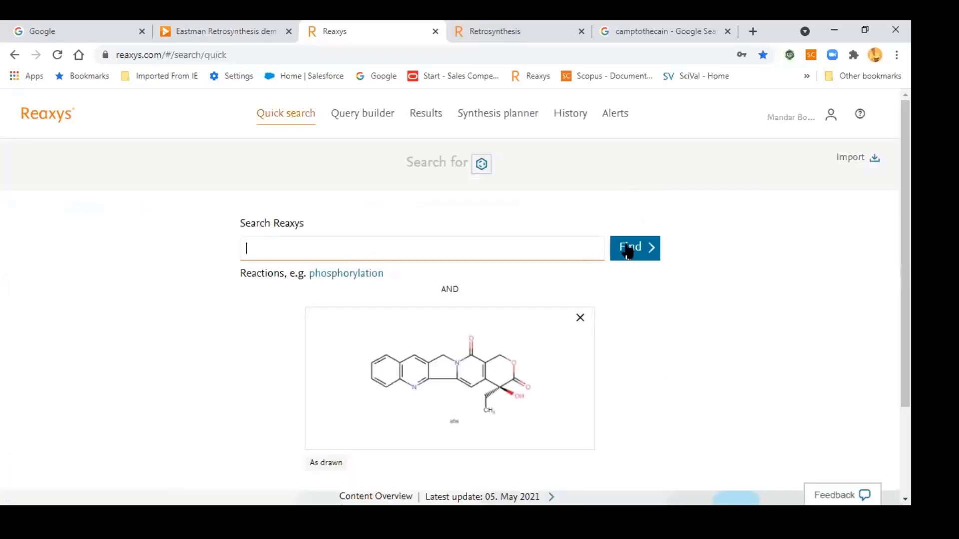
click(643, 256)
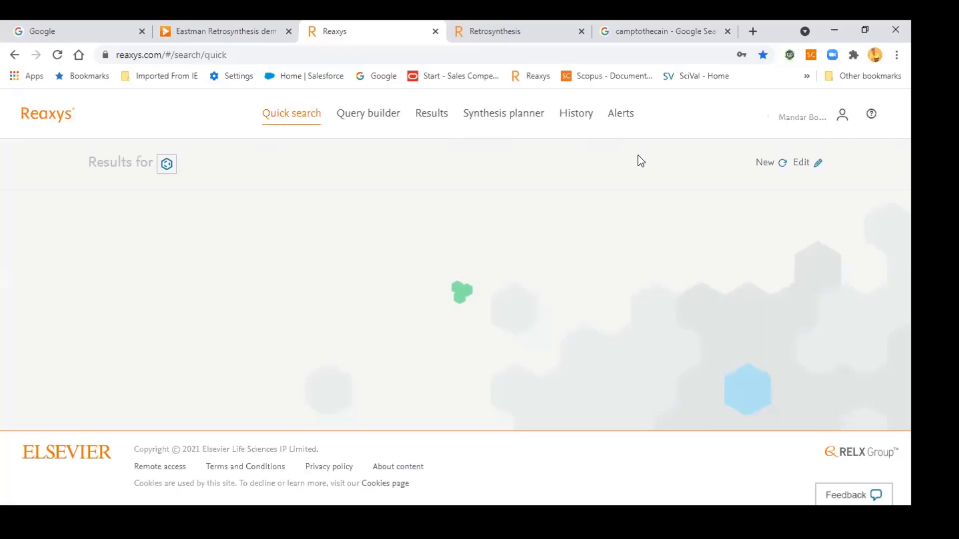